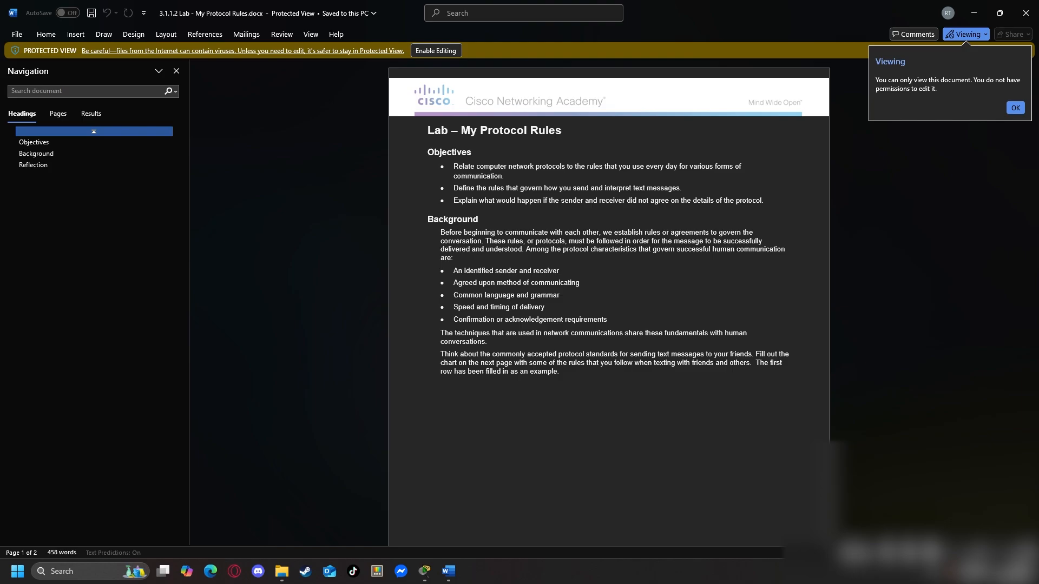
Skim the My Protocol Rules lab document, and switch to the Starting.pkt network in Cisco Packet Tracer.
scroll(654, 297, down, 7)
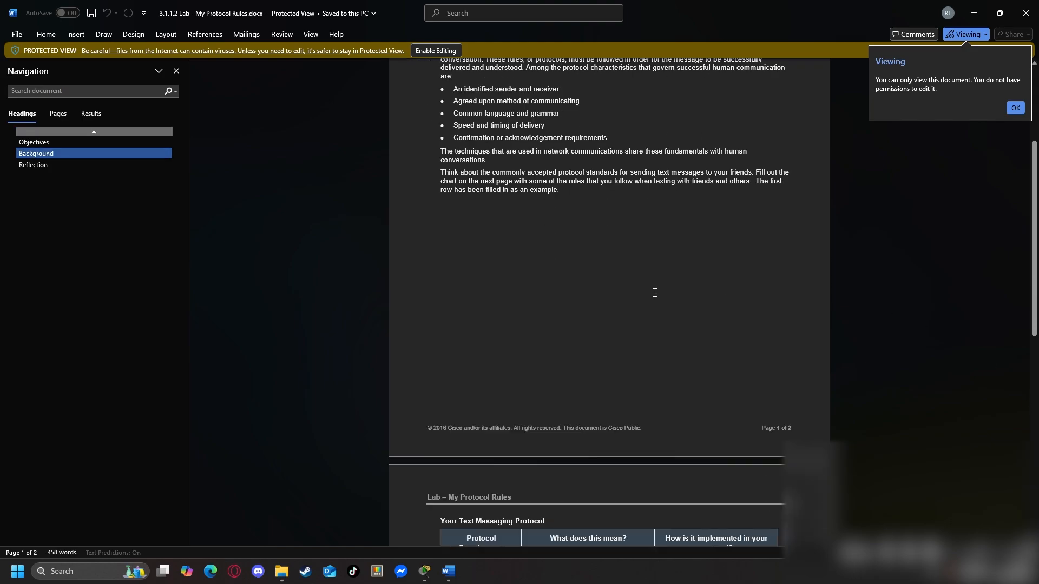
scroll(654, 297, down, 5)
scroll(654, 297, up, 12)
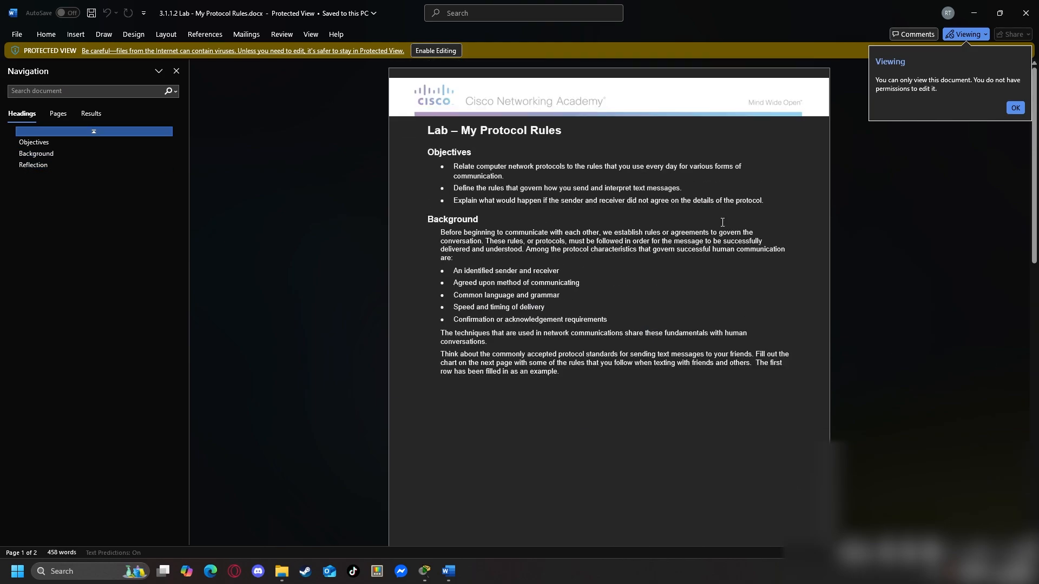
click(969, 15)
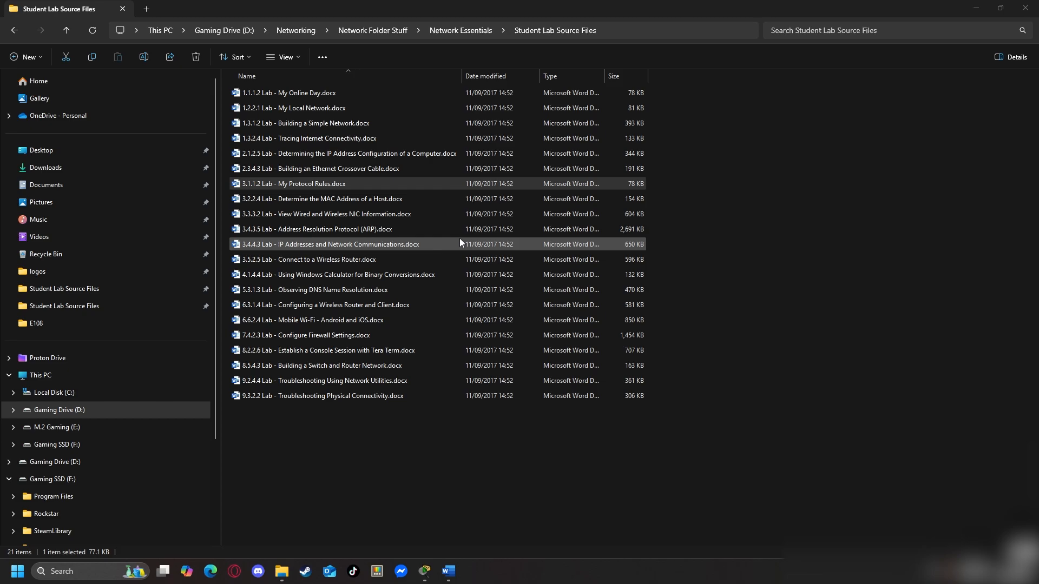
mouse_move(425, 571)
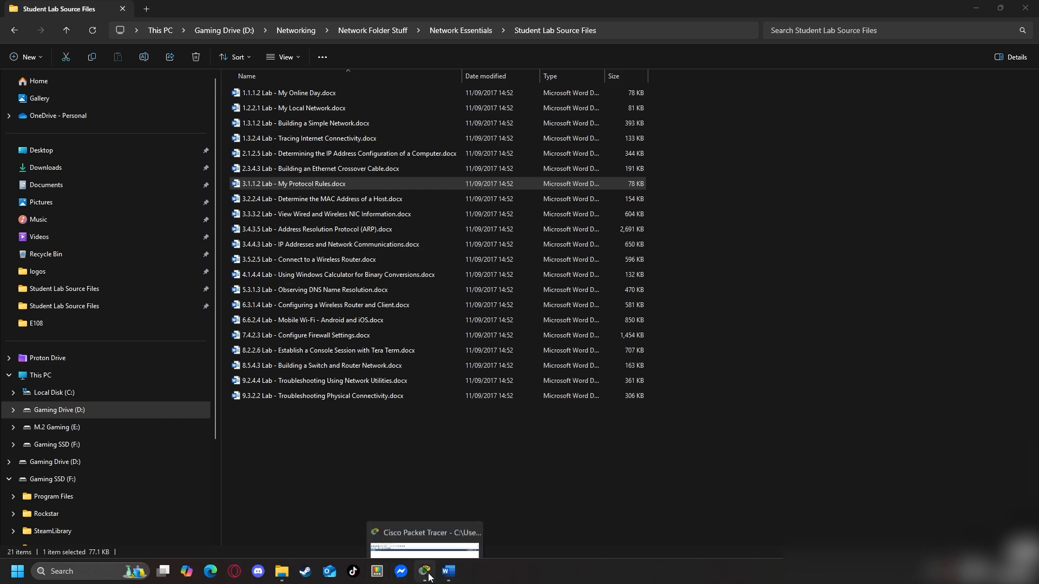
click(436, 526)
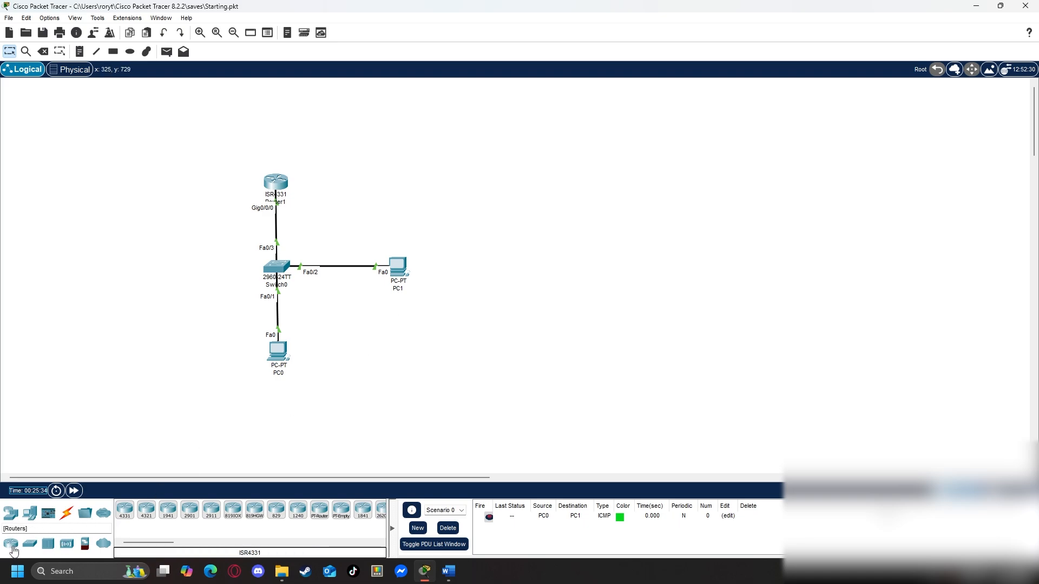
Add two ISR4331 routers, one above and between the two networks and one level with Router1 for the second network.
click(12, 546)
drag(126, 519, 357, 124)
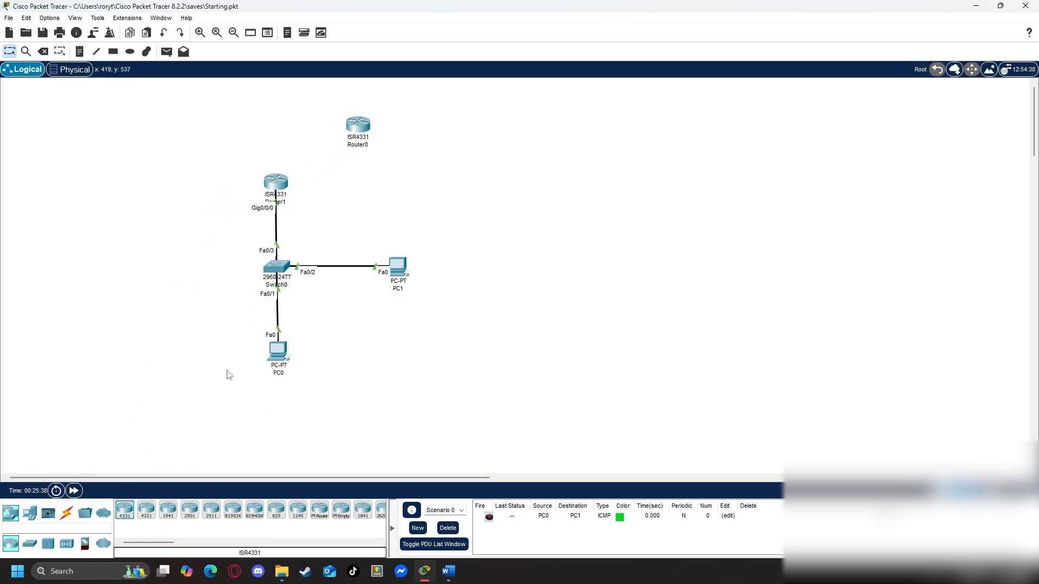
drag(125, 512, 553, 197)
drag(364, 132, 431, 117)
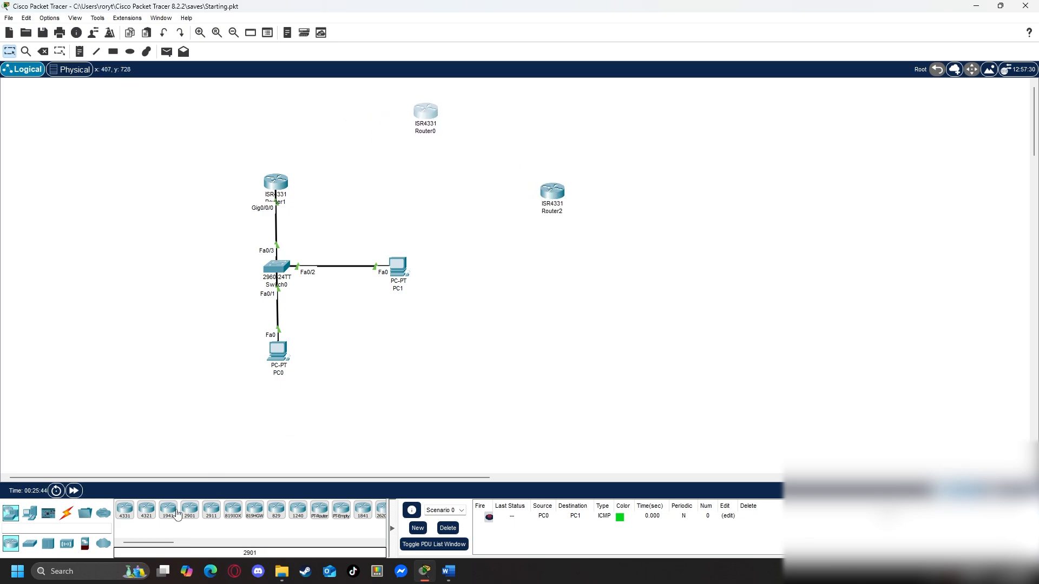
Place a 2960 switch under the second network's router, with one PC below the switch and another beside it.
click(36, 547)
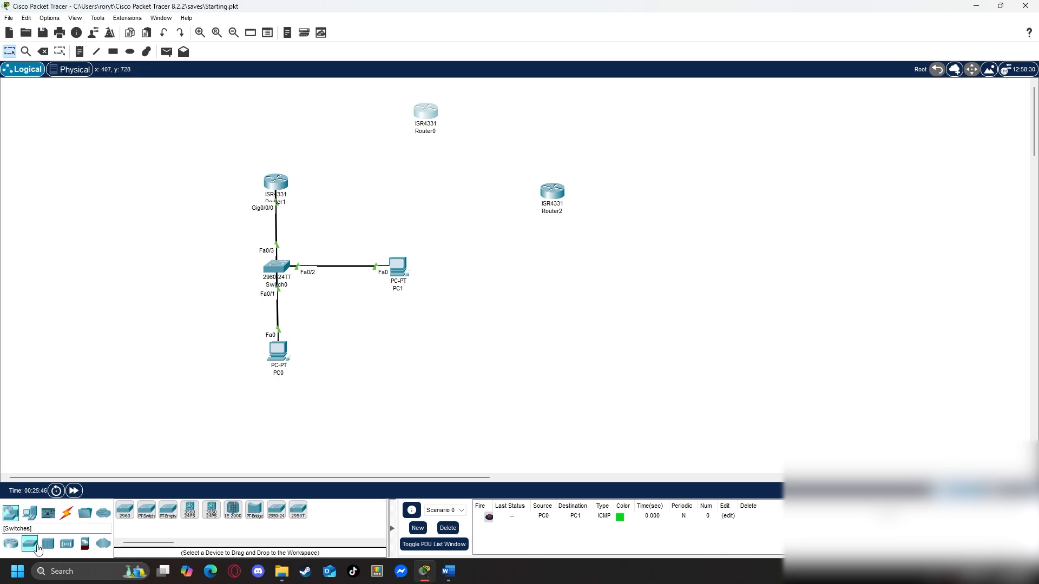
drag(125, 510, 554, 269)
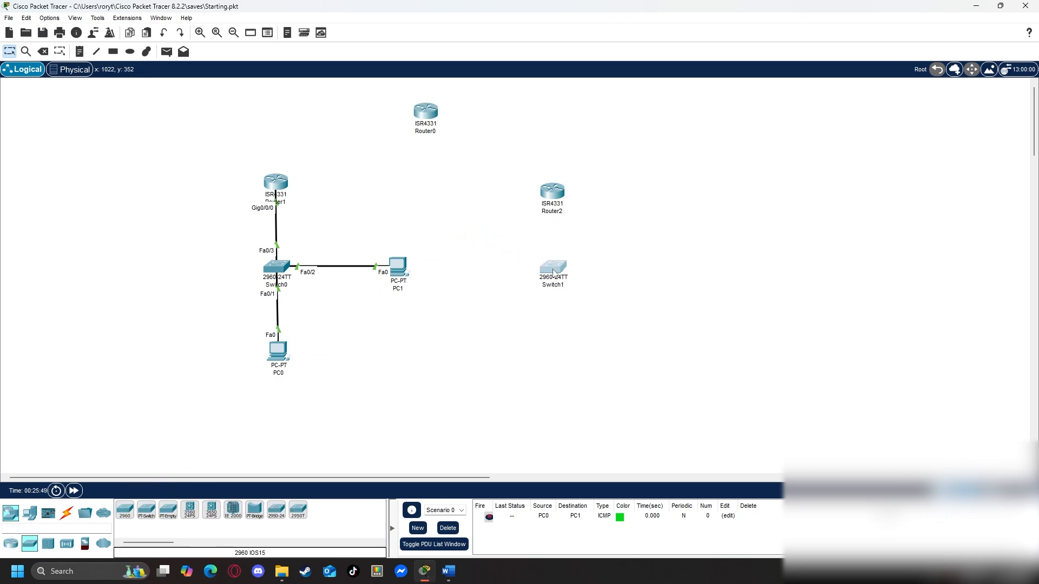
click(29, 513)
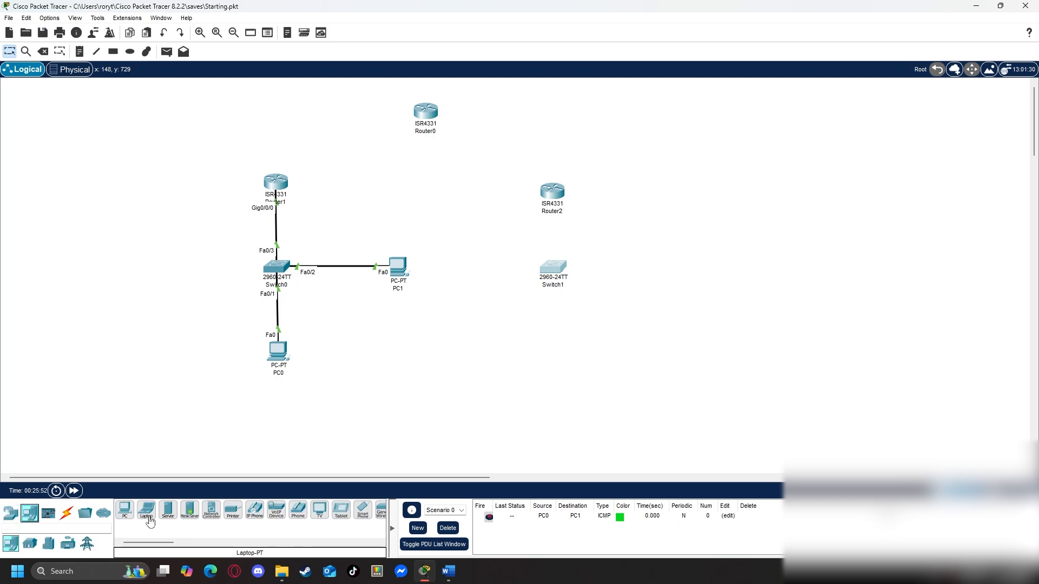
drag(124, 510, 569, 356)
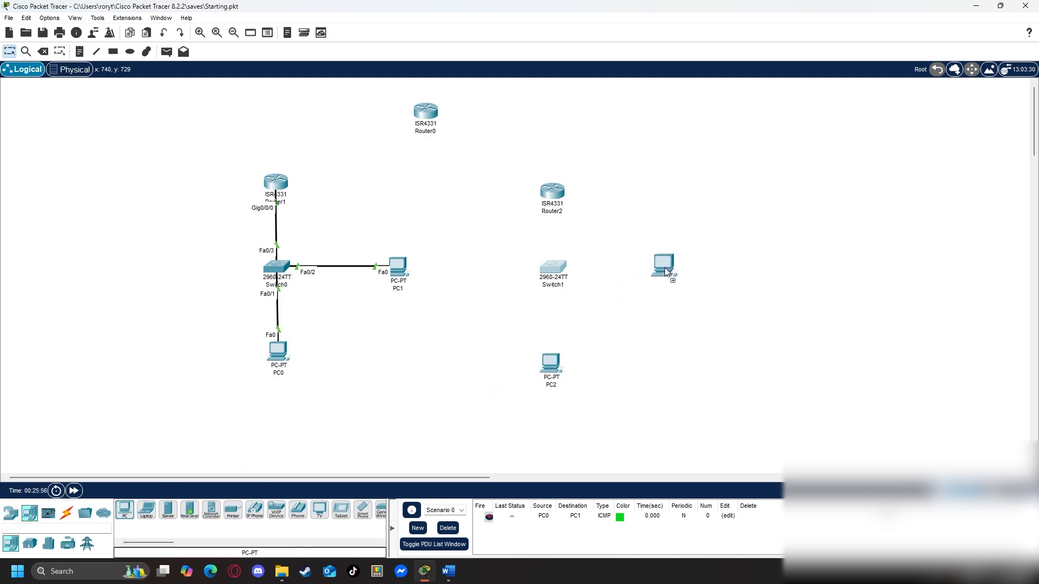
drag(665, 267, 665, 267)
Connect PC2 and PC3 to Switch1 using automatically chosen cable types.
click(66, 513)
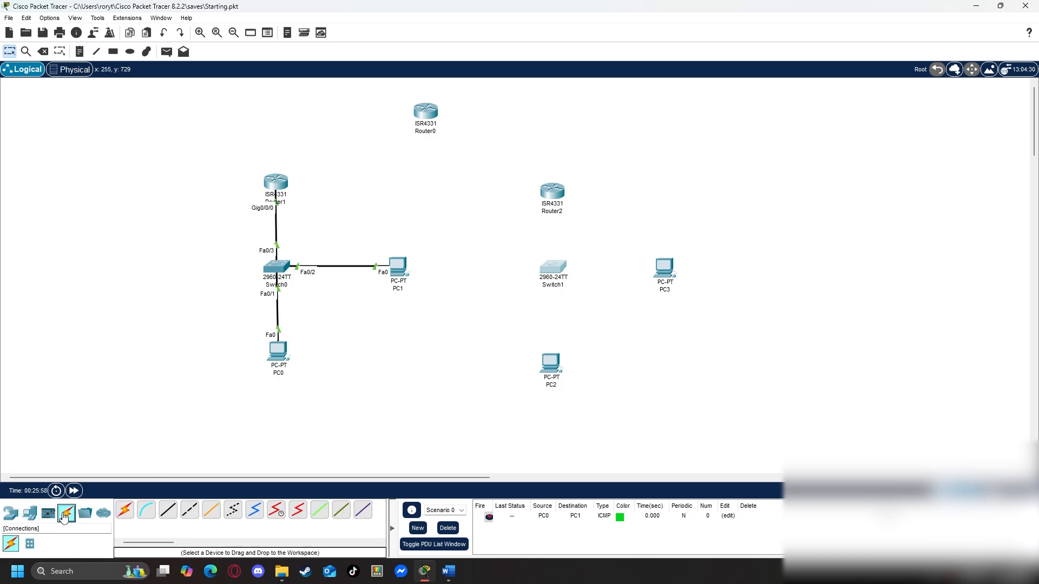
click(124, 518)
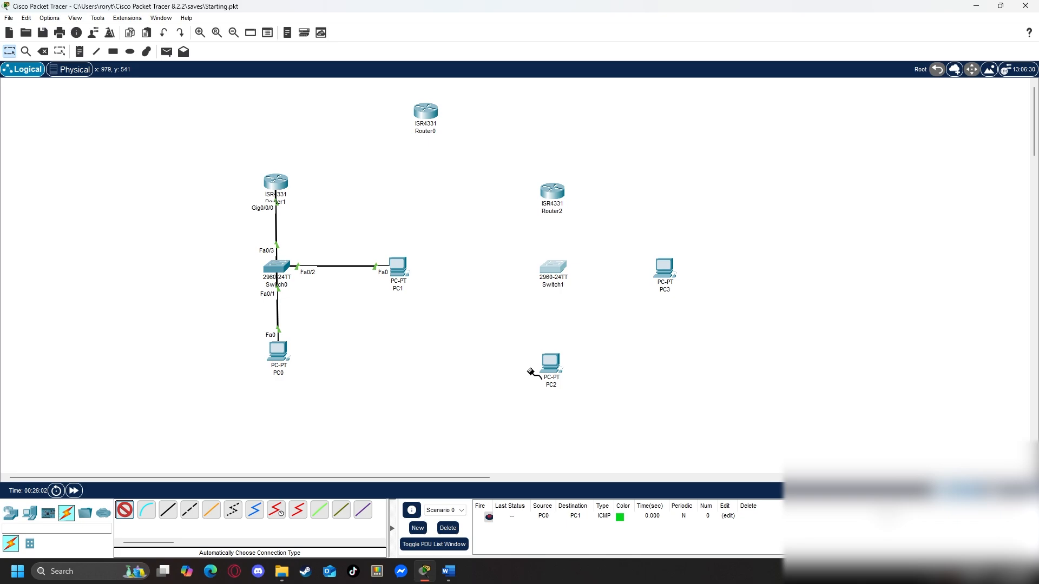
click(550, 361)
click(549, 271)
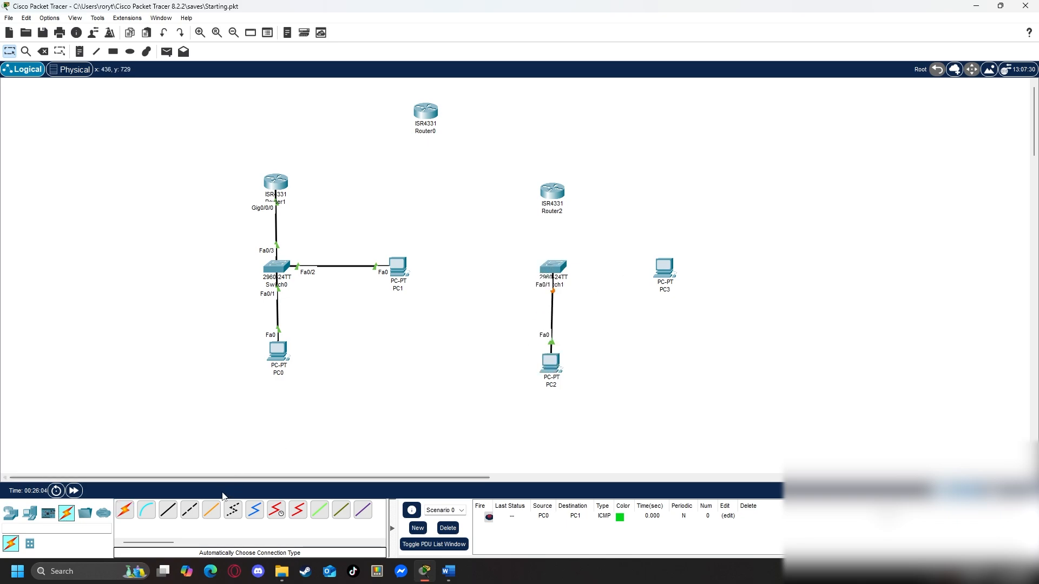
click(664, 269)
click(555, 271)
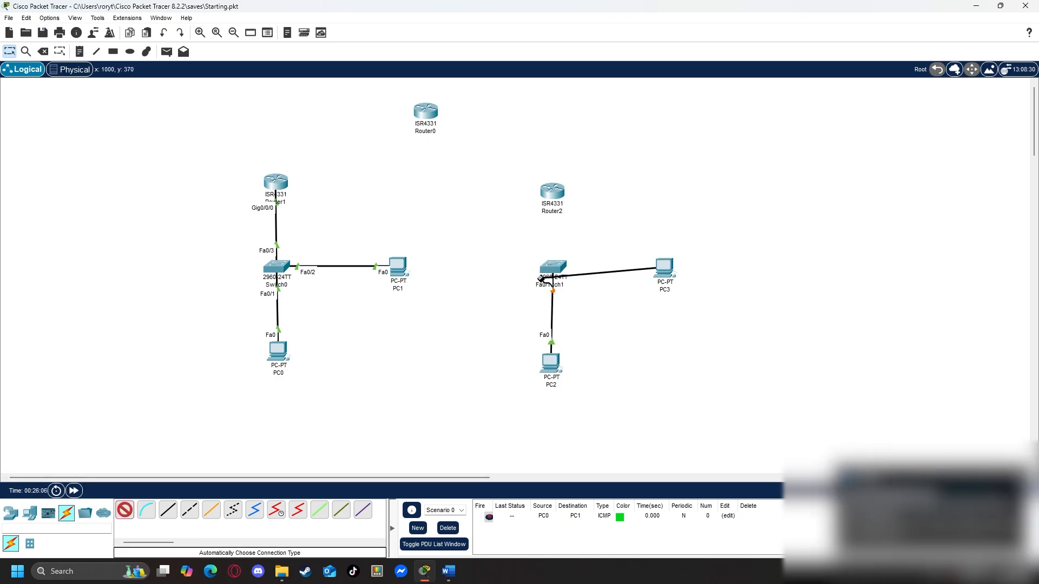
mouse_move(554, 274)
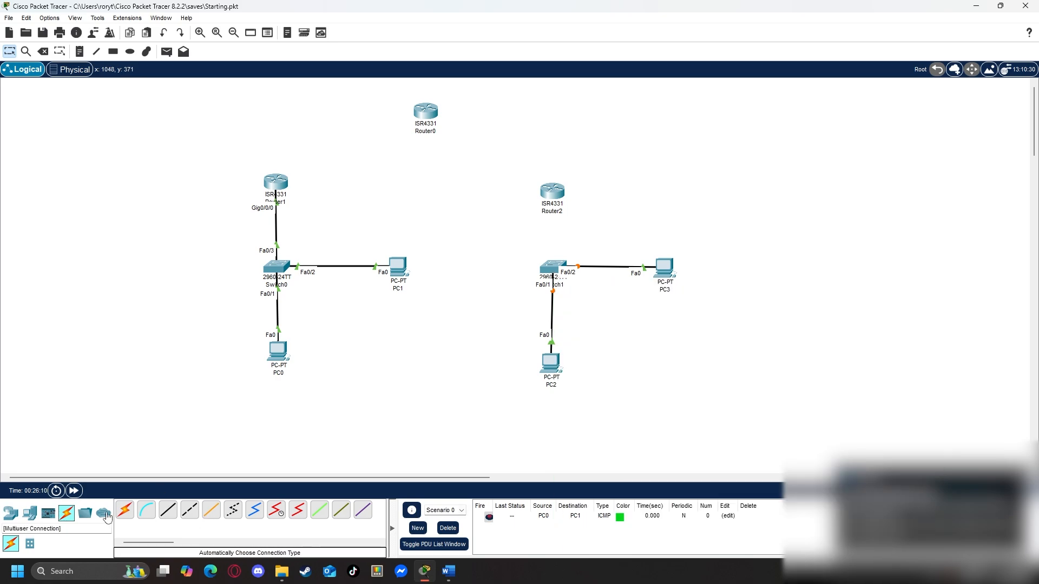
Connect Switch1 to Router2 with an automatically chosen cable type.
click(121, 513)
click(550, 269)
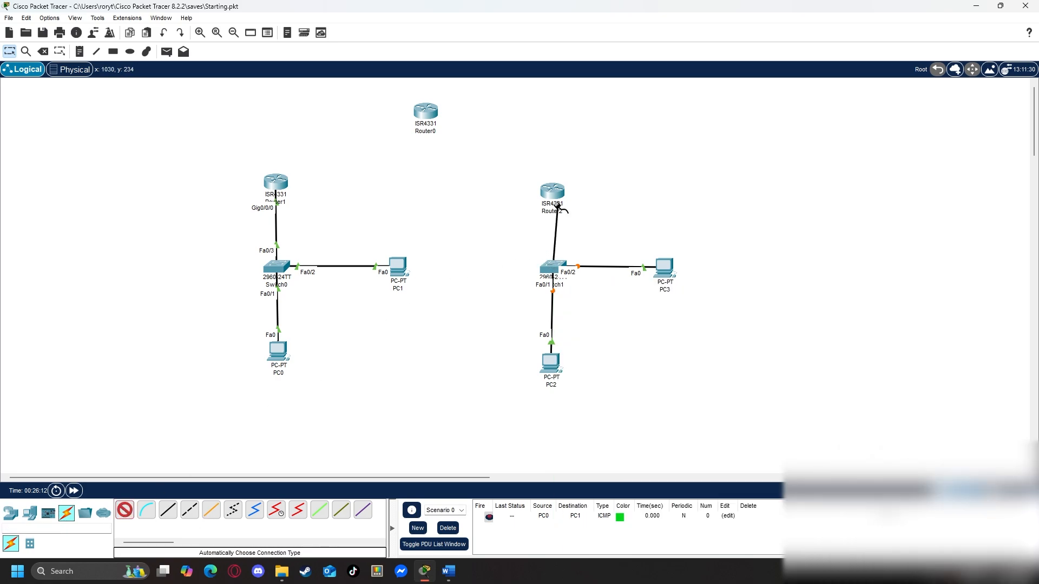
click(558, 195)
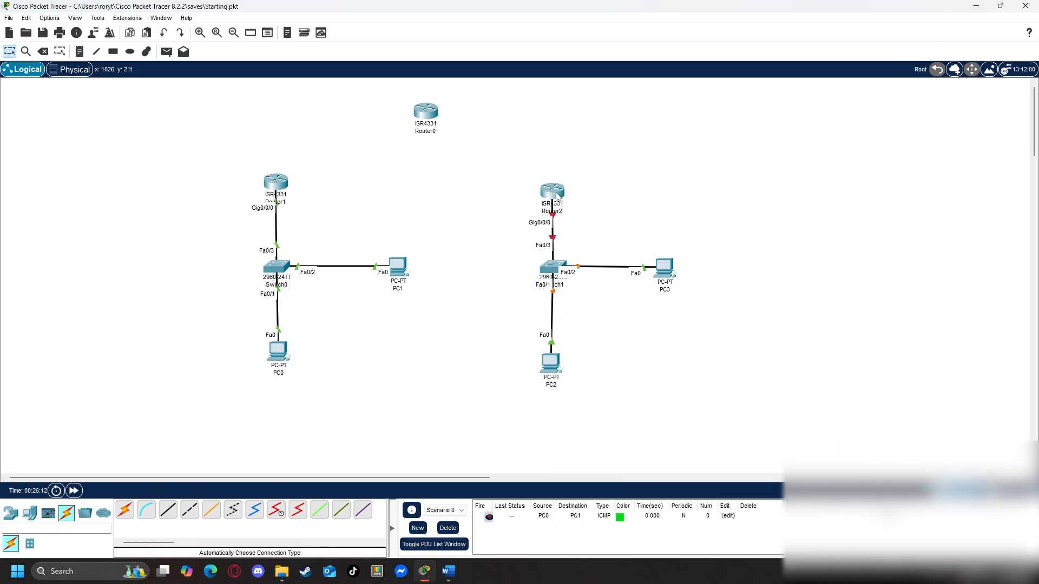
Install an NIM-2T serial module in Router1's first empty slot while it is powered off, and turn the router back on.
click(276, 183)
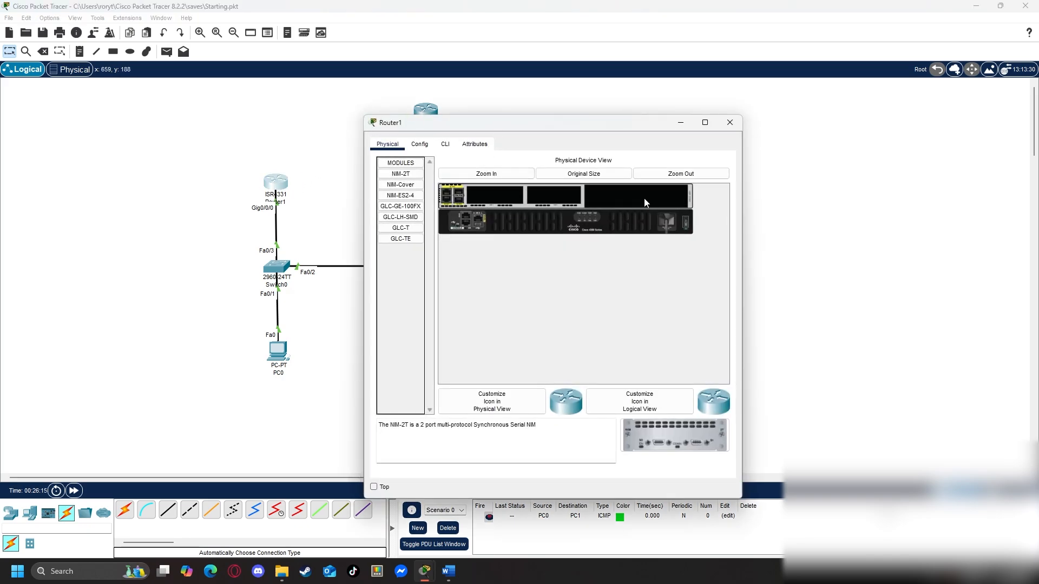
drag(658, 130, 895, 122)
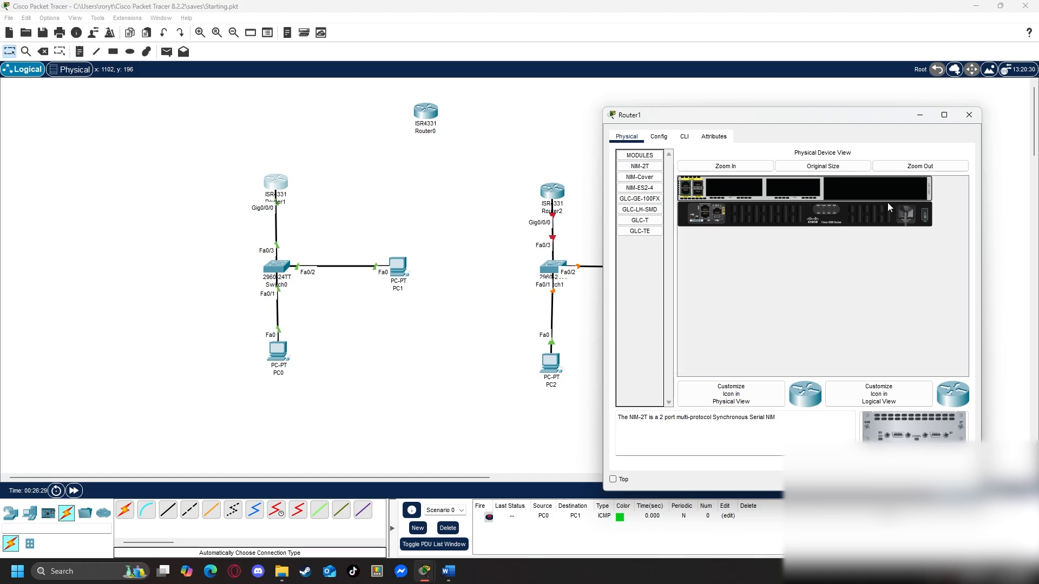
click(944, 114)
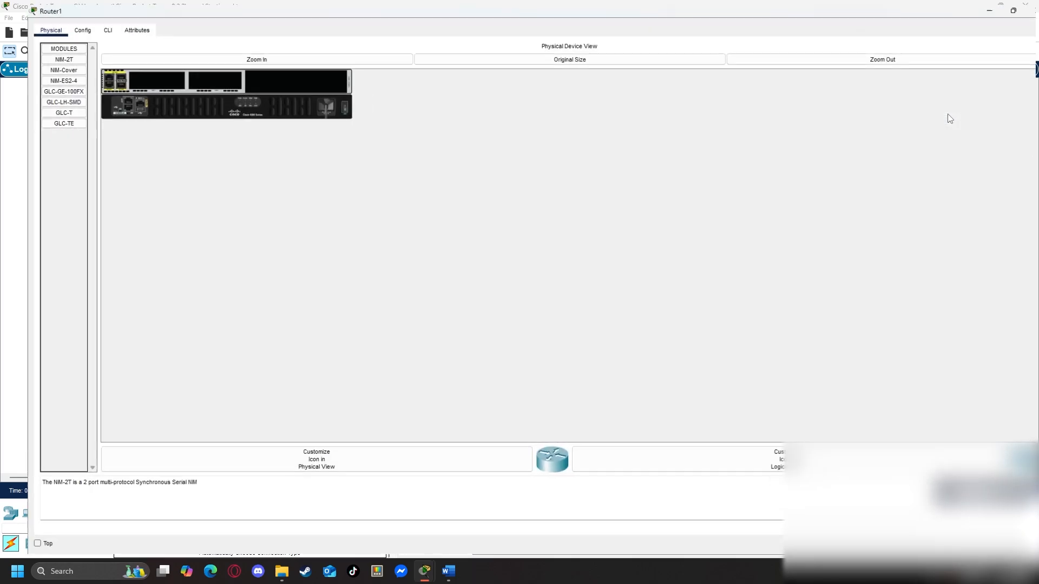
click(319, 54)
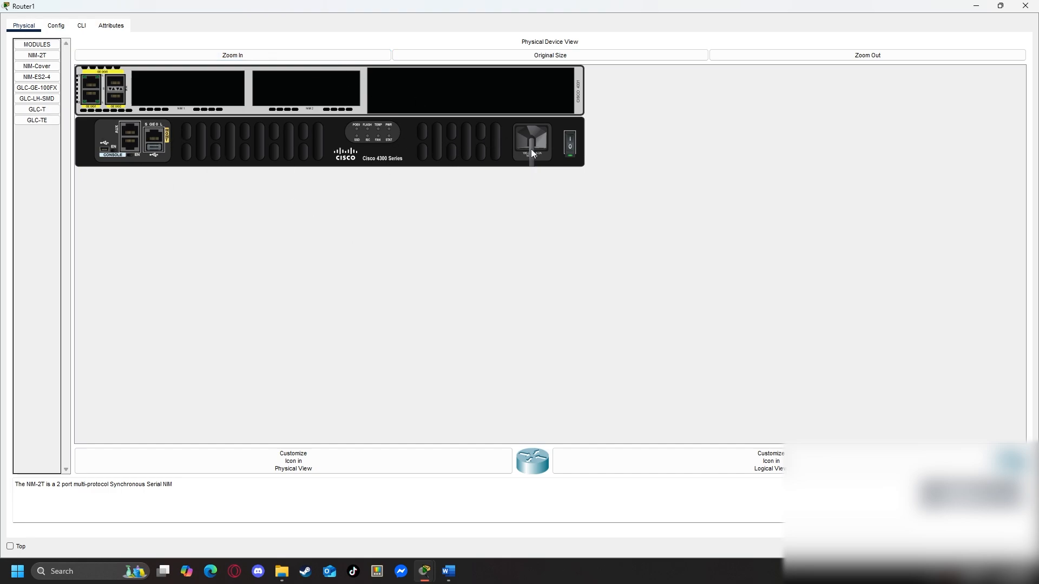
double_click(346, 6)
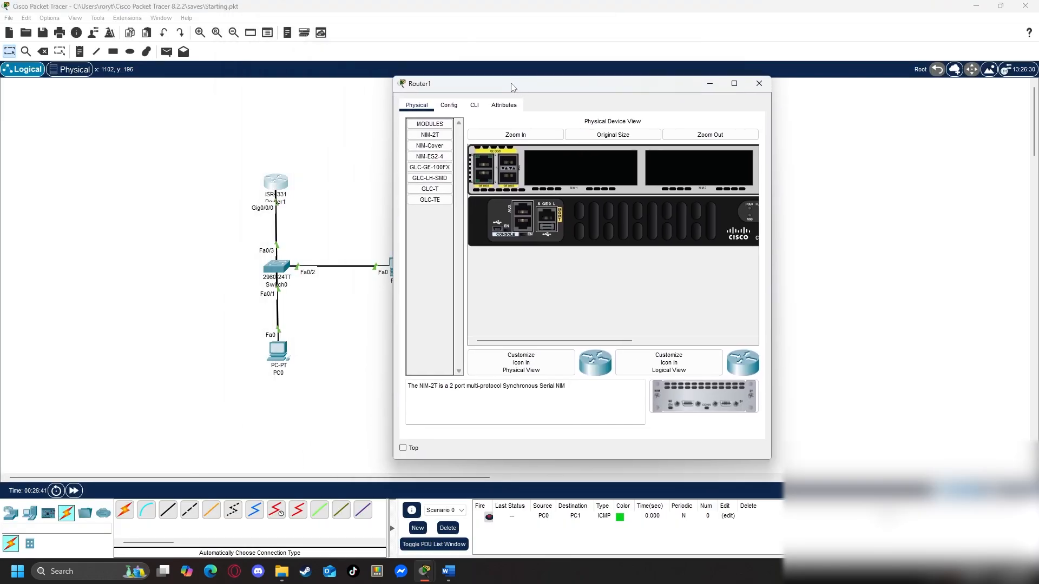
drag(490, 90, 639, 111)
double_click(639, 111)
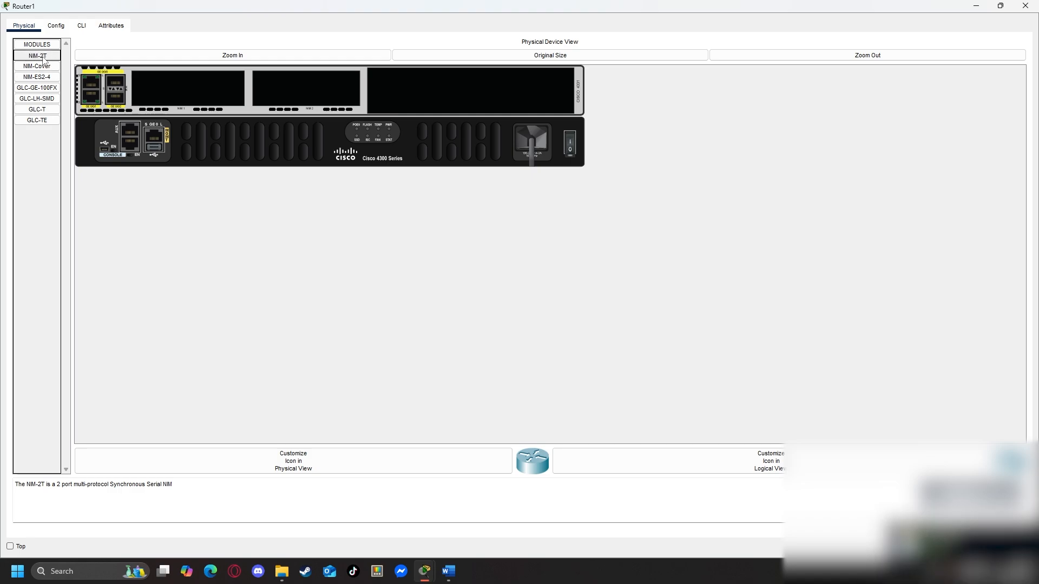
drag(713, 346, 211, 99)
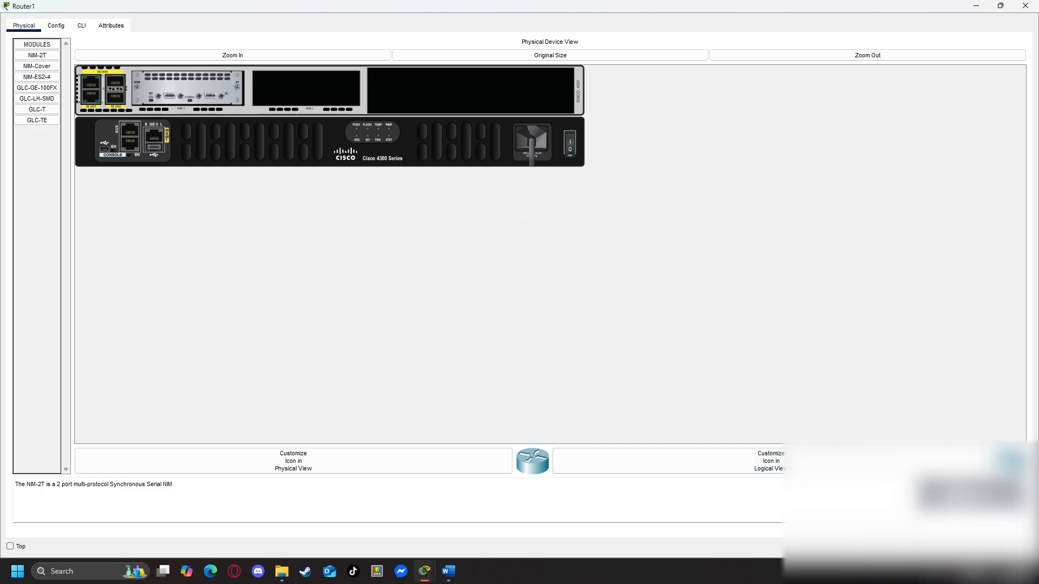
drag(968, 493, 47, 333)
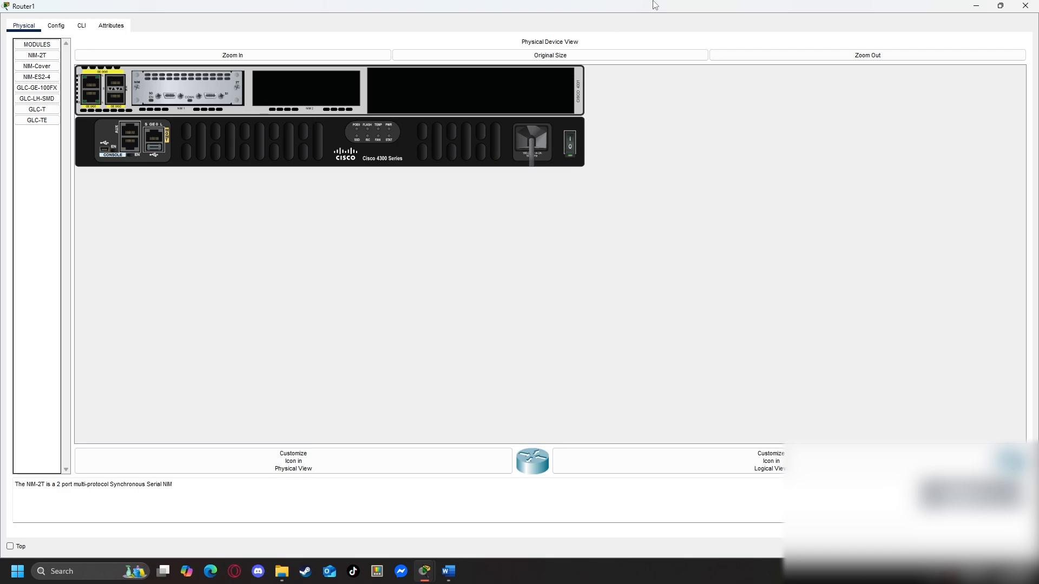
double_click(673, 7)
click(790, 66)
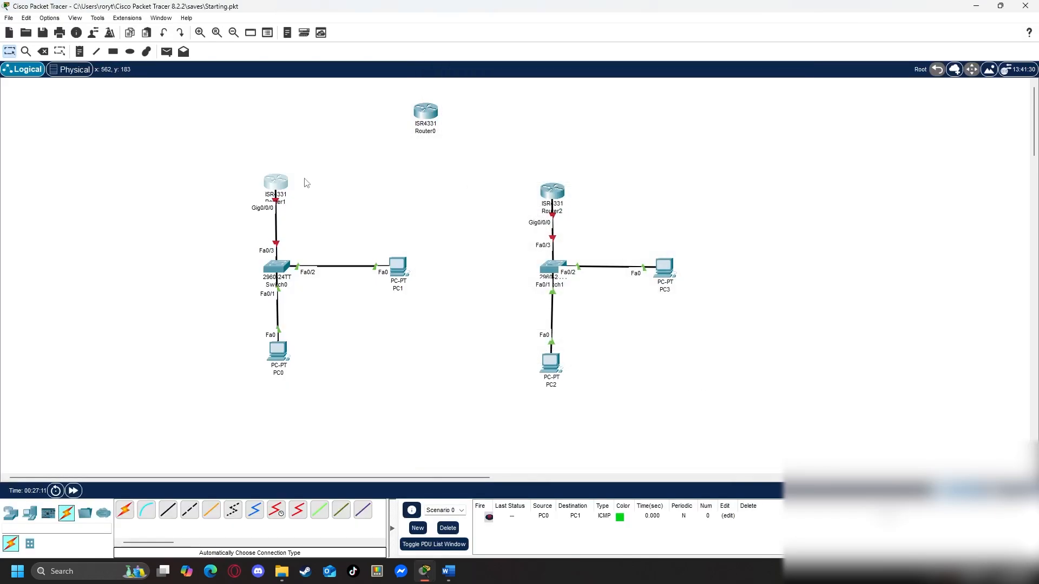
Install an NIM-2T serial module in the first empty slot of Router0 with its power off.
click(425, 112)
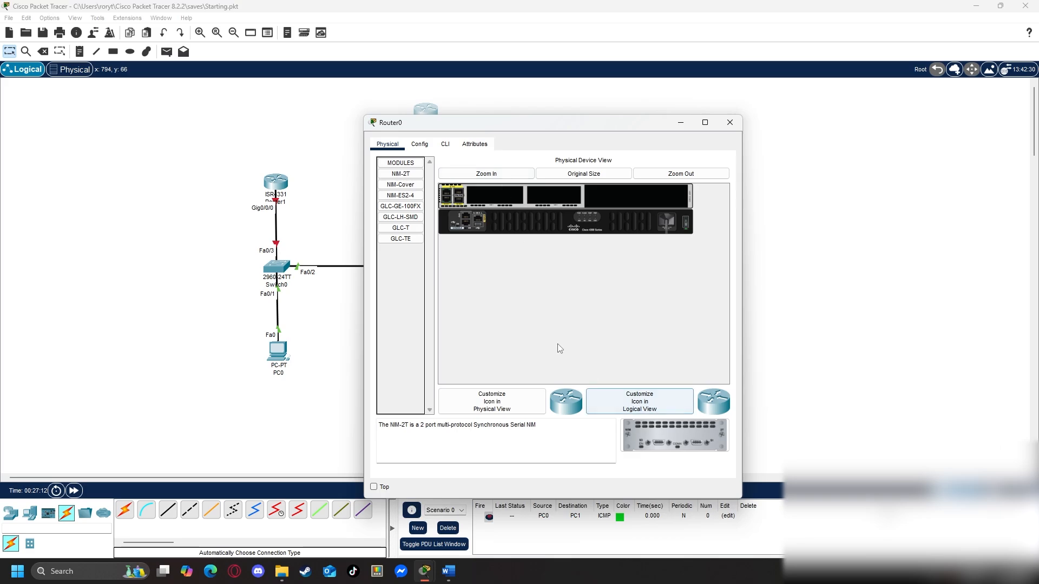
drag(674, 435, 511, 196)
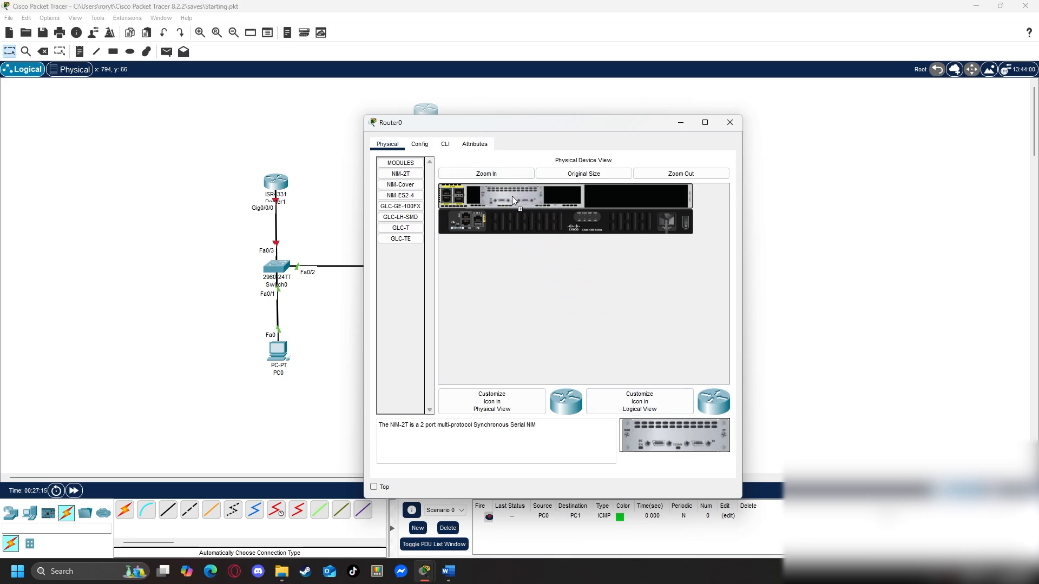
click(730, 123)
Power off Router2 and install an NIM-2T serial module in its first empty slot.
click(551, 192)
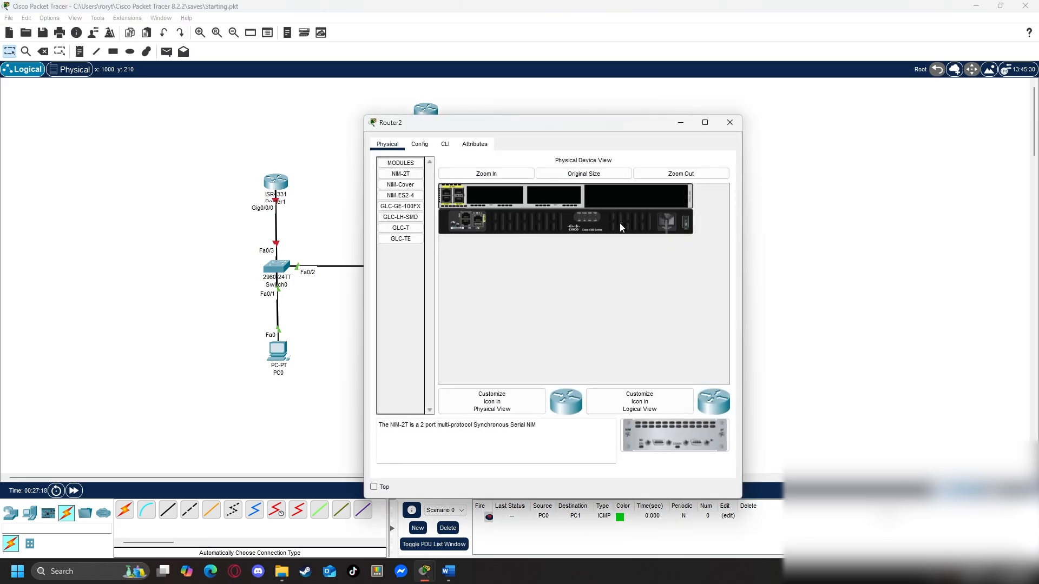
click(686, 223)
drag(674, 435, 503, 196)
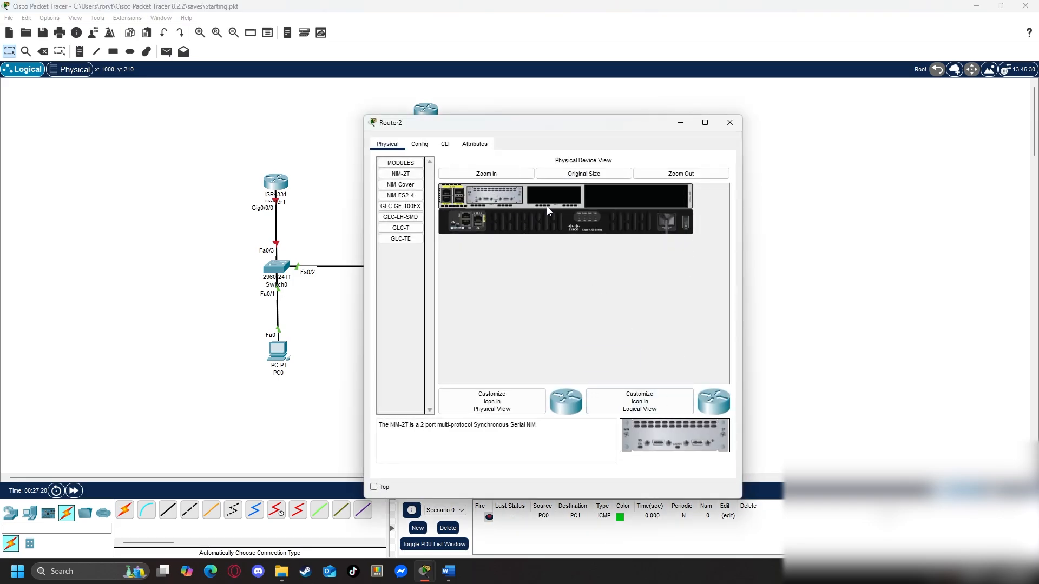
click(730, 122)
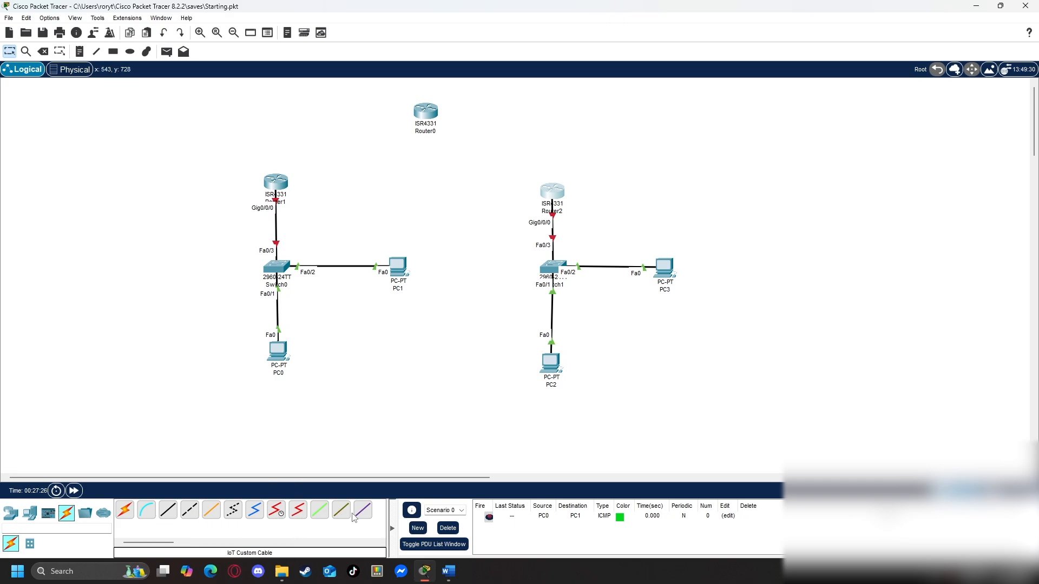
Connect Router0's Serial0/1/0 to Router1's Serial0/1/0 with a Serial DCE cable, starting the cable at Router0.
click(277, 511)
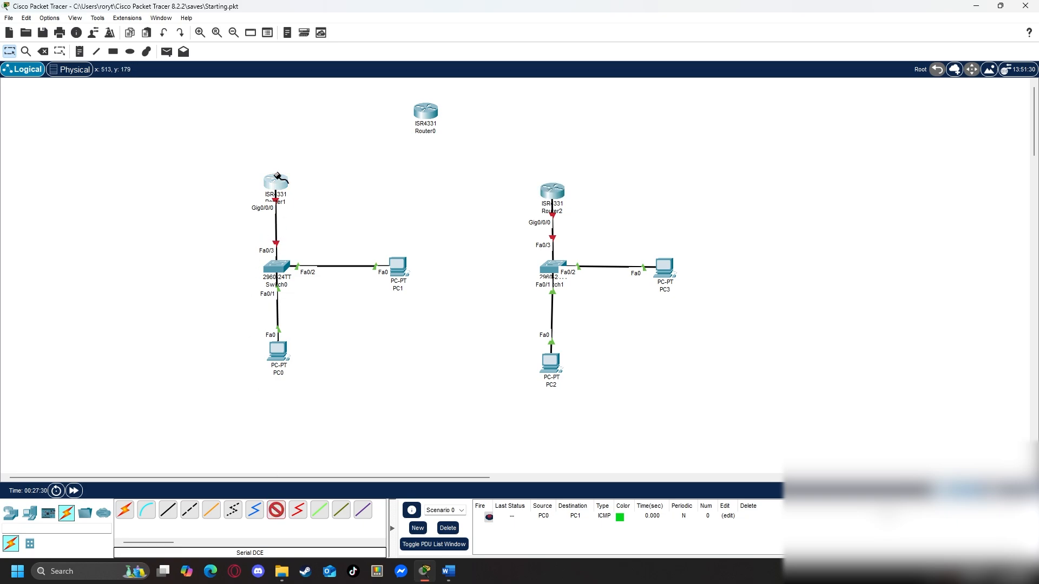
click(279, 176)
click(417, 169)
click(426, 113)
click(464, 179)
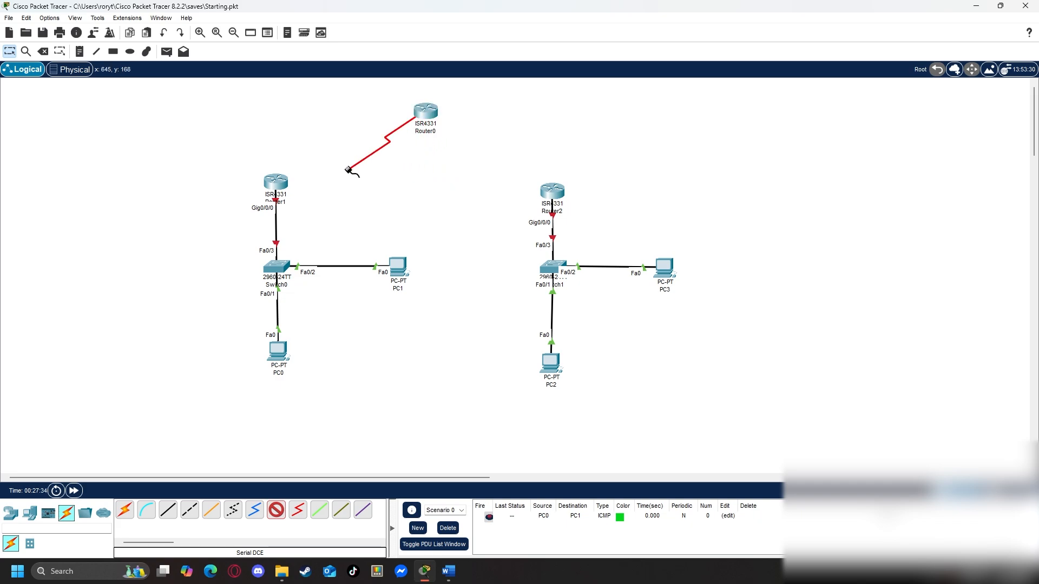
click(281, 178)
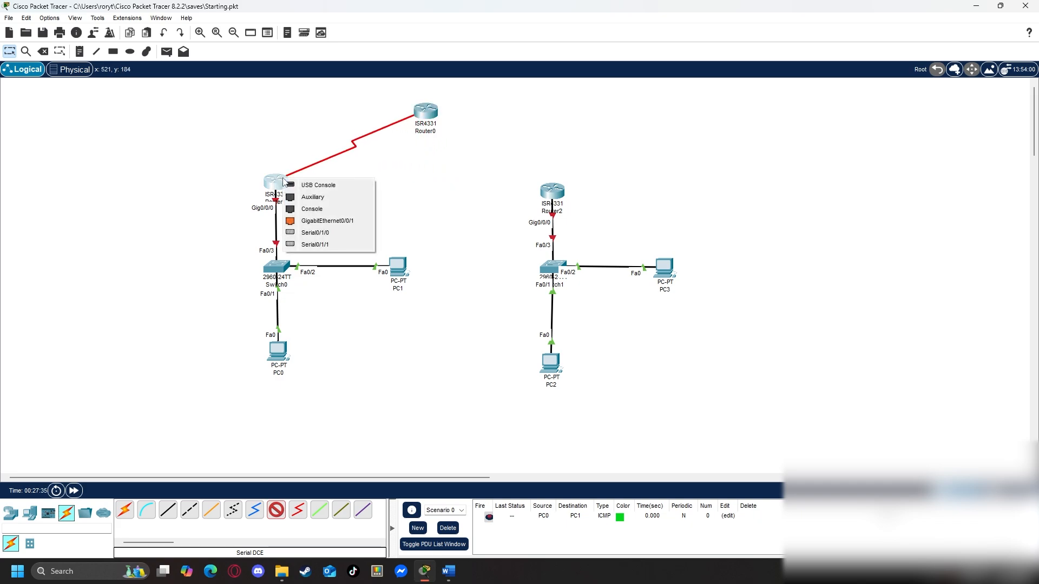
click(337, 232)
Connect Router0's Serial0/1/1 to Router2's Serial0/1/1 with a Serial DCE cable and nudge Router0 slightly upward.
click(276, 510)
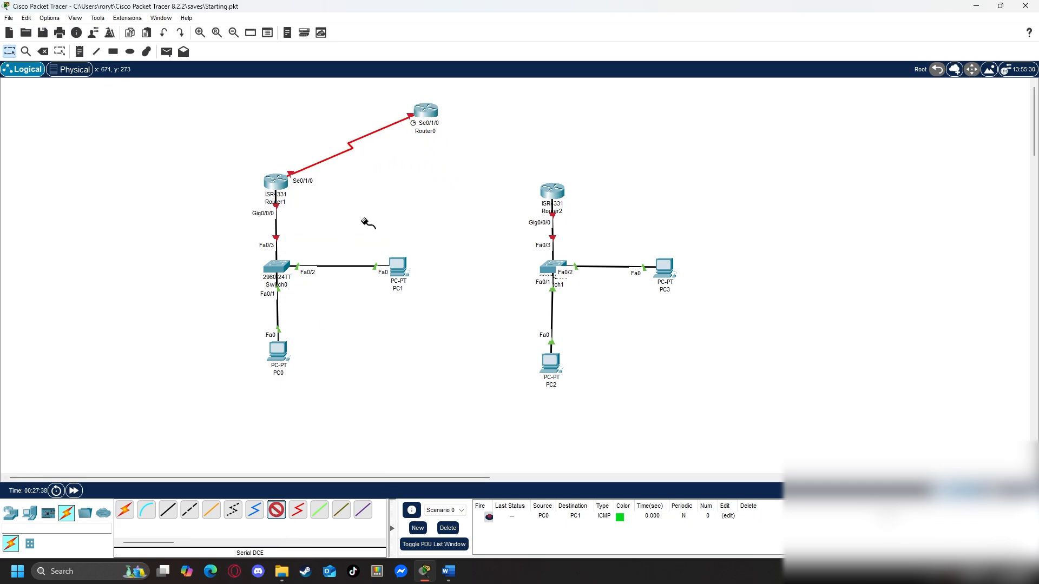
click(431, 119)
click(477, 179)
click(551, 189)
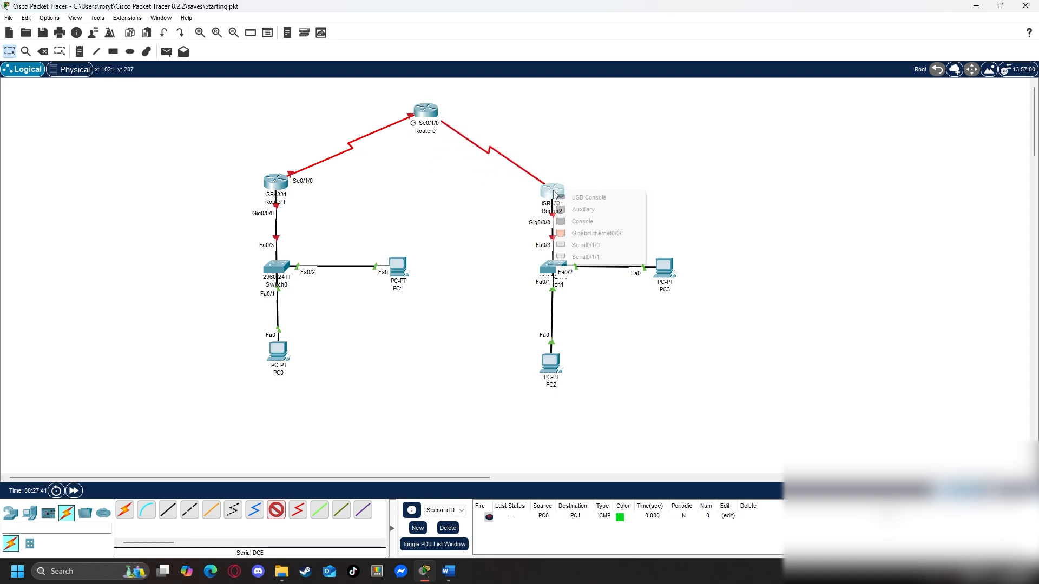
click(579, 257)
drag(427, 113, 429, 108)
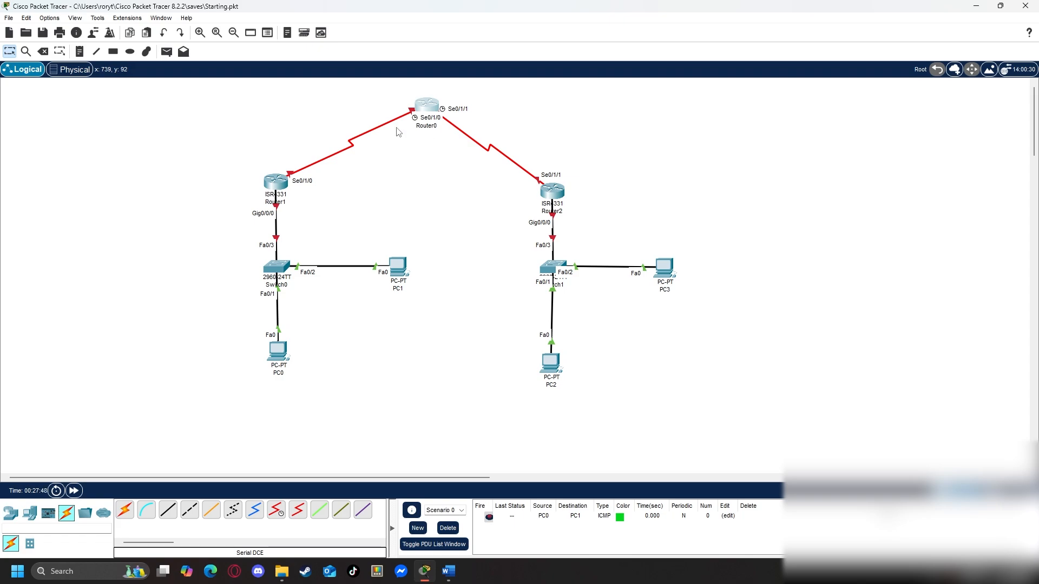
Open Router0's command line and abort the initial configuration dialog.
mouse_move(433, 105)
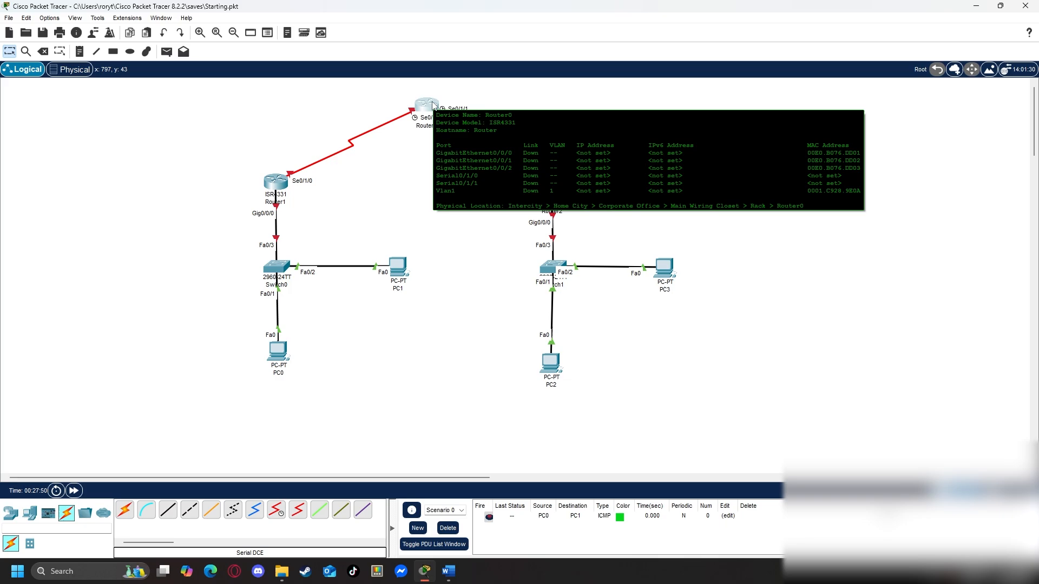
click(430, 106)
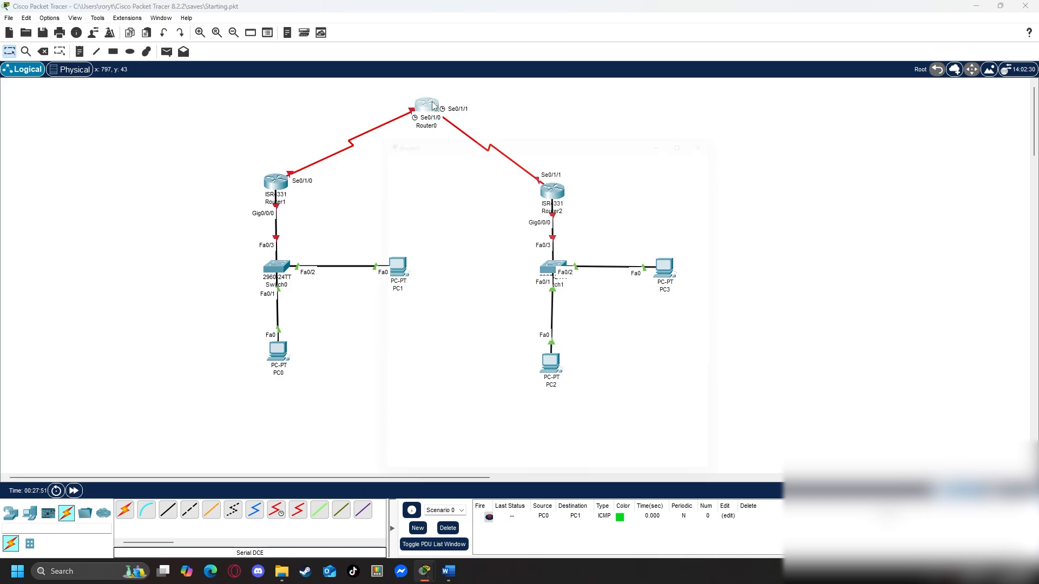
click(445, 145)
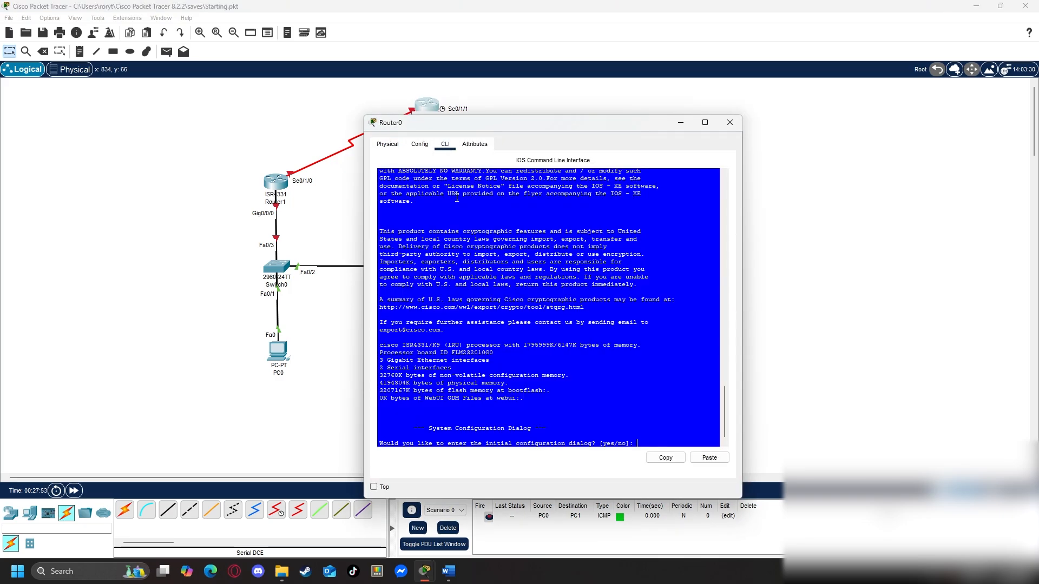
key(Return)
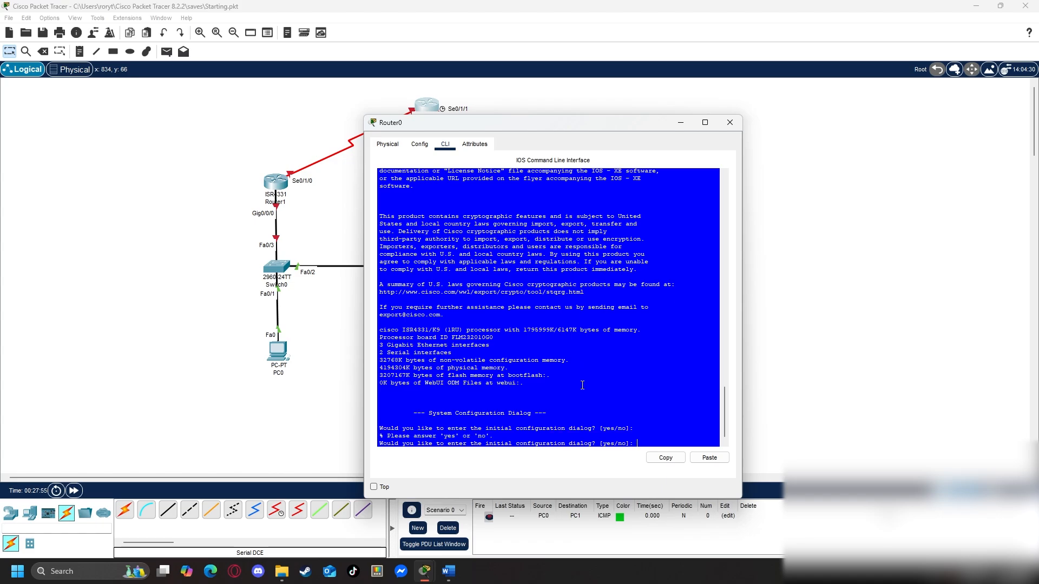
key(ctrl+c)
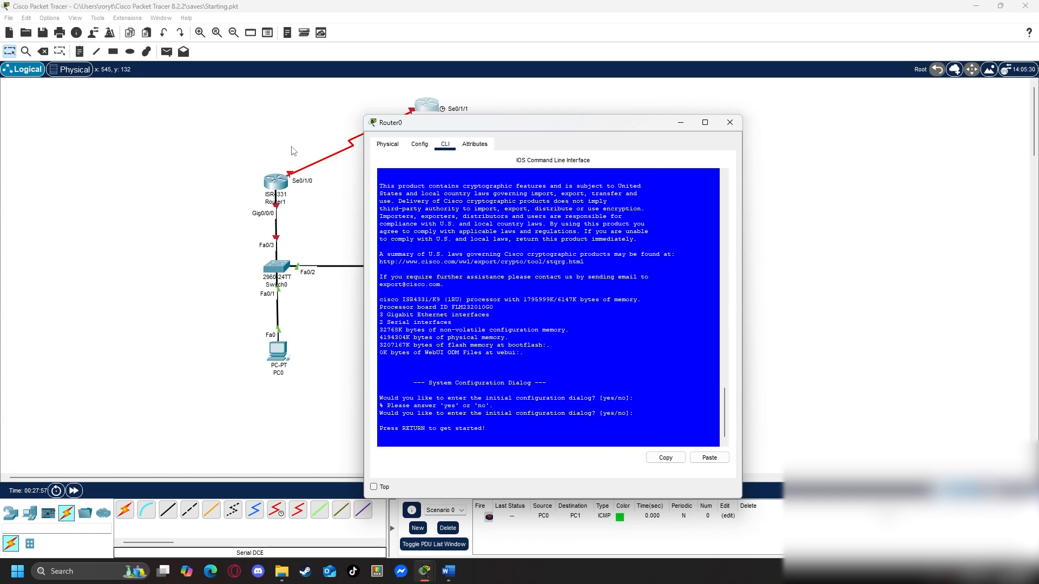
Set the Router IOS background color to Black in the font preferences and apply it.
click(50, 18)
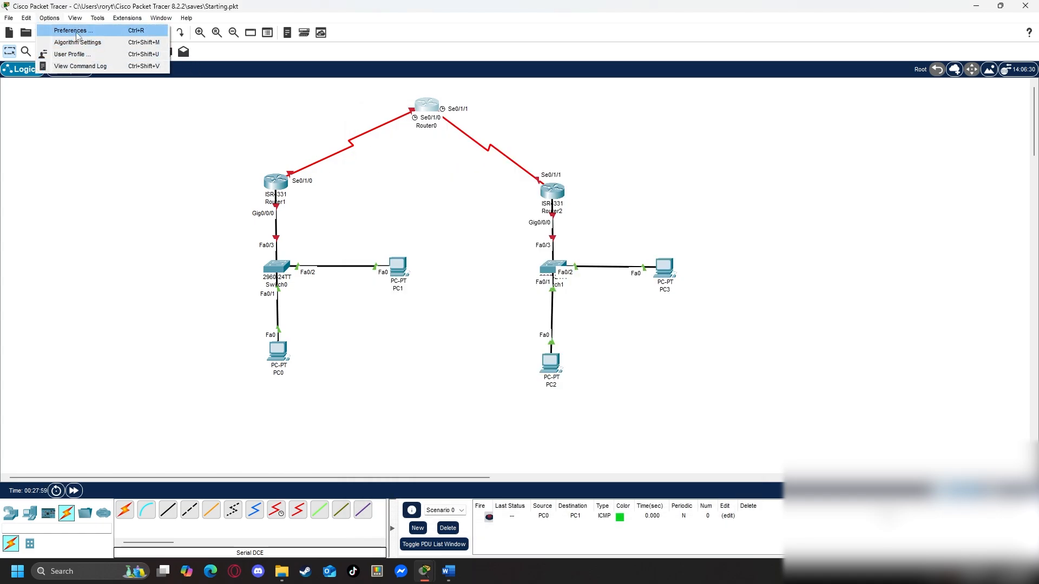
click(77, 36)
click(400, 109)
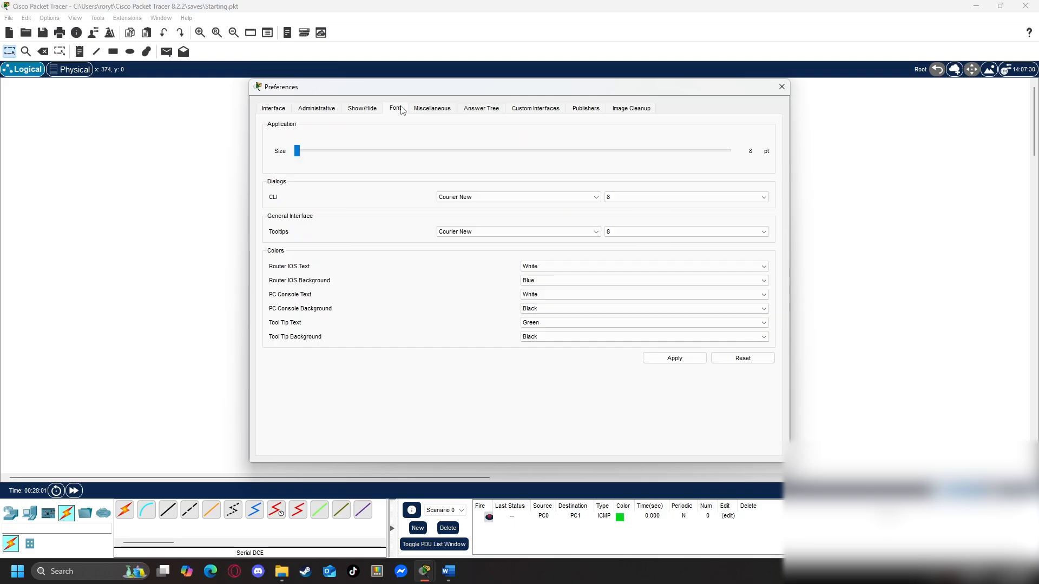
click(533, 280)
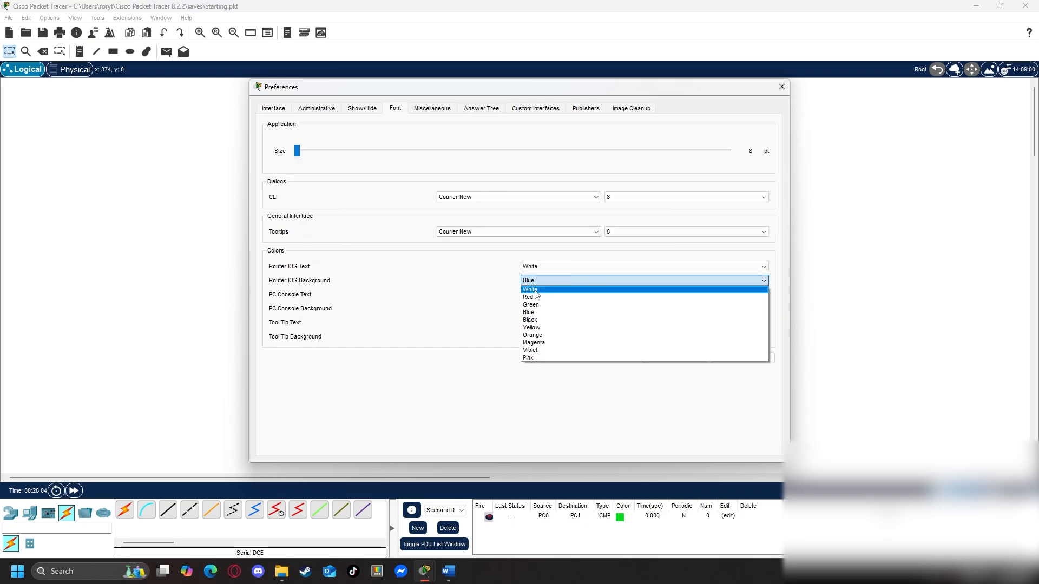
click(540, 320)
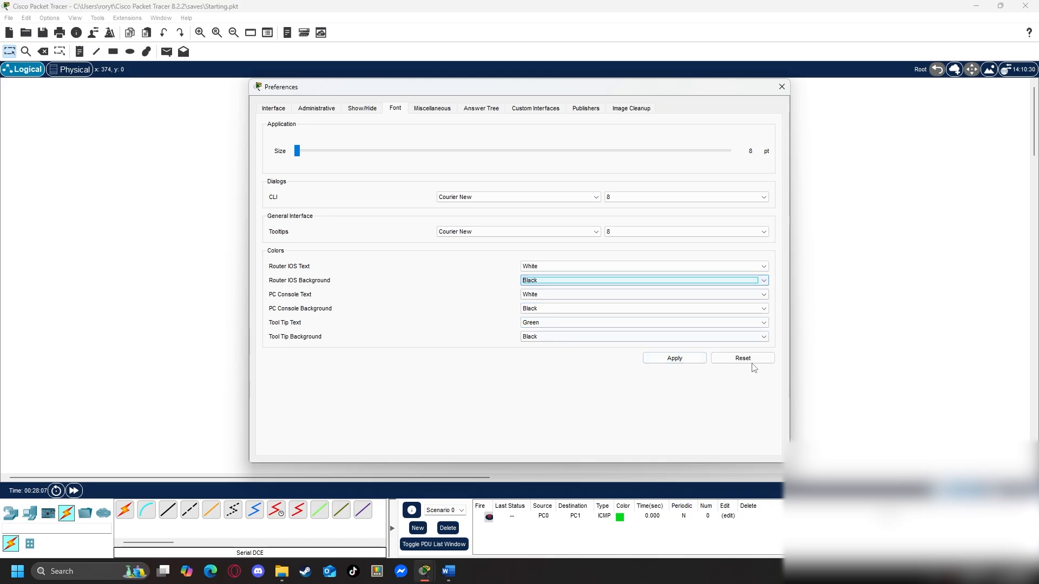
click(675, 358)
click(781, 87)
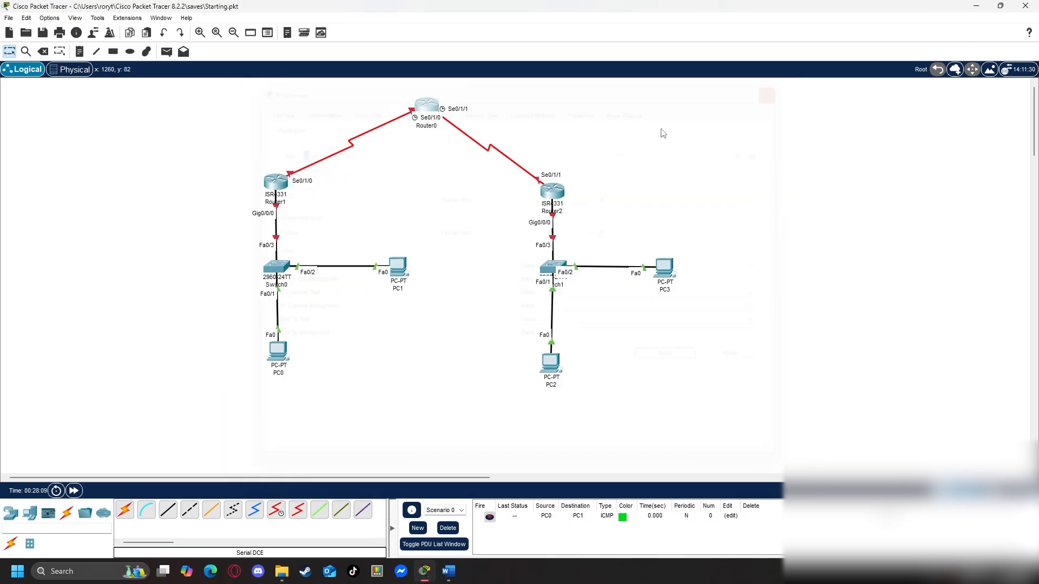
Enter global configuration mode on Router0's command line and set its hostname to ISP.
click(427, 104)
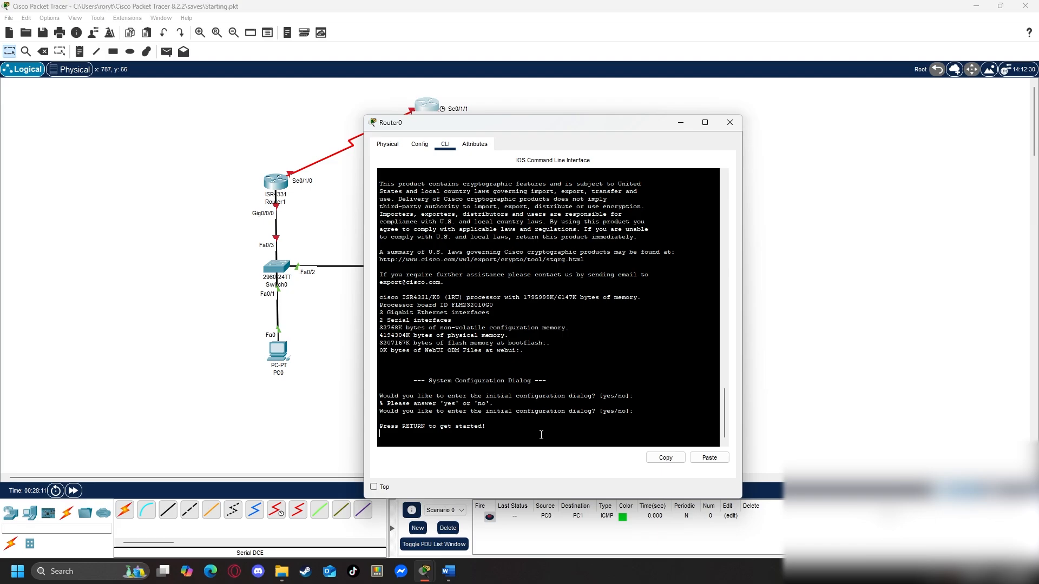
key(Return)
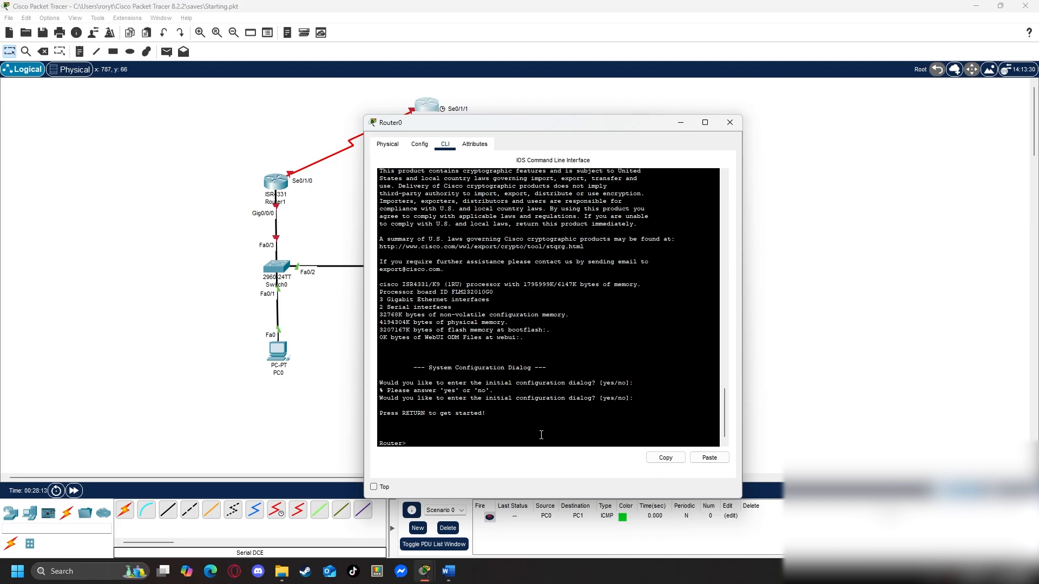
text(ena)
key(Return)
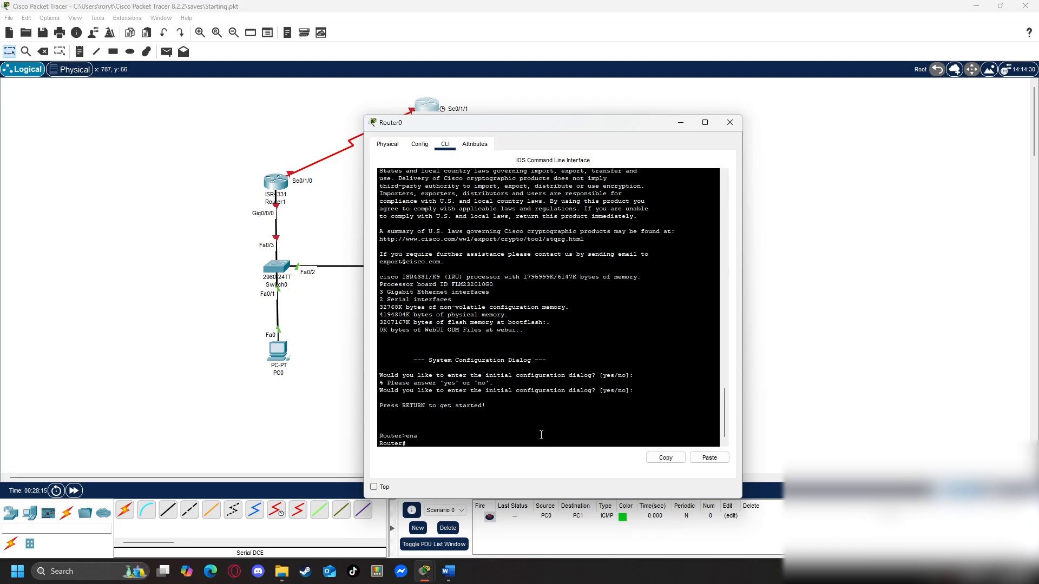
text(conf t)
key(Return)
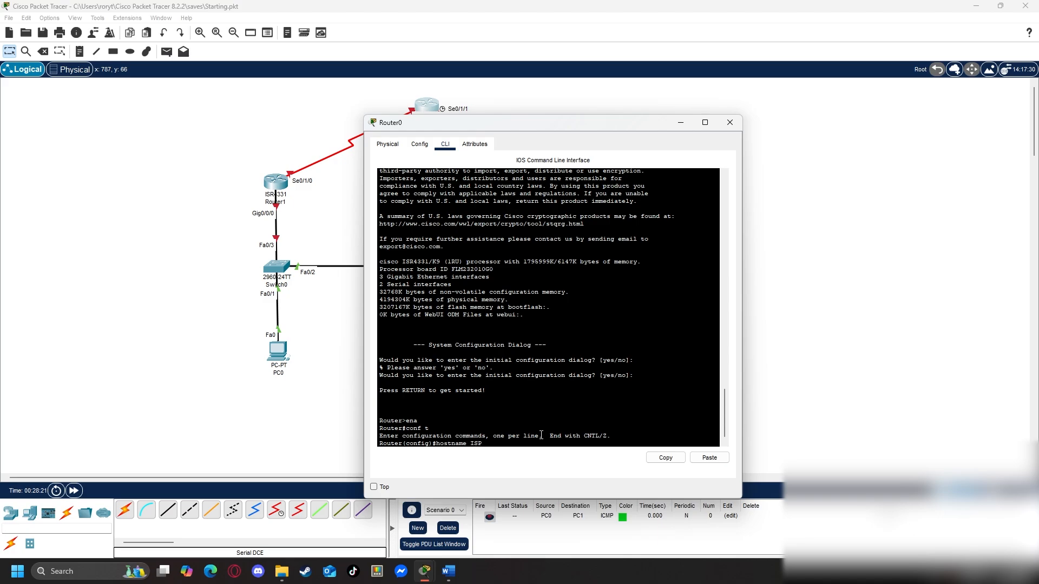
key(Return)
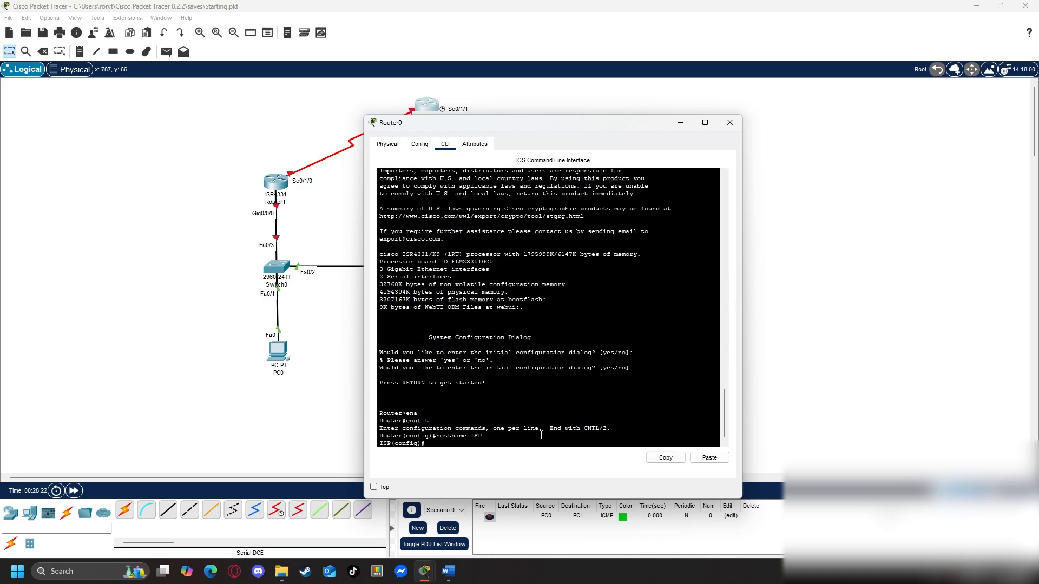
click(730, 123)
Rename Router0's label in the topology to ISP.
click(431, 127)
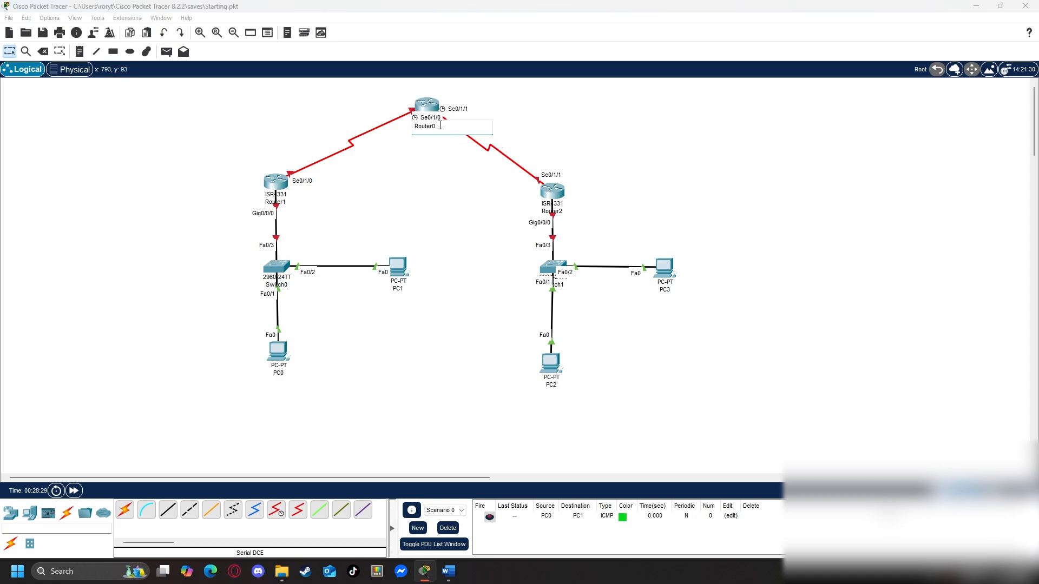
click(378, 174)
click(431, 131)
key(BackSpace)
click(409, 133)
Rename Router1's label in the topology to R1.
click(286, 202)
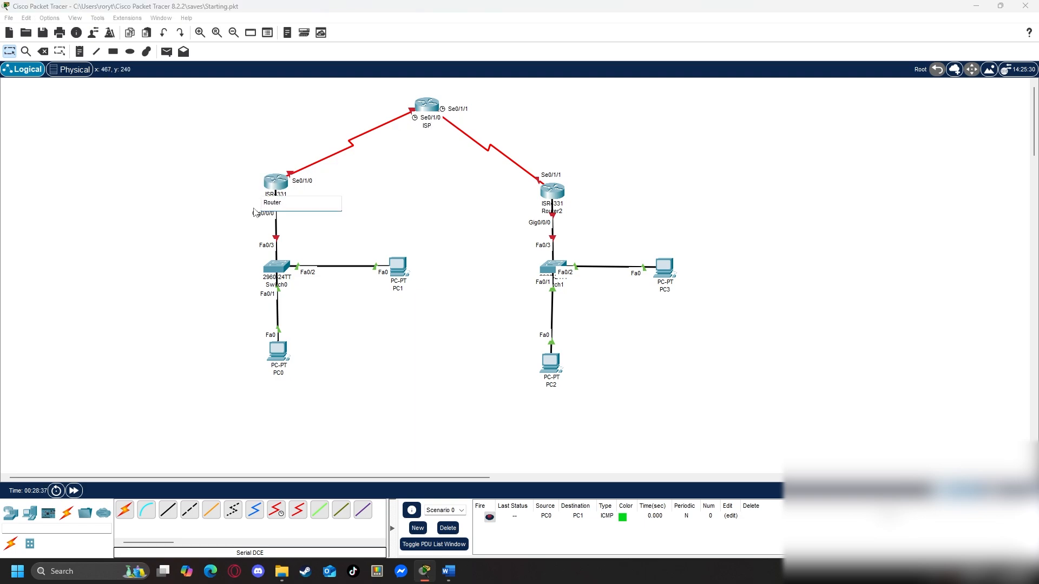
text(R1)
key(Return)
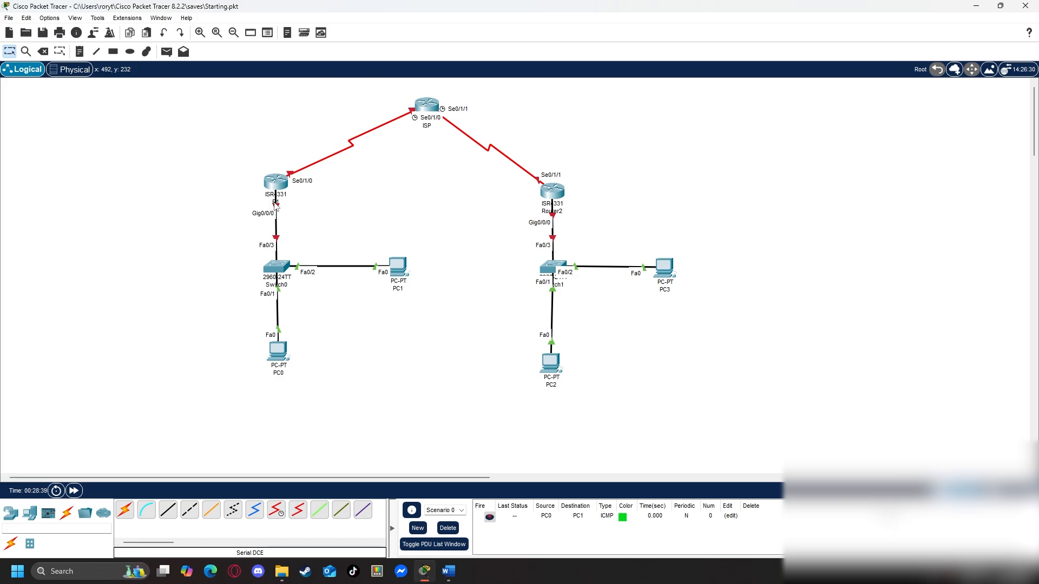
Rename Router2's label in the topology to R2.
click(552, 192)
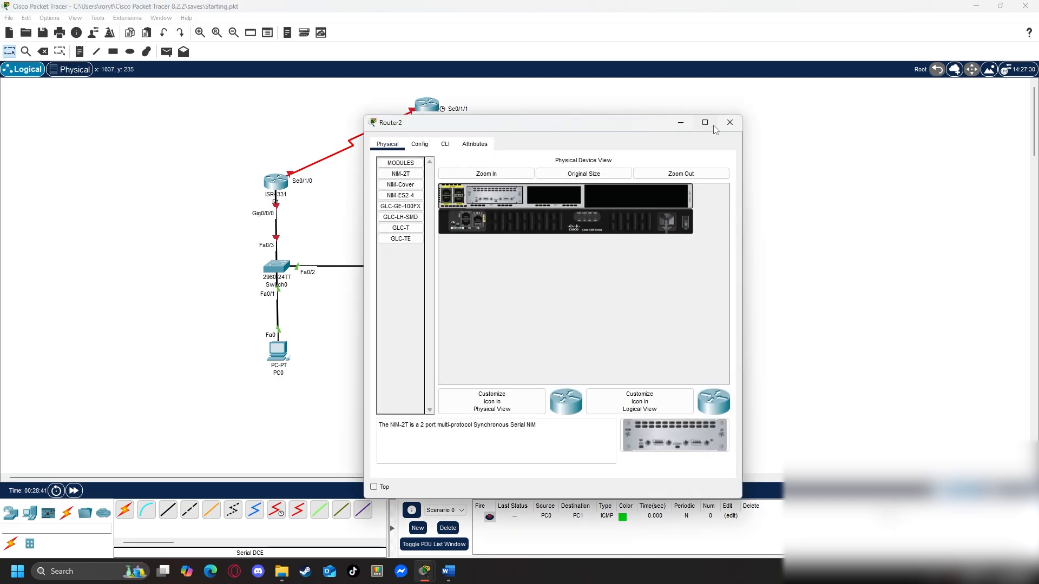
click(736, 118)
click(561, 211)
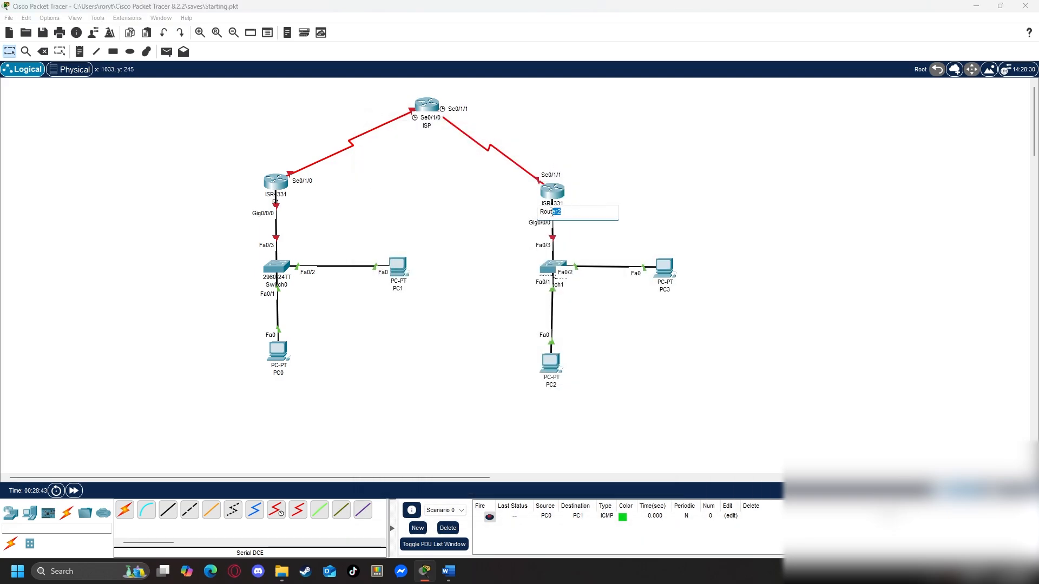
text(2)
key(Return)
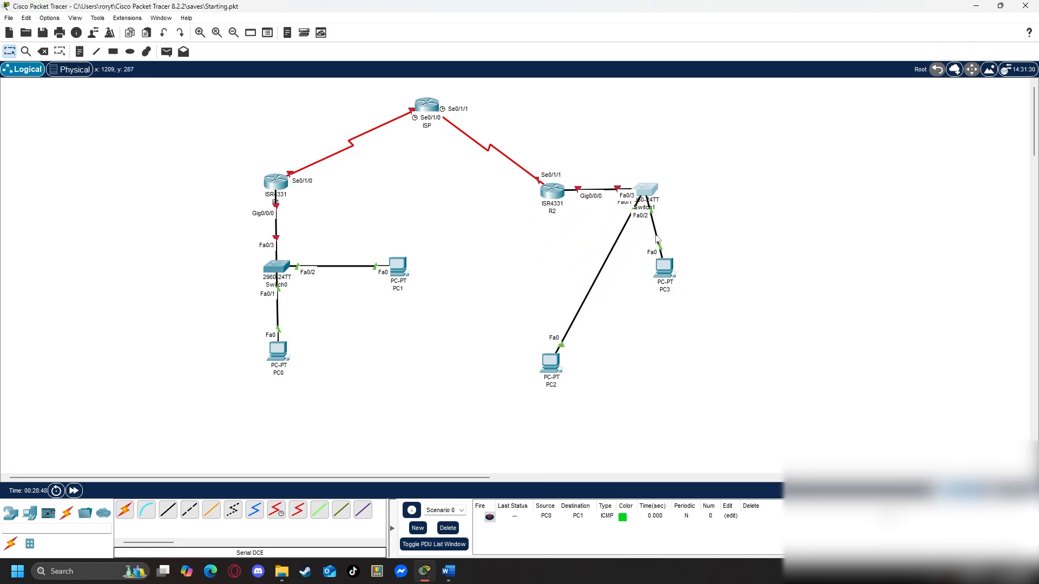
Arrange the R2 LAN with Switch1 and PC3 in a row to the right of R2 and PC2 below Switch1.
drag(657, 268, 705, 186)
drag(557, 368, 713, 263)
mouse_move(653, 186)
mouse_down()
mouse_move(679, 189)
mouse_move(656, 204)
mouse_move(664, 188)
mouse_move(655, 153)
mouse_move(644, 200)
mouse_up()
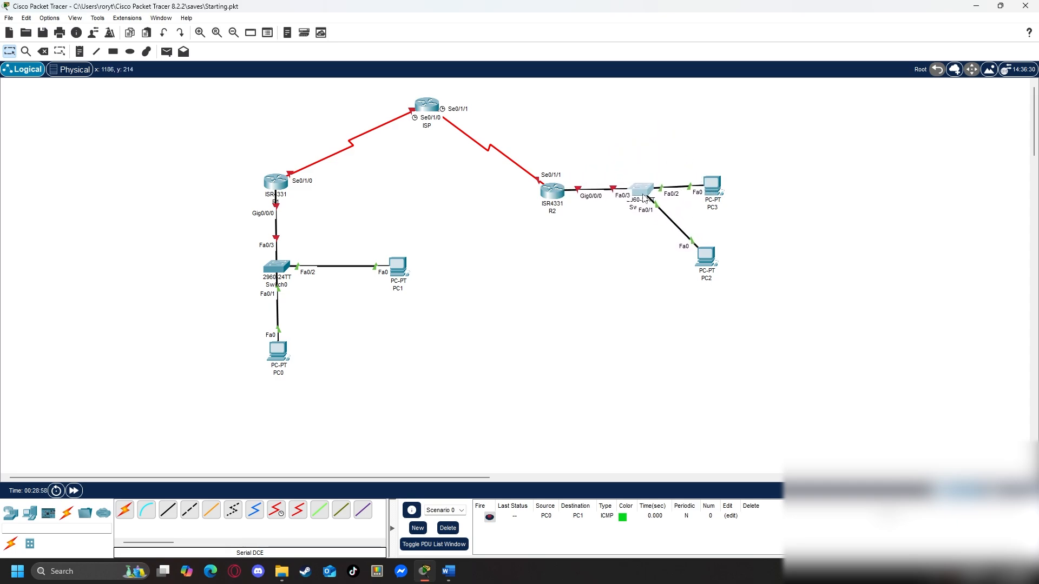
drag(709, 260, 649, 295)
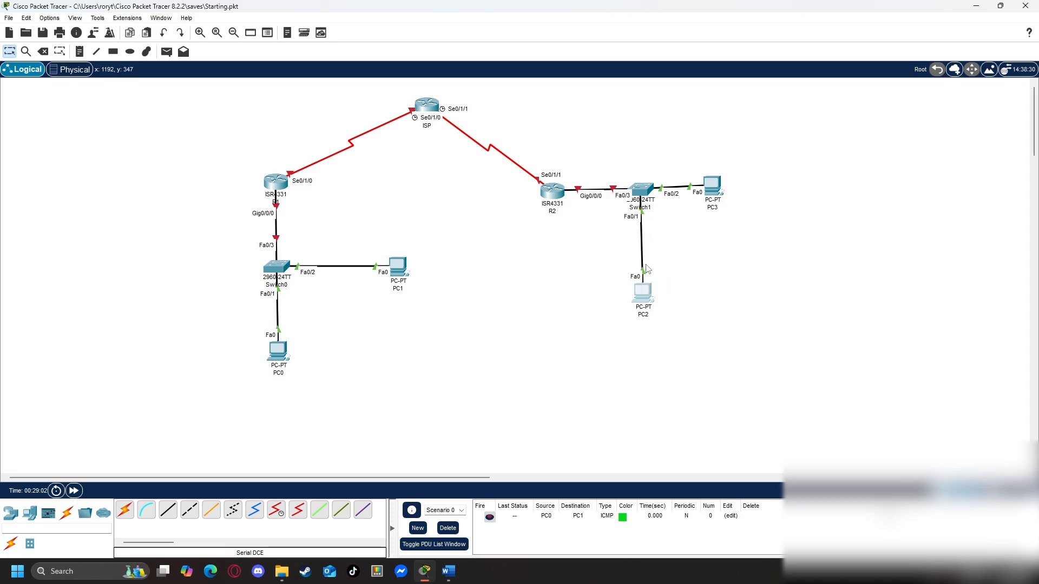
drag(649, 191, 741, 191)
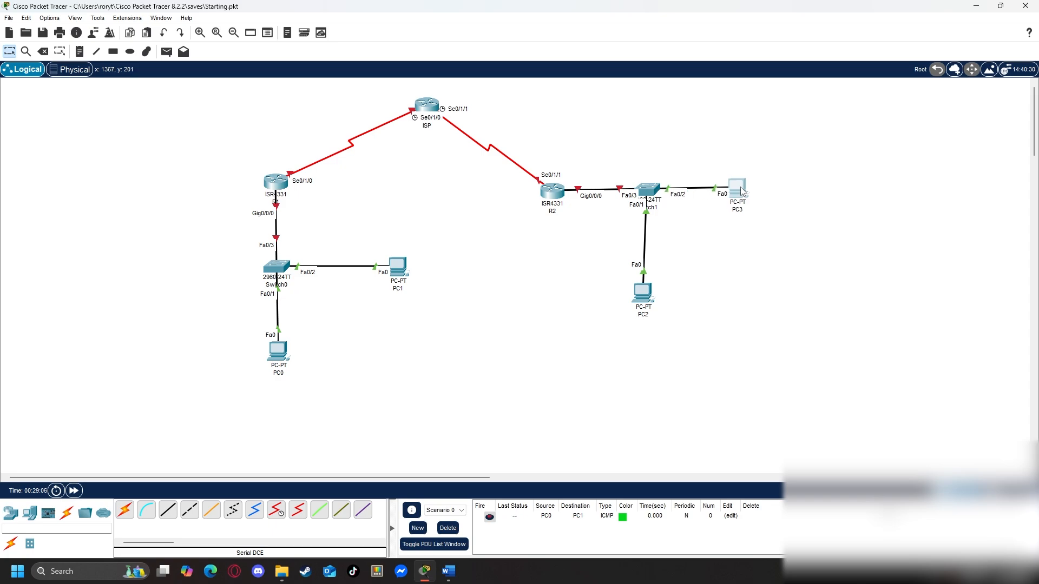
drag(644, 288, 649, 288)
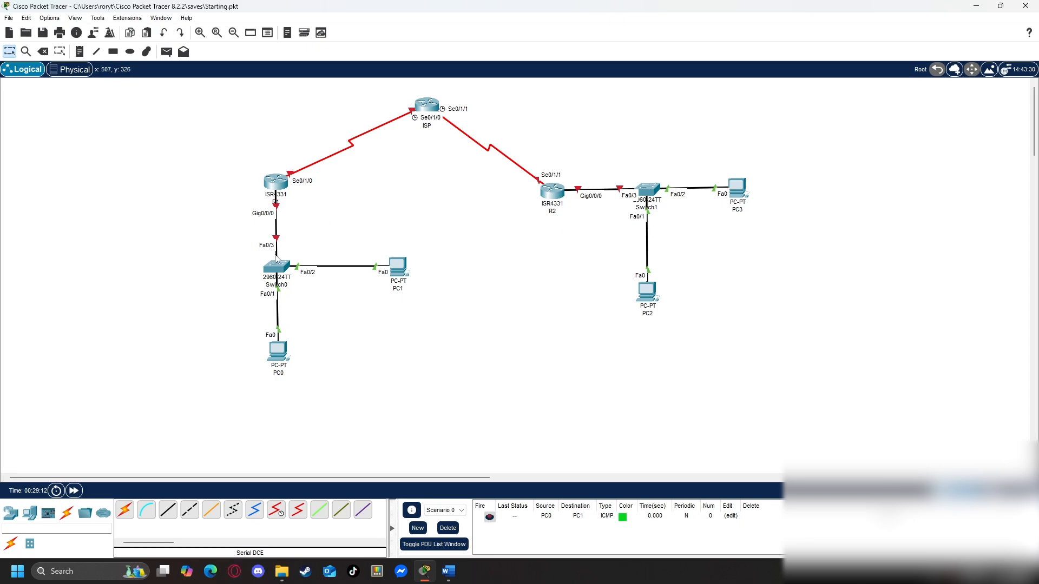
Arrange the R1 LAN with Switch0 and PC1 in a row to the left of R1 and PC0 below Switch0.
drag(274, 292, 186, 191)
drag(399, 268, 106, 191)
click(277, 354)
drag(276, 355, 185, 286)
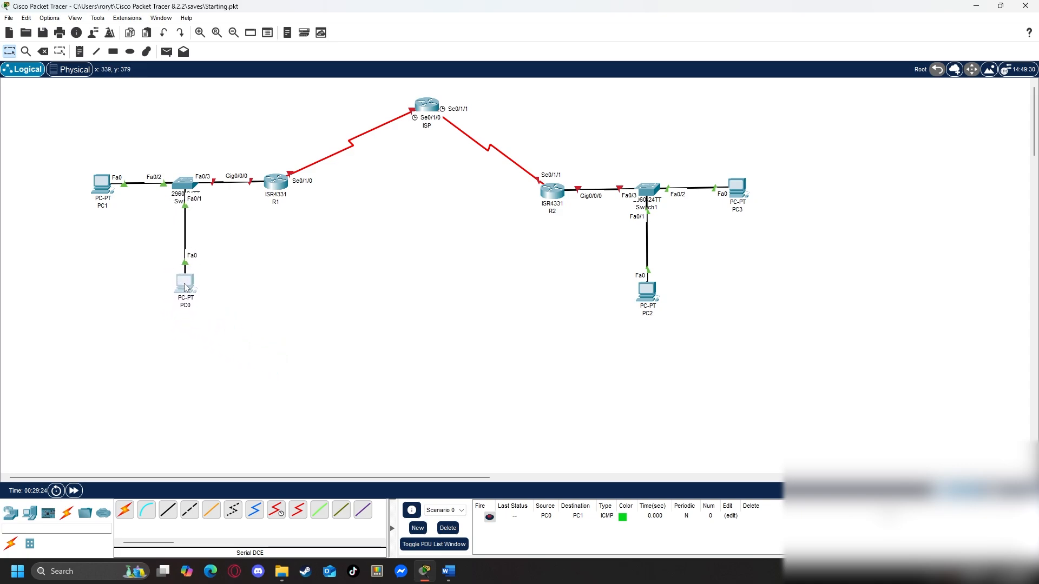
Draw an unfilled rectangle with a black outline around the R1 LAN, enclosing R1, Switch0, PC0 and PC1.
drag(306, 306, 83, 148)
click(161, 130)
click(113, 51)
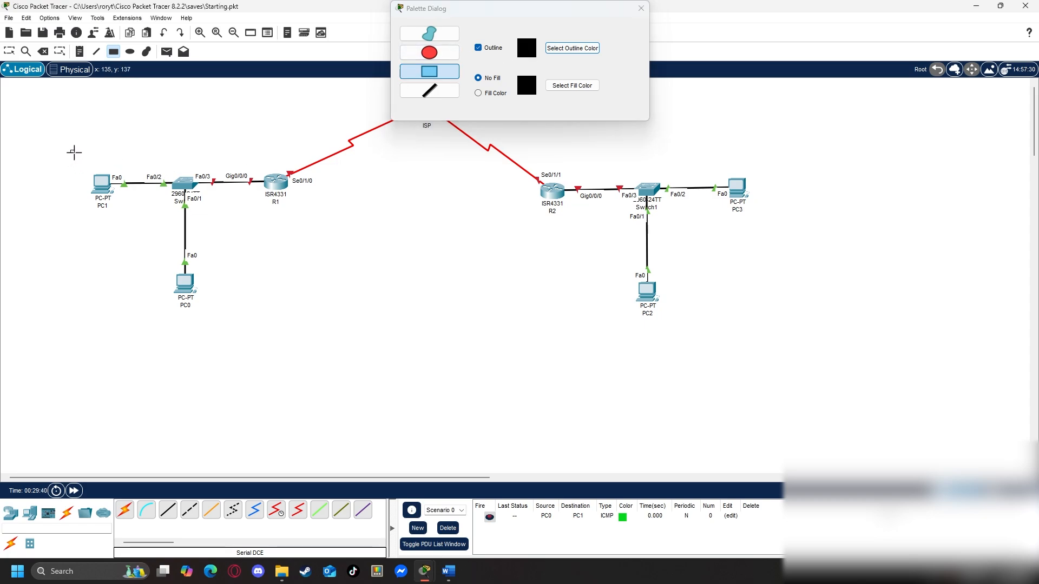
mouse_move(71, 150)
mouse_down()
mouse_move(325, 315)
mouse_move(340, 339)
mouse_up()
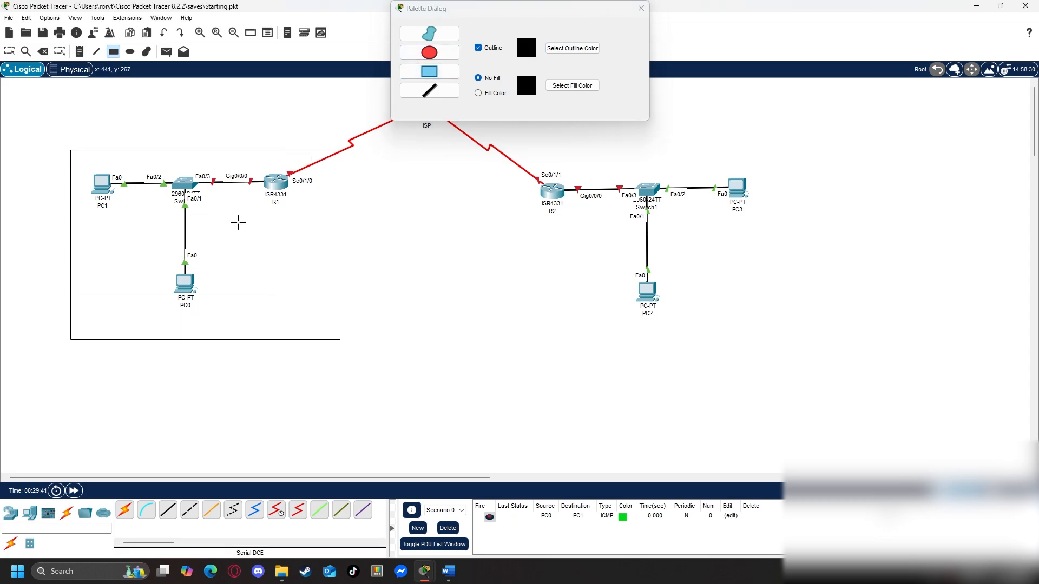
click(643, 10)
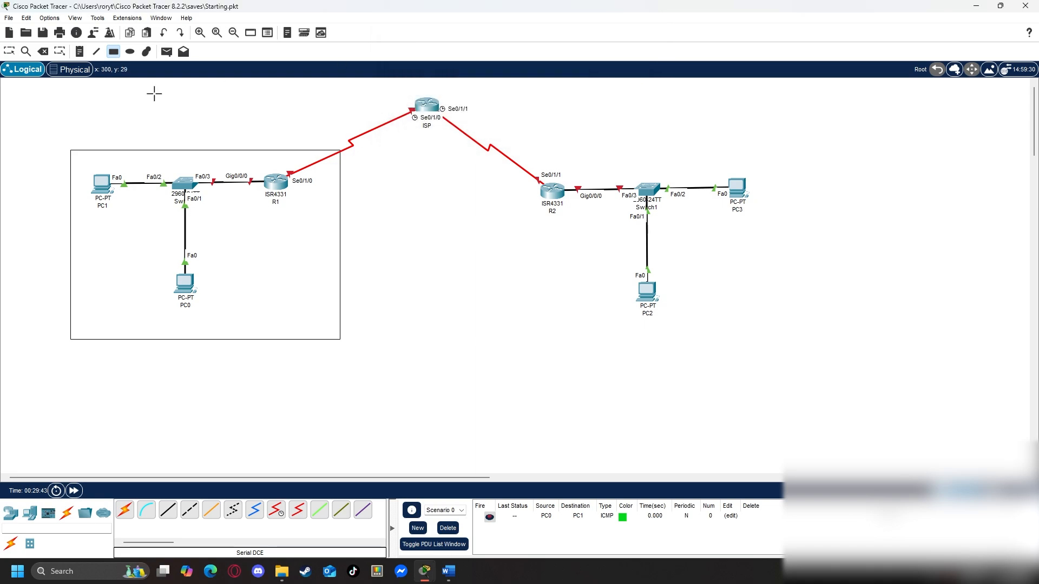
Add a text note reading Home inside the R1 LAN rectangle, to the right of PC0.
click(82, 54)
click(245, 263)
text(Home)
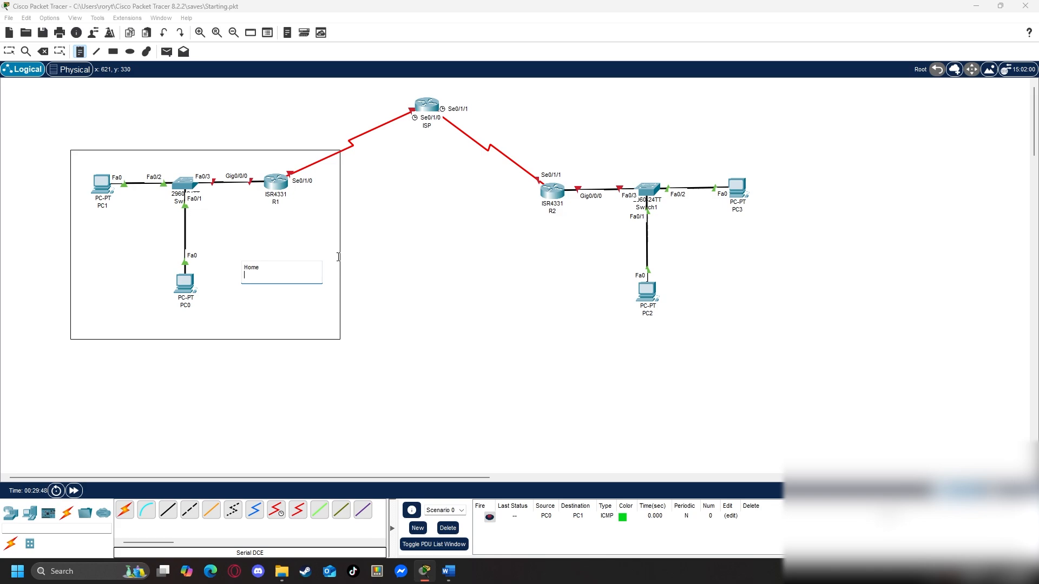
click(408, 265)
click(366, 243)
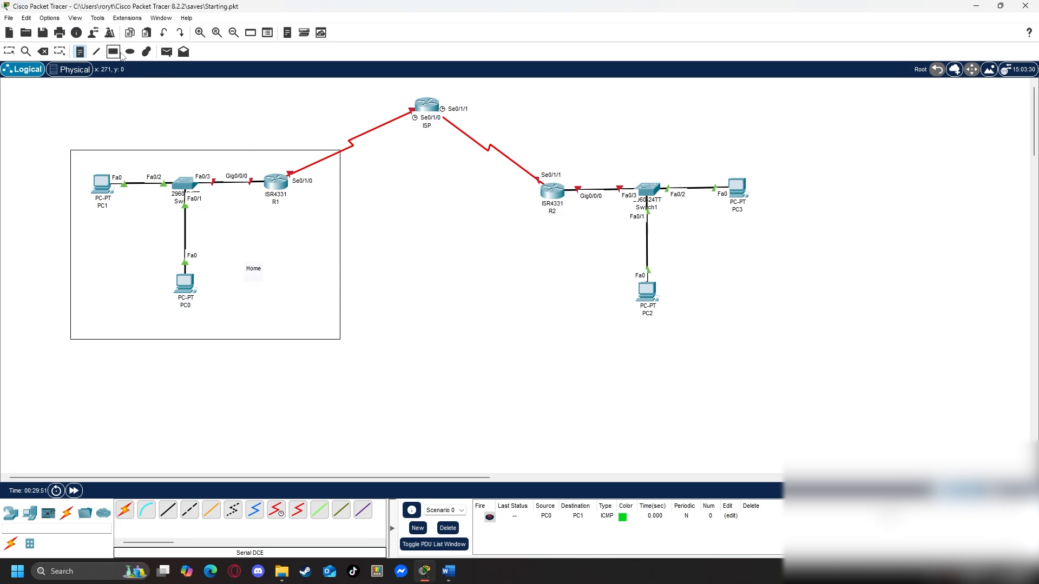
Draw an unfilled, black-outlined rectangle around the ISP router and its serial links, enclosing R1 and R2.
click(115, 53)
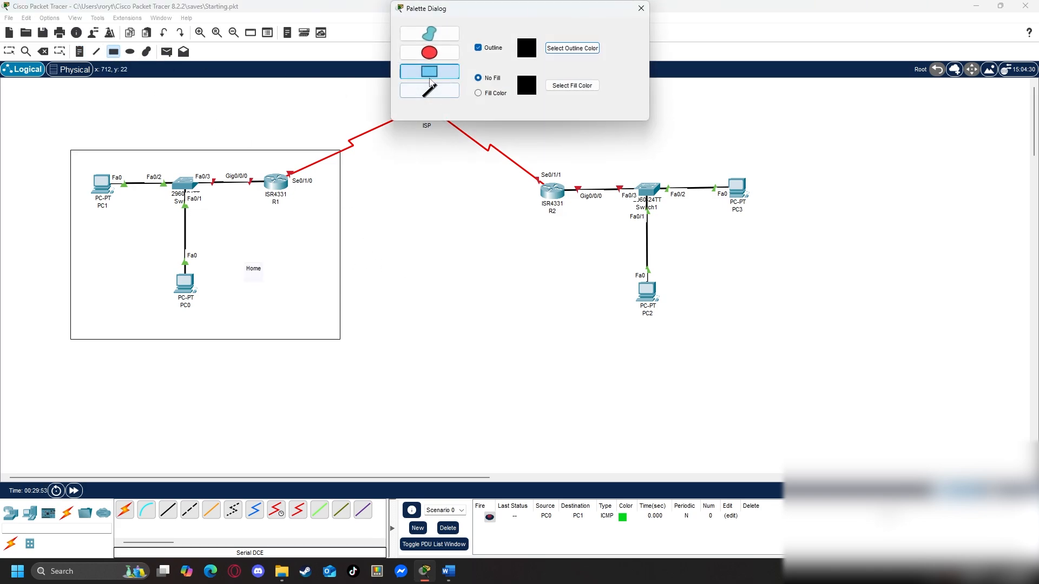
drag(453, 12, 840, 159)
mouse_move(264, 87)
mouse_down()
mouse_move(287, 111)
mouse_move(525, 216)
mouse_move(565, 220)
mouse_up()
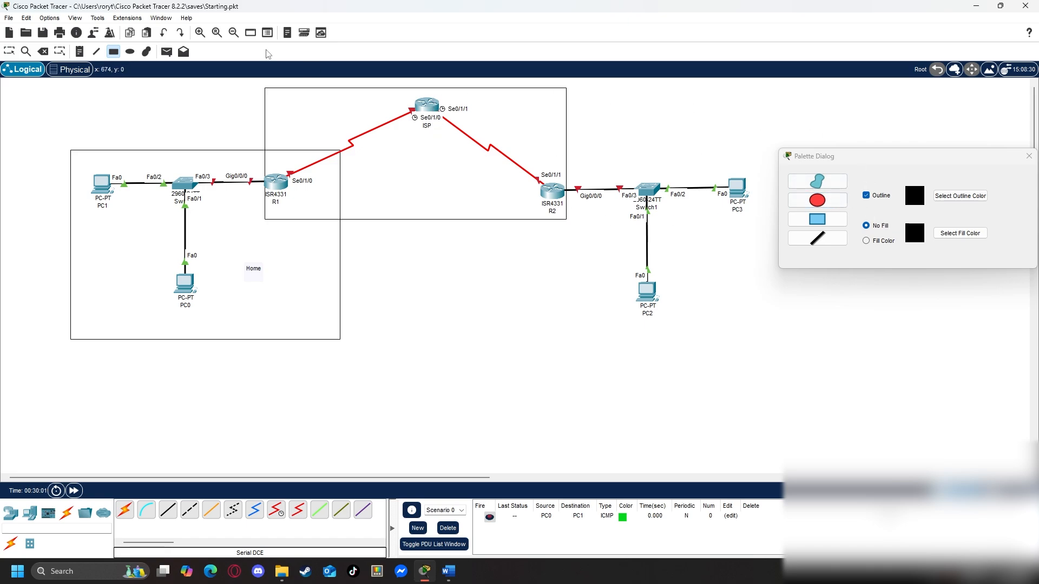
Draw an unfilled, black-outlined rectangle around the R2 LAN, enclosing R2, Switch1, PC2 and PC3.
drag(918, 158, 504, 292)
drag(533, 168, 781, 344)
click(593, 287)
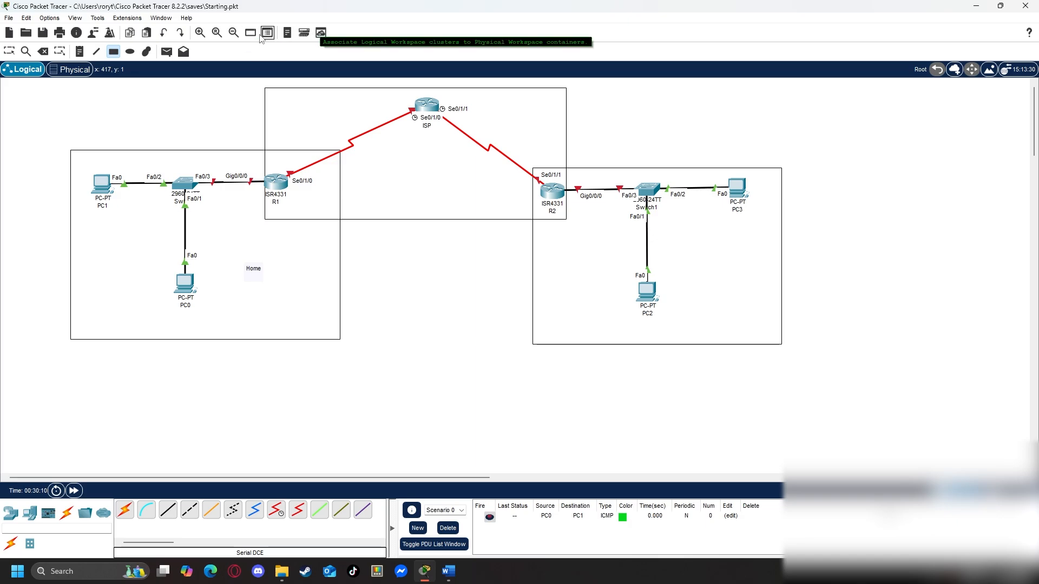
click(290, 34)
click(700, 181)
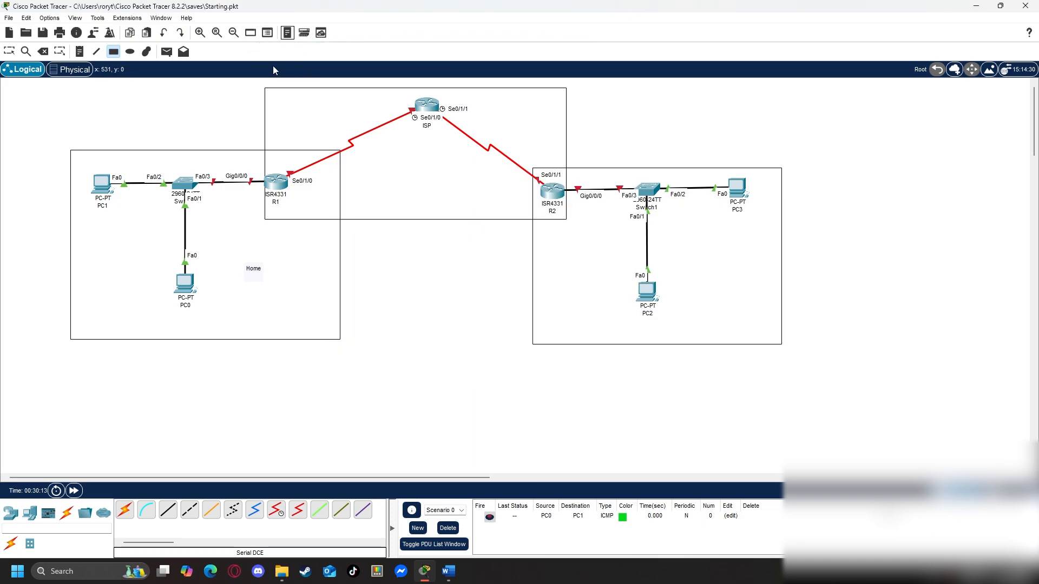
Add the text notes ISP in the ISP rectangle and Home 2 in the R2 LAN rectangle.
click(79, 51)
click(372, 183)
text(G)
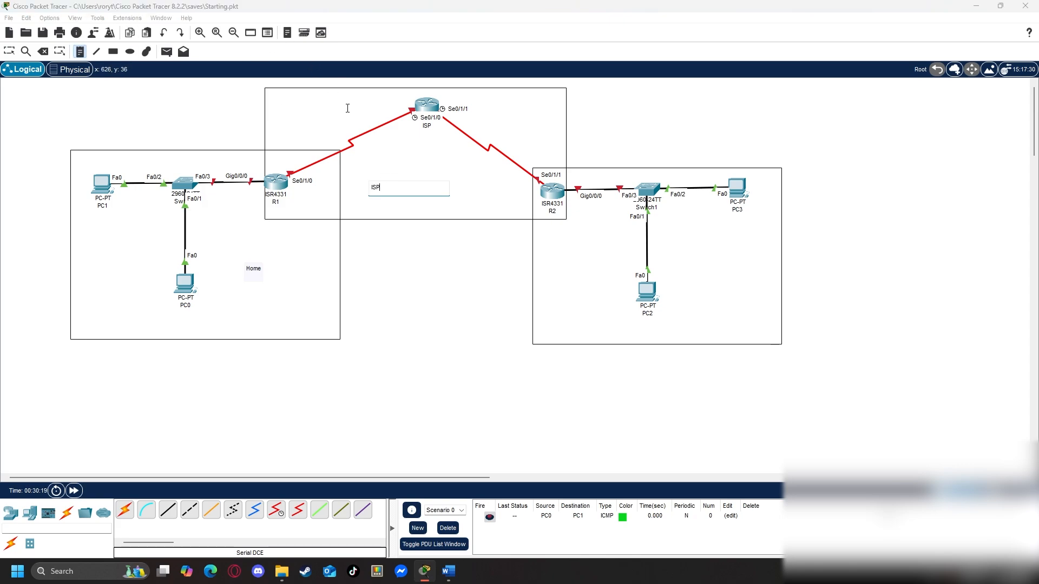
click(579, 331)
text(Home 2)
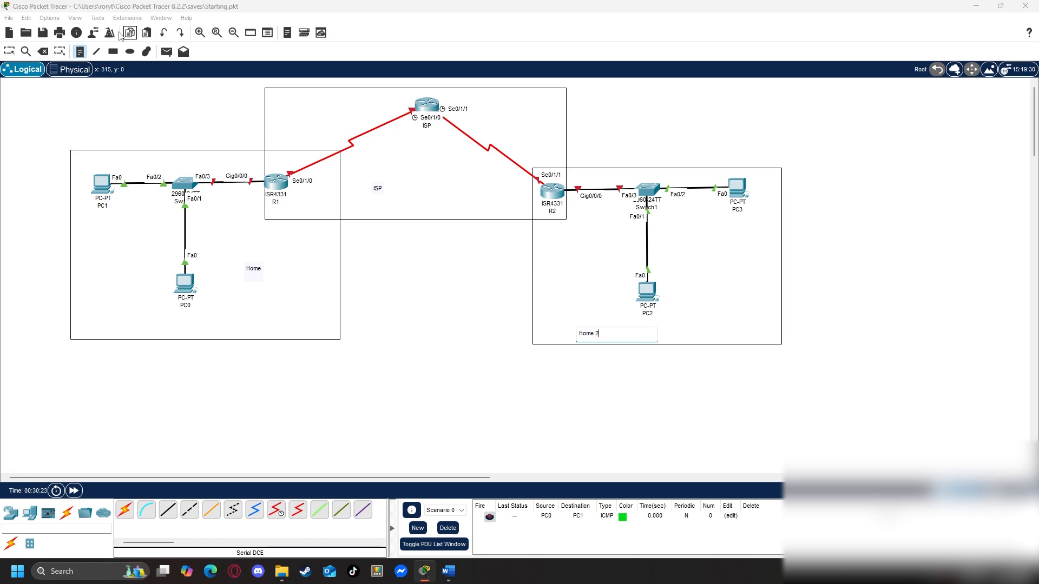
click(12, 58)
click(11, 54)
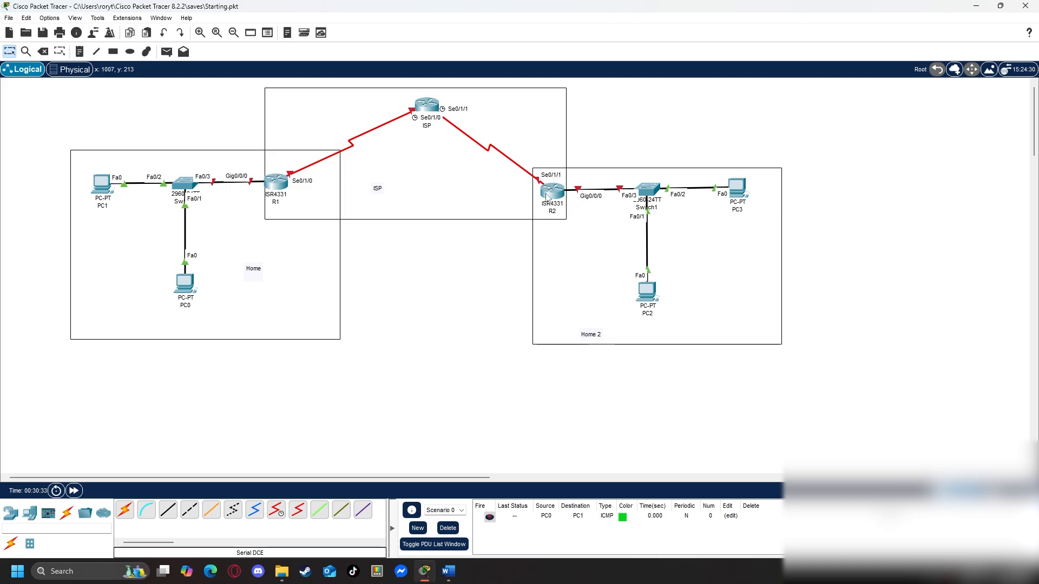
Move the ISP note beneath the ISP router and the Home 2 note to the lower-left corner of the R2 LAN rectangle.
click(274, 184)
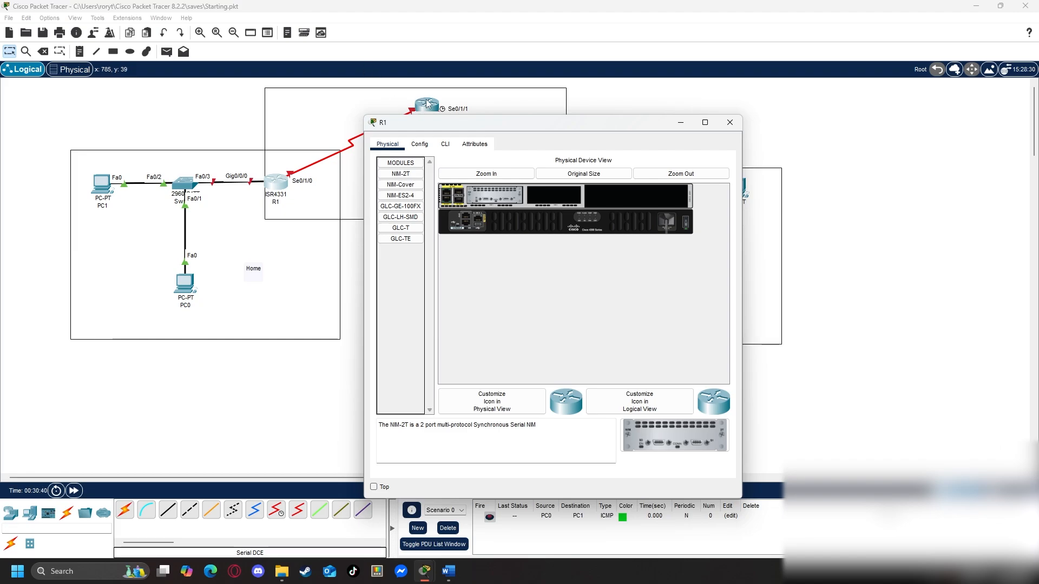
click(729, 123)
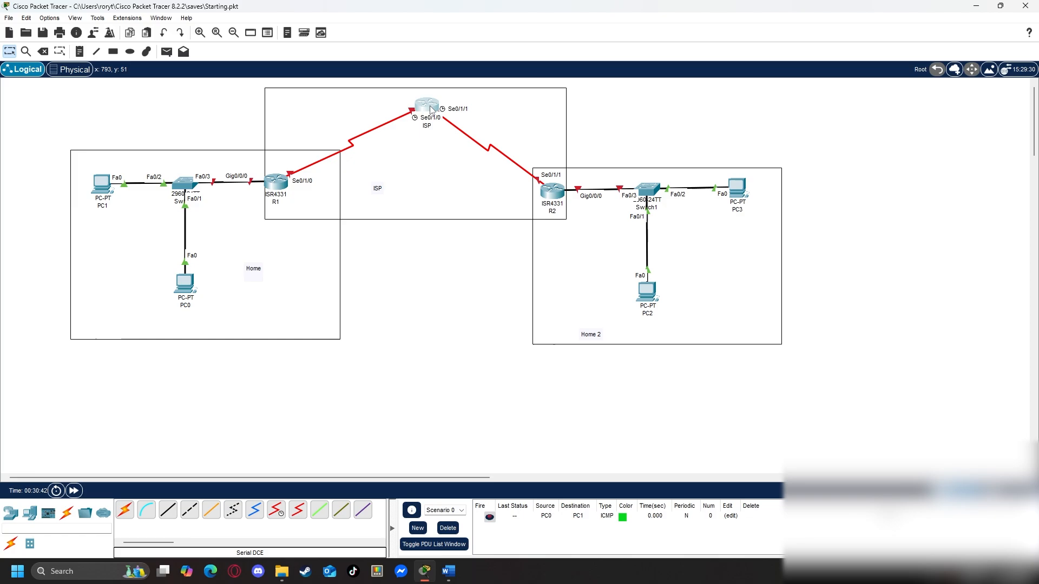
click(432, 108)
drag(465, 131, 421, 228)
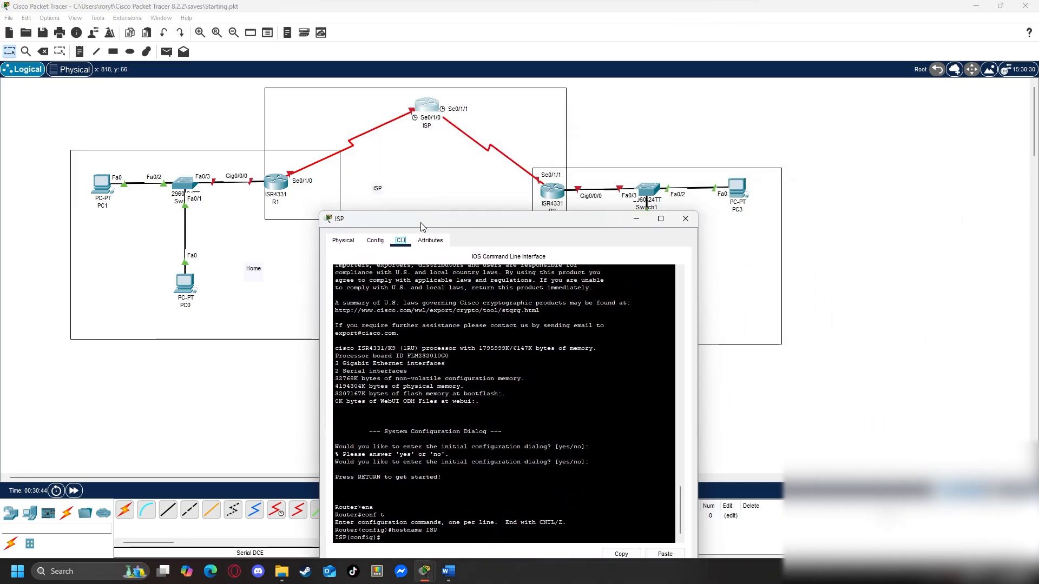
drag(378, 189, 427, 157)
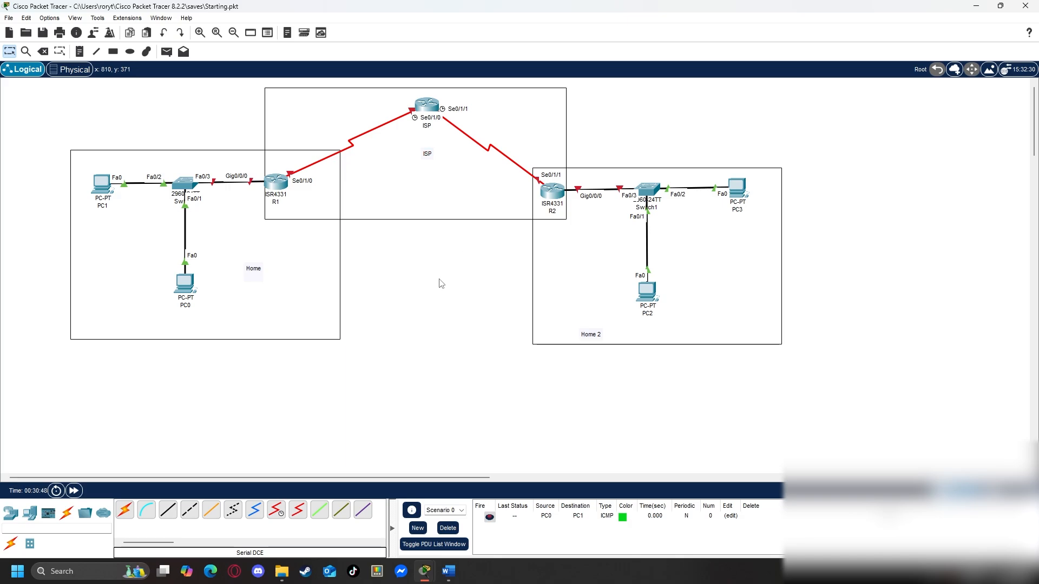
drag(593, 337, 553, 340)
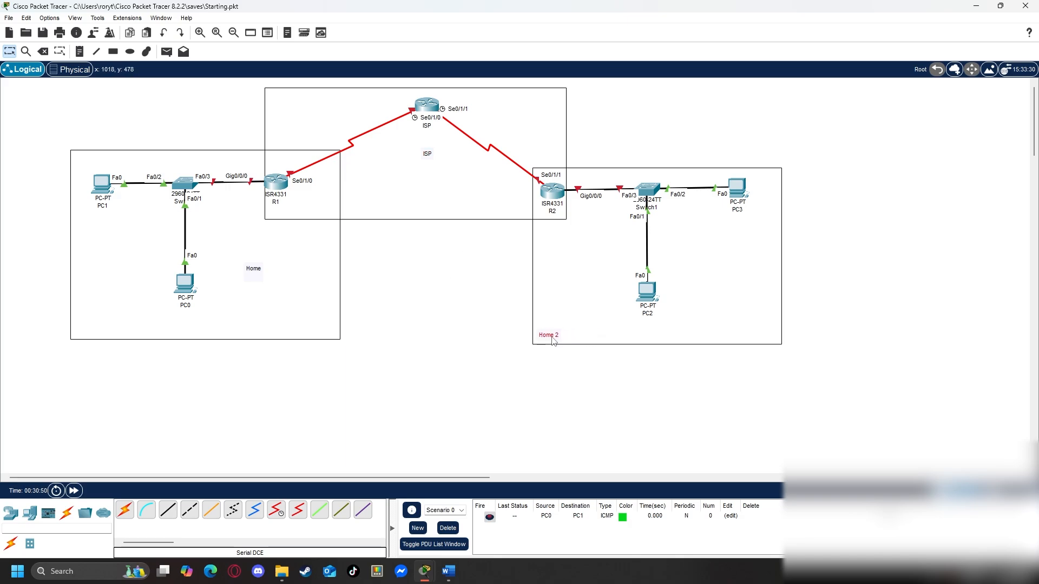
Open the ISP router's command line and list the interface types accepted by the interface command.
click(428, 106)
drag(502, 226, 596, 155)
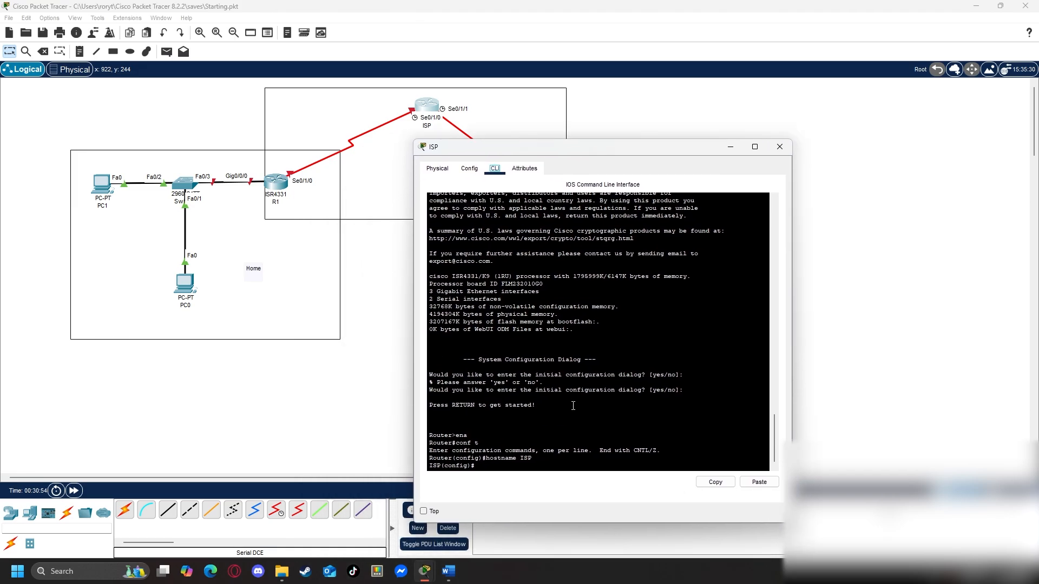
drag(581, 458, 583, 462)
click(582, 463)
text(int)
key(Tab)
text(?)
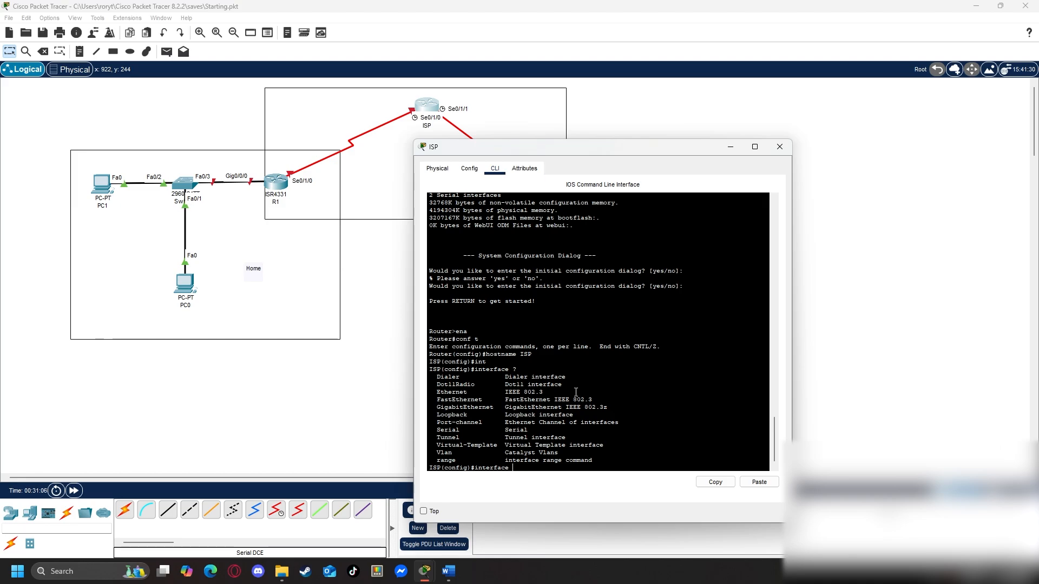
Enter interface configuration for serial 0/1/0 on the ISP router.
drag(561, 142, 763, 88)
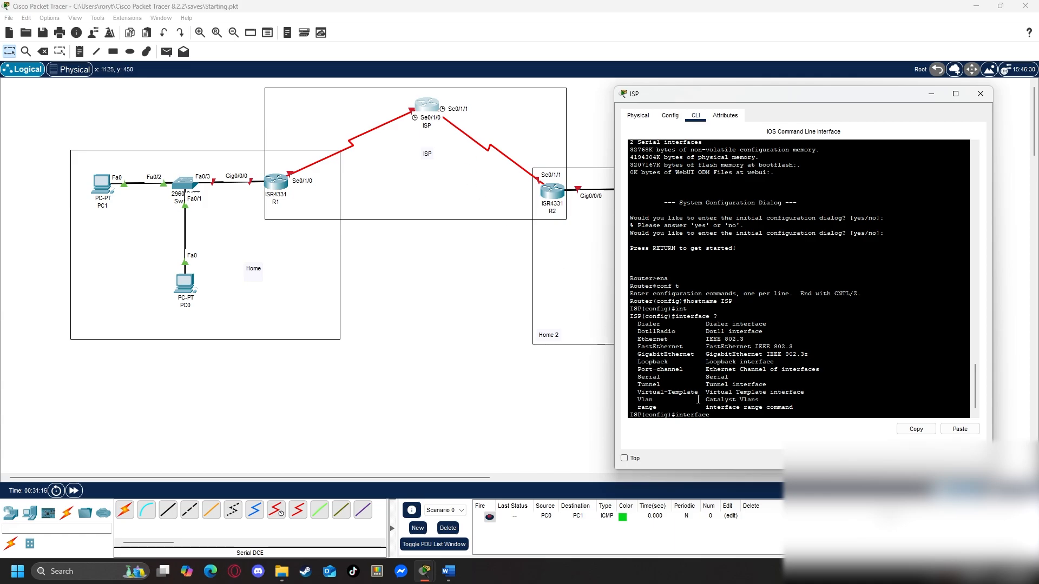
key(Tab)
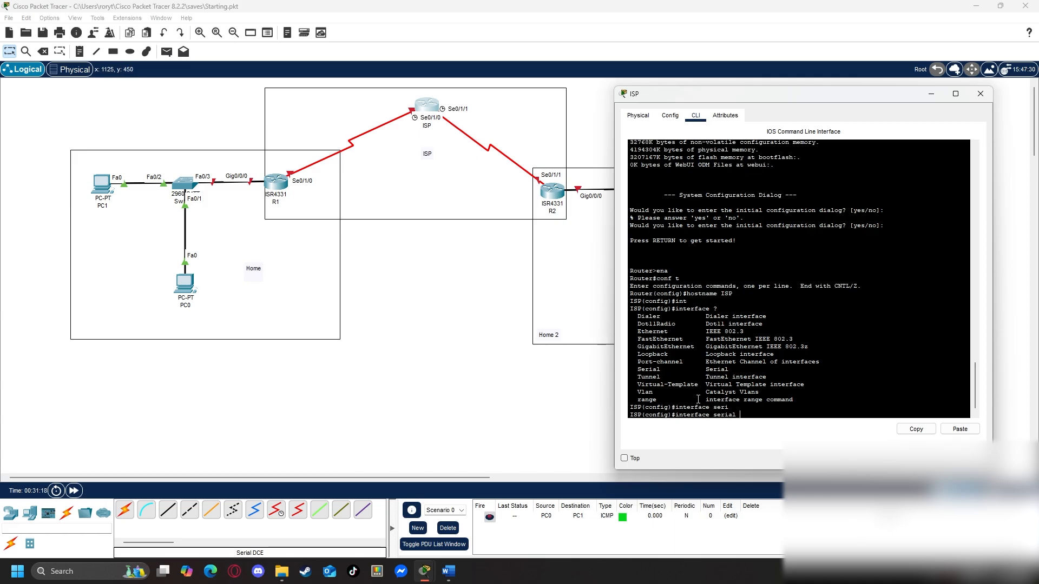
text(?)
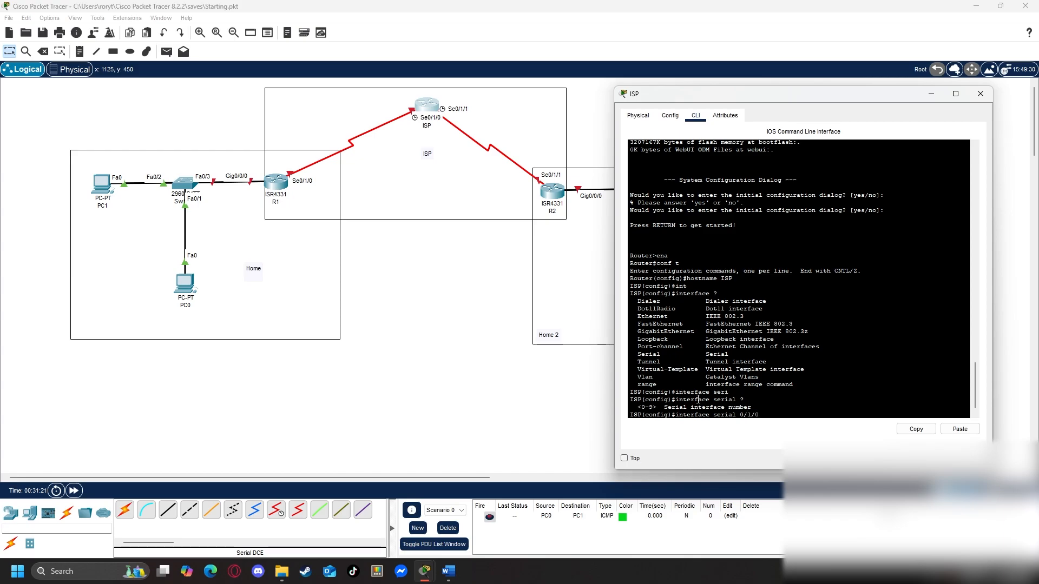
text(0/1/0)
key(Return)
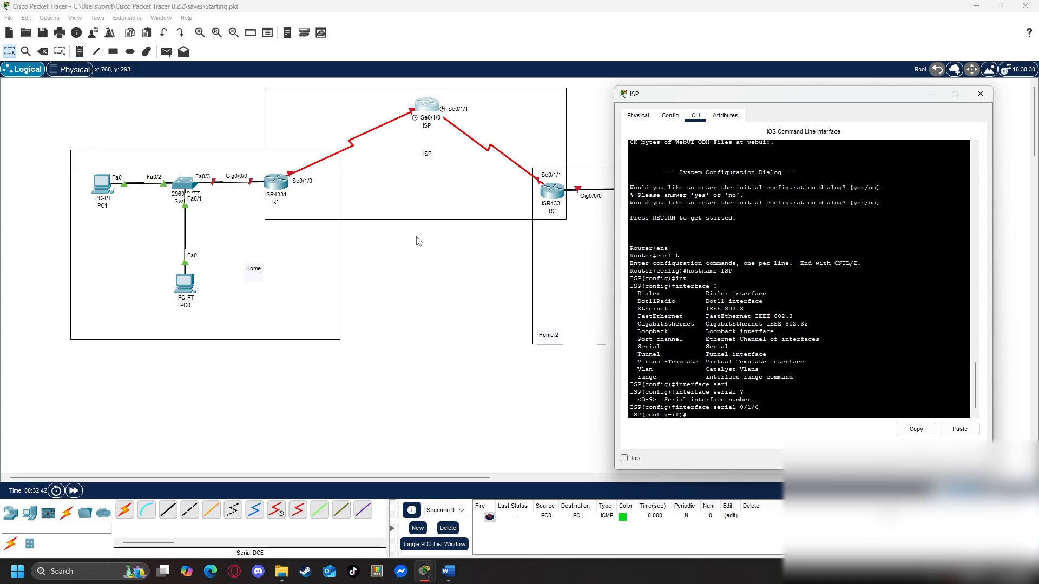
Open Hamachi, examine the address in the first network peer's settings, and close Hamachi.
click(76, 574)
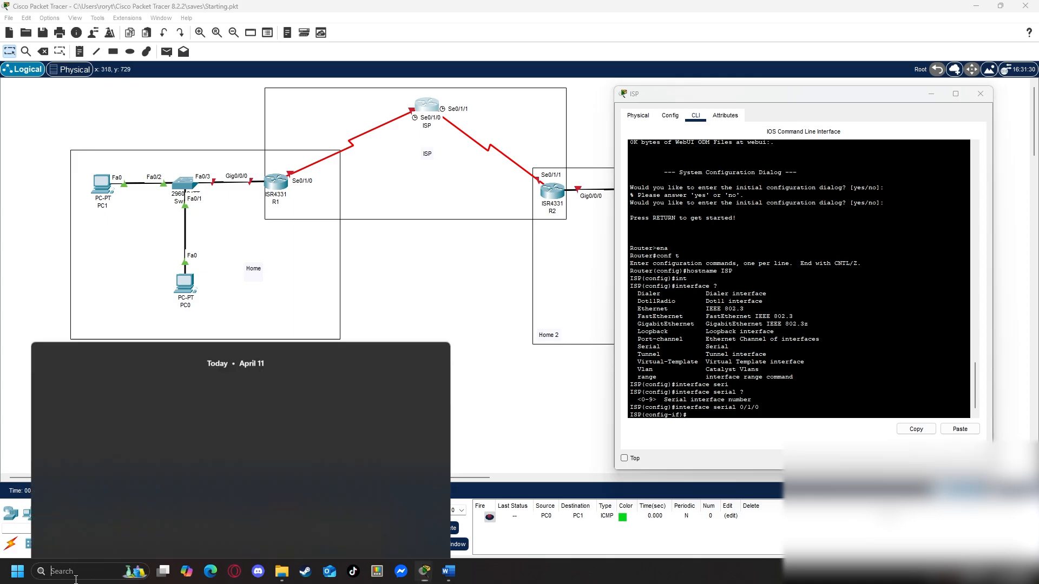
text(hamachi)
key(Return)
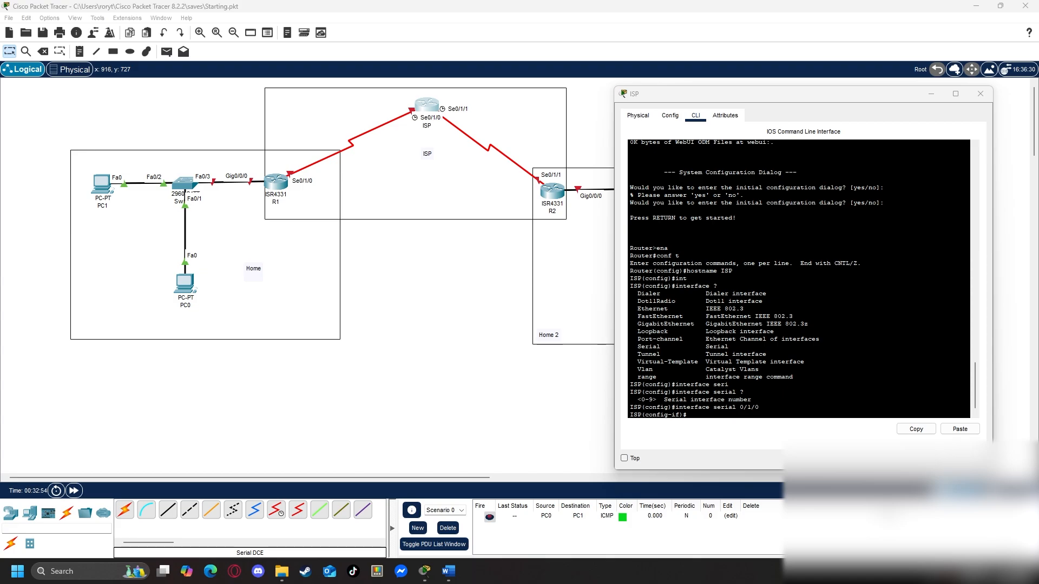
drag(593, 203, 450, 203)
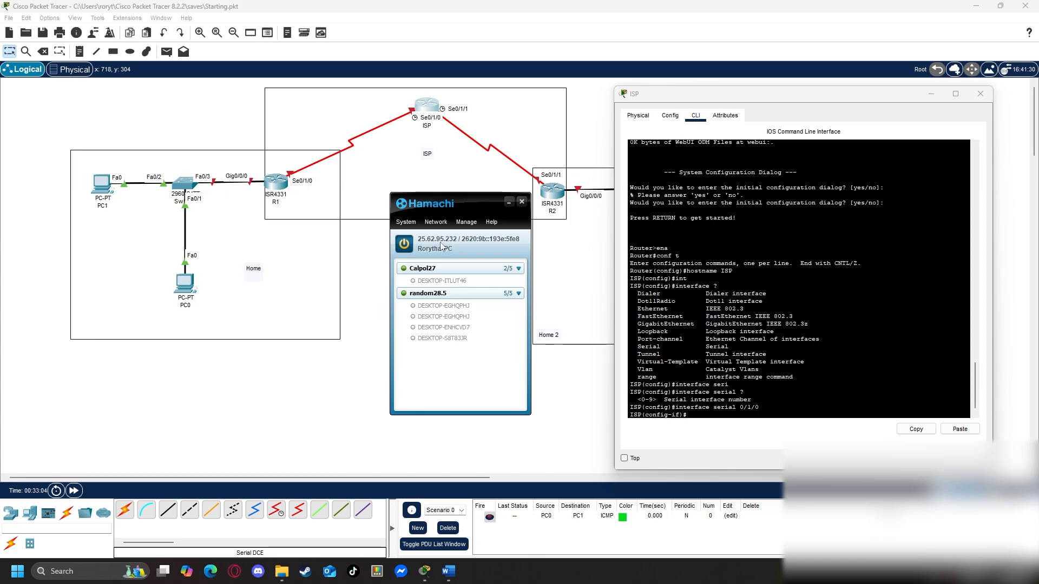
right_click(453, 281)
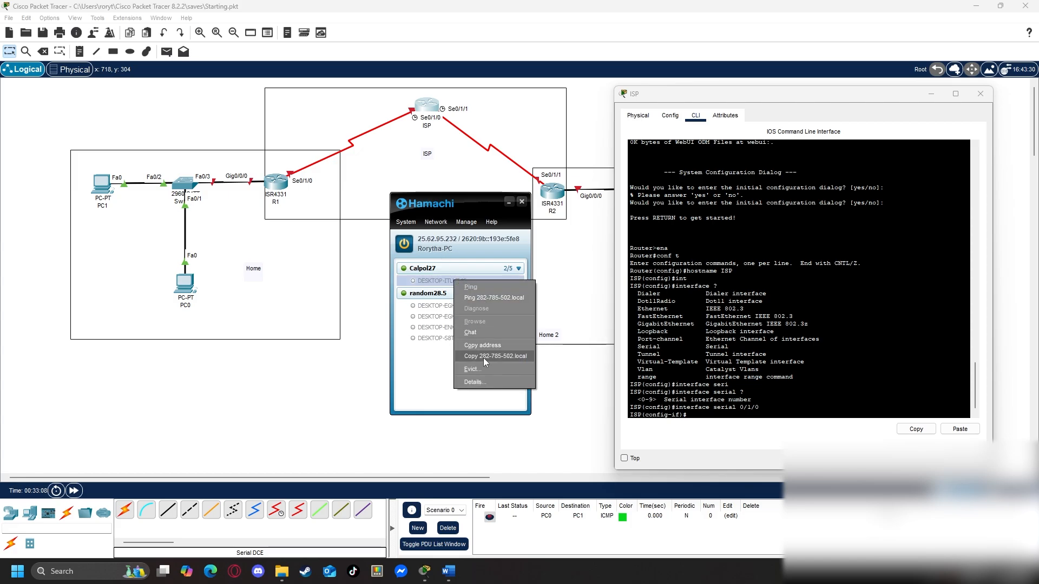
click(482, 380)
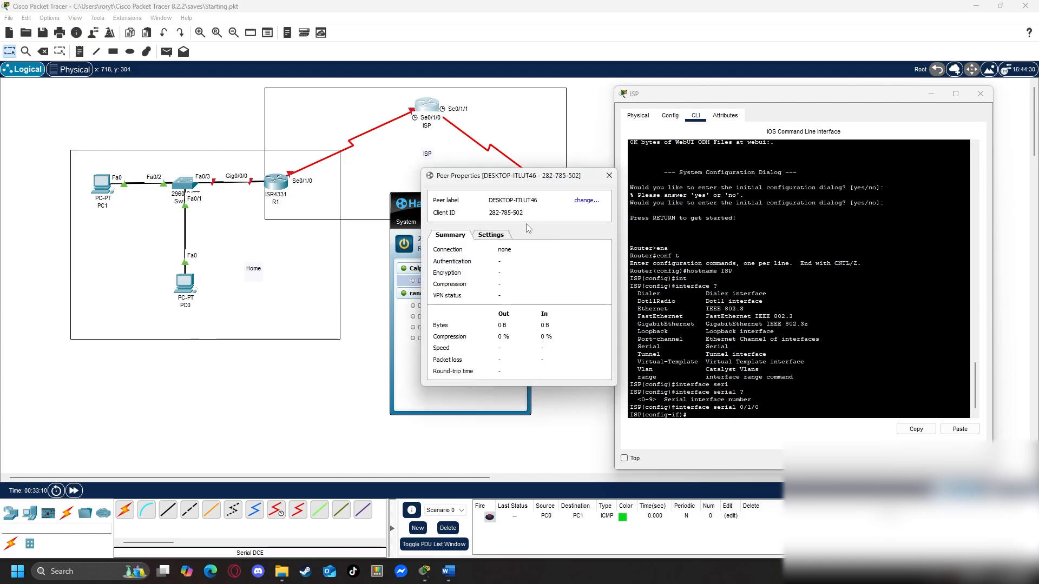
click(495, 237)
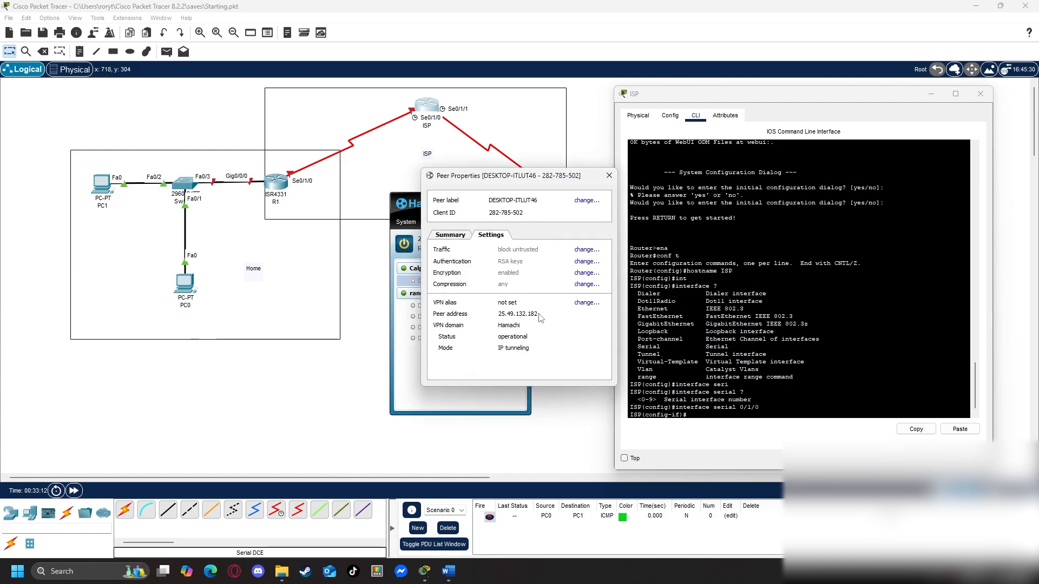
click(609, 176)
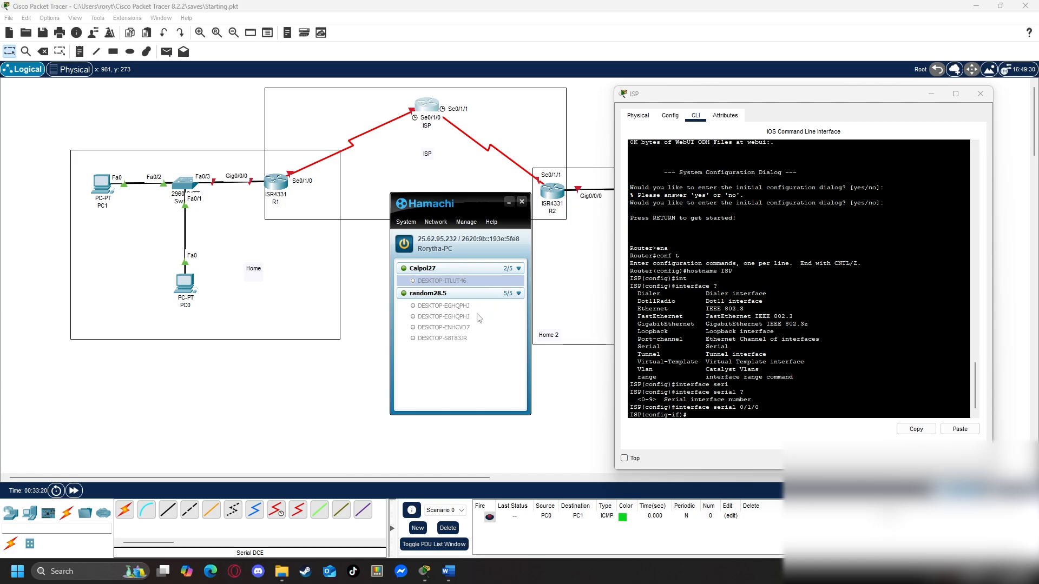
click(522, 202)
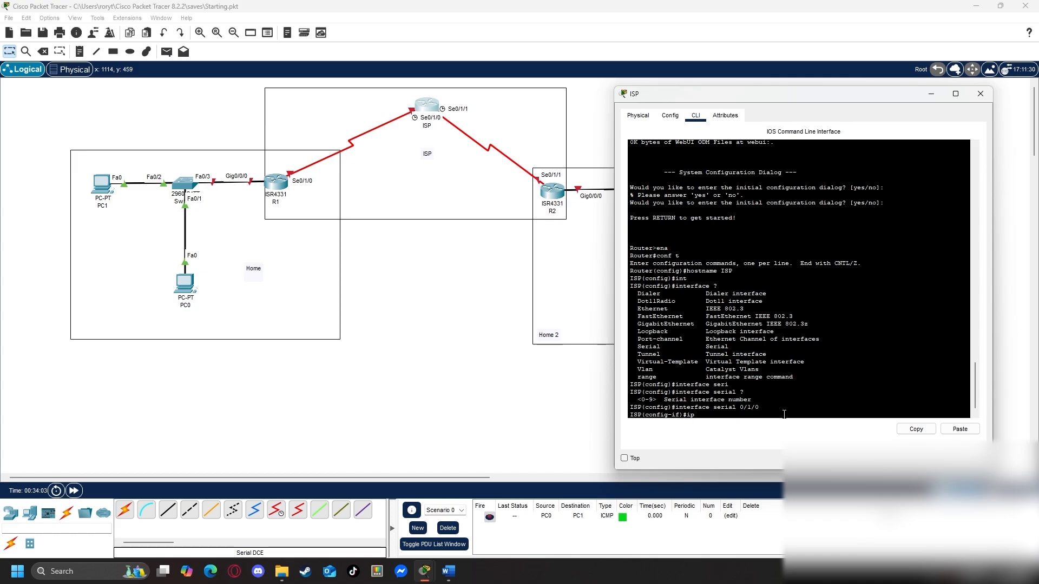
Assign IP address 10.1.1.1 with mask 255.255.255.252 to the ISP router's serial 0/1/0 and enable the interface with no shutdown.
text(?)
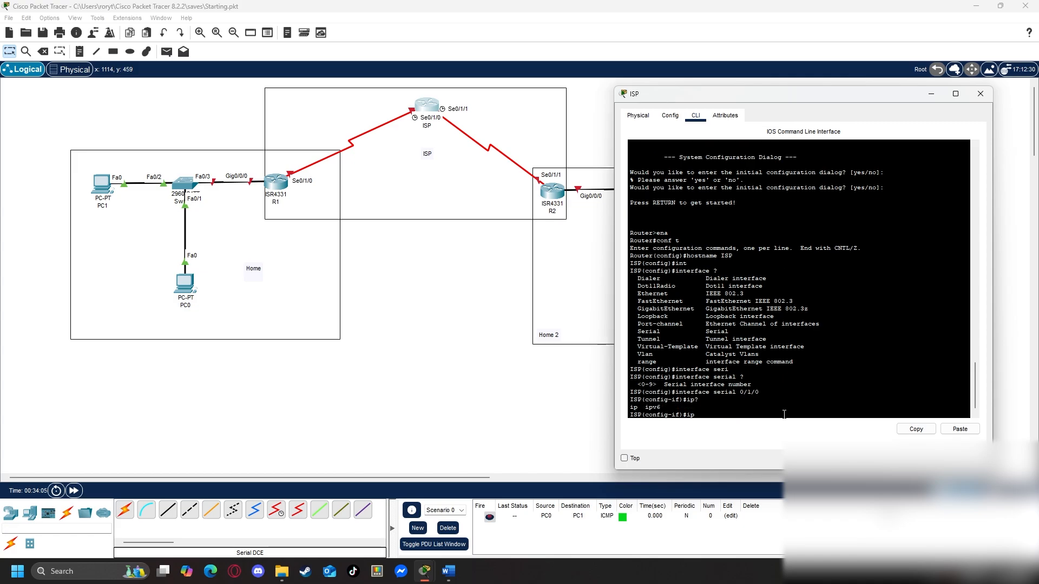
text( ?)
text(a)
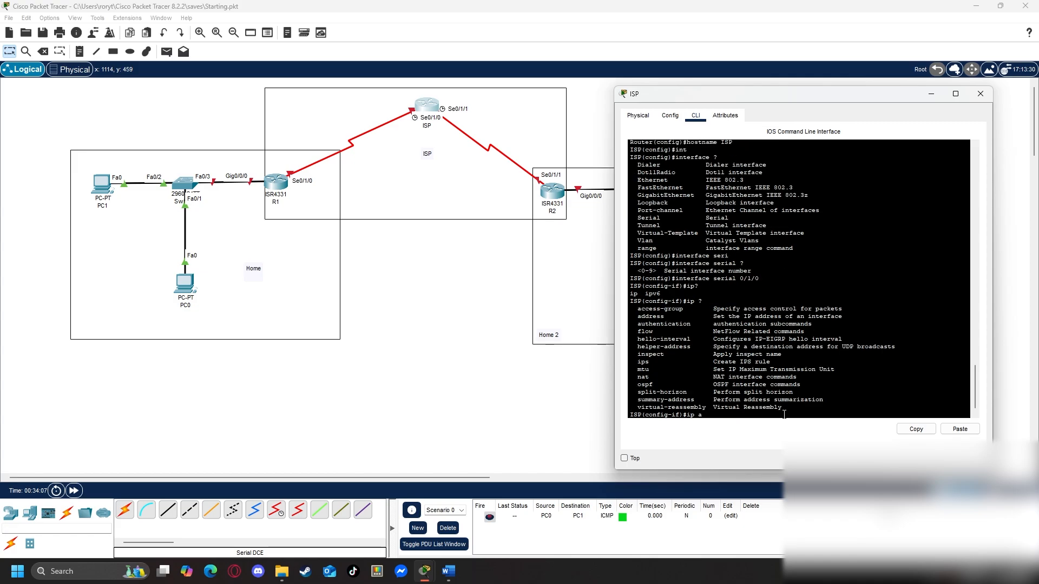
text(dd)
key(Tab)
text(?)
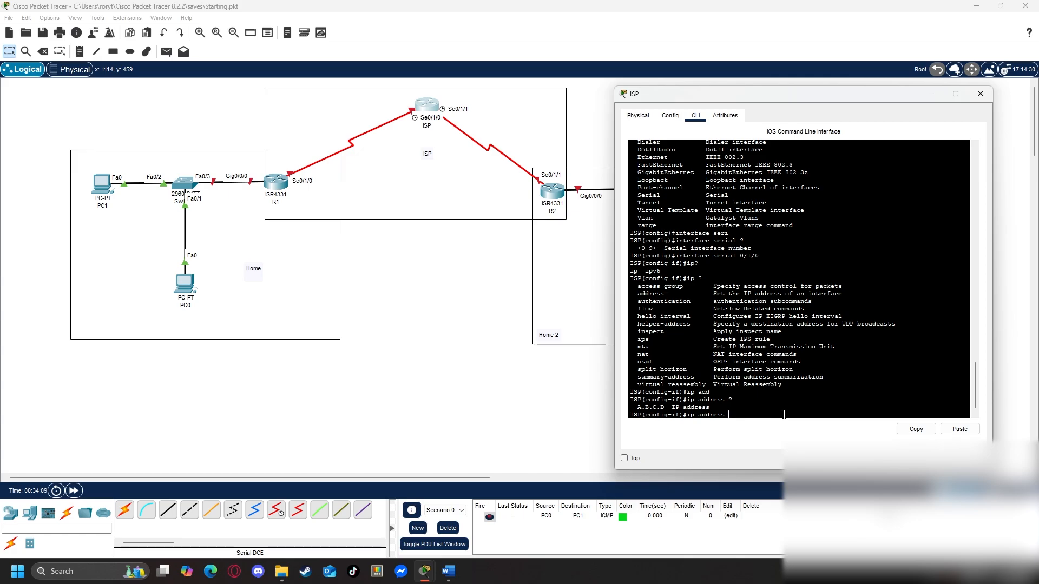
text(10.1.1.1 255.255.255.252)
drag(833, 414, 765, 412)
key(Return)
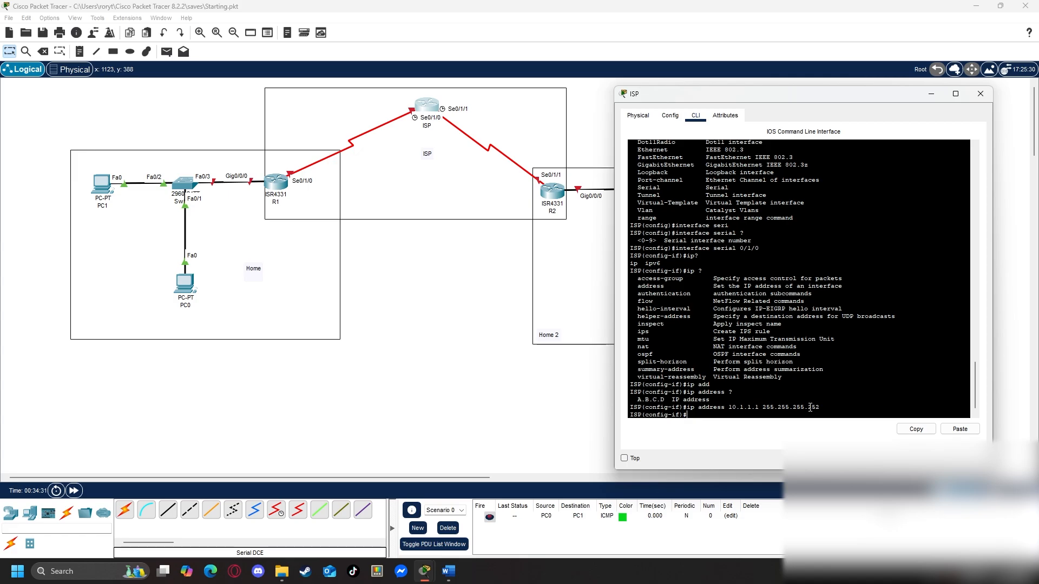
text(no shutdown)
key(Return)
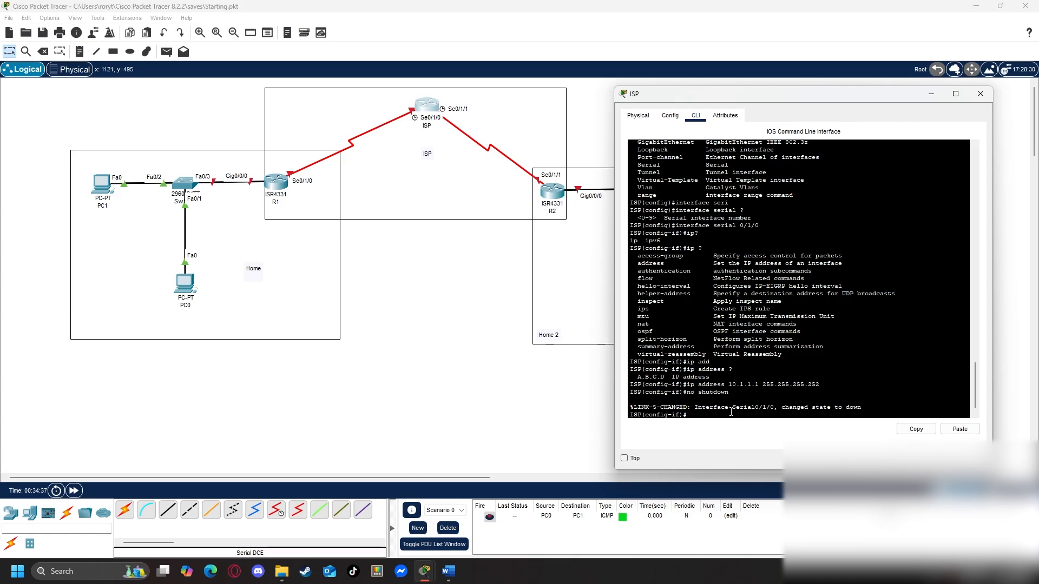
Leave the current interface and enter interface configuration for serial 0/1/1 on the ISP router.
text(exit)
key(Return)
text(int)
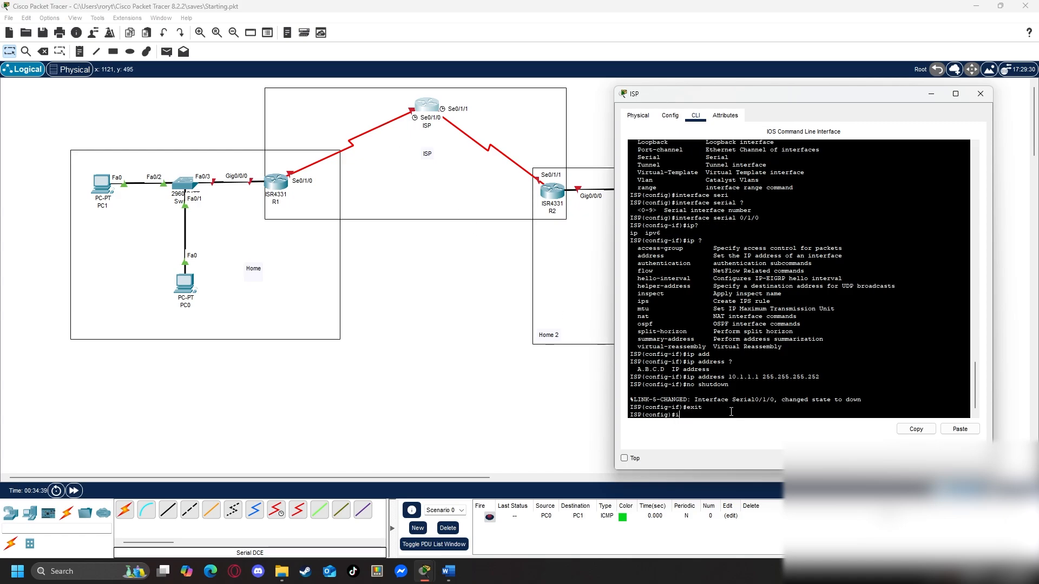
key(Tab)
text(seri)
key(Tab)
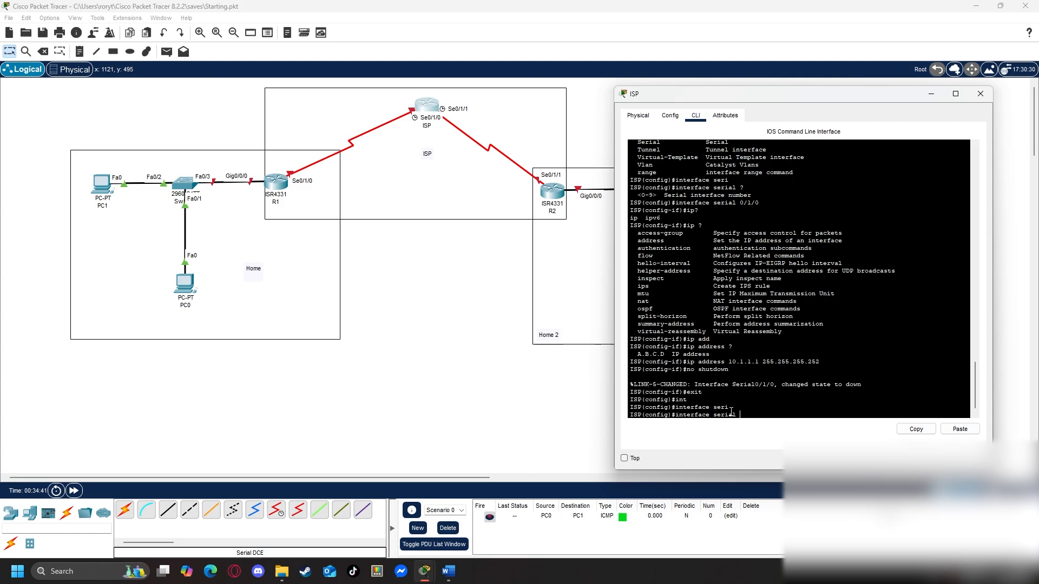
text(0/1/1)
key(Return)
Assign IP address 10.2.2.1 with mask 255.255.255.252 to serial 0/1/1, enable it with no shutdown, and close the ISP router's window.
text(ip addr)
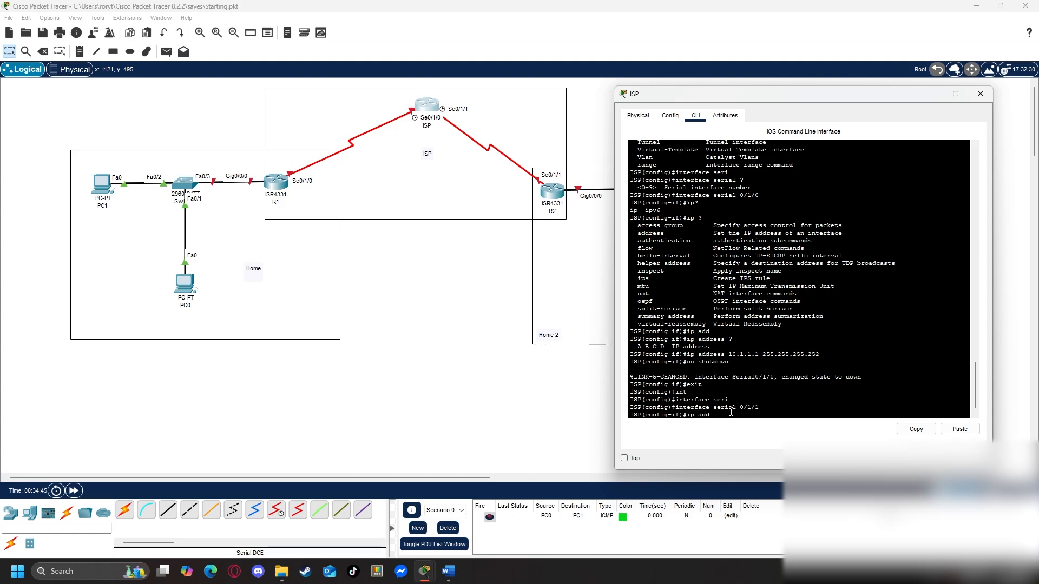
key(Tab)
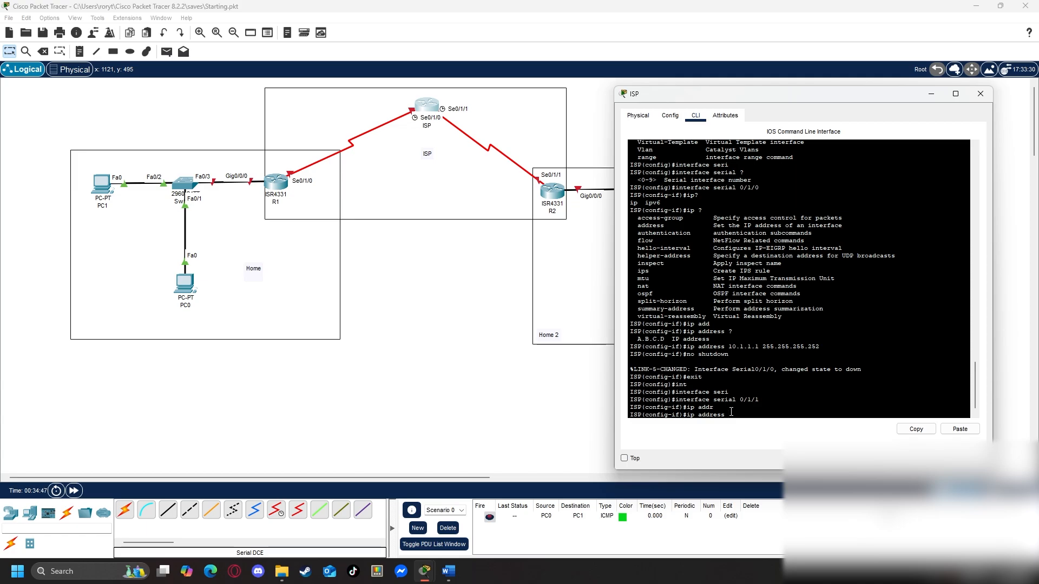
text(10.1)
text(.1 )
text(255.255.255)
text(.252)
key(Return)
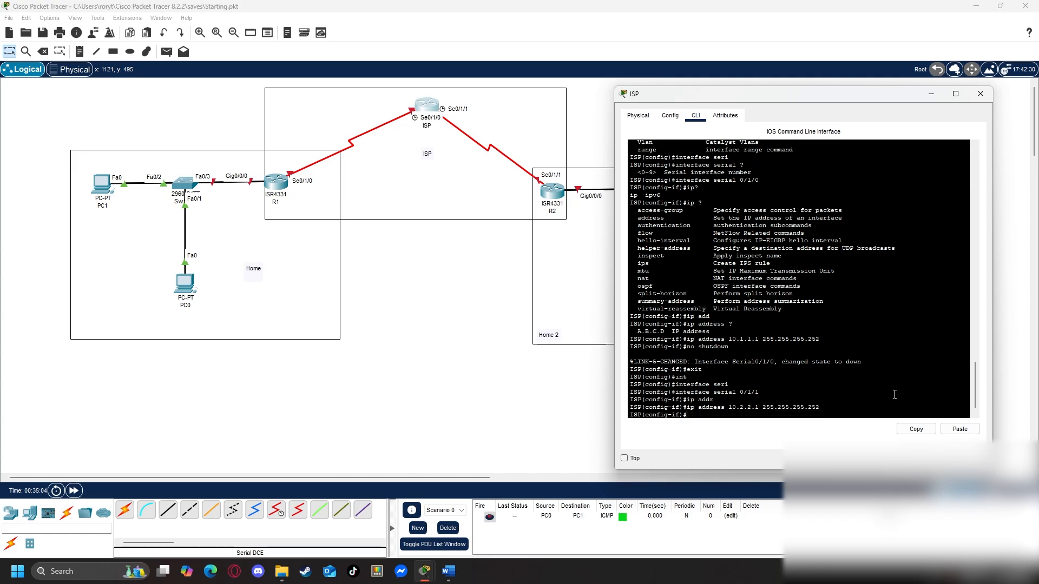
text(no shutdown)
key(Return)
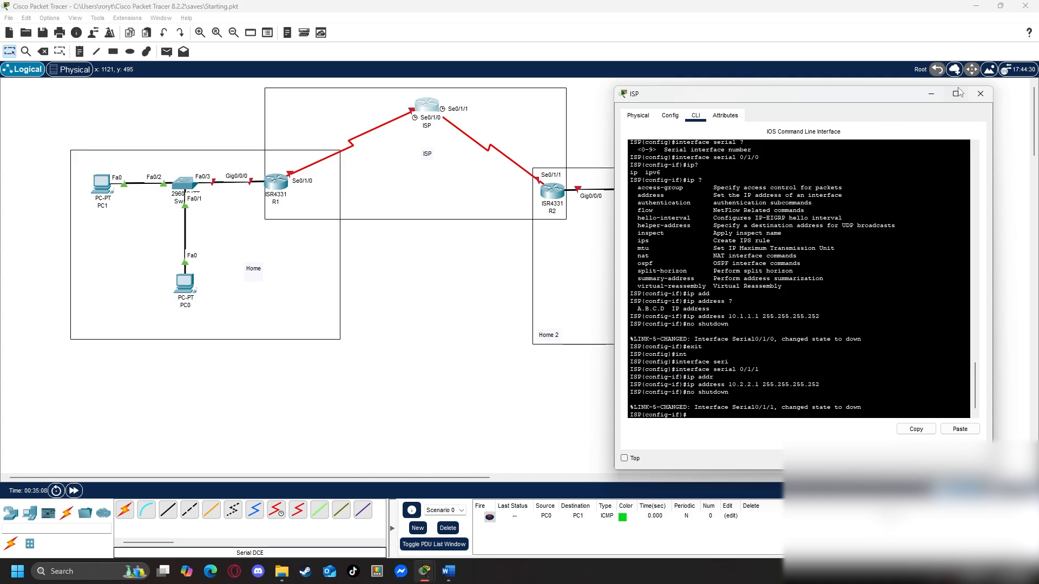
click(979, 94)
Open router R1's command line and skip the initial configuration dialog to reach the user prompt.
click(277, 182)
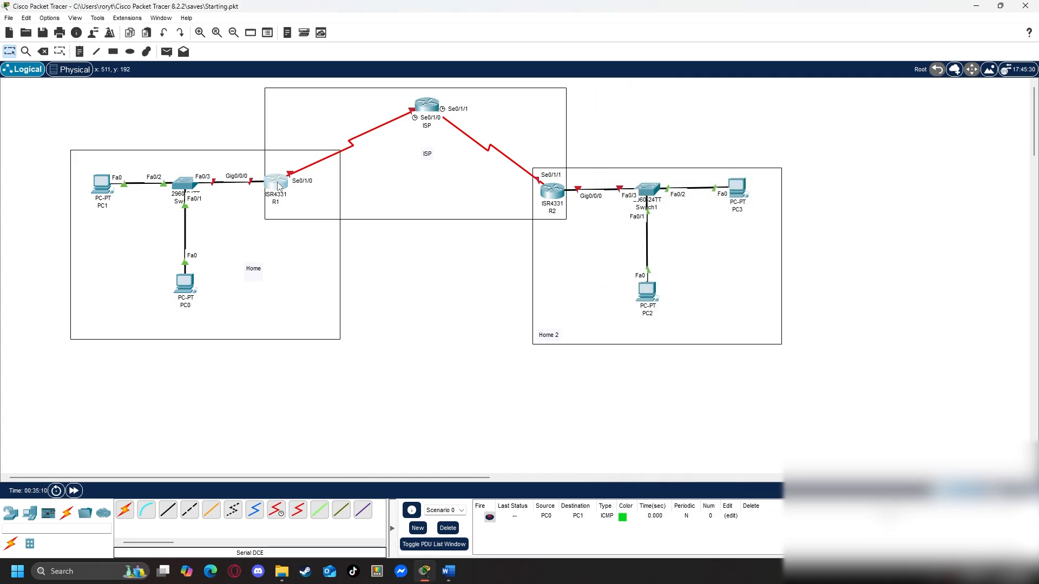
click(453, 148)
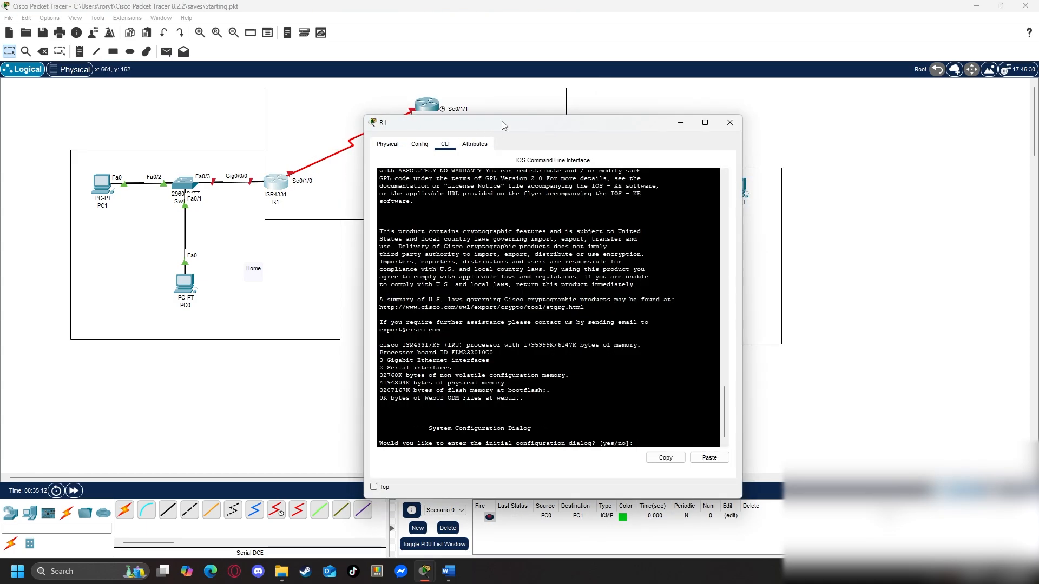
drag(502, 122, 720, 106)
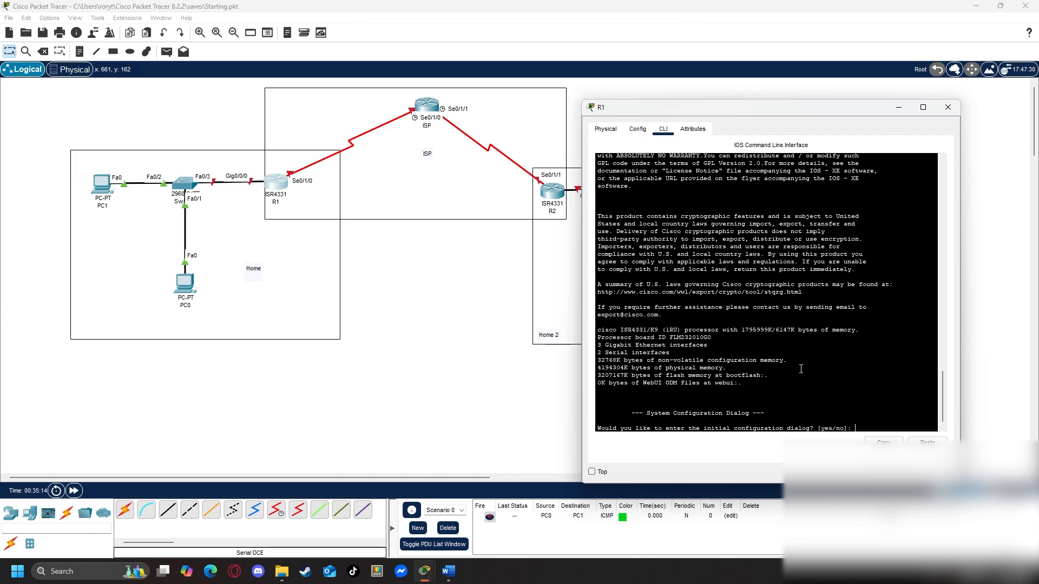
key(Return)
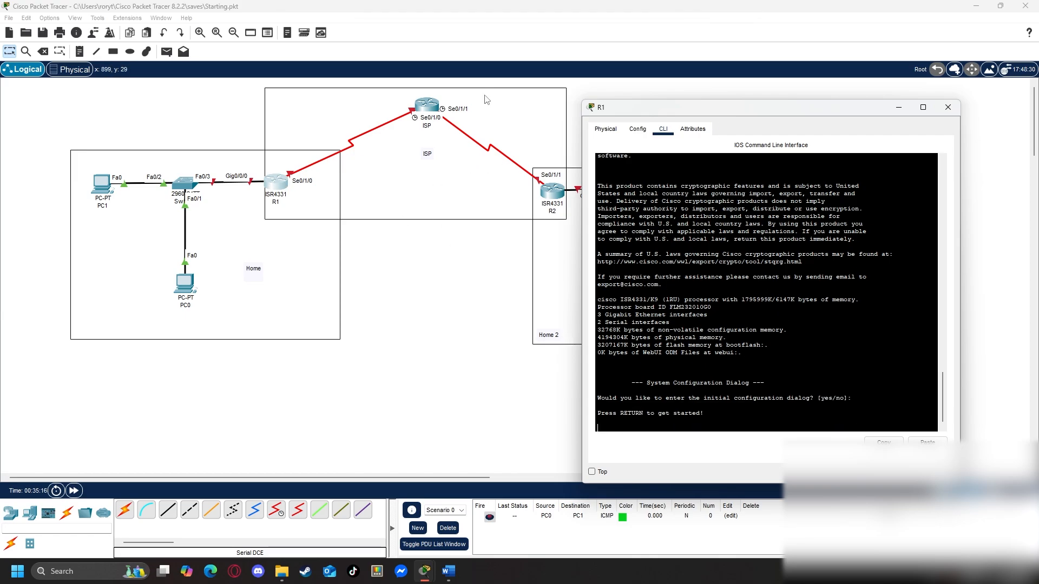
key(Return)
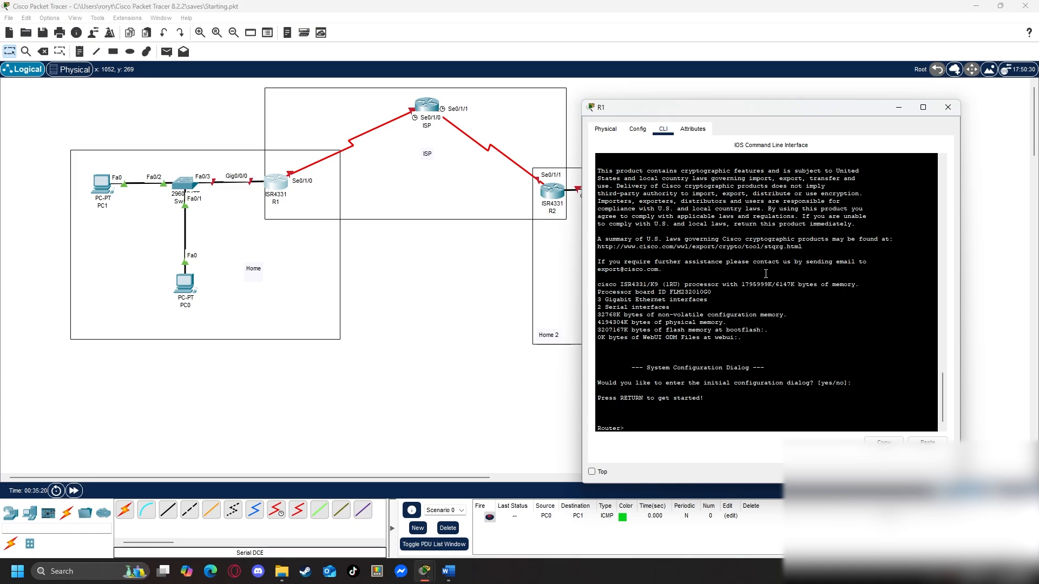
Enter global configuration mode on the first home router and set its hostname to R1.
text(ena)
key(Return)
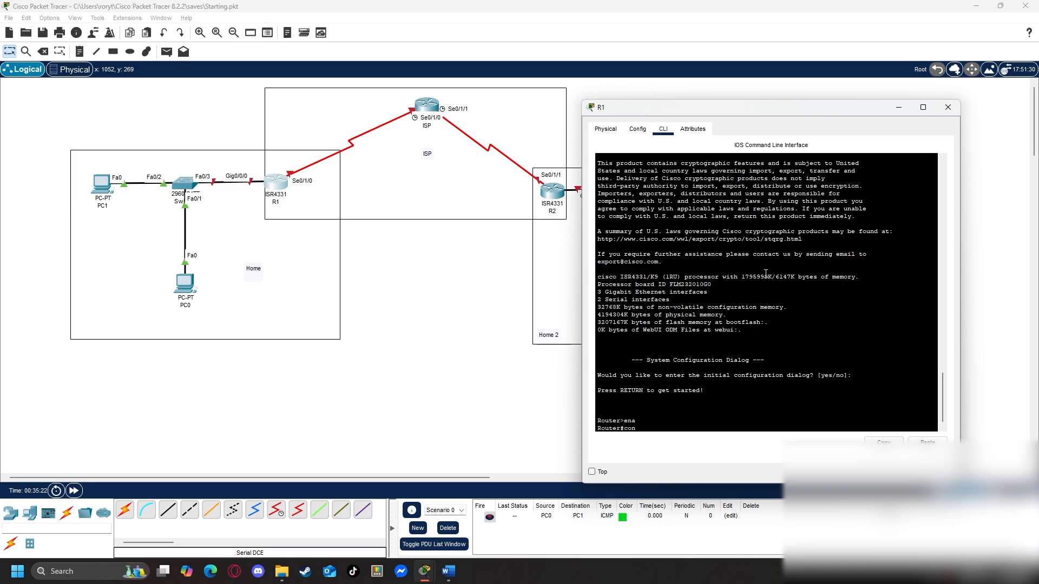
key(Return)
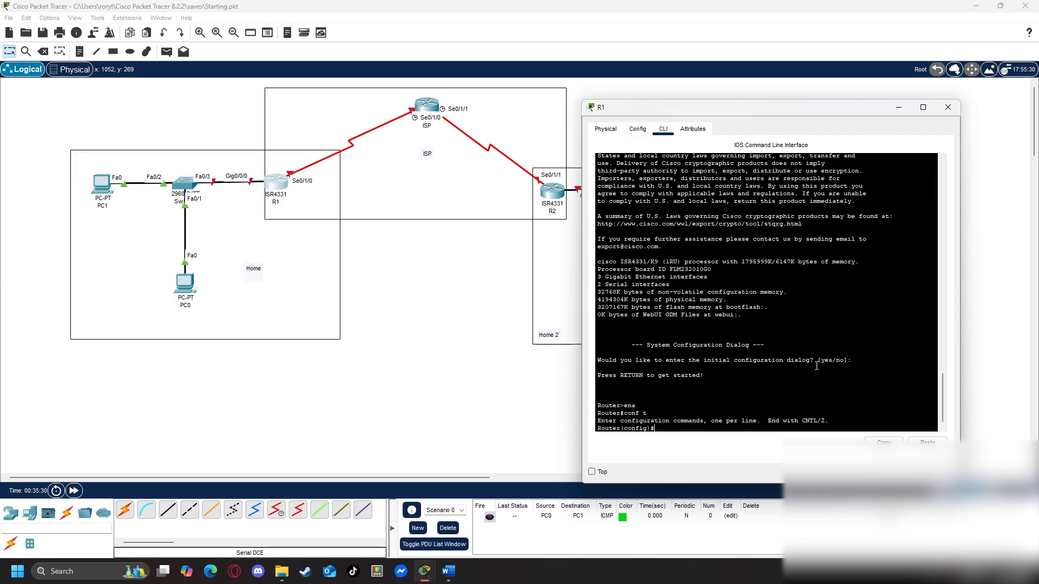
text(hostname R1)
key(Return)
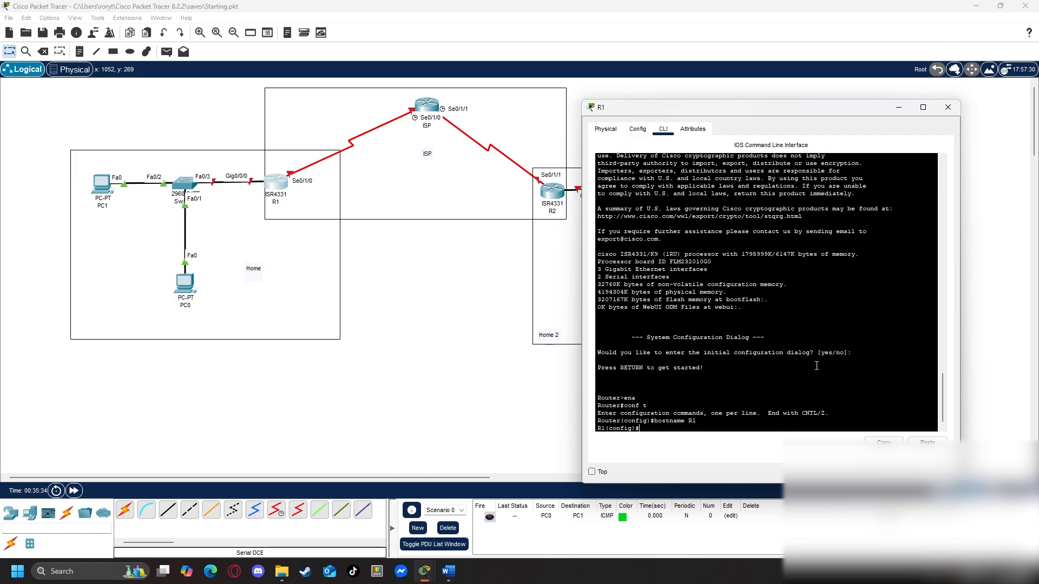
Try to change the router's hostname to R1 Home.
key(Up)
text(Home)
key(Return)
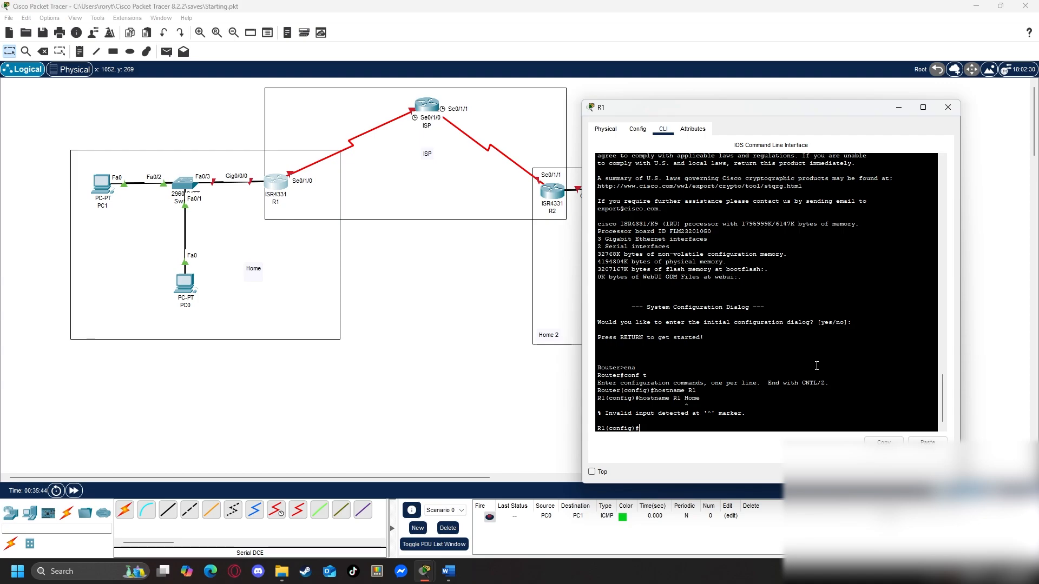
Return R1 to privileged mode and examine its whole running configuration, including the interface entries.
text(exit)
key(Return)
text(sh)
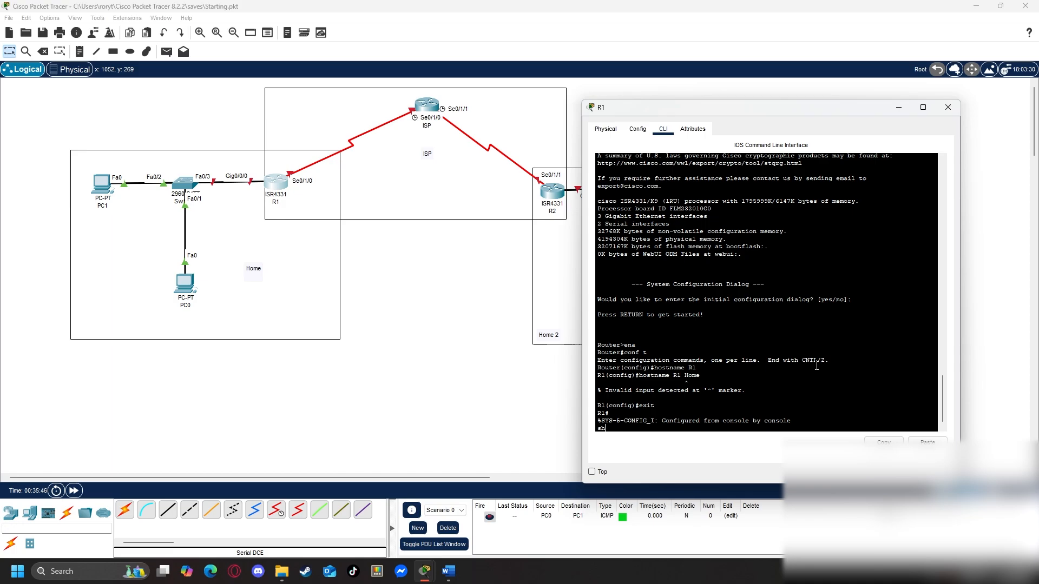
text( run)
key(Return)
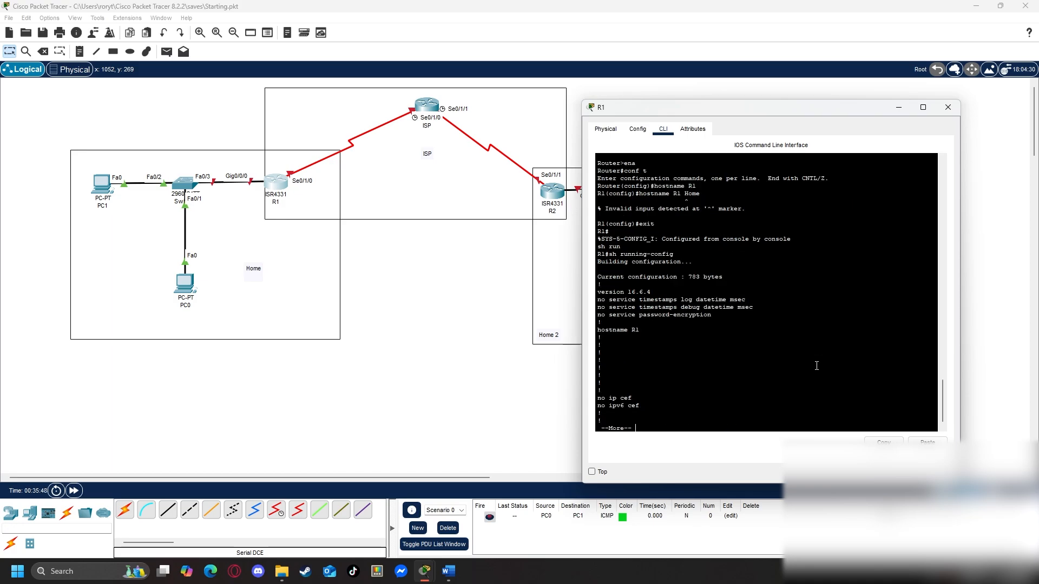
key(space)
key(space)
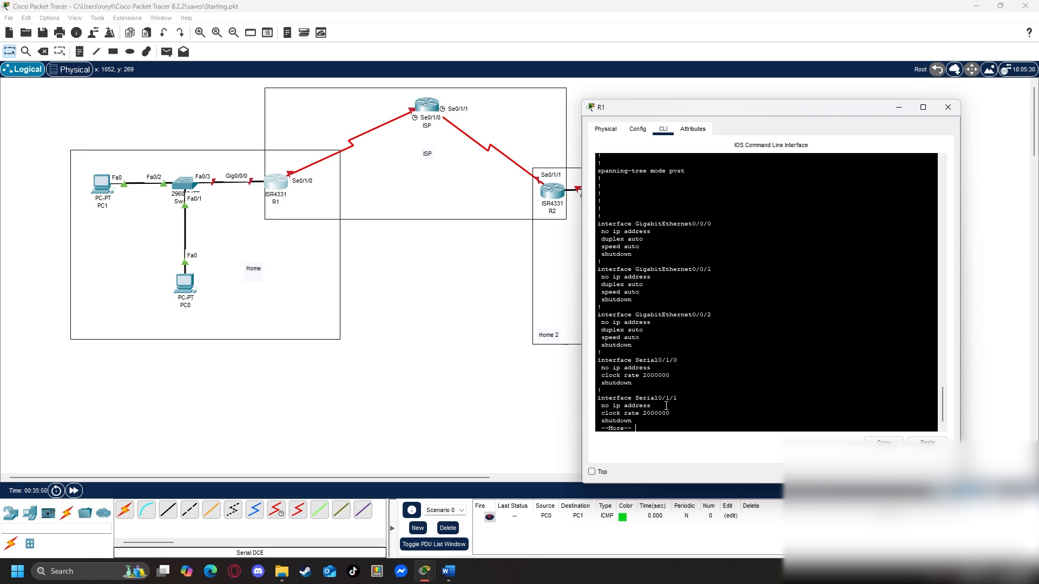
drag(641, 254, 597, 222)
click(771, 424)
key(space)
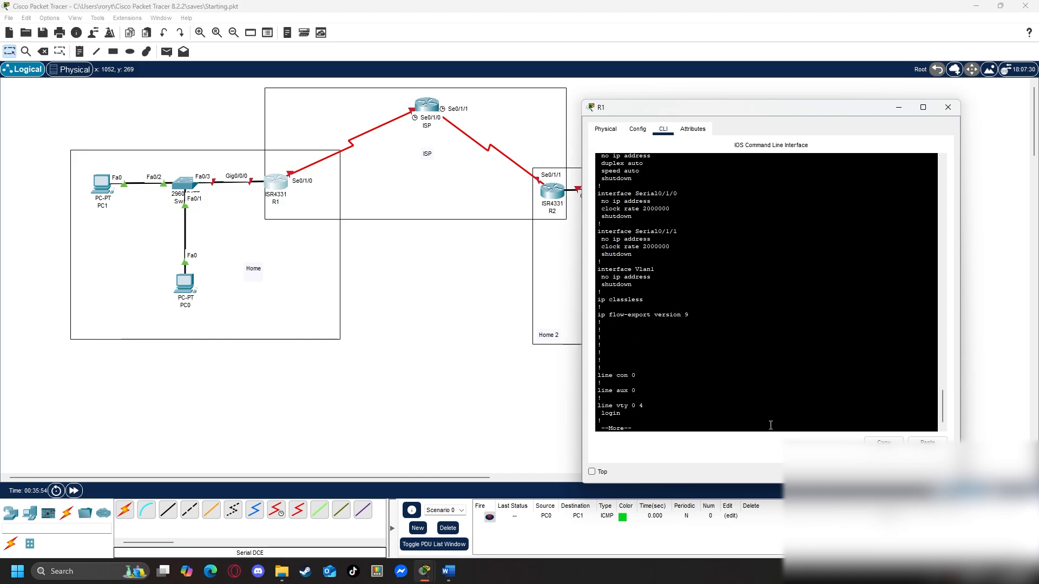
key(space)
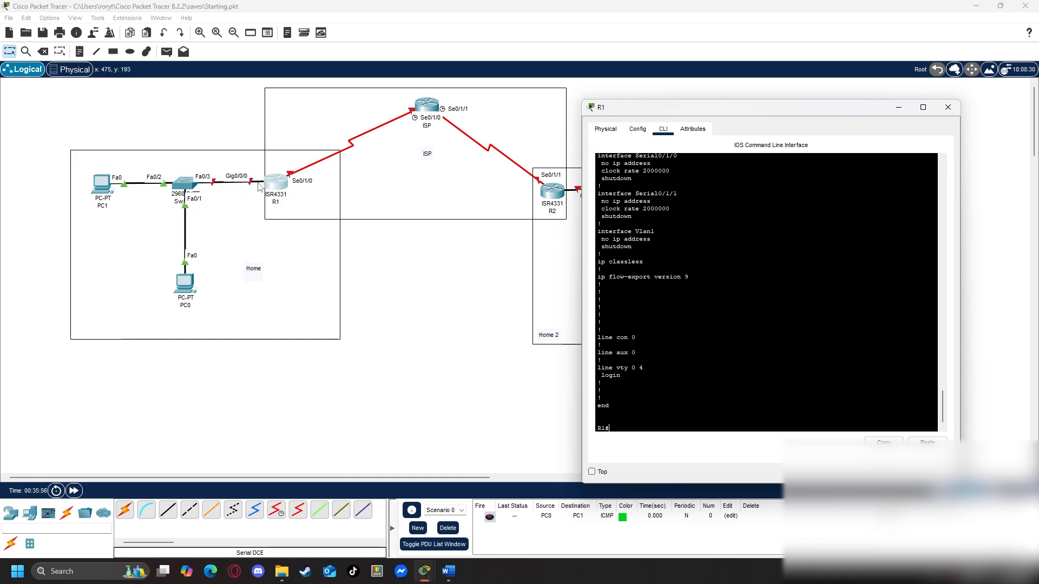
Re-enter global configuration mode on R1 and open interface configuration for gigabitEthernet 0/0/0.
drag(701, 110, 758, 126)
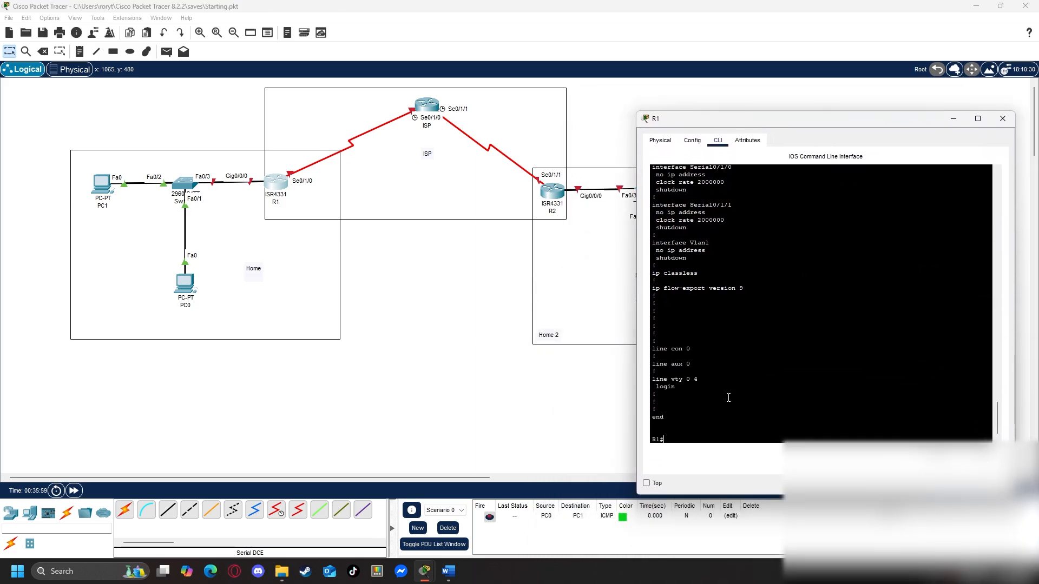
text(conf t)
key(Return)
text(ig)#i)
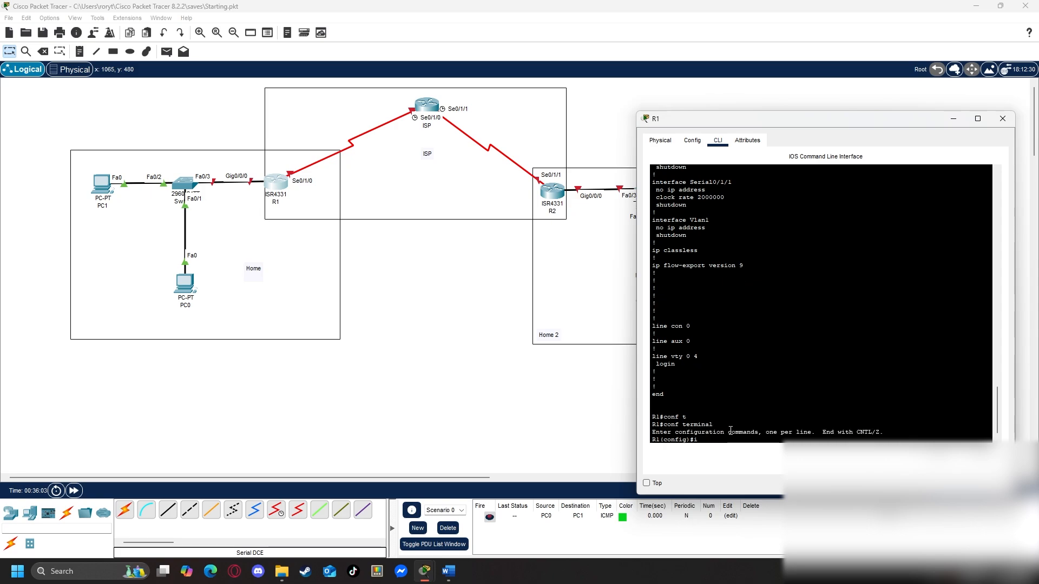
text(nt)
key(Tab)
text(gig)
key(Tab)
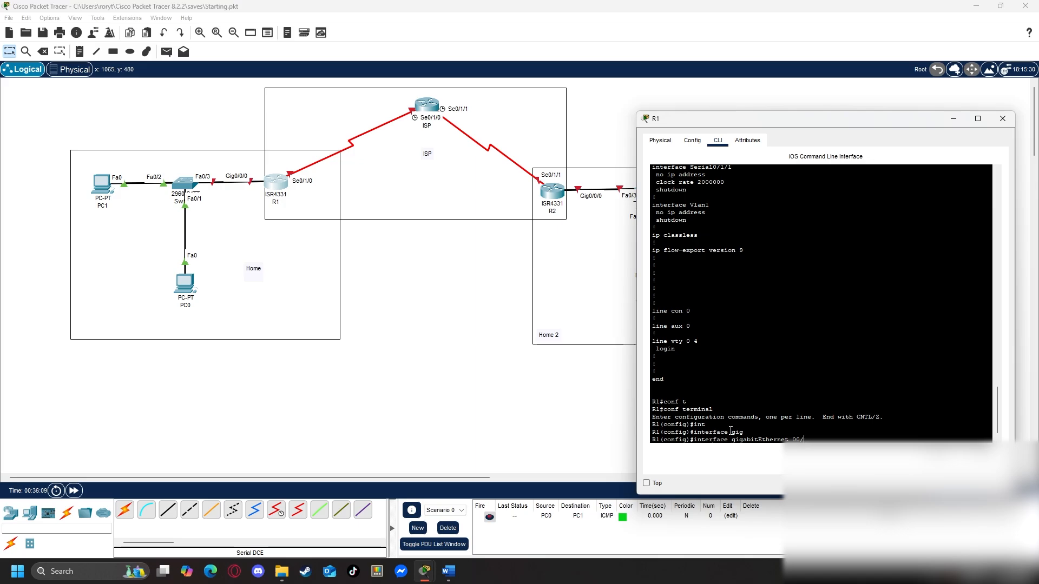
key(BackSpace)
key(BackSpace)
text(/0/0)
key(Return)
Assign IP address 192.168.1.1 with mask 255.255.255.0 to R1's gigabitEthernet 0/0/0 and enable the interface with no shutdown.
text(ip add)
key(Tab)
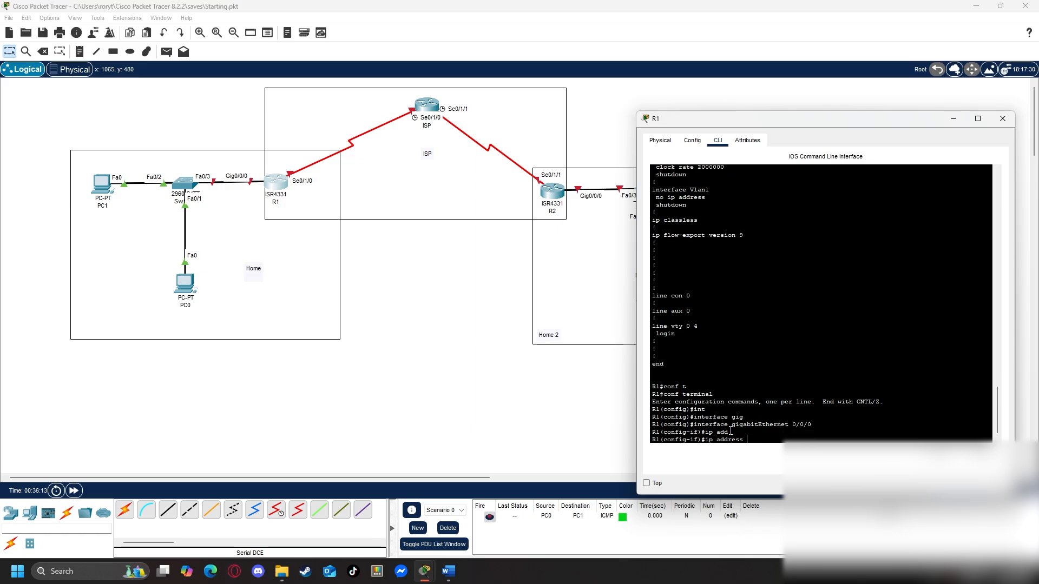
text(192.168.1.1 255.255.255.0)
key(Return)
text(nfig-if)#n)
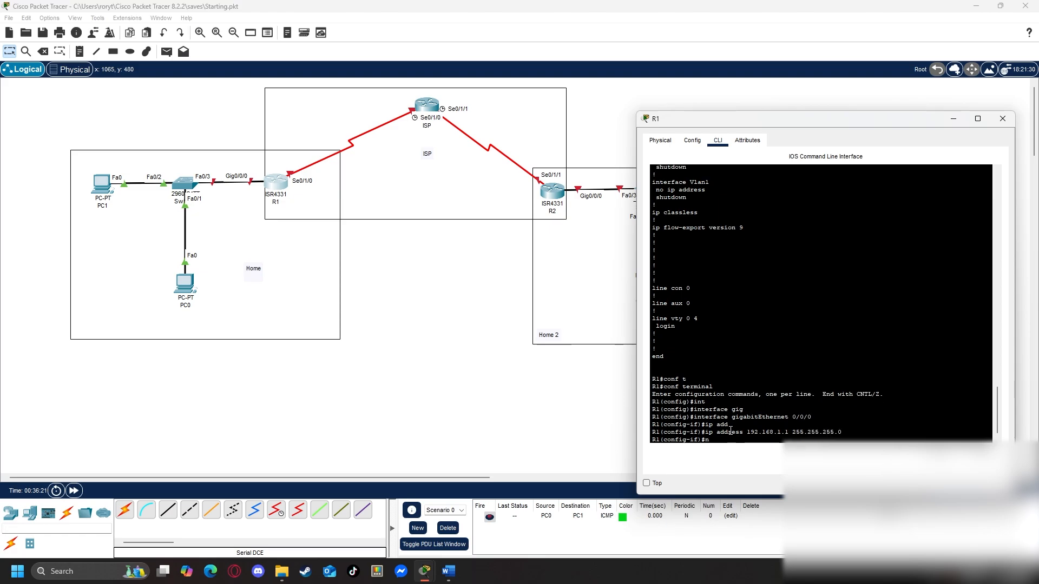
text(o shut)
key(Tab)
key(Return)
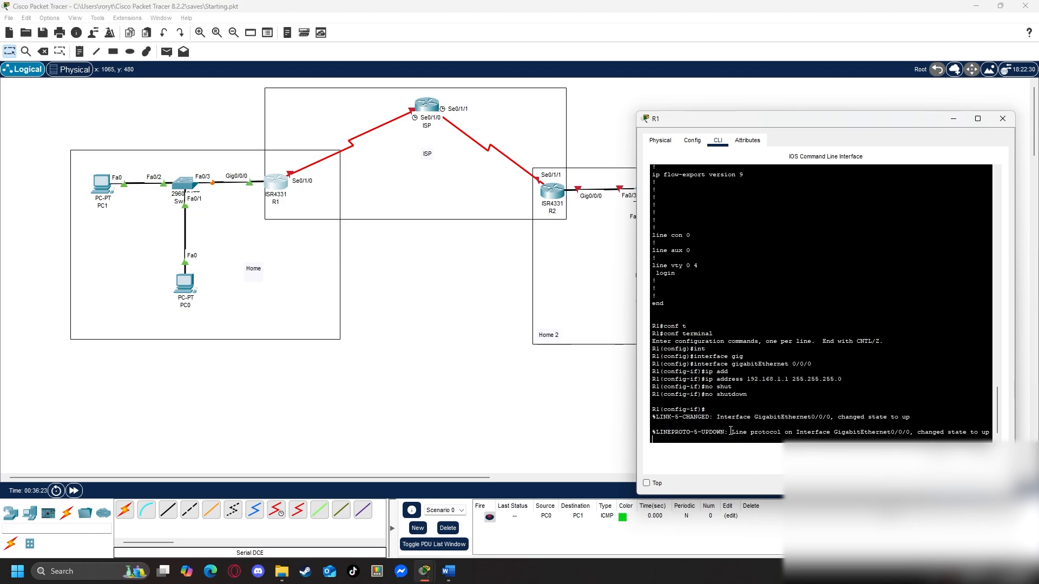
Leave the gigabit interface and enter interface configuration for serial 0/1/0 on R1.
text(exit)
key(Return)
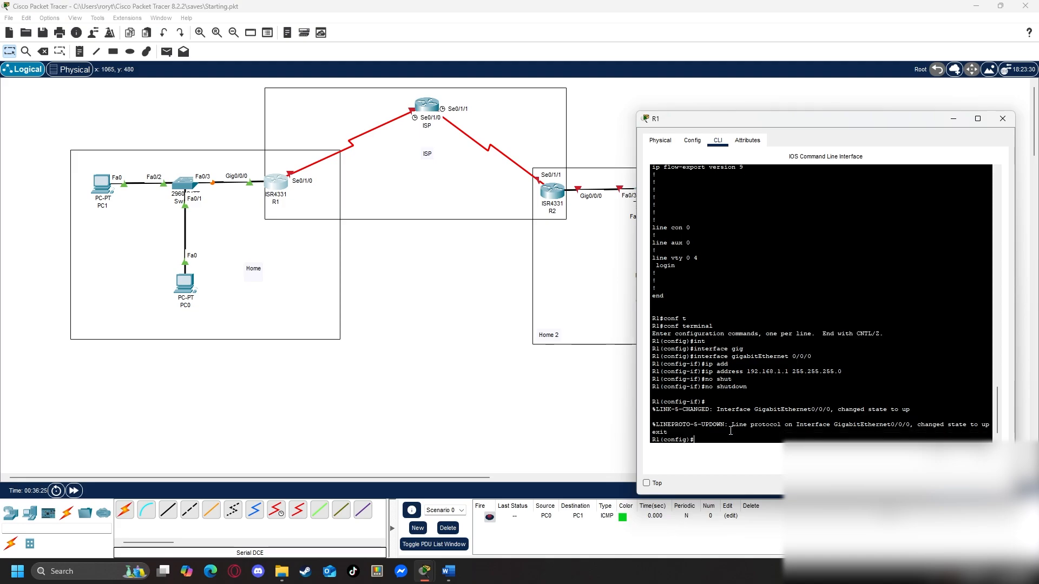
text(int)
key(Tab)
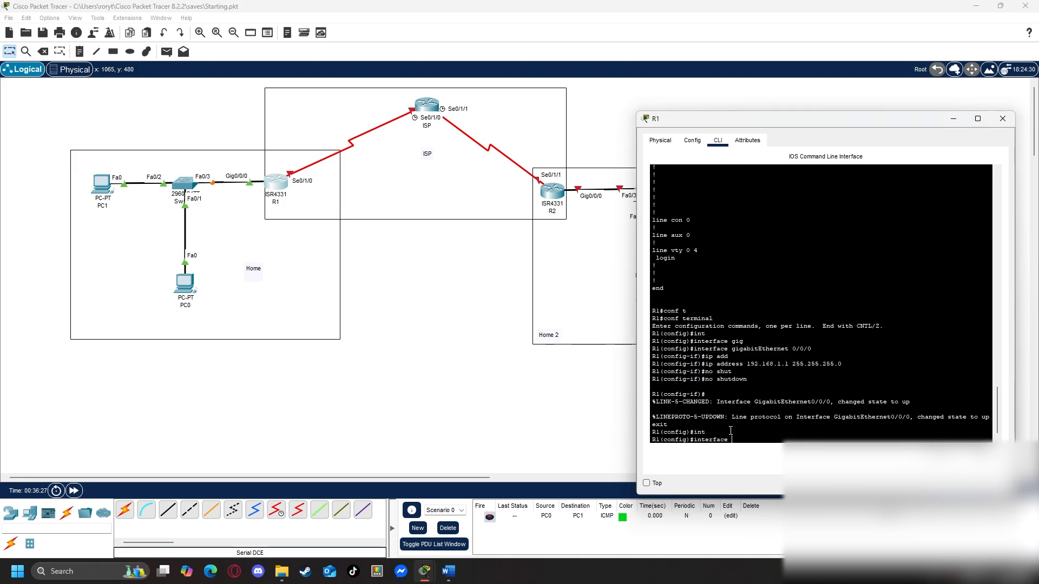
text(seri)
key(Tab)
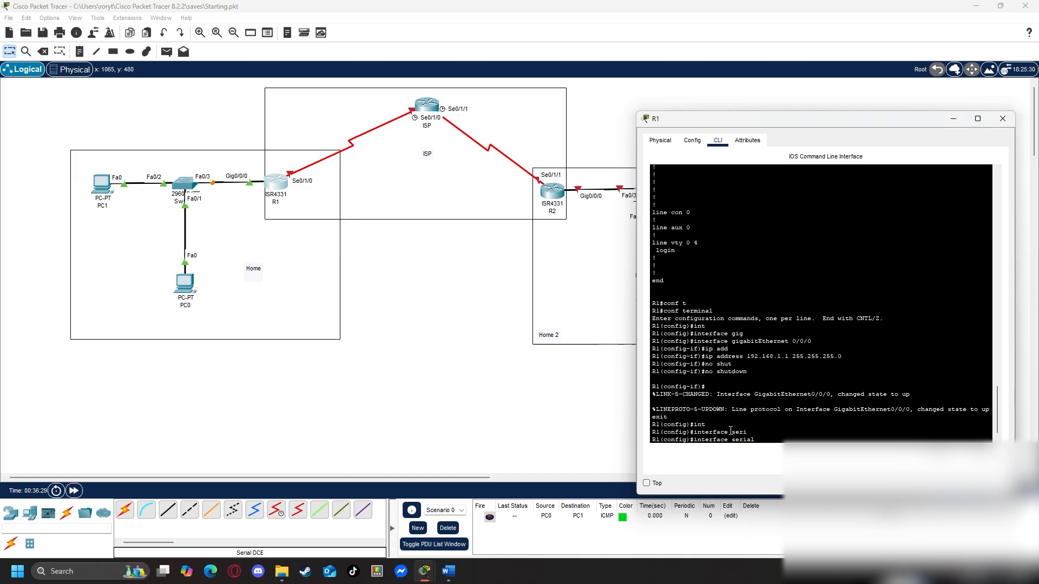
text(0/1/0)
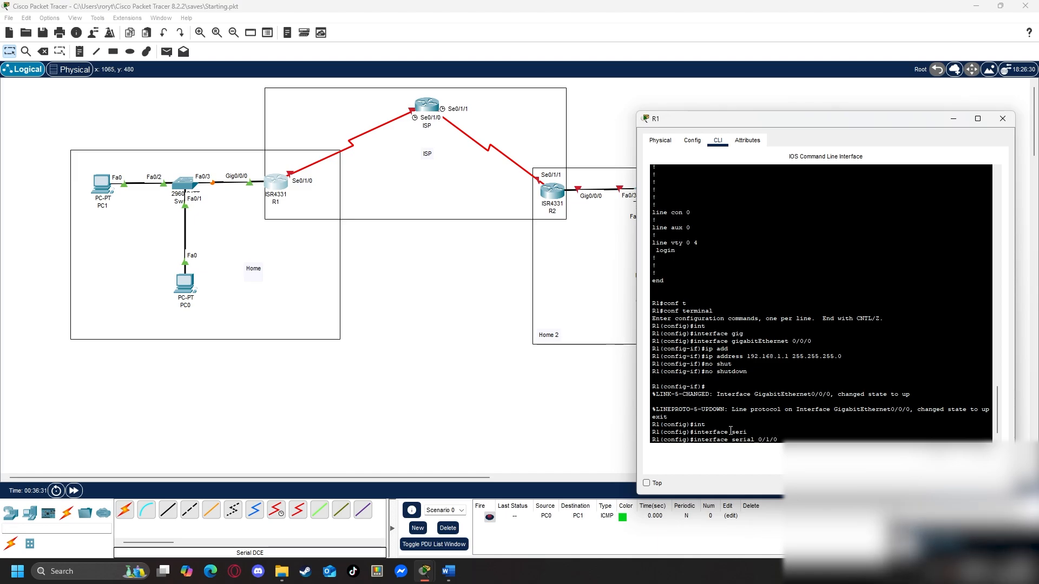
key(Return)
Assign IP address 10.1.1.2 with mask 255.255.255.252 to R1's serial 0/1/0 and enable the interface with no shutdown.
text(ip add)
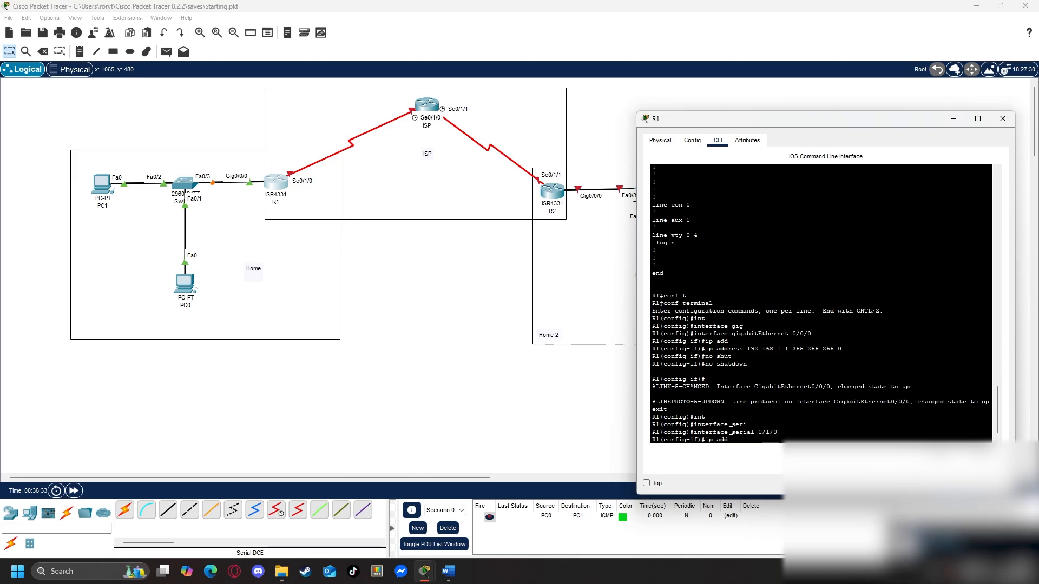
key(Tab)
text(10)
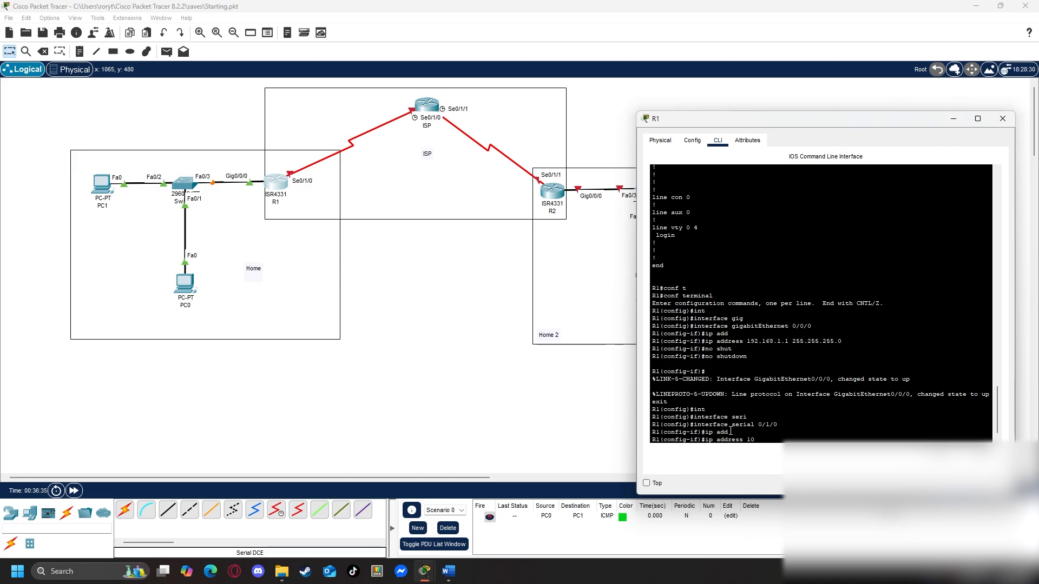
text(.1.1.2)
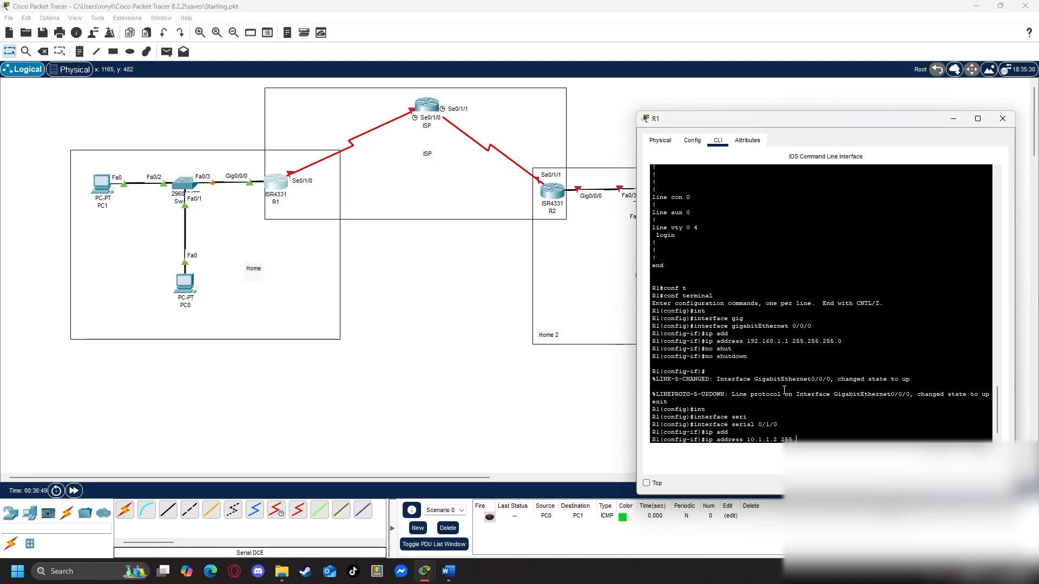
text(255.255.252)
key(Return)
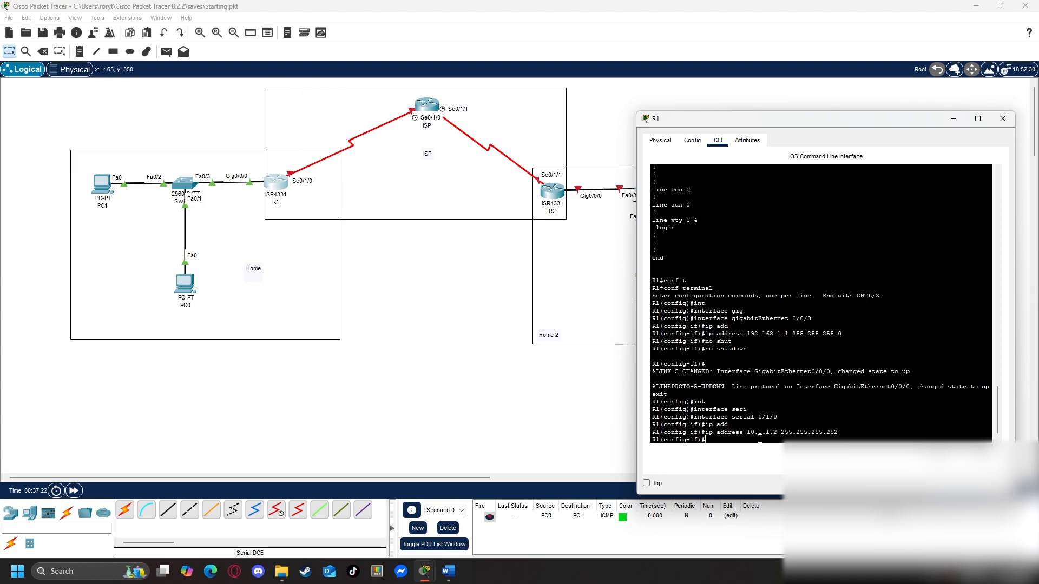
text(shut)
key(Tab)
key(Return)
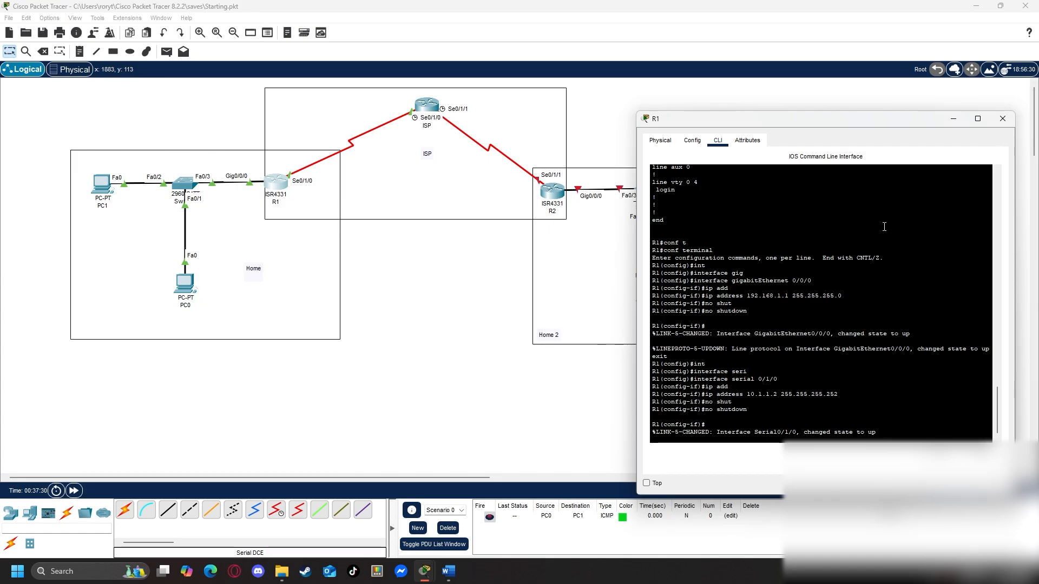
Close R1's window, open R2's command line, dismiss the initial setup dialog and enter privileged EXEC mode.
click(1003, 118)
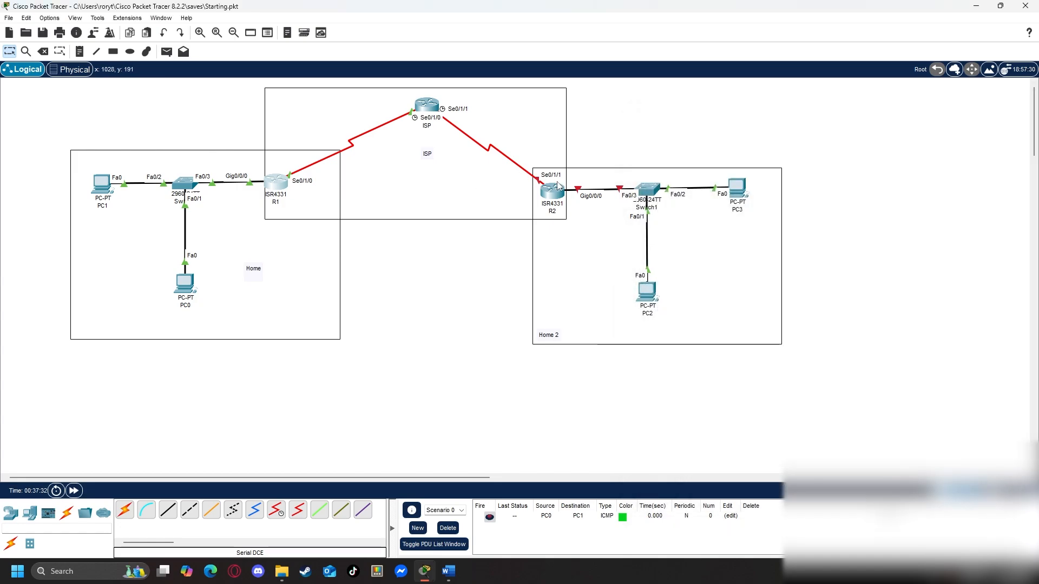
click(551, 198)
click(445, 144)
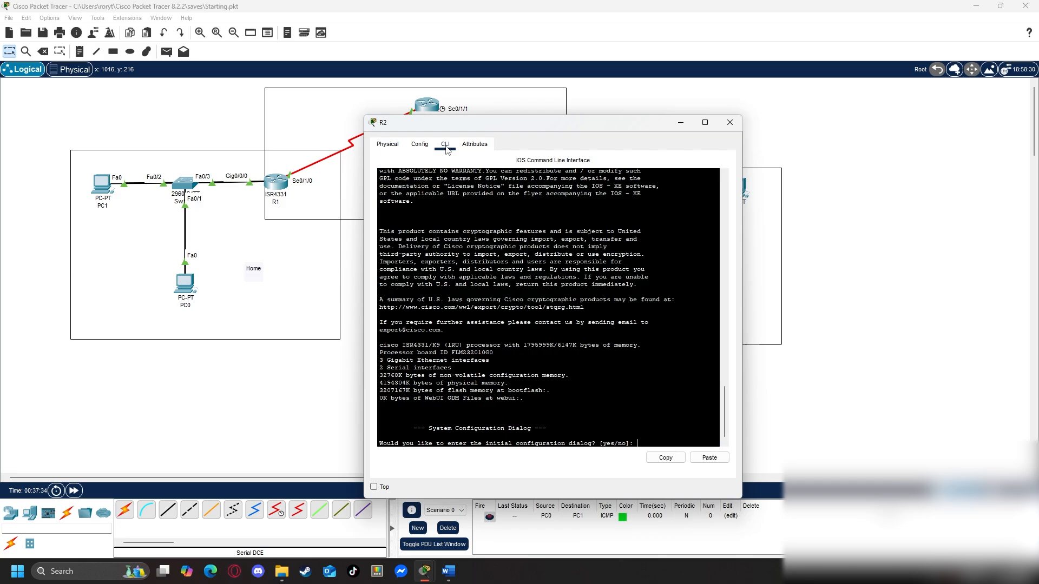
drag(514, 117, 758, 112)
key(Return)
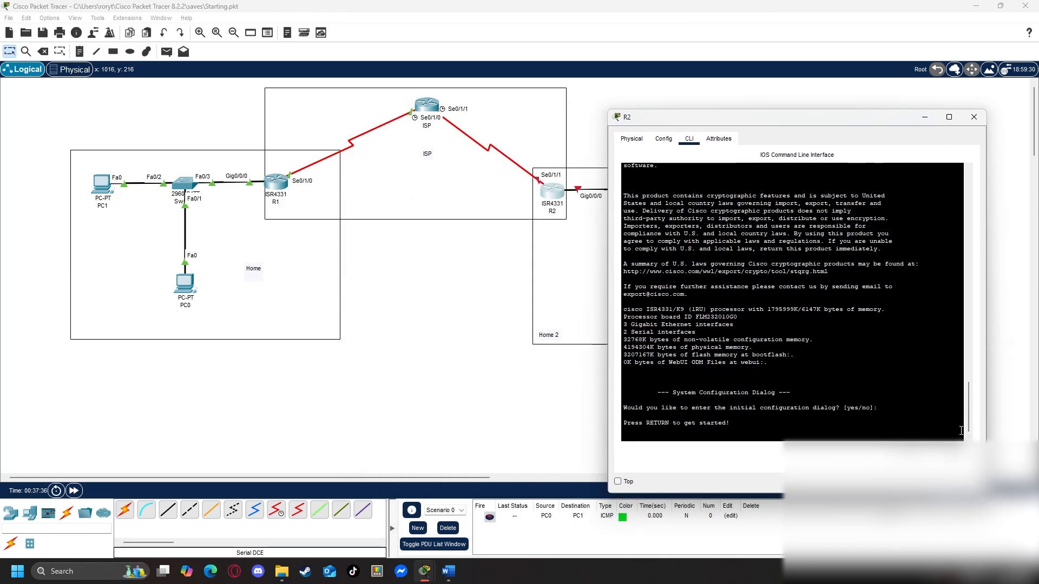
key(Return)
text(ena)
key(Return)
Try to run the hostname command from R2's privileged EXEC mode.
text(hos)
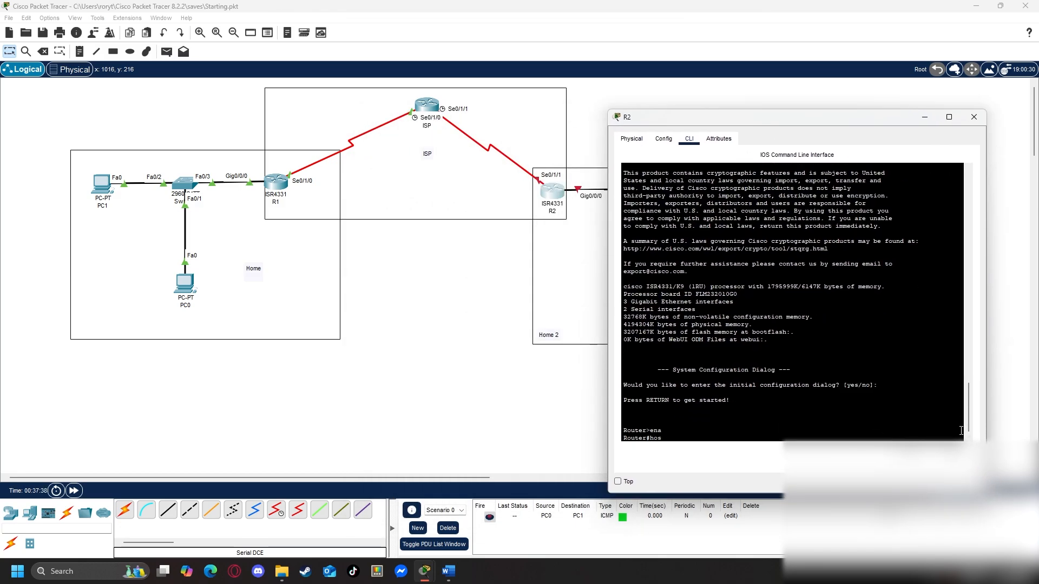
text(tname)
key(Tab)
key(Return)
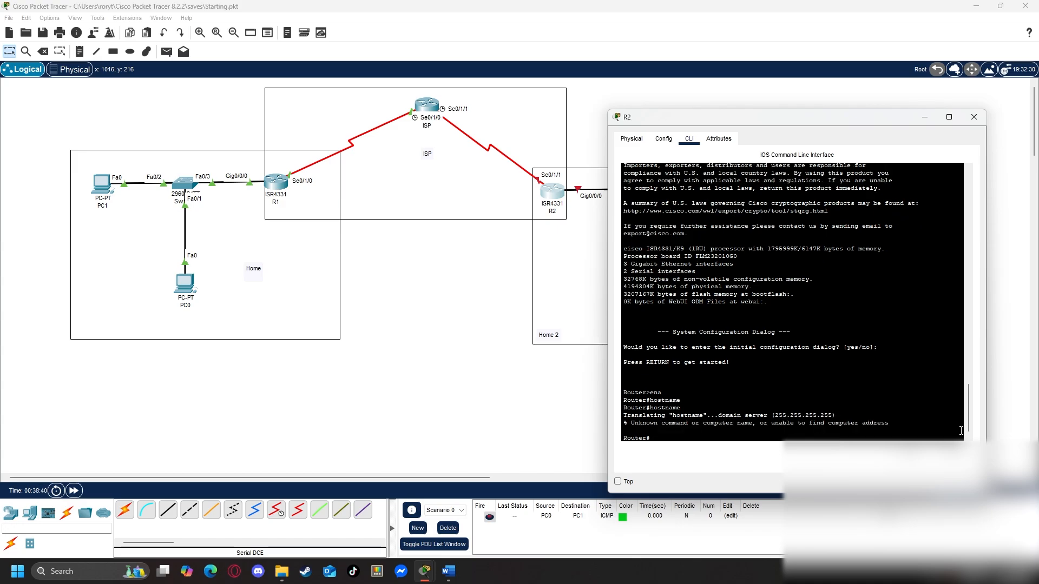
Enter global configuration mode on R2 and disable DNS name resolution with no ip domain-lookup.
text(conf t)
key(Return)
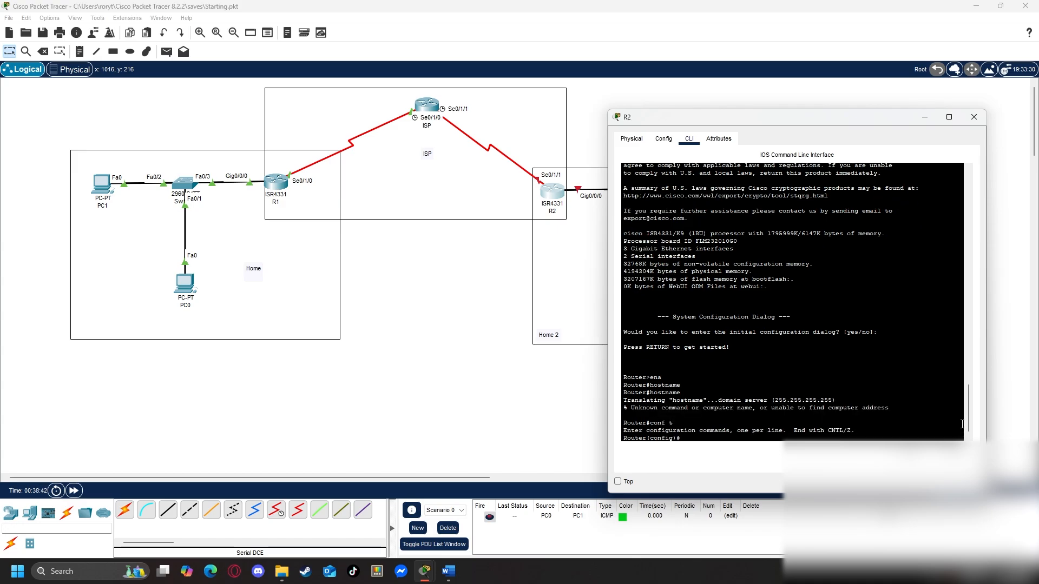
drag(892, 409, 623, 408)
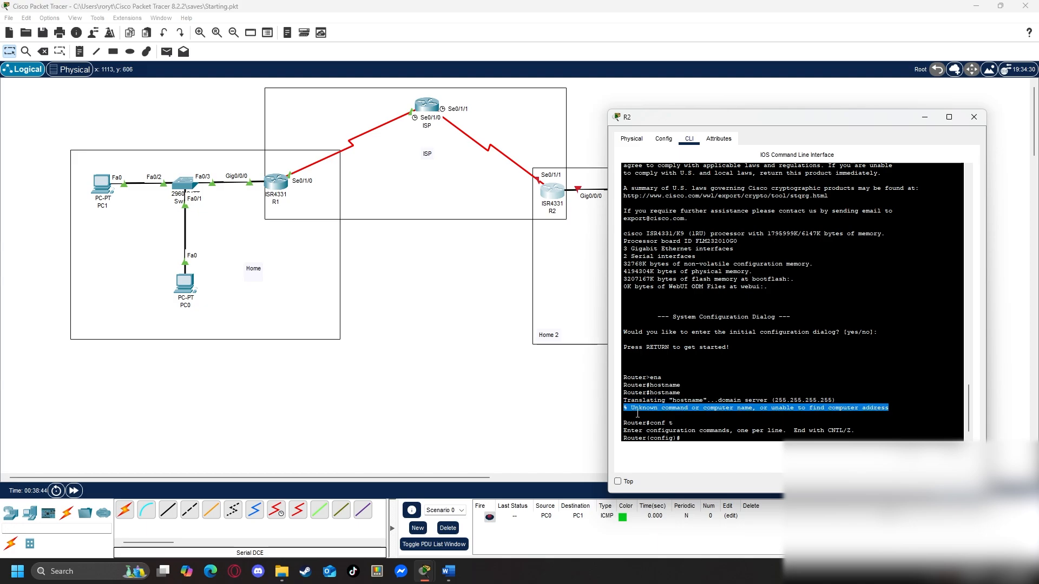
click(702, 440)
text(no)
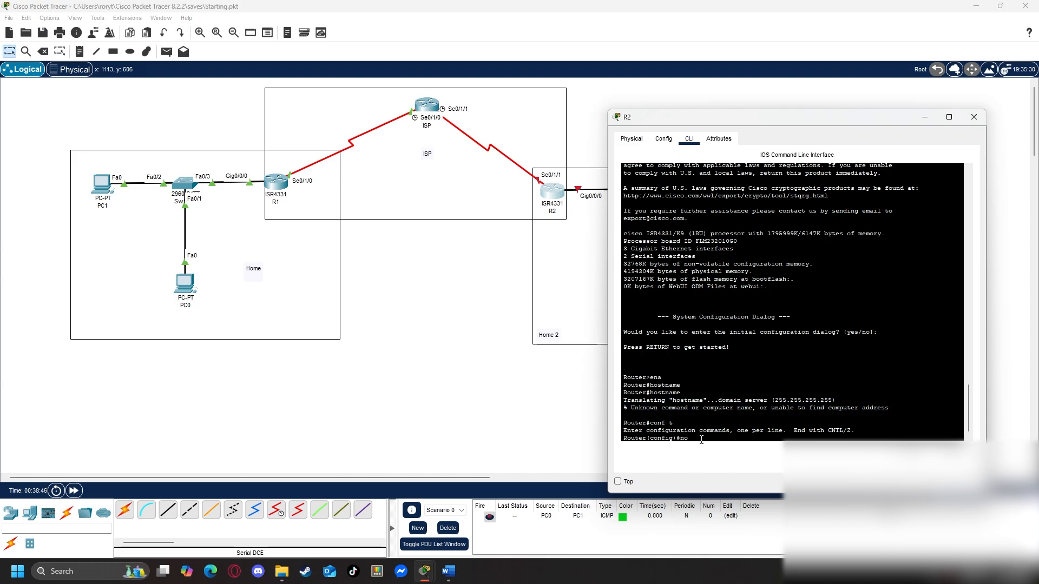
text( ip domain lookup)
key(BackSpace)
text(-)
key(Return)
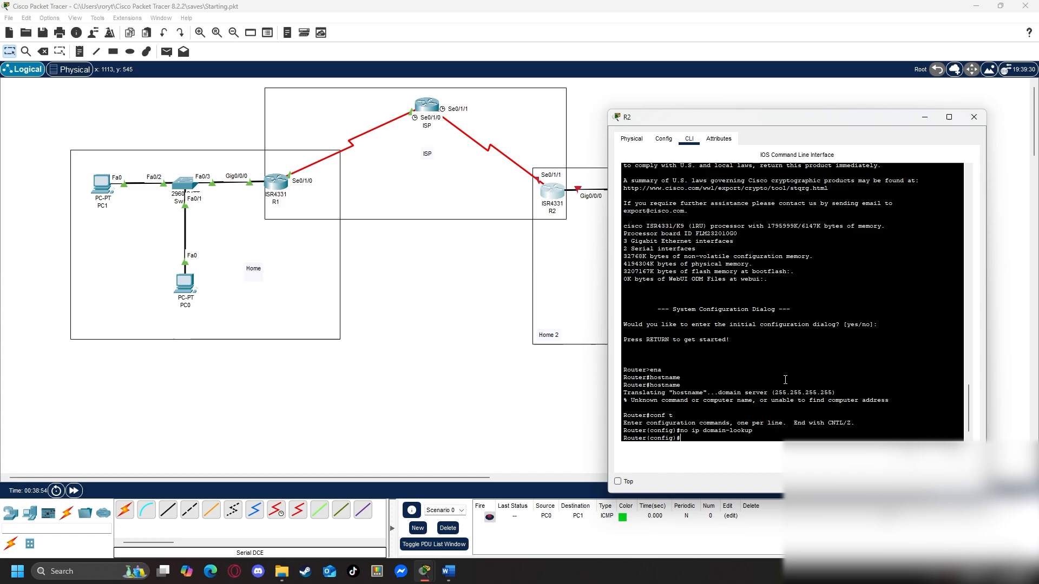
Return to privileged EXEC mode on R2 and test the domain lookup setting by running hostname as a bare command.
key(ctrl+z)
key(Return)
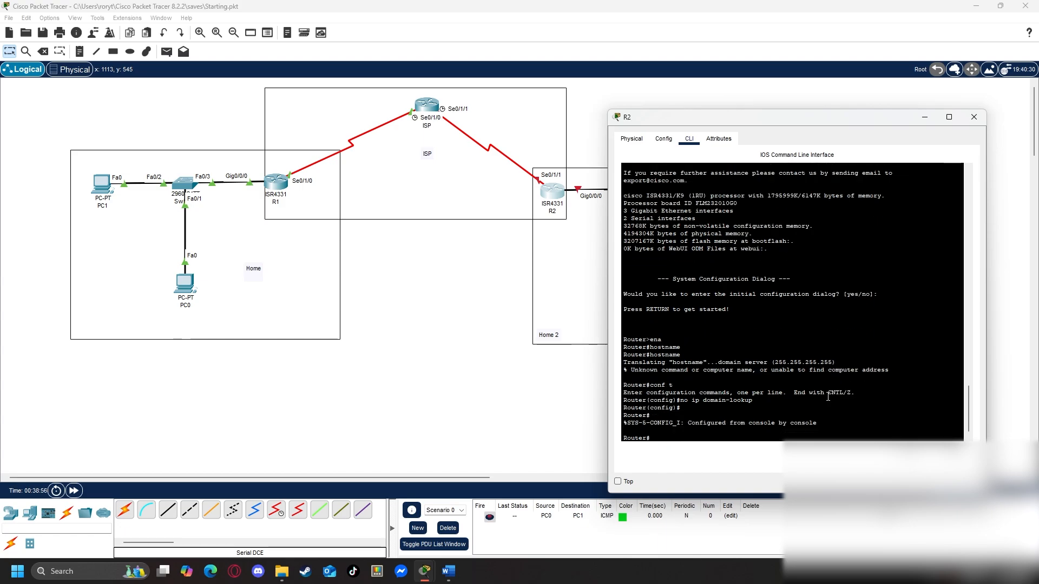
text(hostname)
key(Return)
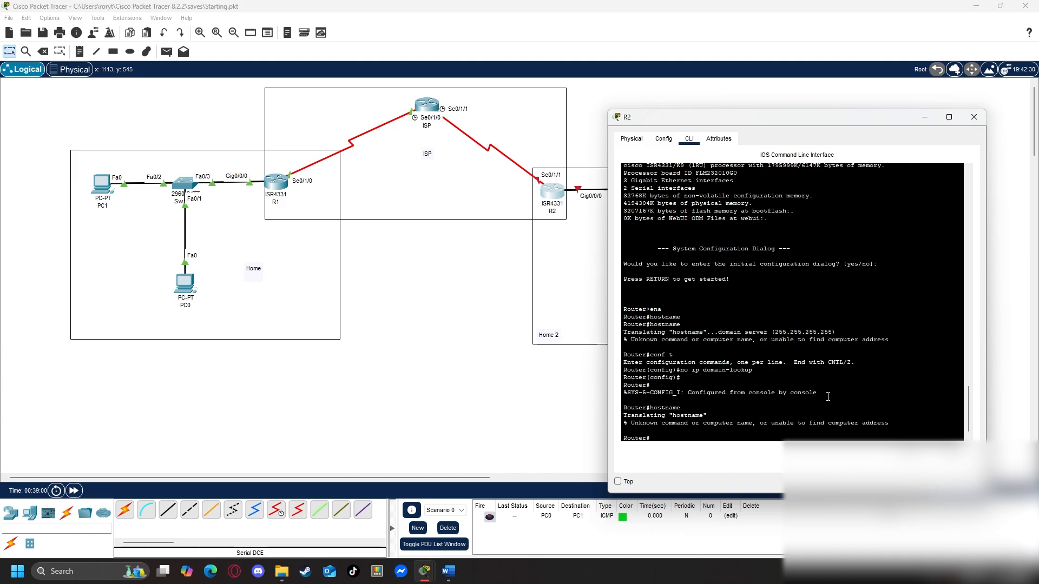
Re-enter global configuration mode on R2 and open interface configuration for gigabitEthernet 0/0/0.
text(conf t)
key(Return)
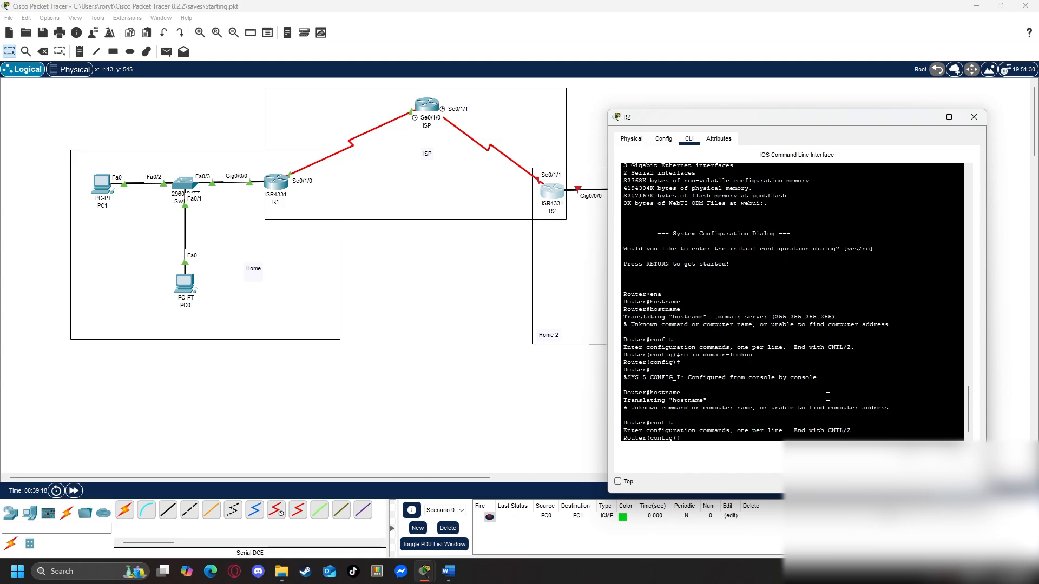
text(nt)
key(Tab)
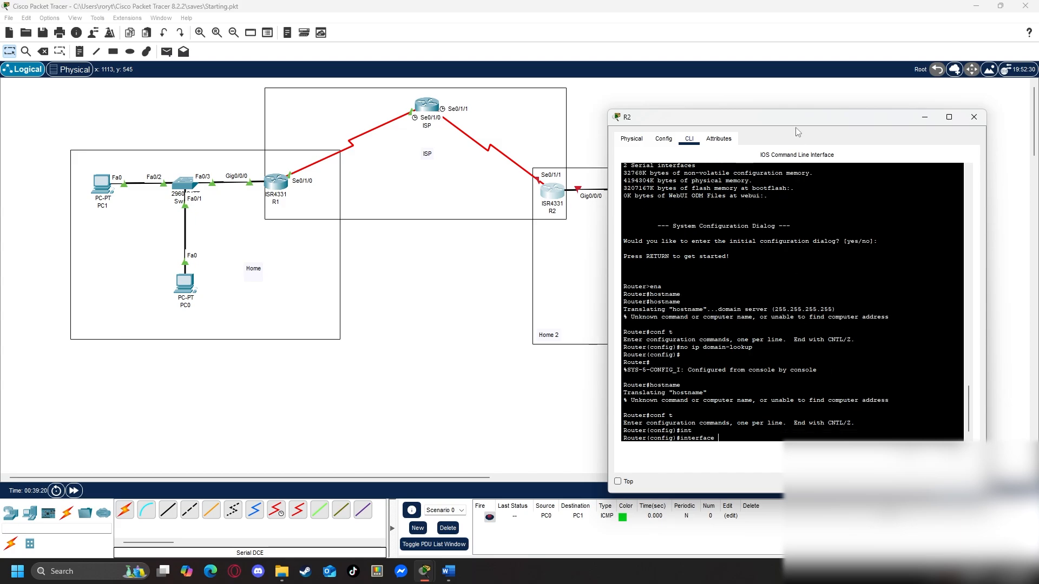
text(gig)
key(Tab)
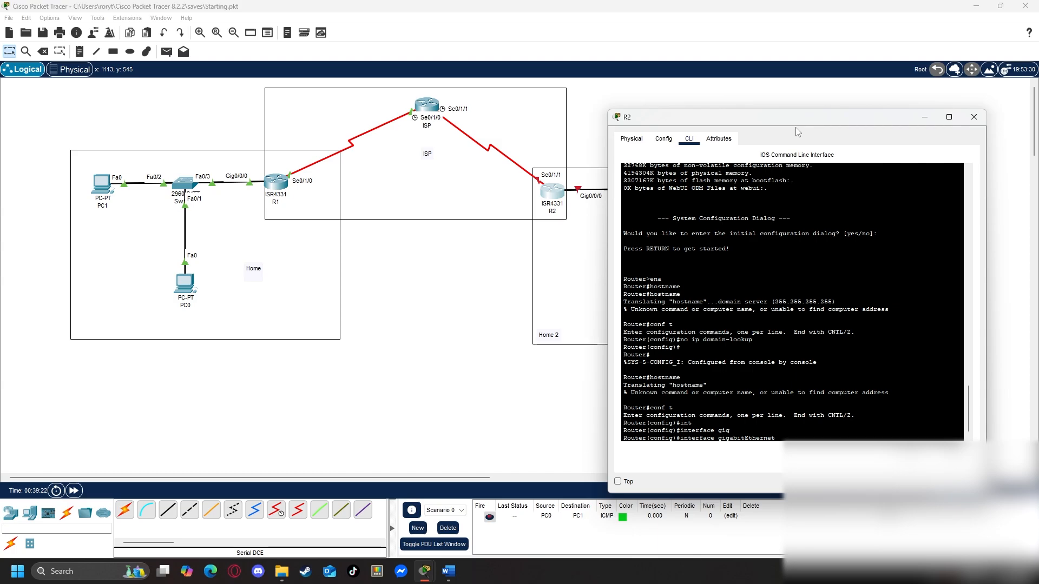
text(0/0/0)
key(Return)
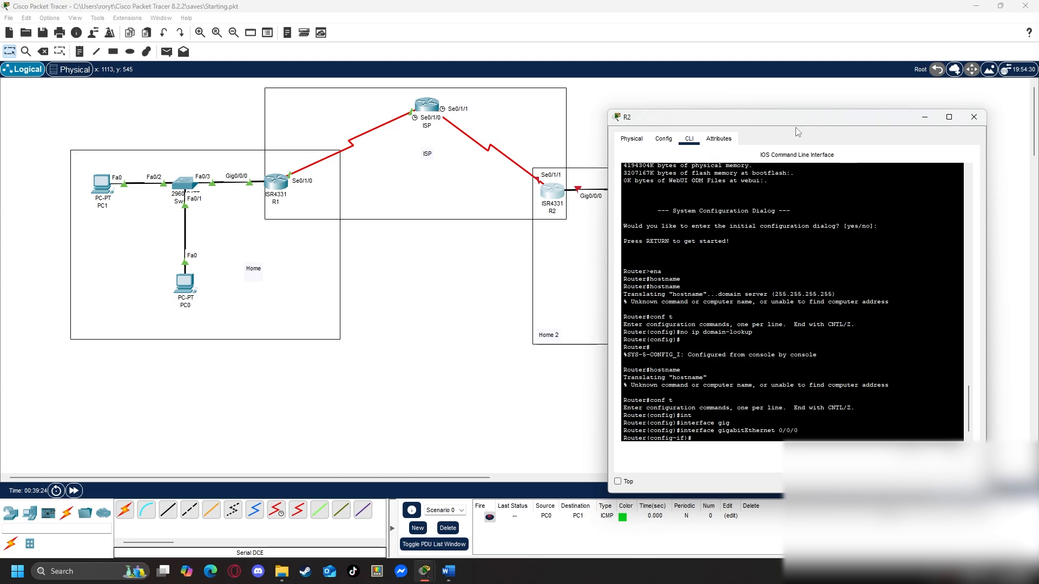
Assign IP address 192.1.10.1 with mask 255.255.255.0 to R2's gigabitEthernet 0/0/0 and enable the interface with no shutdown.
text(ip add)
key(Tab)
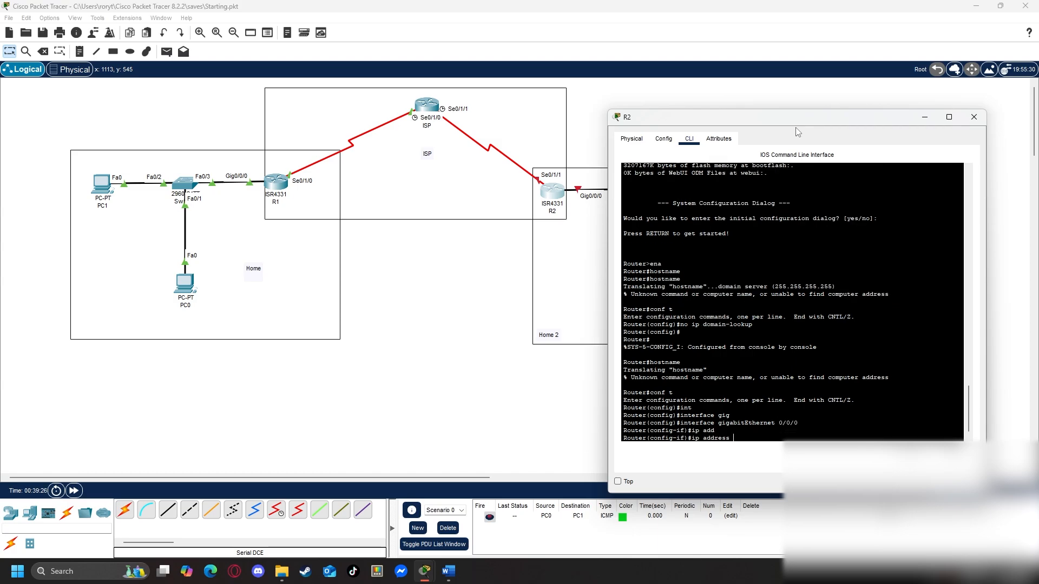
text(192)
text(.1.10.1 255.255.255.0)
key(BackSpace)
key(BackSpace)
text(2)
key(BackSpace)
text(10)
key(Return)
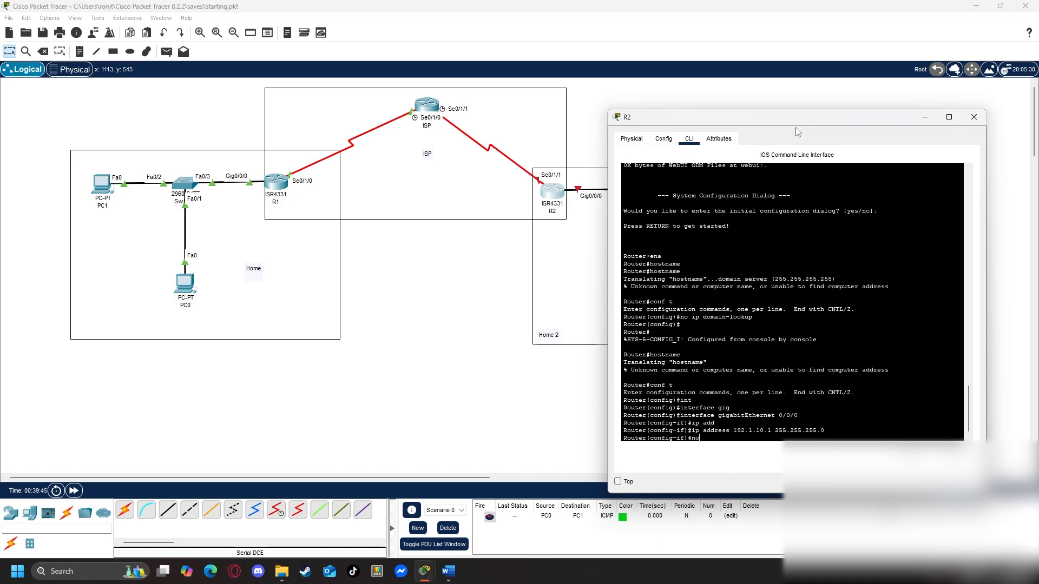
text(no shu)
key(Tab)
key(Return)
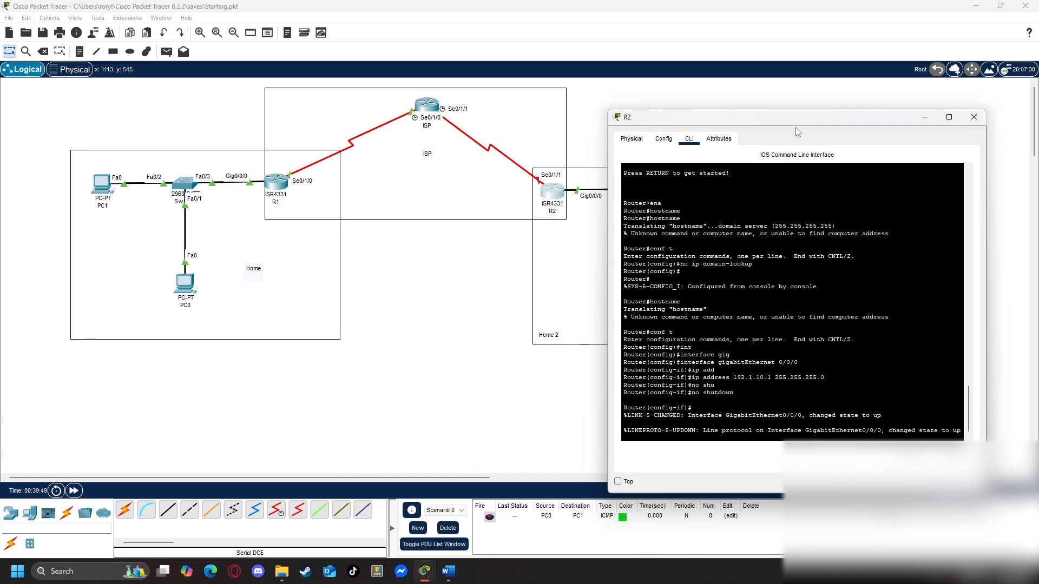
Leave the gigabit interface and enter interface configuration for serial 0/1/1 on R2.
text(exit)
key(Return)
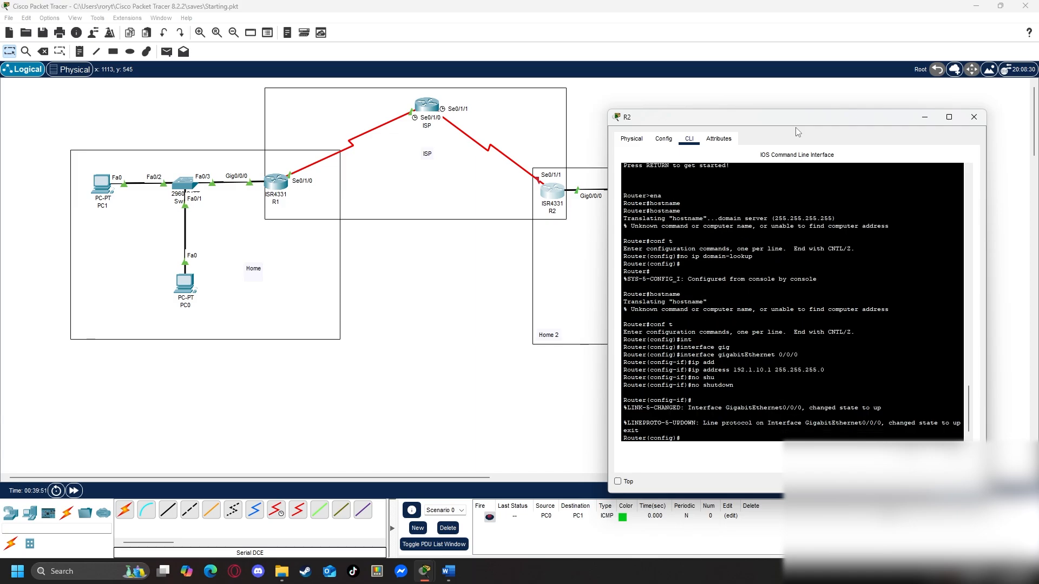
text(int)
key(Tab)
text(seri)
key(Tab)
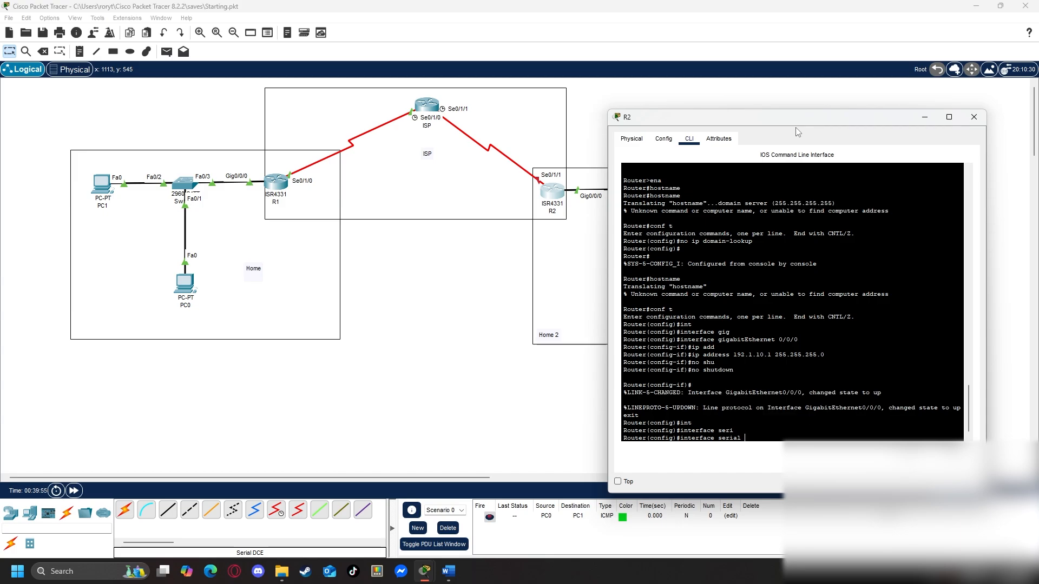
text(0/1/1)
key(Return)
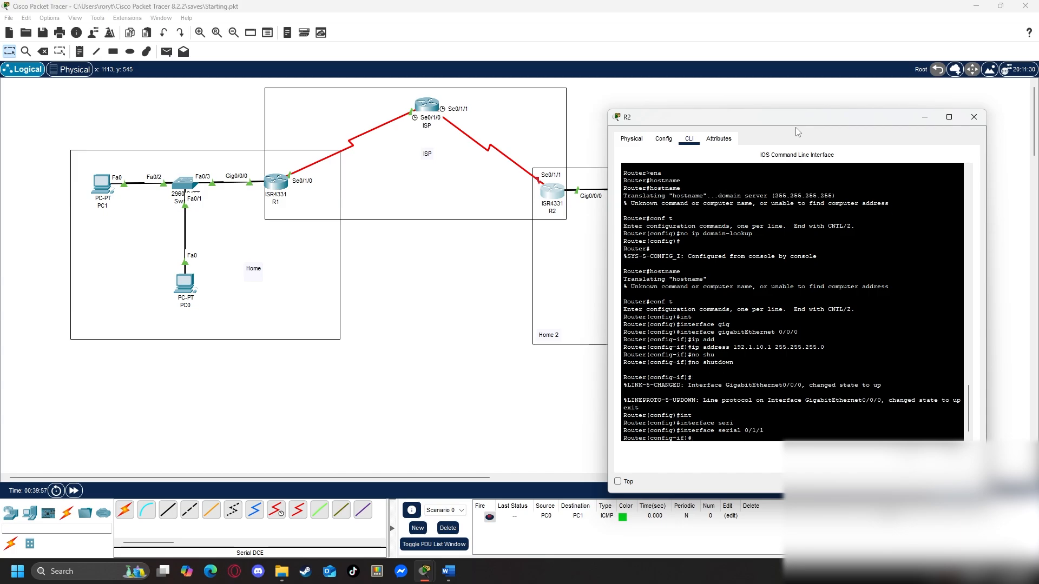
Assign IP address 10.2.2.2 with mask 255.255.255.252 to R2's serial 0/1/1 and enable the interface with no shutdown.
text(ip add)
key(Tab)
text(1)
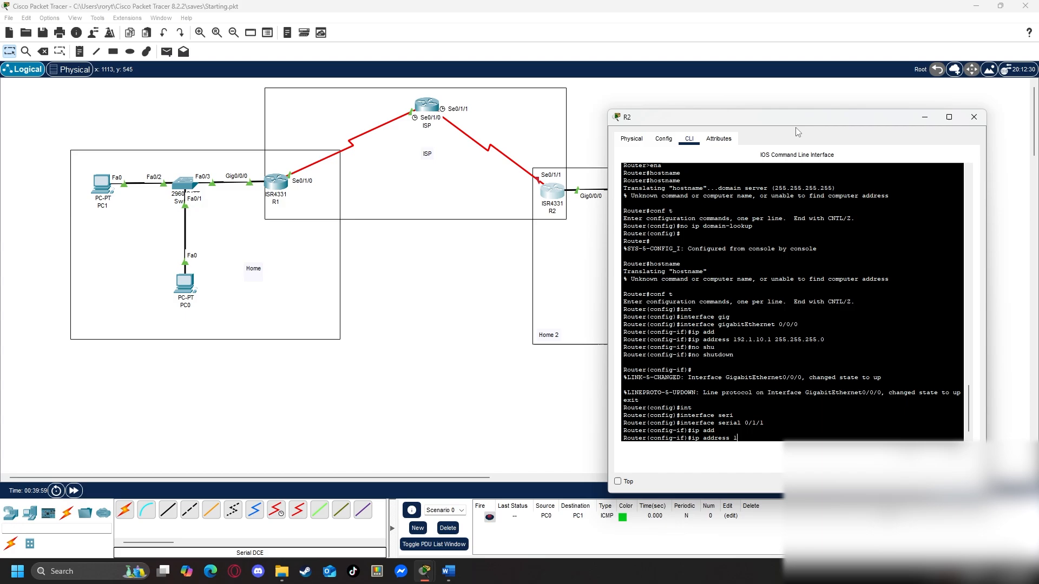
text(0.2.2.2)
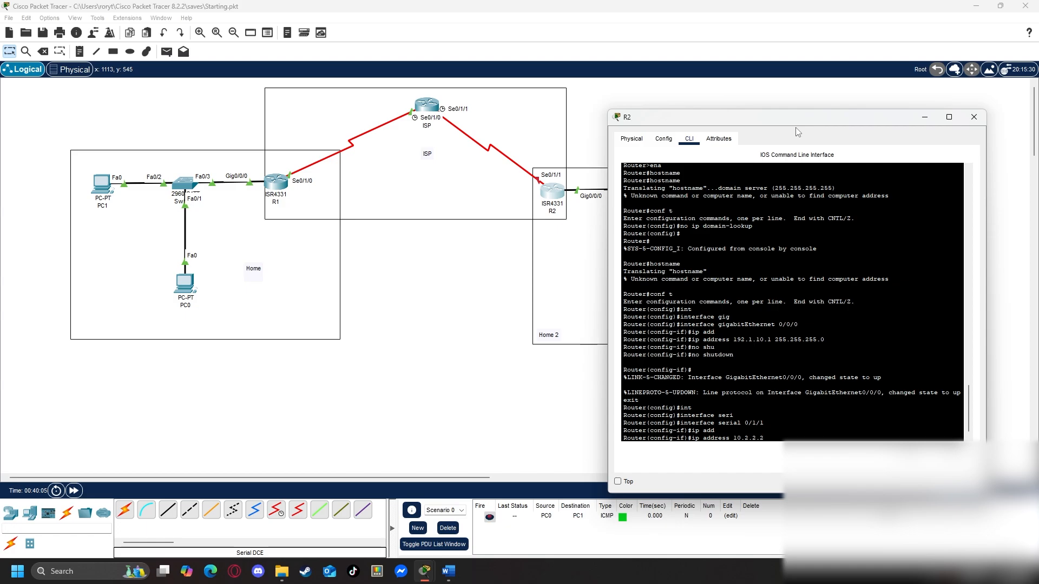
text( 255.255.255.252)
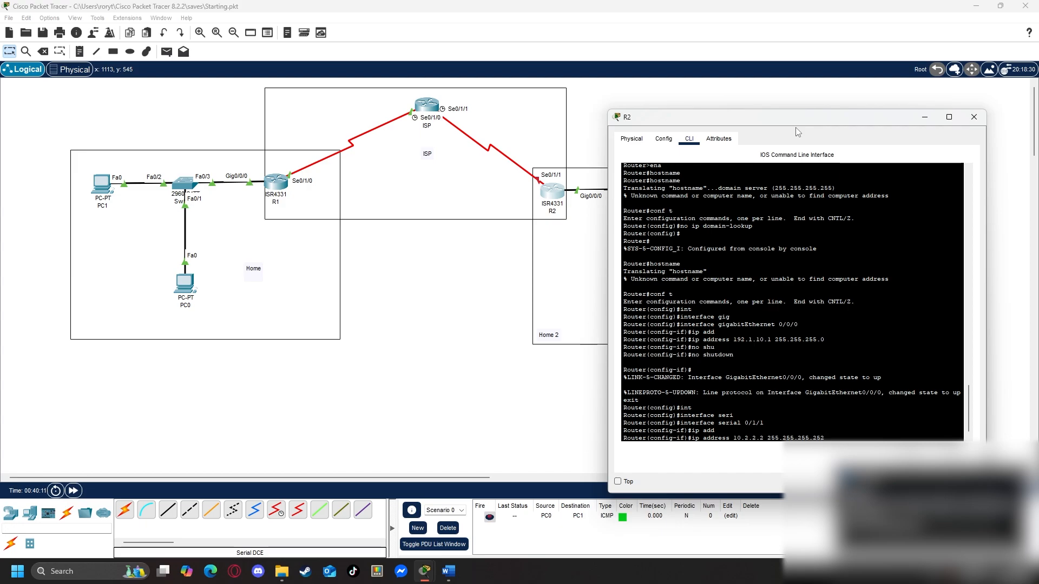
key(Return)
text(mno)
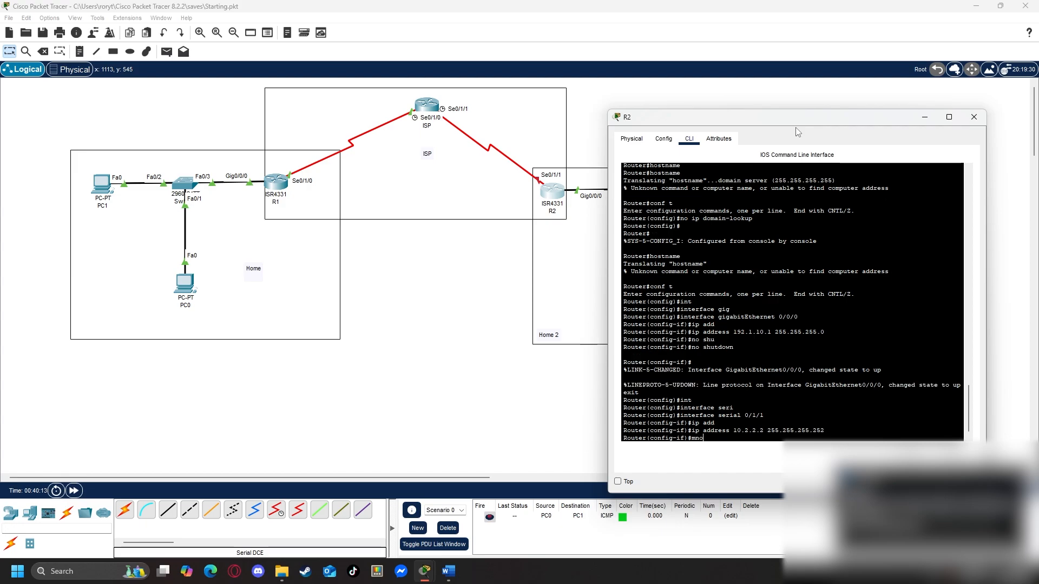
key(BackSpace)
key(BackSpace)
key(BackSpace)
text(no shut)
key(Tab)
key(Return)
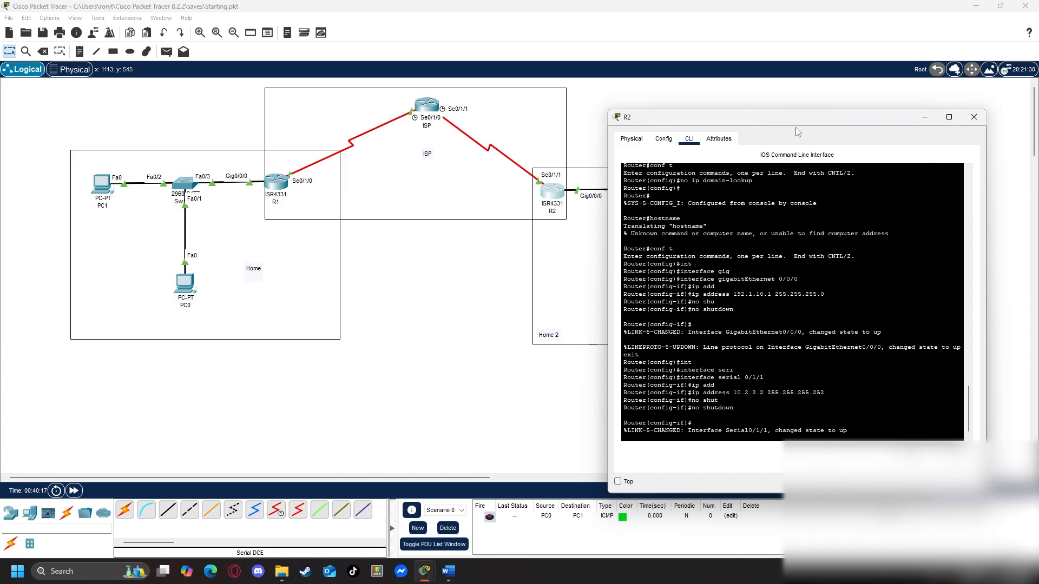
Exit to privileged EXEC mode on R2 and ping the ISP router's serial address 10.2.2.1.
text(exit)
key(Return)
text(exit)
key(Return)
text(pi)
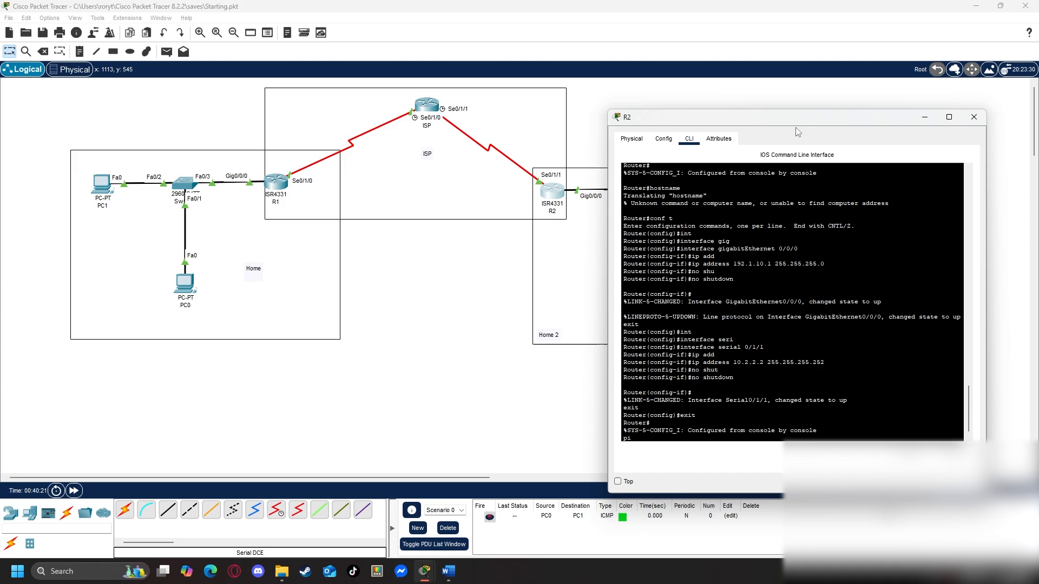
text(ng 10.1)
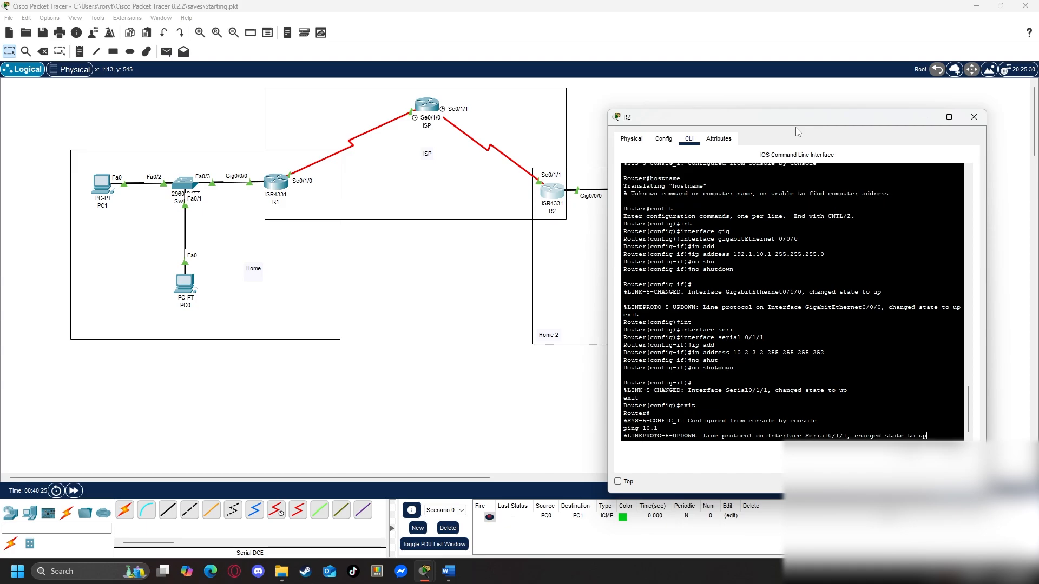
text(2.2.1)
key(Return)
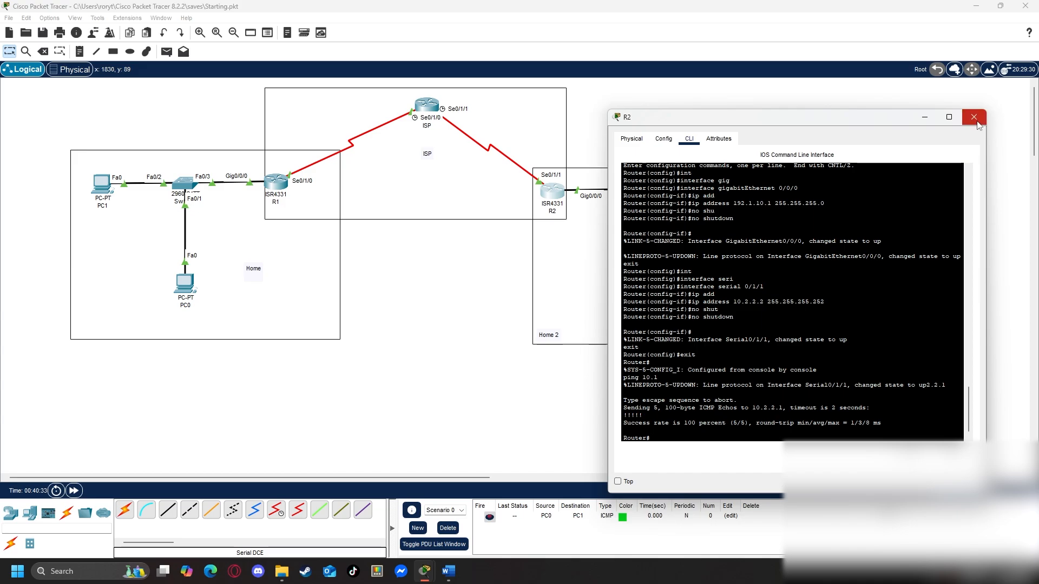
Enter global configuration mode on the Home 2 router and set its hostname to R2.
text(conf t)
key(Return)
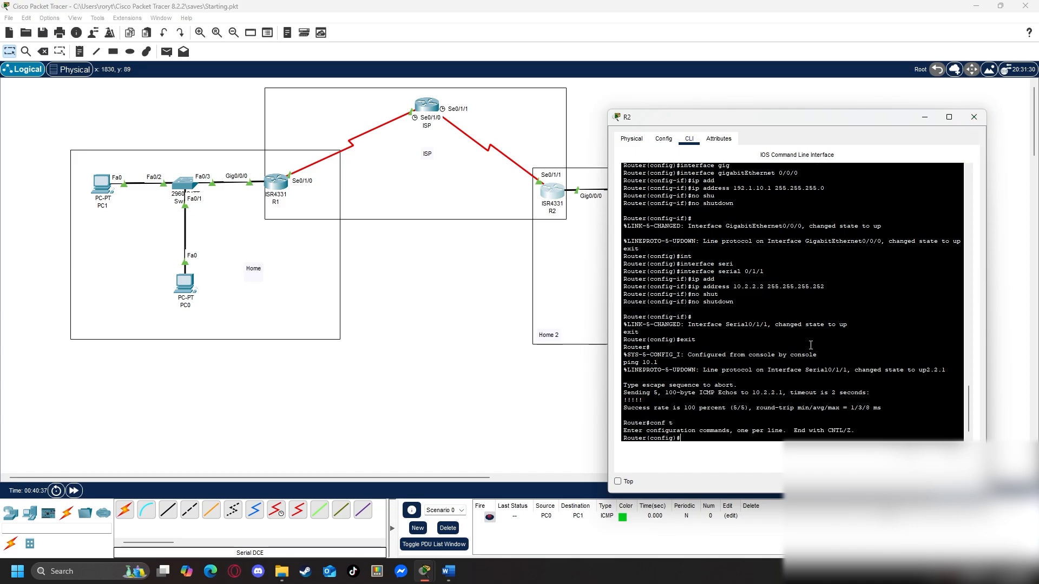
text(hostname R2)
key(Return)
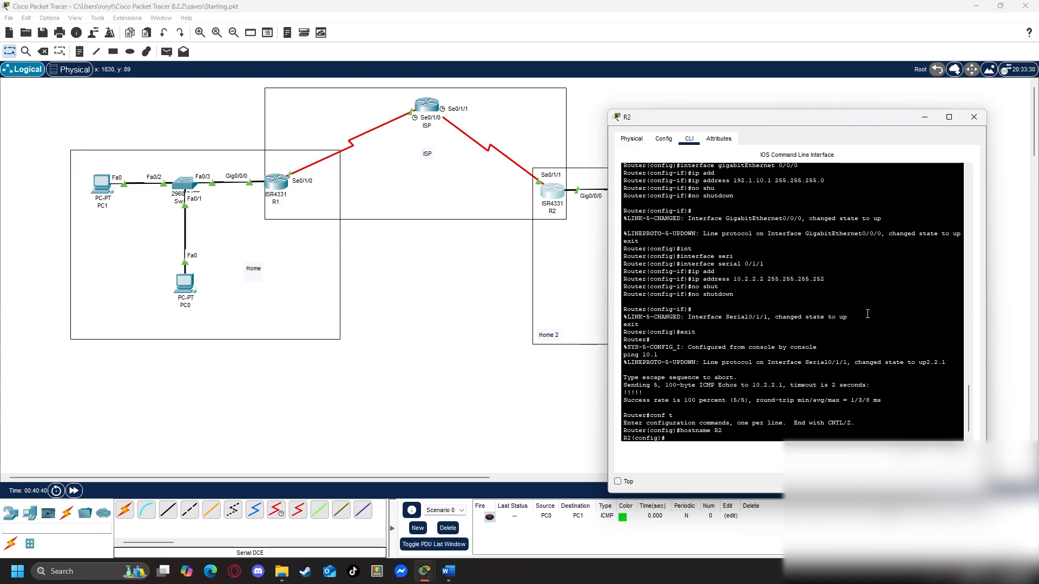
Exit configuration mode on R2 and save the running configuration with write.
text(write)
key(BackSpace)
key(BackSpace)
key(BackSpace)
key(BackSpace)
key(BackSpace)
text(exit)
key(Return)
key(Return)
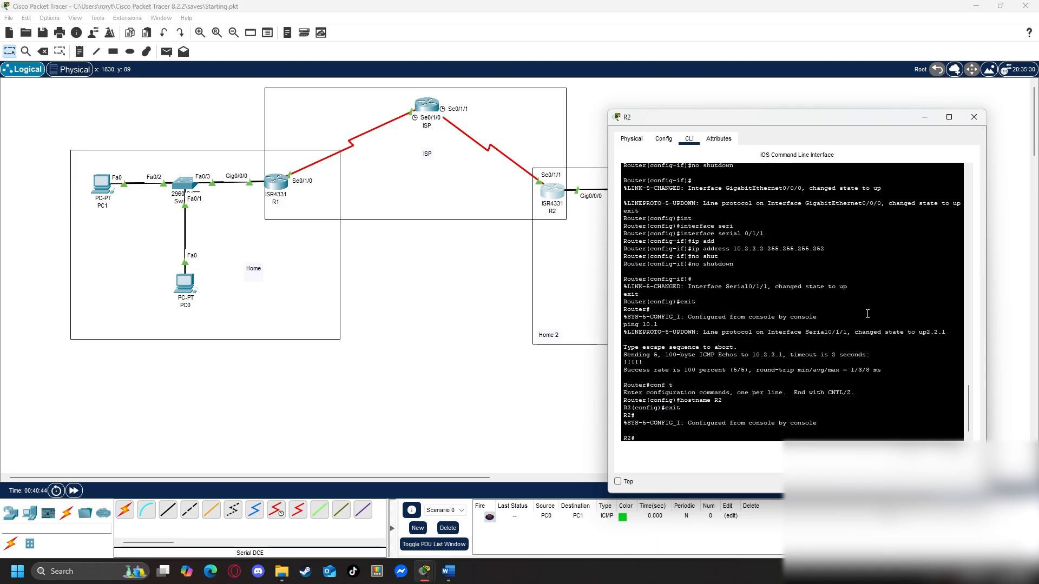
text(write)
key(Return)
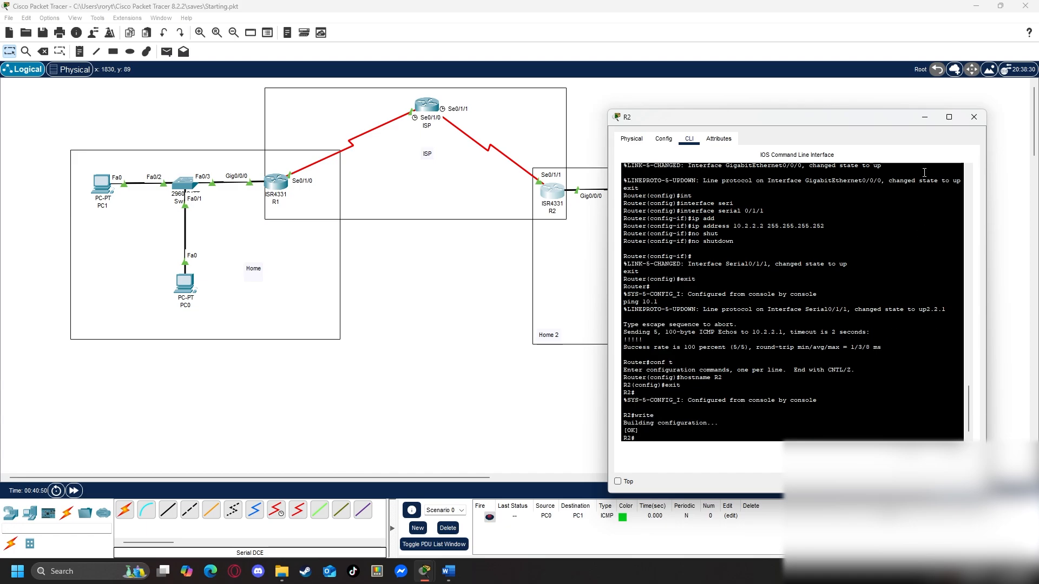
Exit configuration mode on the ISP router and save its running configuration with write.
click(973, 117)
click(426, 104)
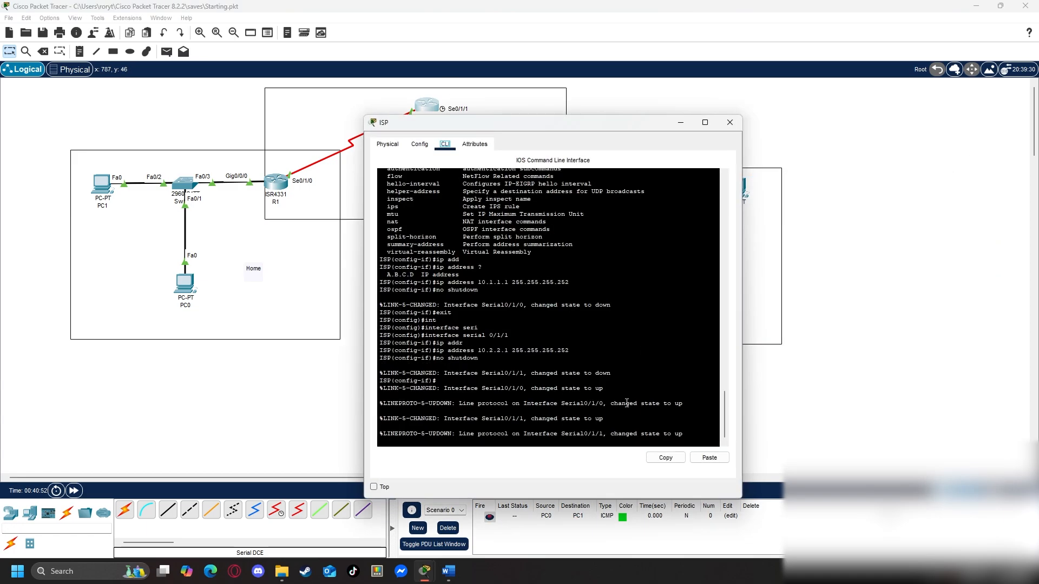
click(626, 403)
key(Return)
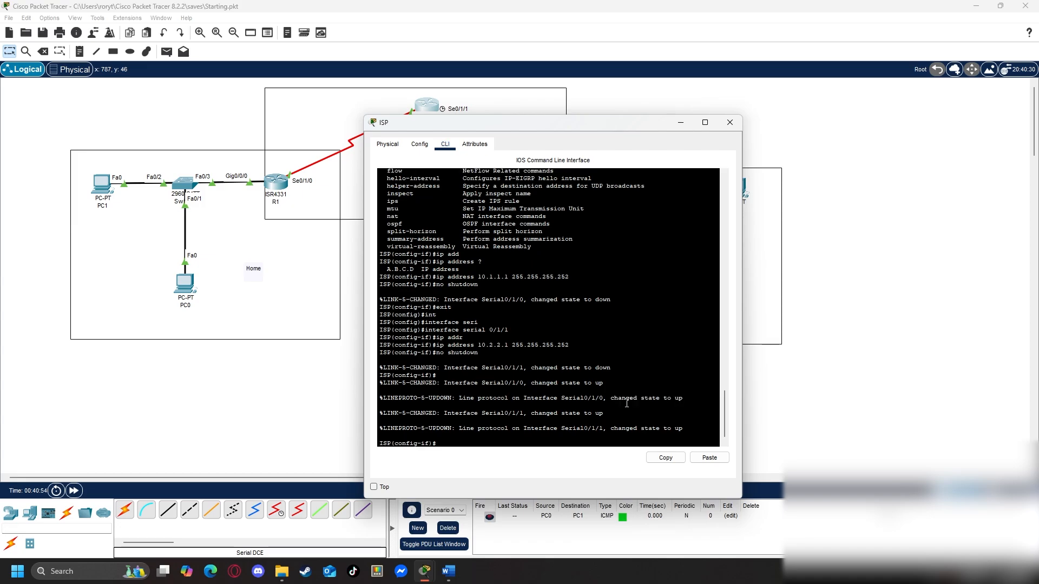
key(Return)
text(ex)
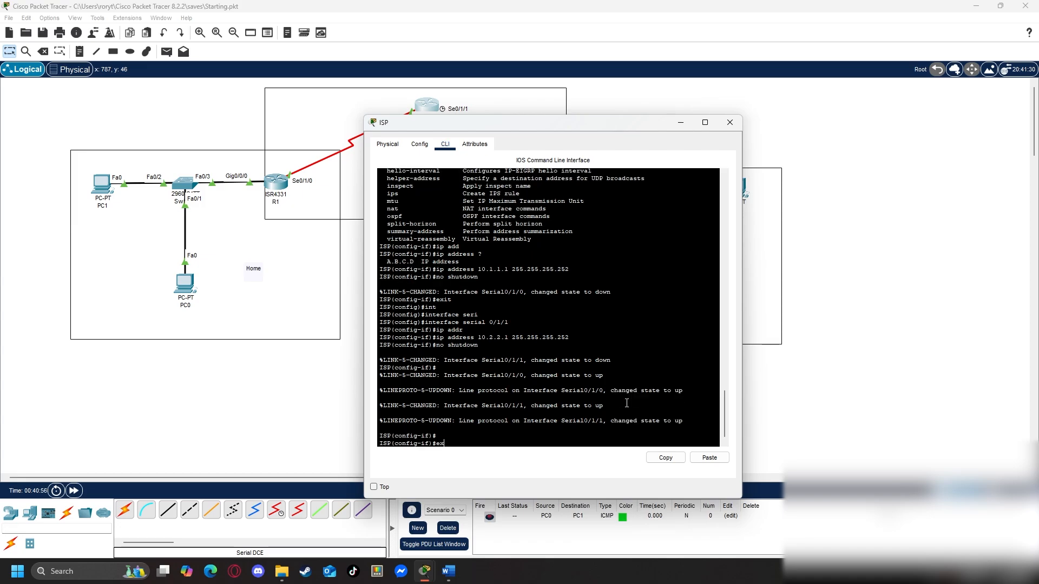
text(otit)
key(Return)
text(exit)
key(Return)
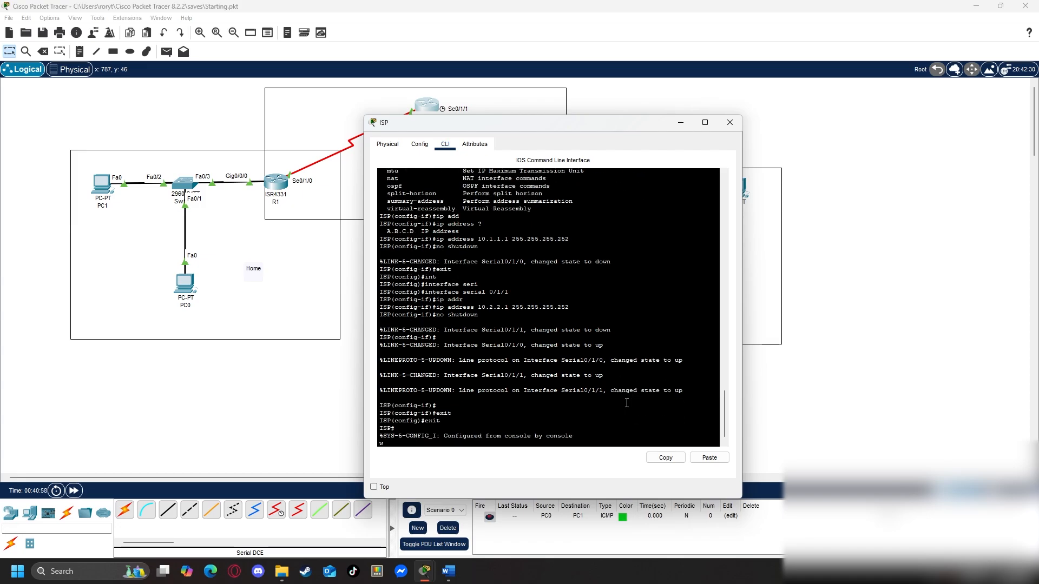
text(write)
key(Return)
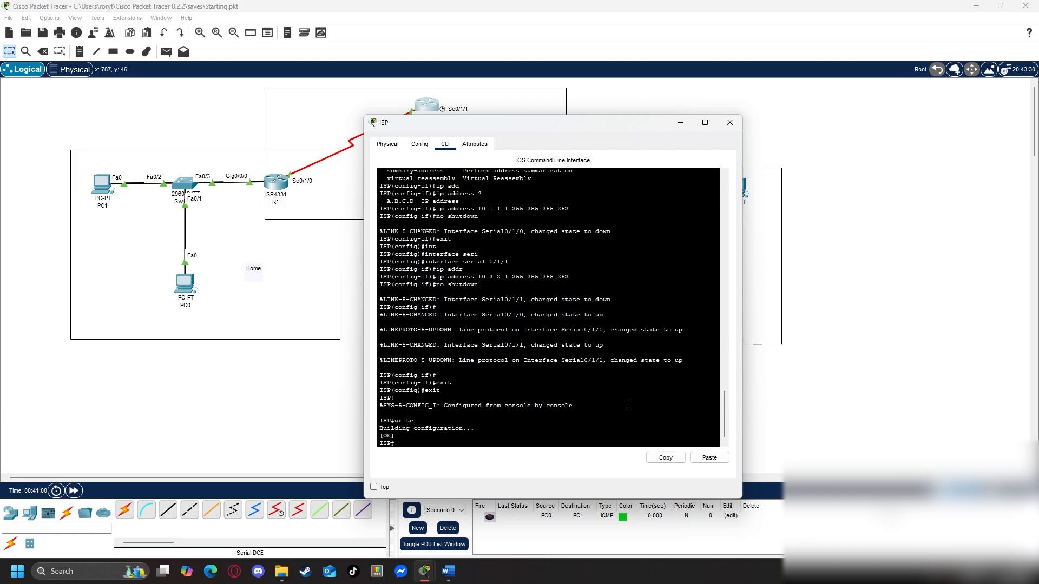
click(724, 124)
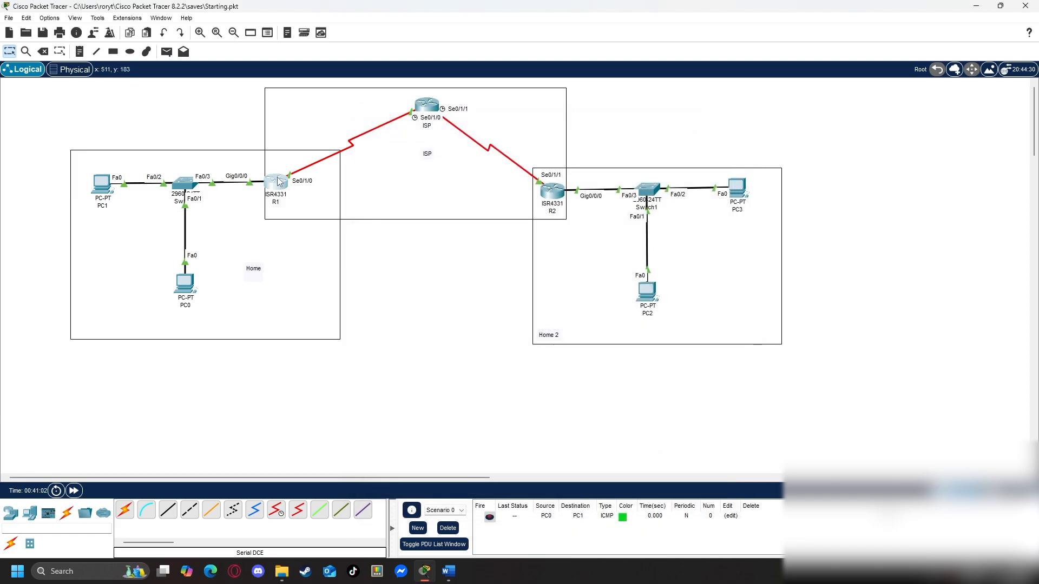
Exit configuration mode on R1 and save its running configuration with write.
click(276, 182)
key(Return)
key(Return)
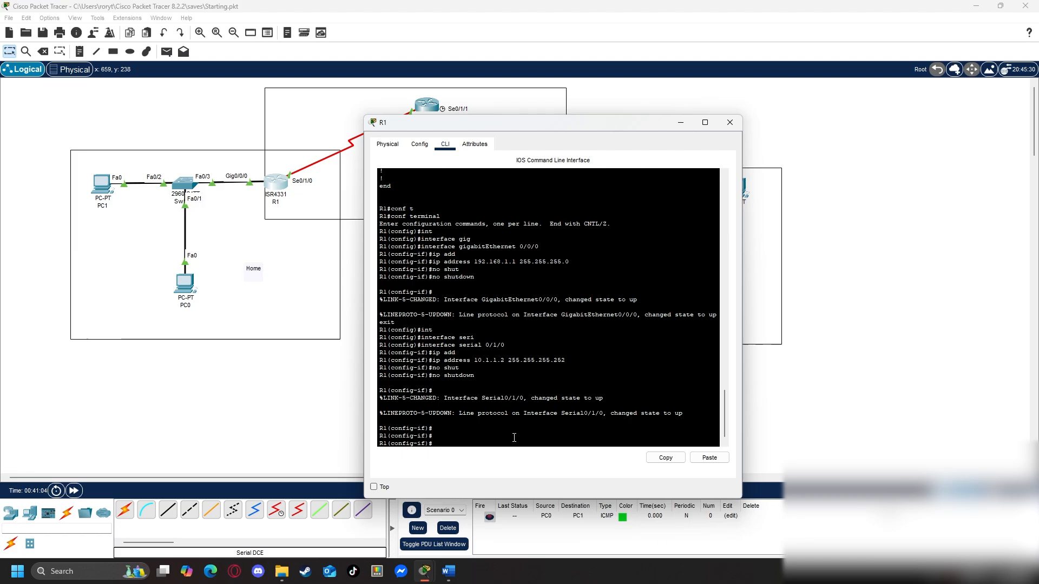
text(exit)
key(Return)
text(exit)
key(Return)
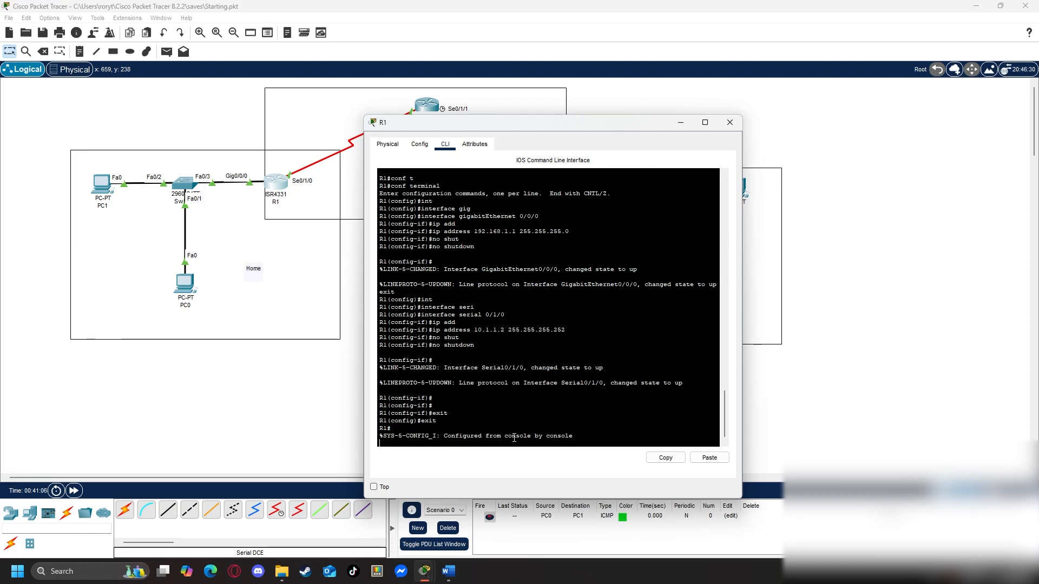
text(write)
key(Return)
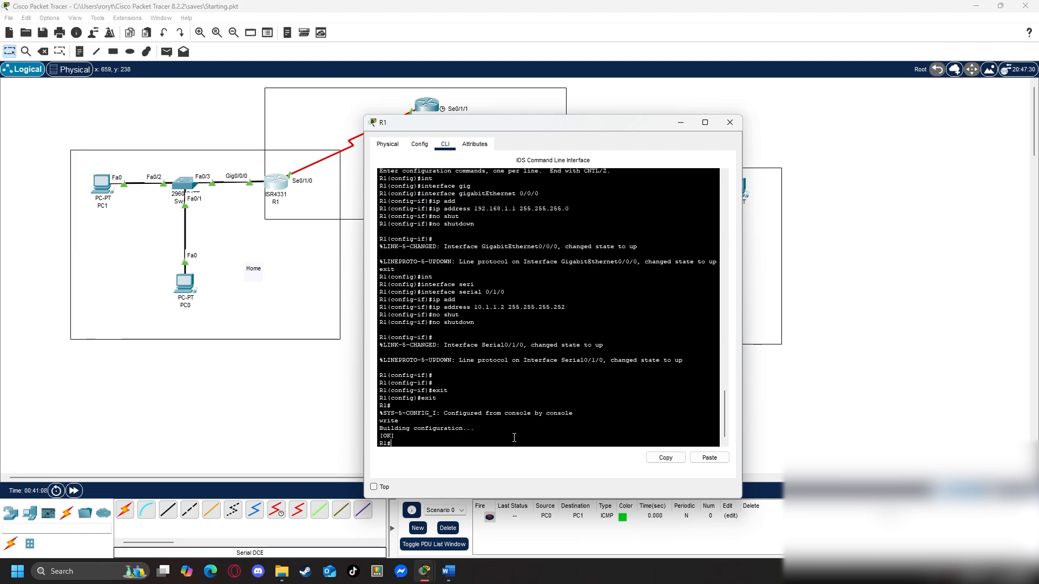
key(Return)
key(Return)
key(Return)
key(Return)
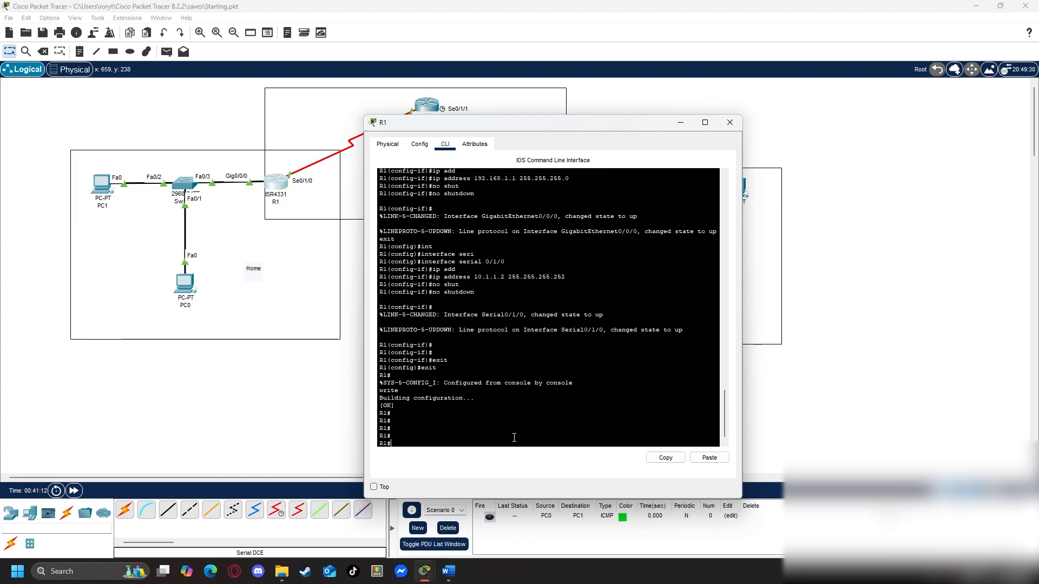
text(conf t)
key(Return)
text(int)
key(Tab)
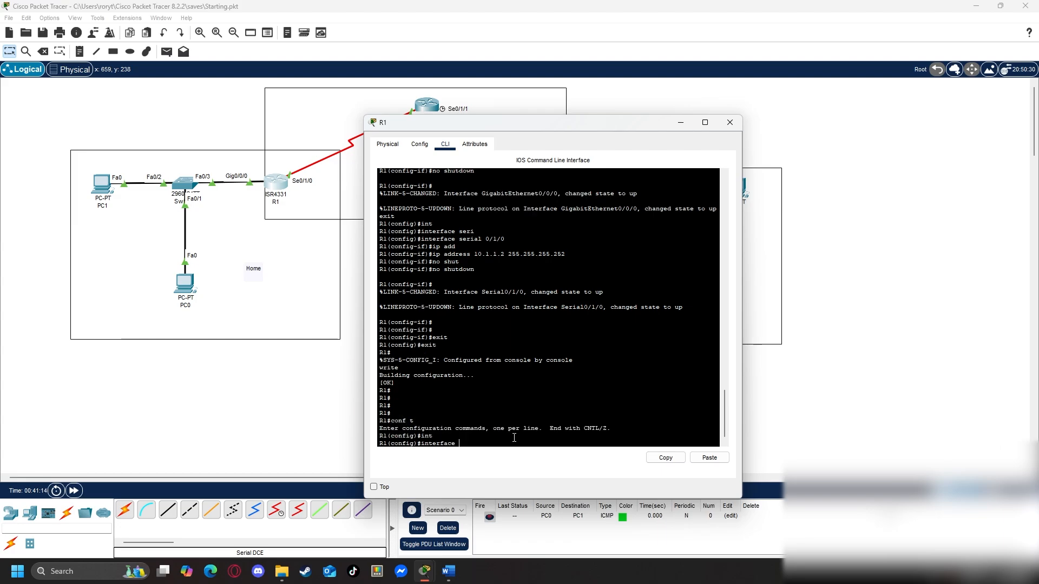
text(seri)
key(Tab)
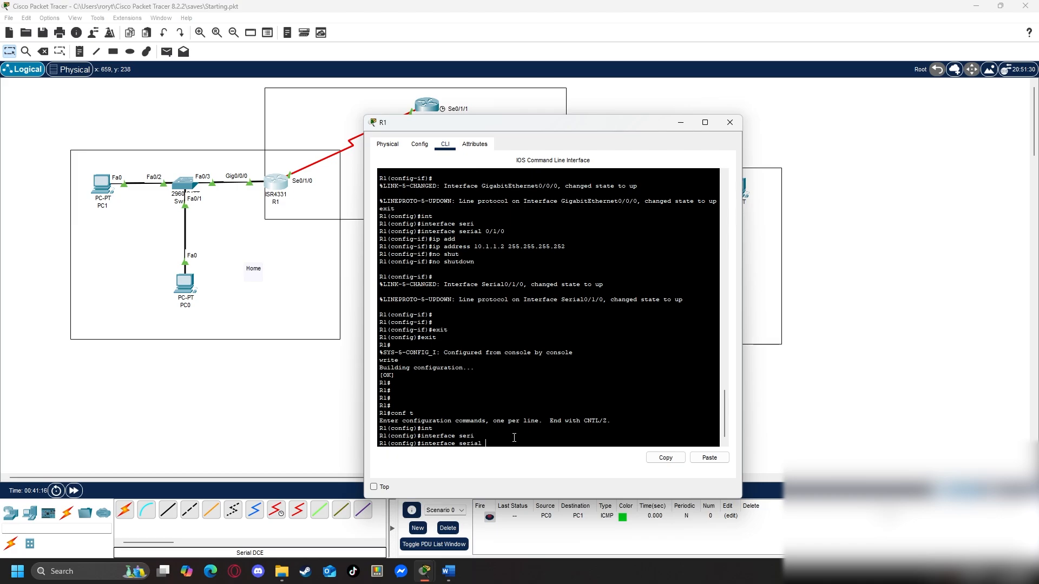
text(0/1/0)
key(Return)
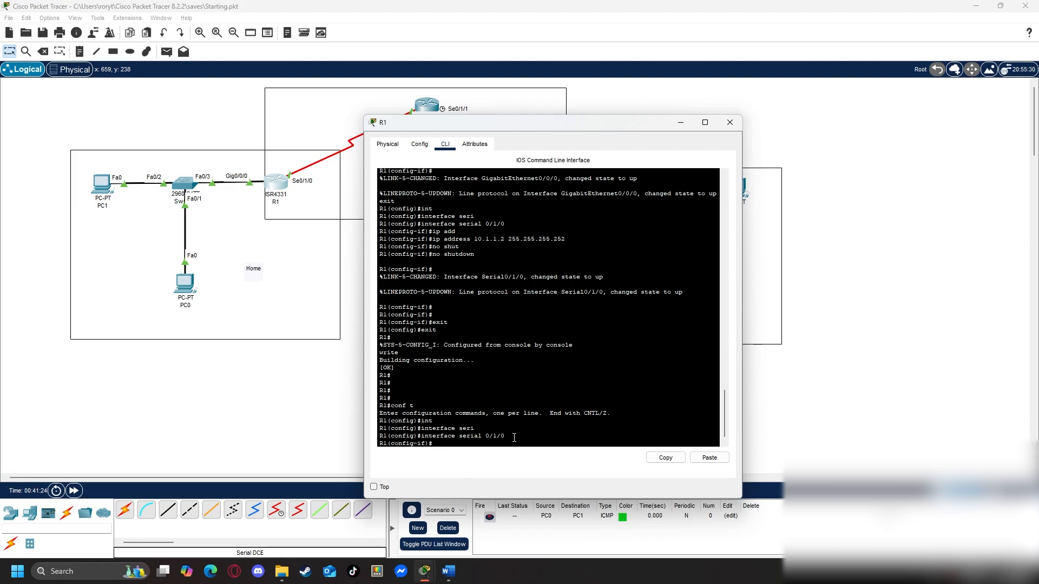
key(ctrl+z)
key(Return)
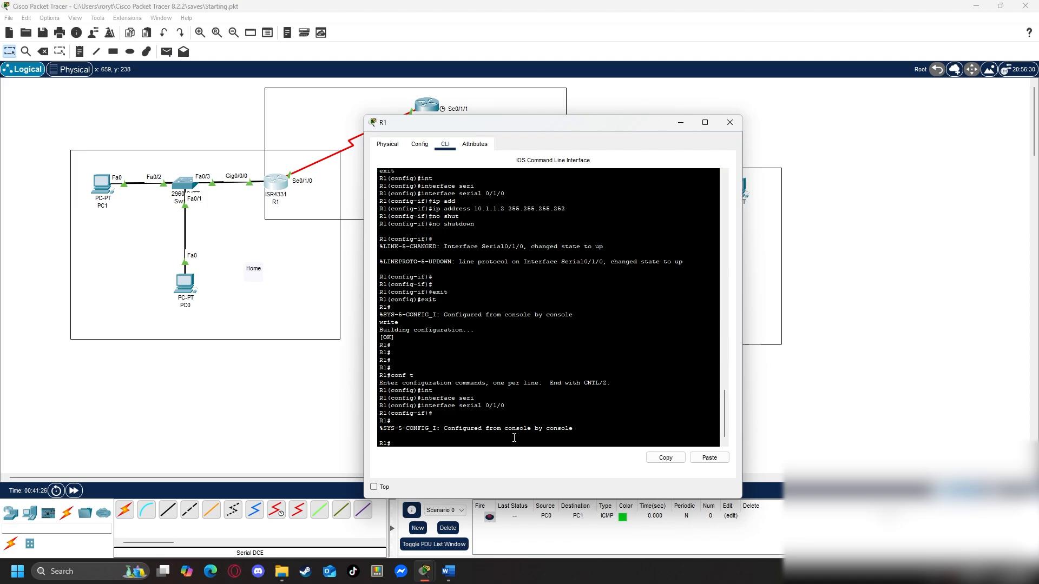
Assign PC2 in Home 2 the static IPv4 address 192.168.10.10 with subnet mask 255.255.255.0.
click(730, 124)
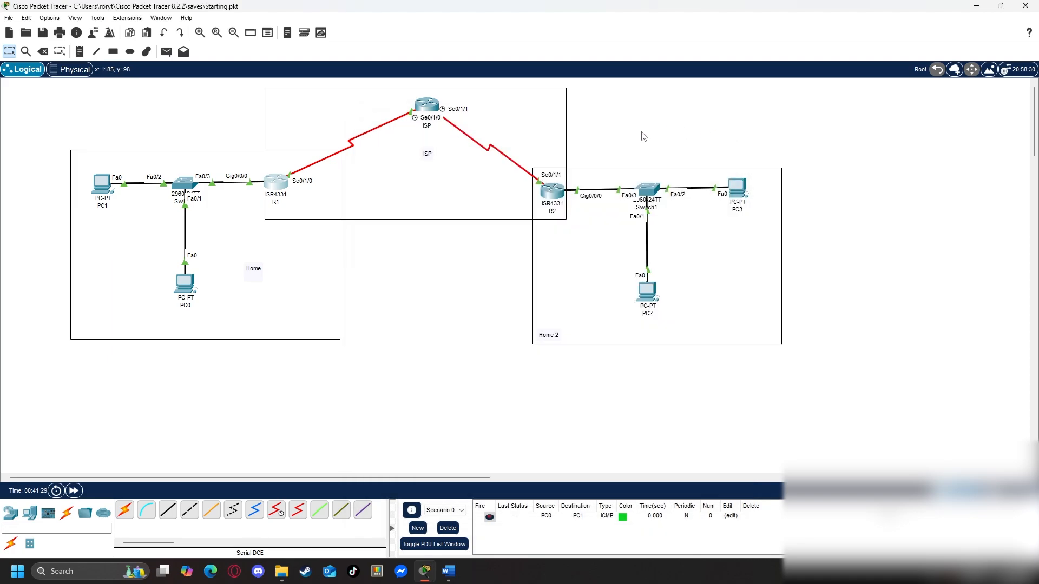
click(643, 290)
drag(511, 123, 429, 178)
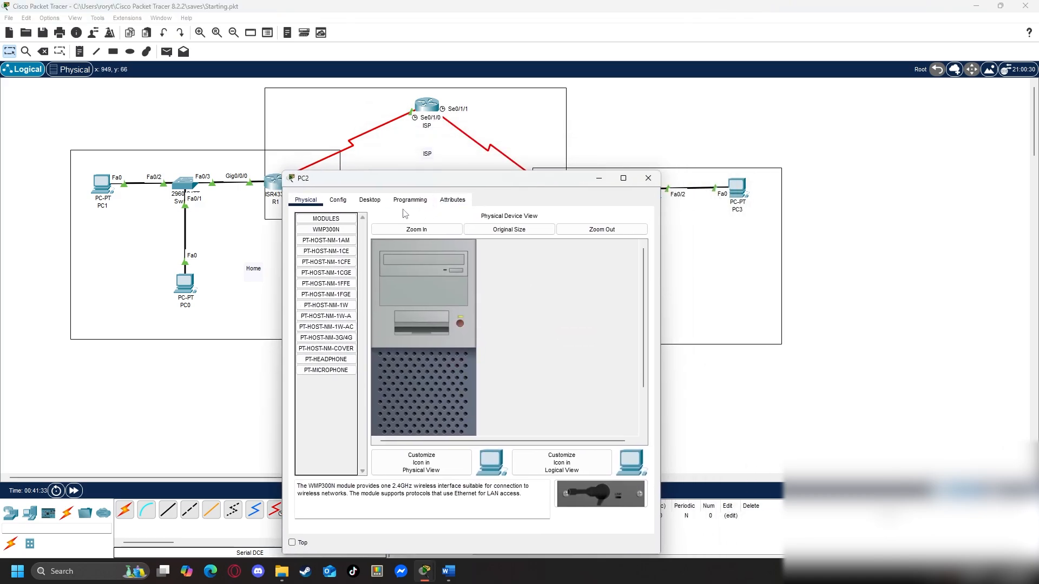
click(374, 201)
click(339, 257)
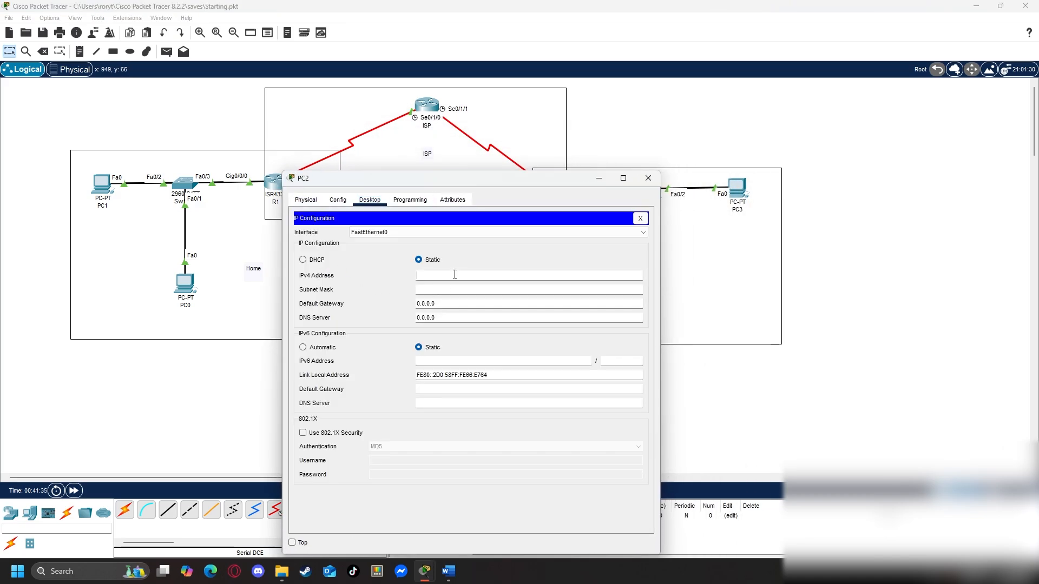
text(192.168.10.)
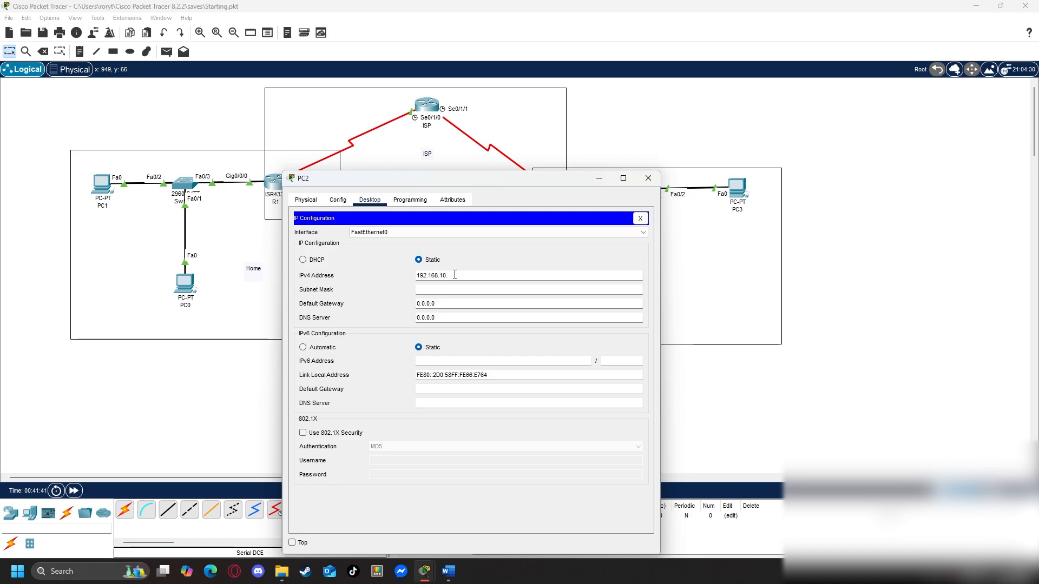
text(10)
click(471, 289)
Set PC2's default gateway to 192.168.10.1 and close its configuration.
click(434, 304)
drag(433, 304, 387, 304)
text(192)
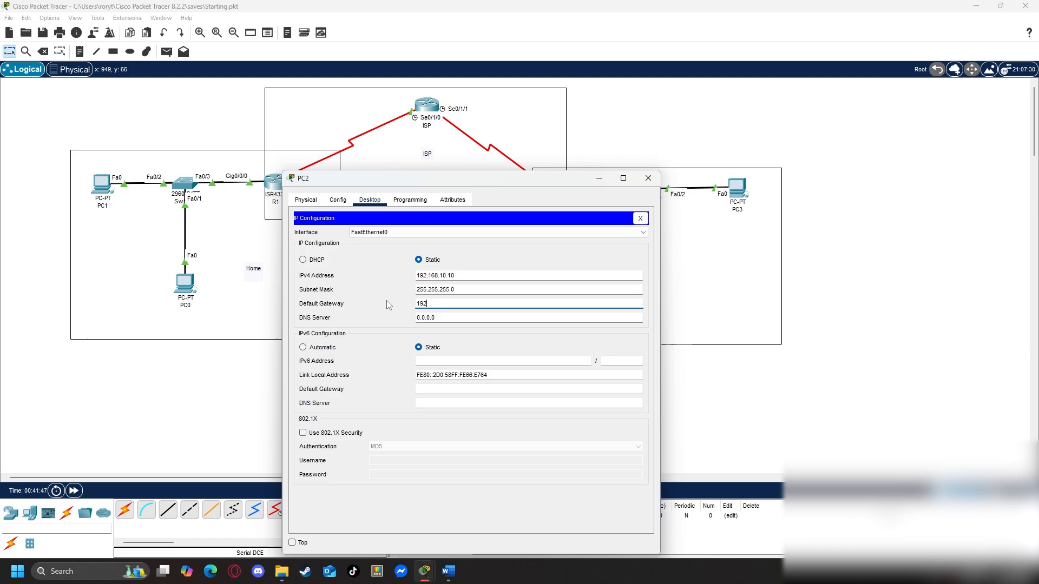
text(.168.10.1)
drag(469, 184, 511, 168)
click(659, 178)
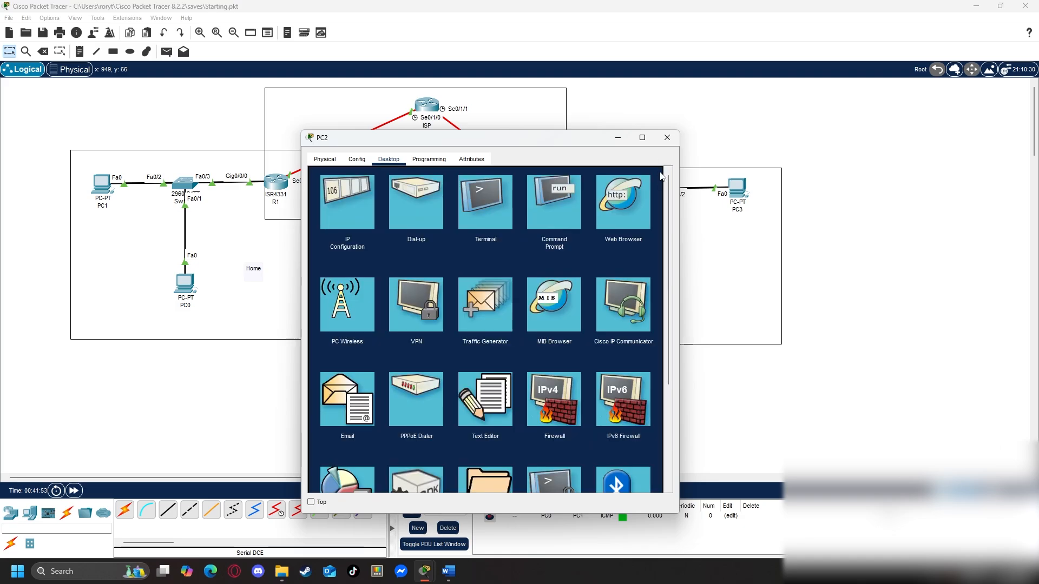
click(665, 138)
Assign PC3 in Home 2 the static IPv4 address 192.168.10.11 with subnet mask 255.255.255.0.
click(737, 188)
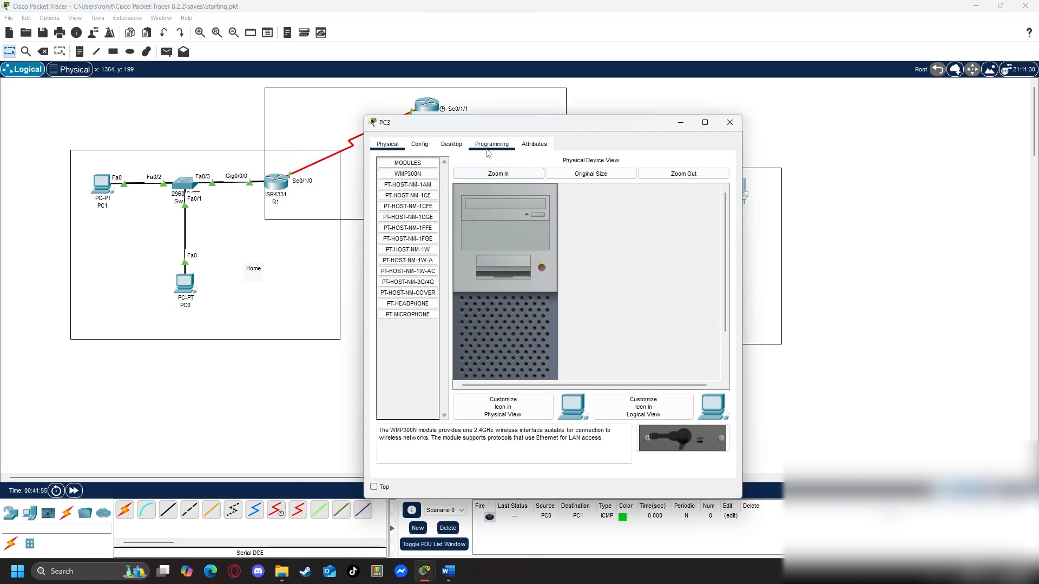
click(457, 146)
click(418, 201)
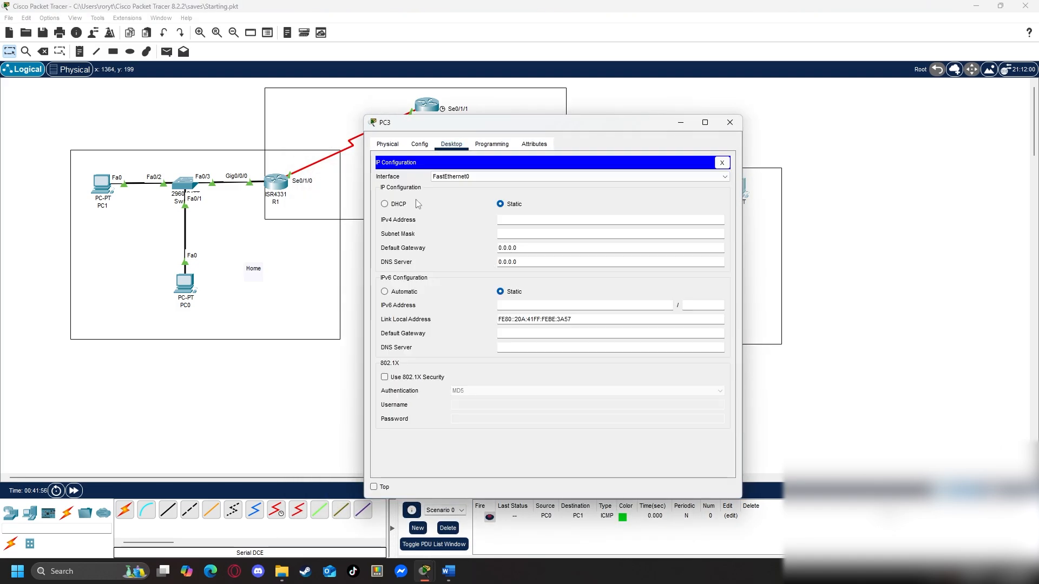
click(524, 219)
text(192.168.10.11)
key(Tab)
Set PC3's default gateway to 192.168.10.1 and close its configuration.
key(Tab)
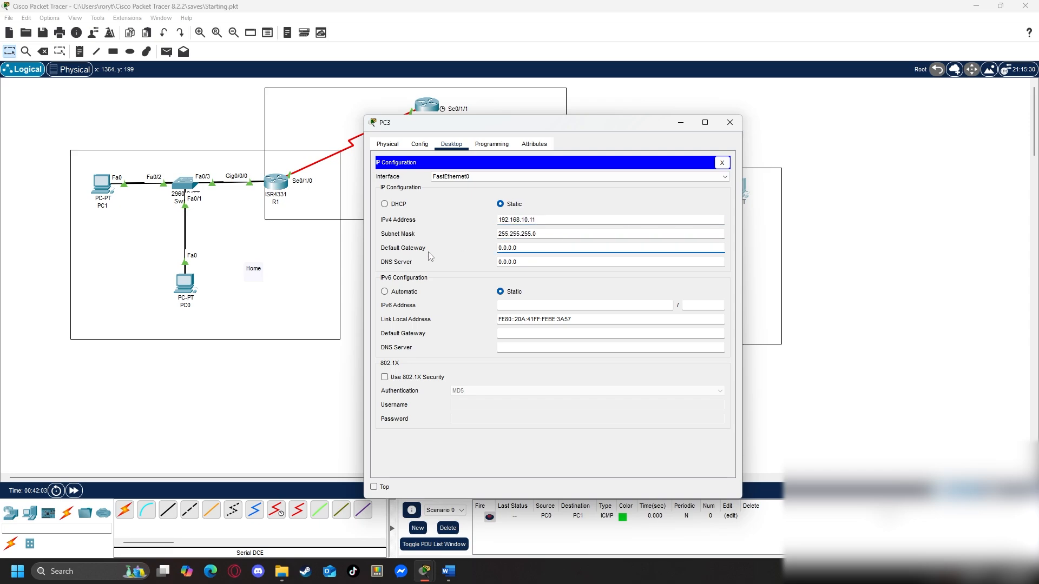
key(ctrl+a)
text(192.1)
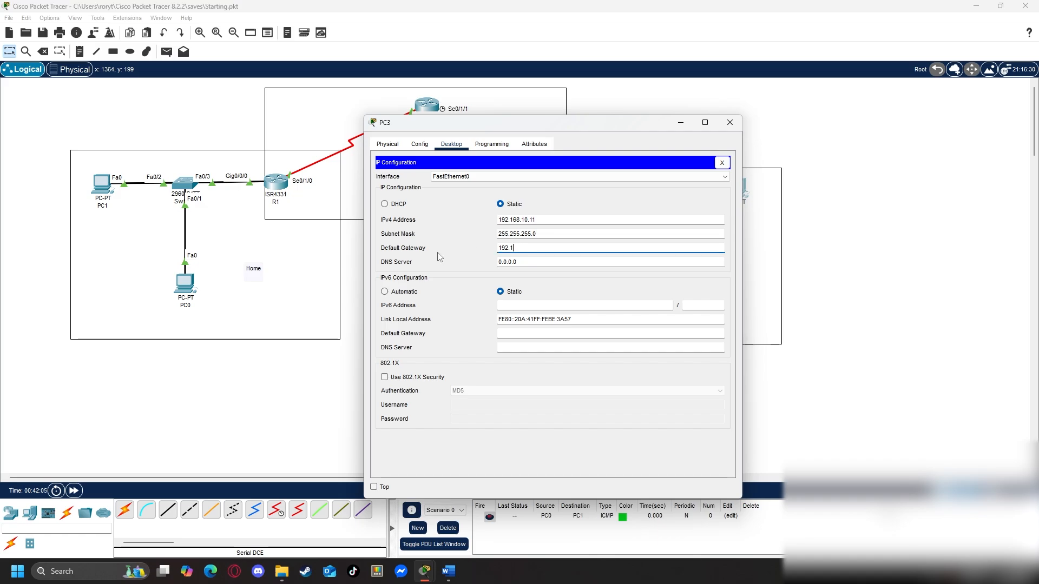
text(68.10.1)
click(721, 163)
click(730, 122)
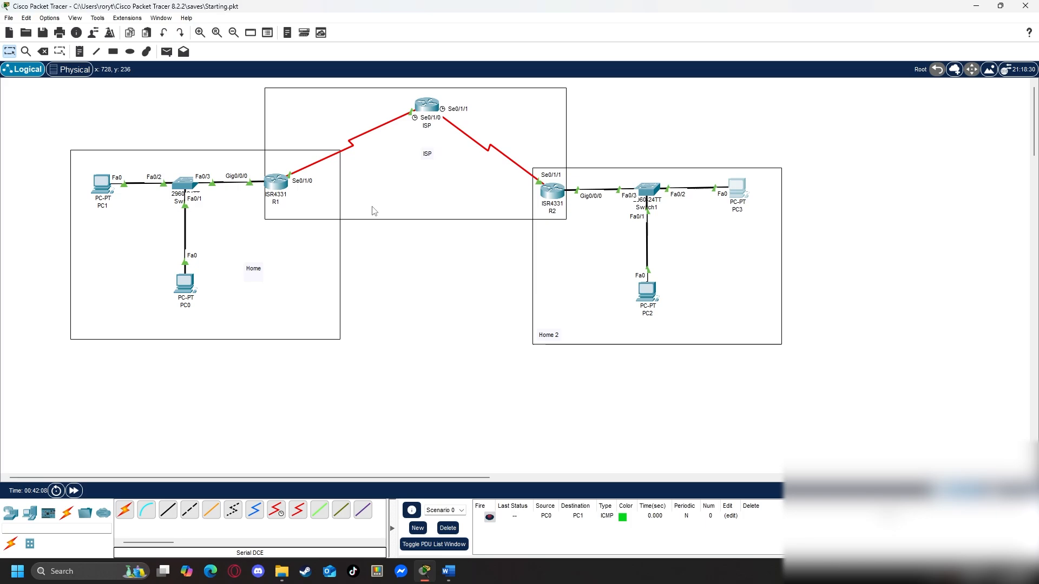
Set the default gateway of PC0 in the Home network to 192.168.1.1.
click(184, 281)
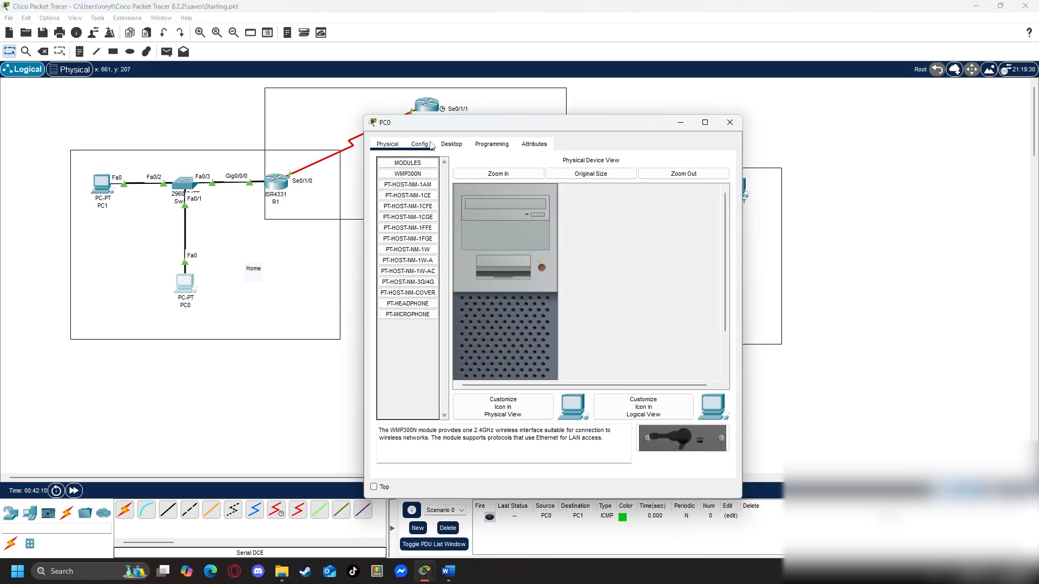
click(451, 144)
click(408, 199)
key(Tab)
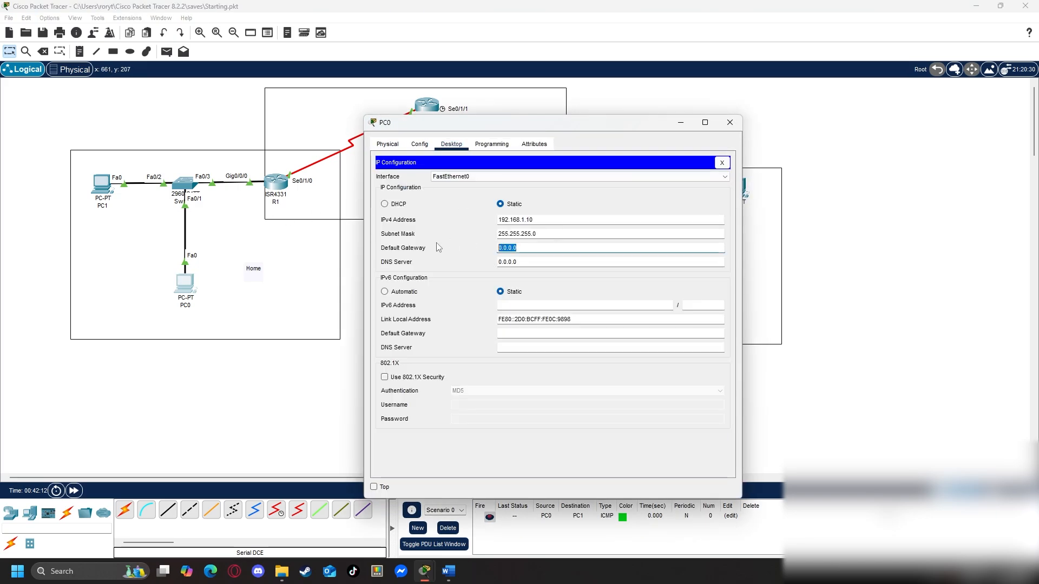
text(192.1)
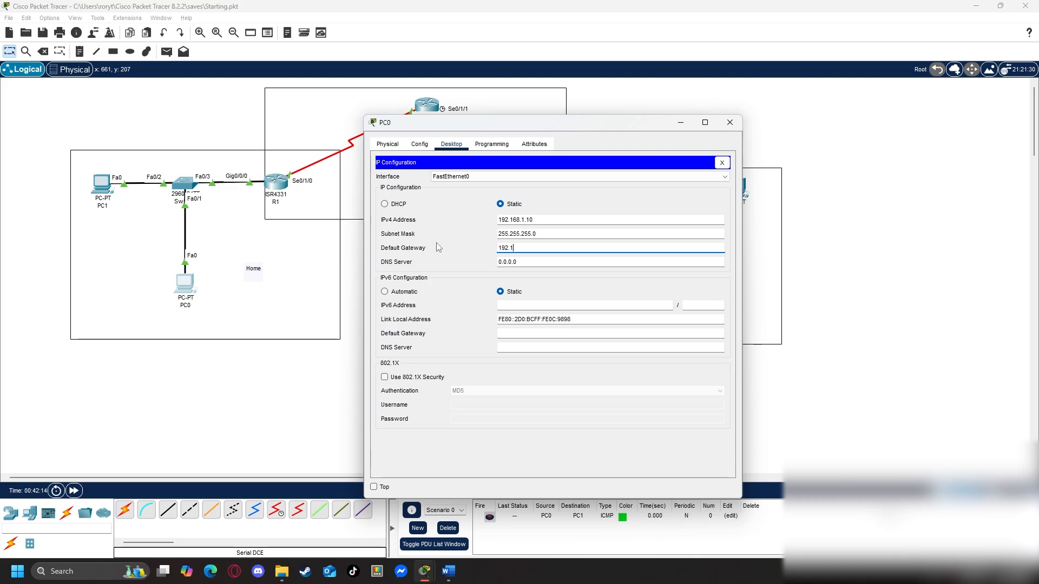
text(68.1.1)
click(729, 122)
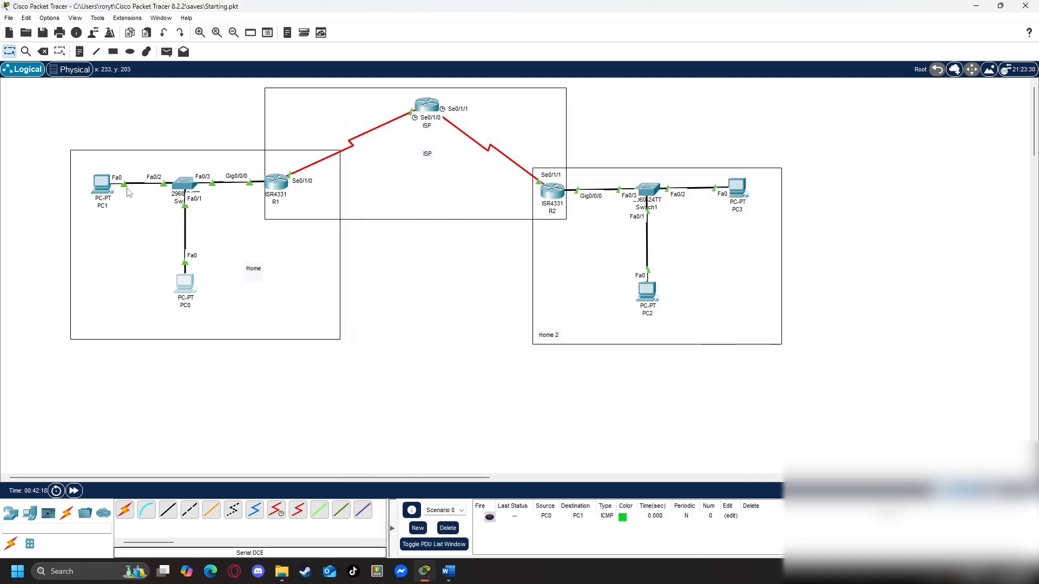
Set the default gateway of PC1 in the Home network to 192.168.1.1.
click(101, 184)
click(451, 144)
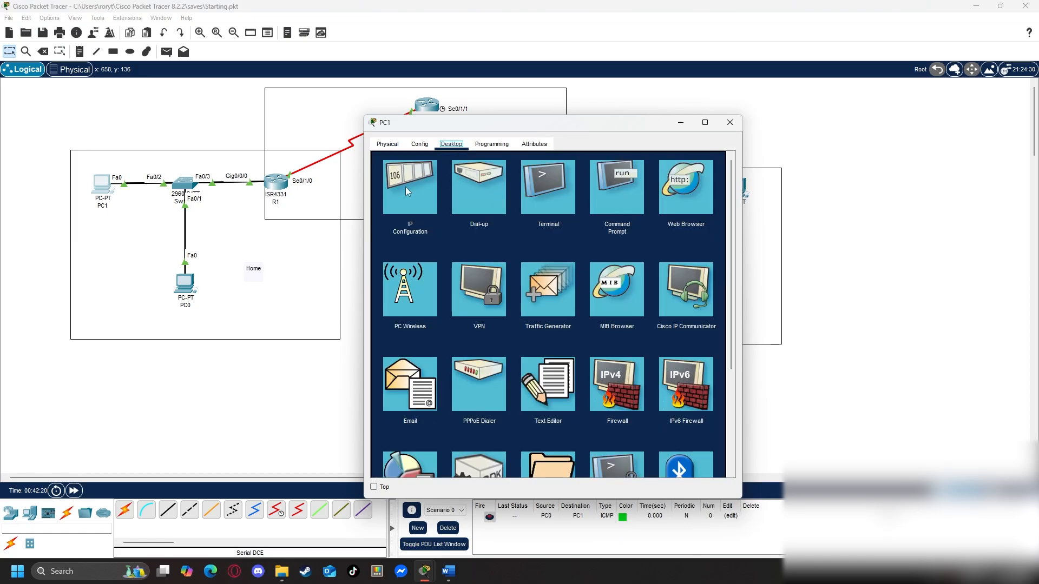
click(405, 186)
triple_click(530, 250)
text(192.168.1.)
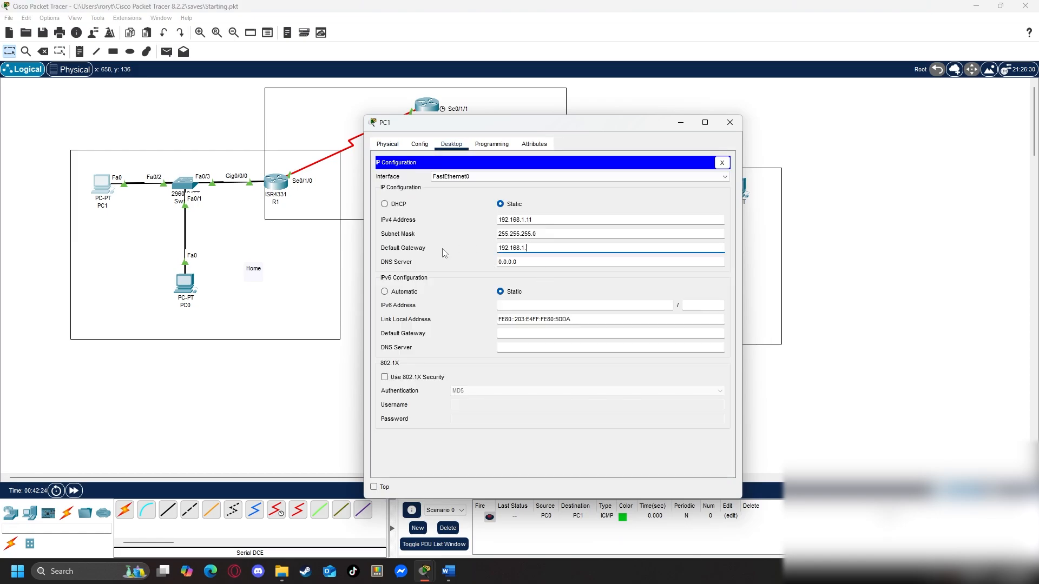
text(1)
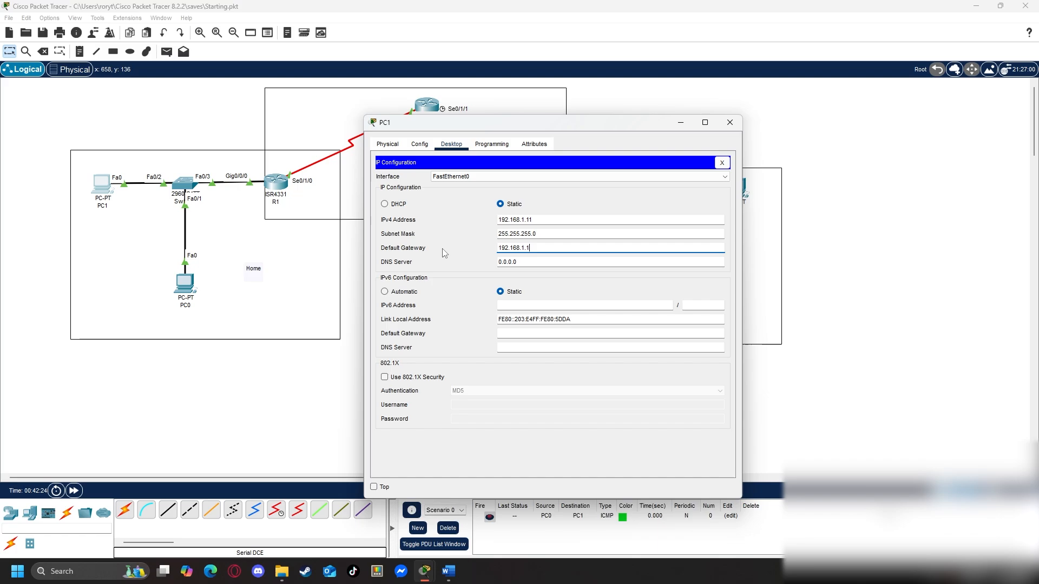
click(723, 161)
click(730, 122)
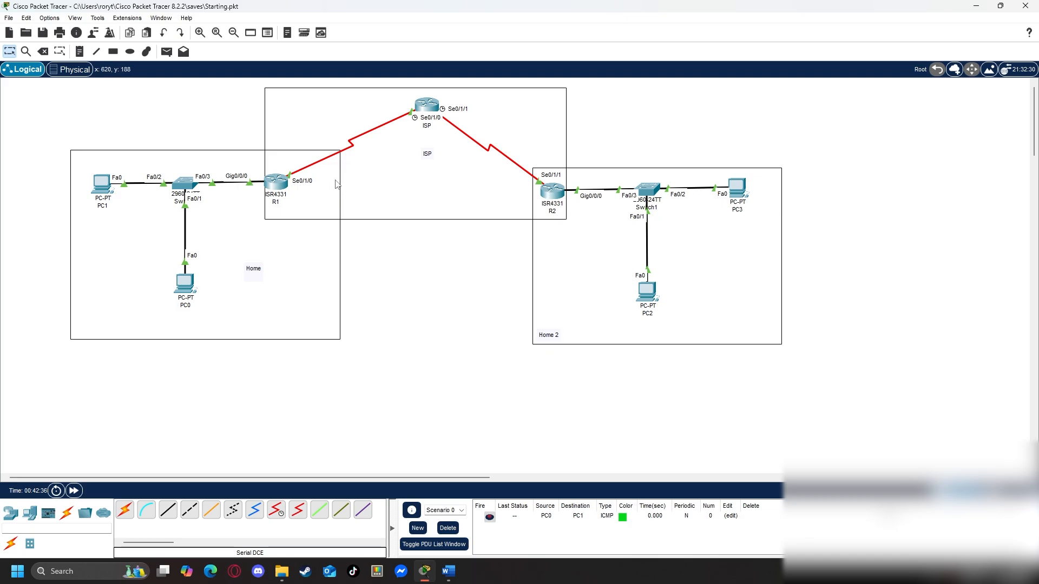
Ping 10.1.1.1 from router R2's command line and close its window.
click(552, 190)
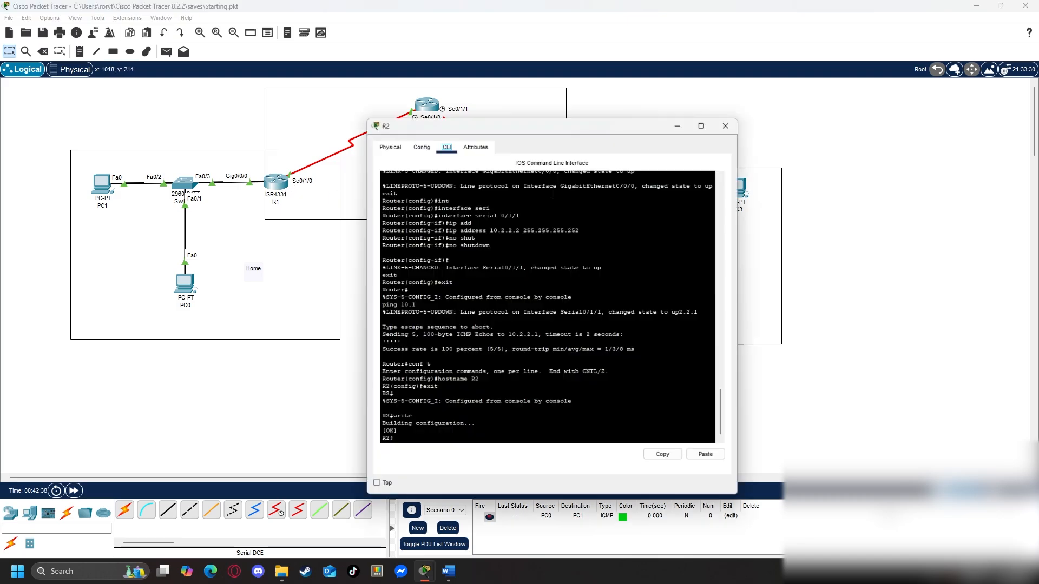
drag(568, 133, 764, 128)
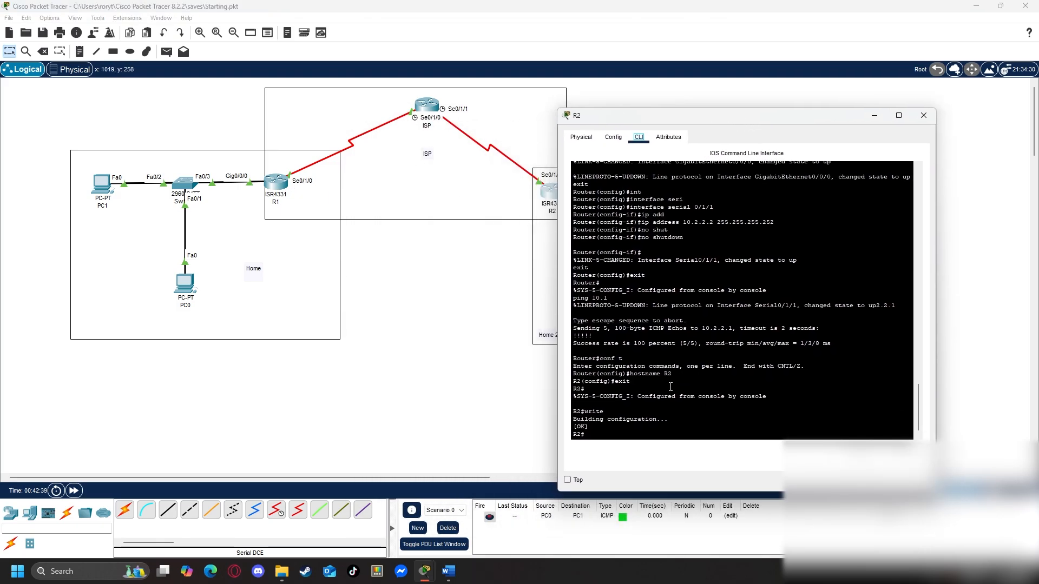
text(ping 10.1.1.1)
key(Return)
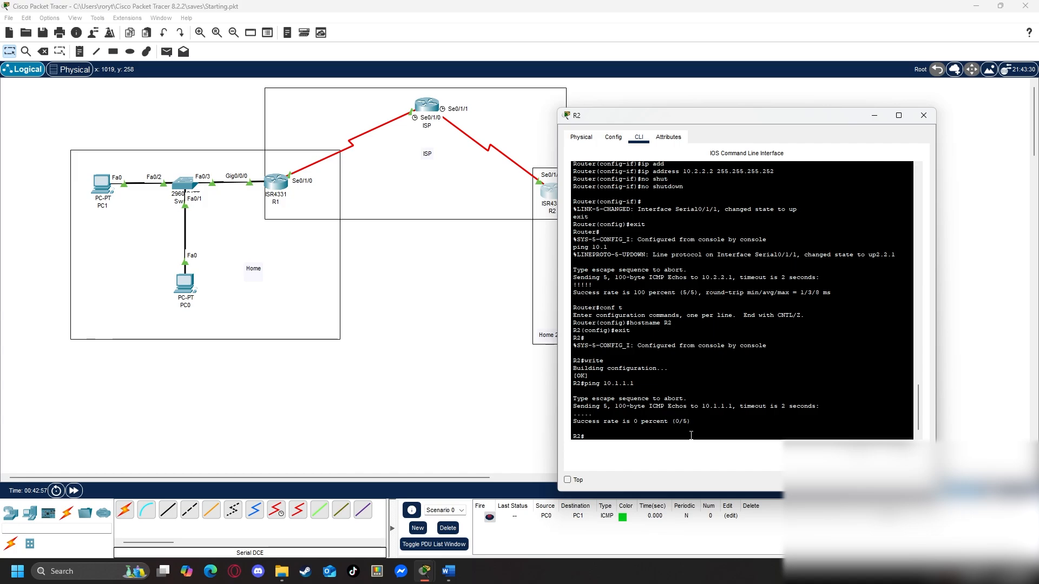
click(930, 124)
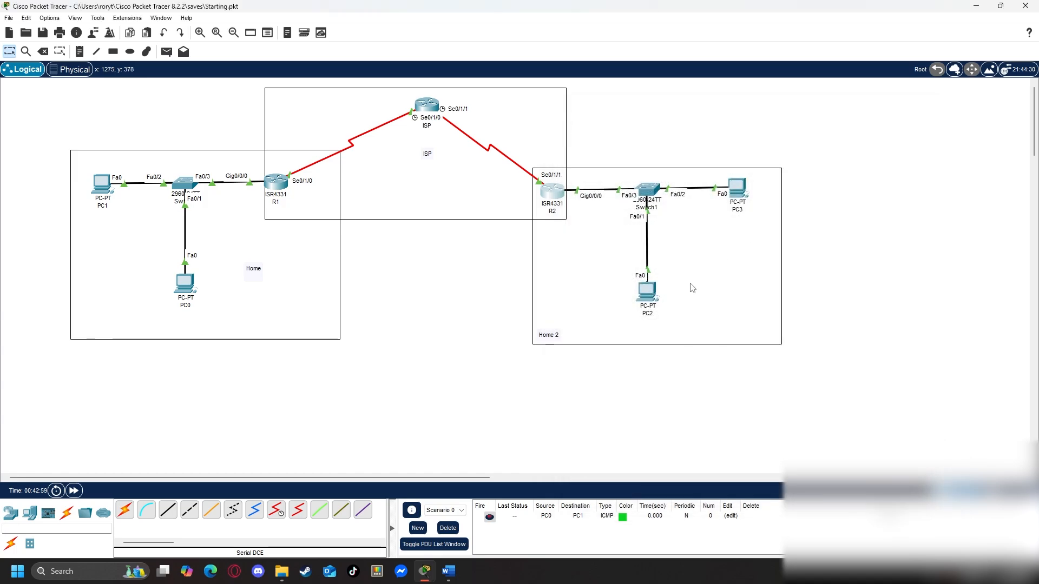
Ping the gateway 192.168.10.1 from PC2's Command Prompt, then close the PC2 window.
click(651, 291)
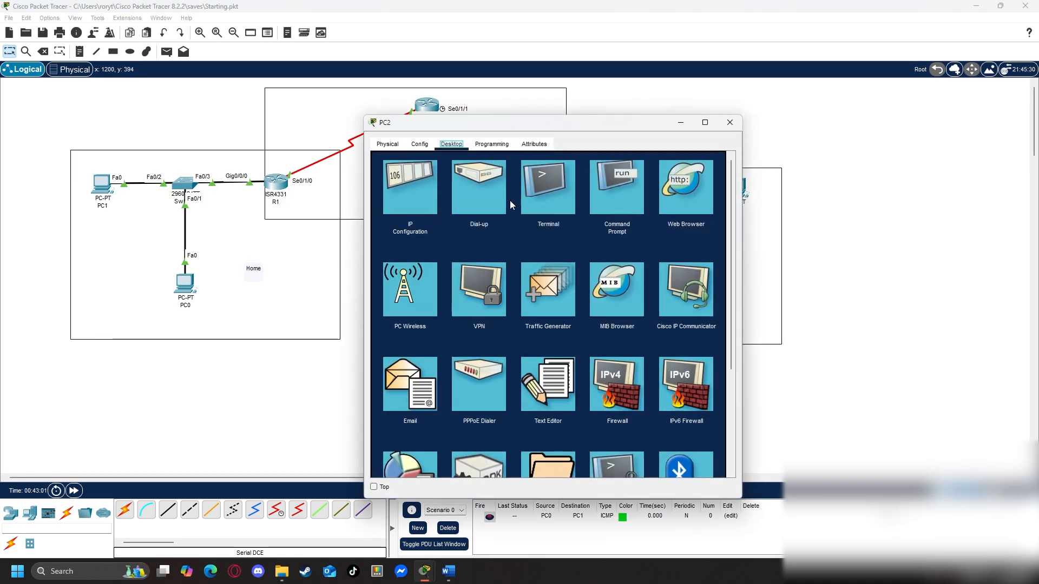
click(550, 193)
drag(564, 125, 399, 237)
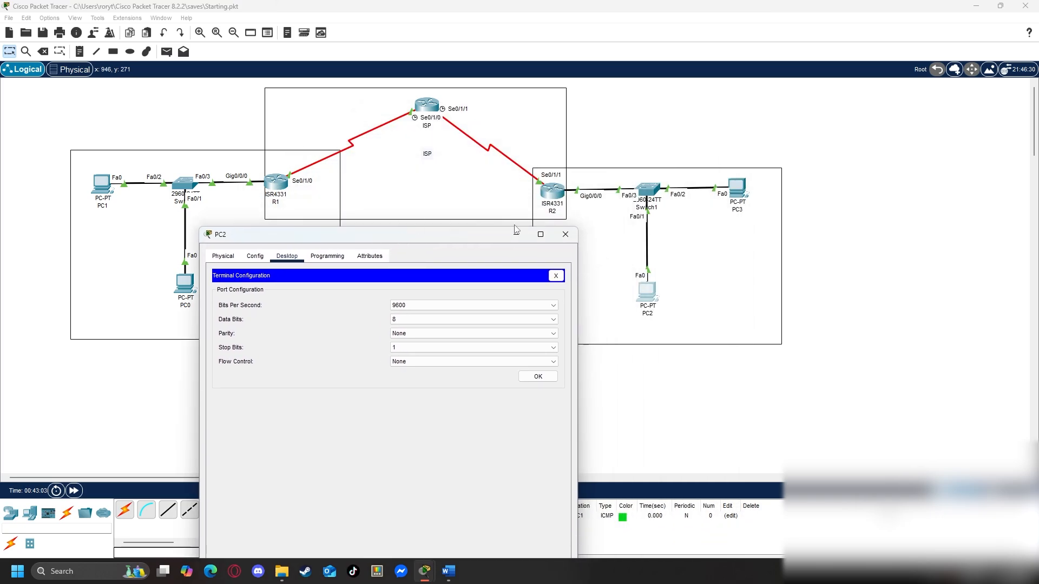
click(555, 276)
click(437, 308)
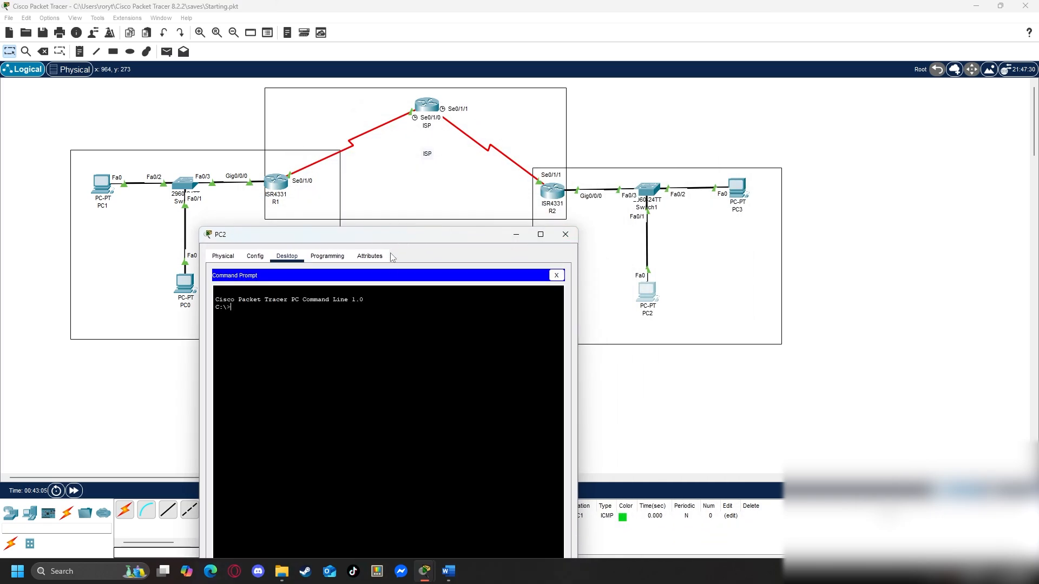
drag(392, 238, 340, 213)
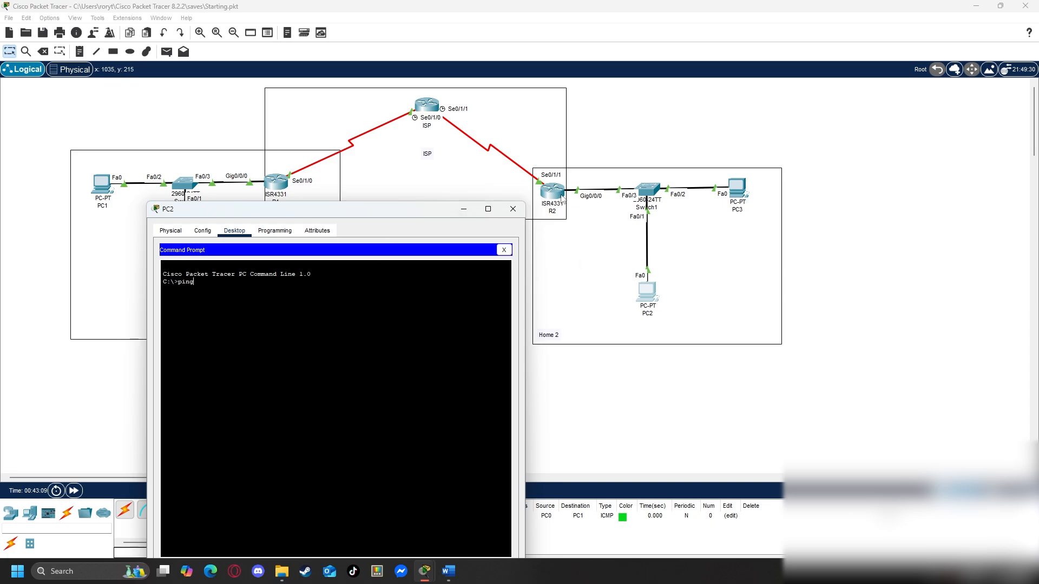
text(192.168.10.1)
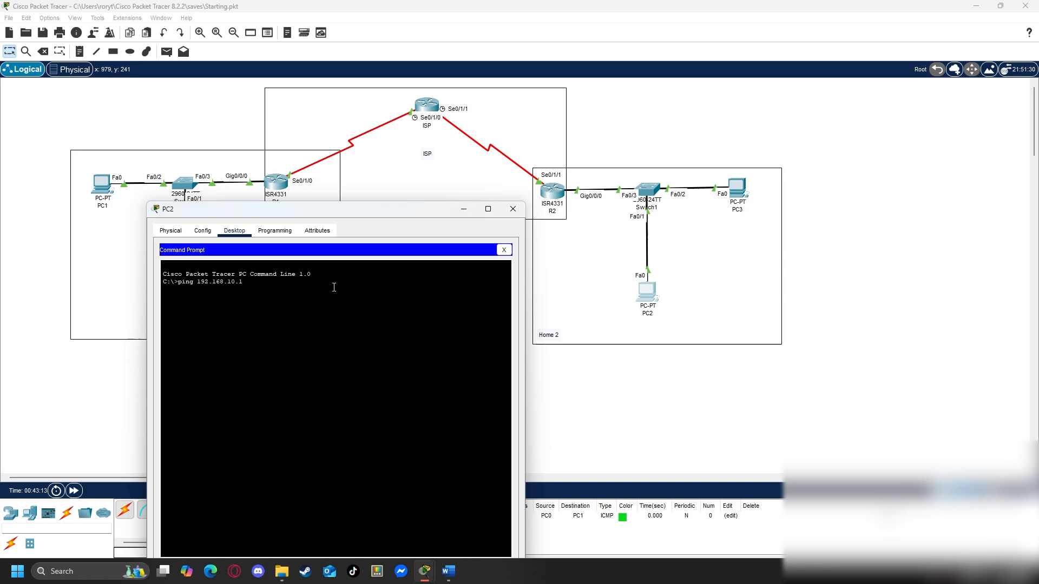
key(Return)
drag(292, 217, 230, 150)
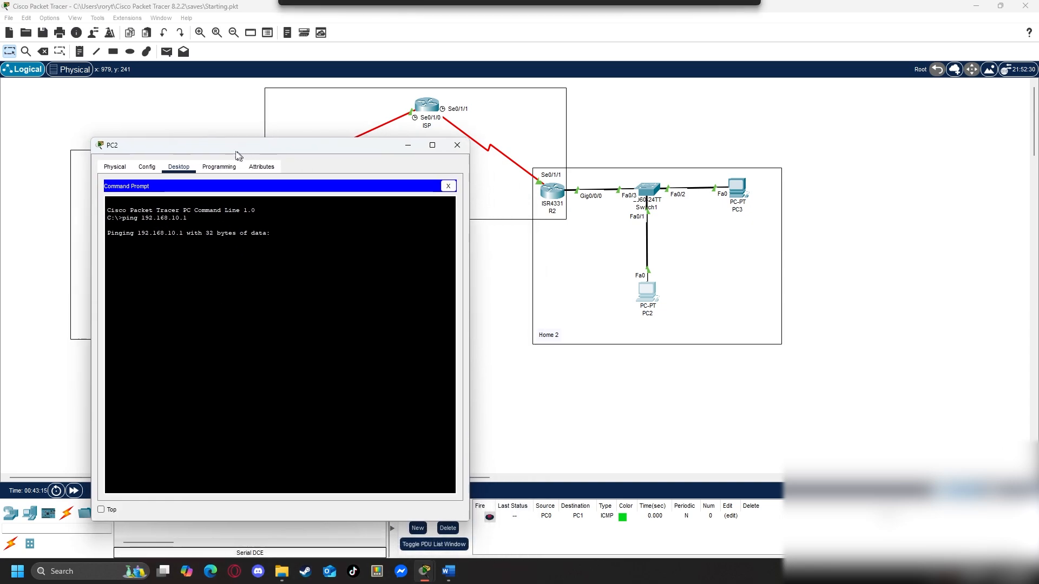
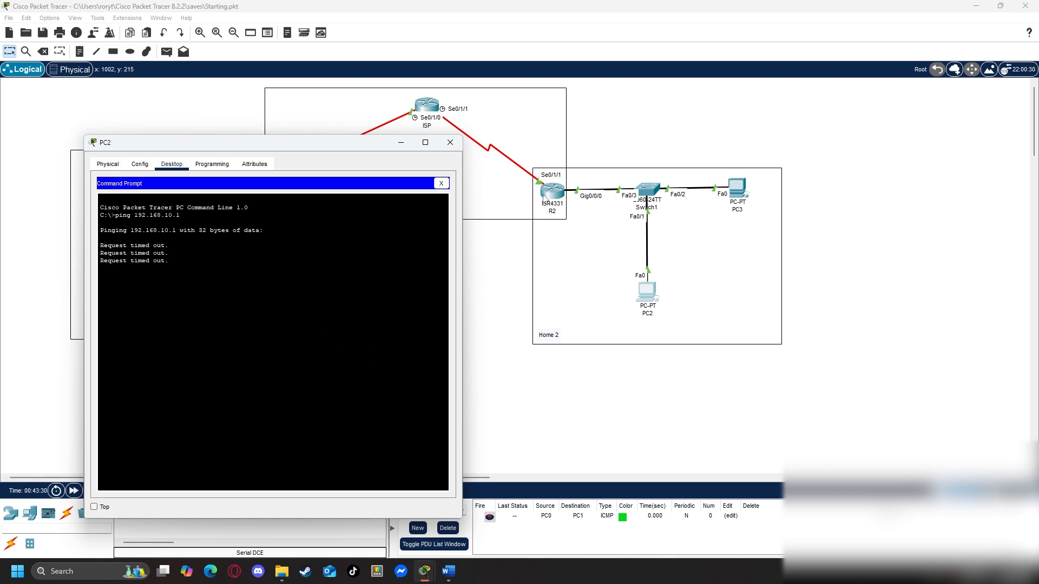
click(450, 142)
Display R2's running configuration with sh run and examine the addresses of its interfaces.
click(549, 192)
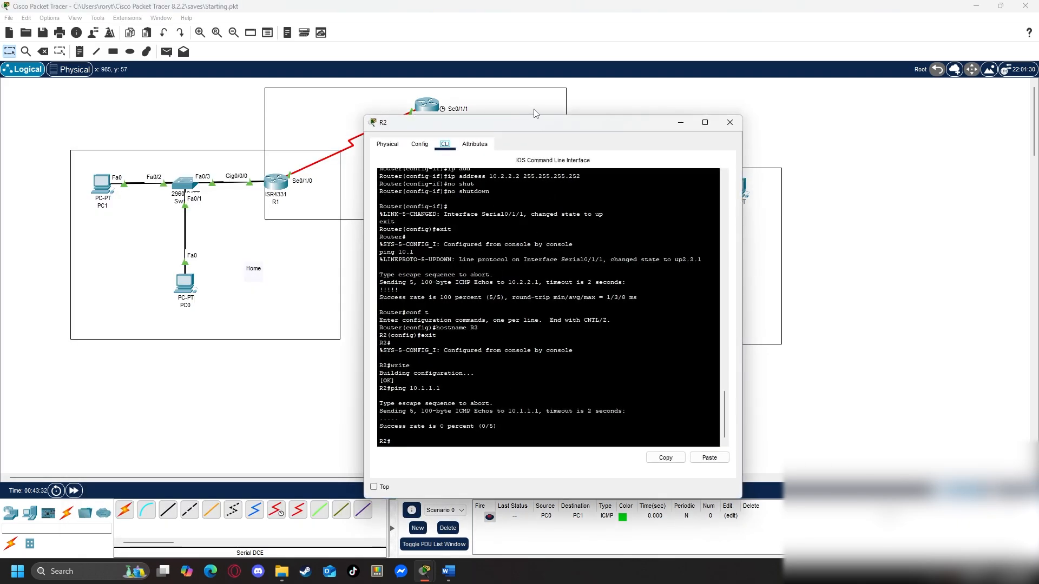
drag(536, 123, 247, 115)
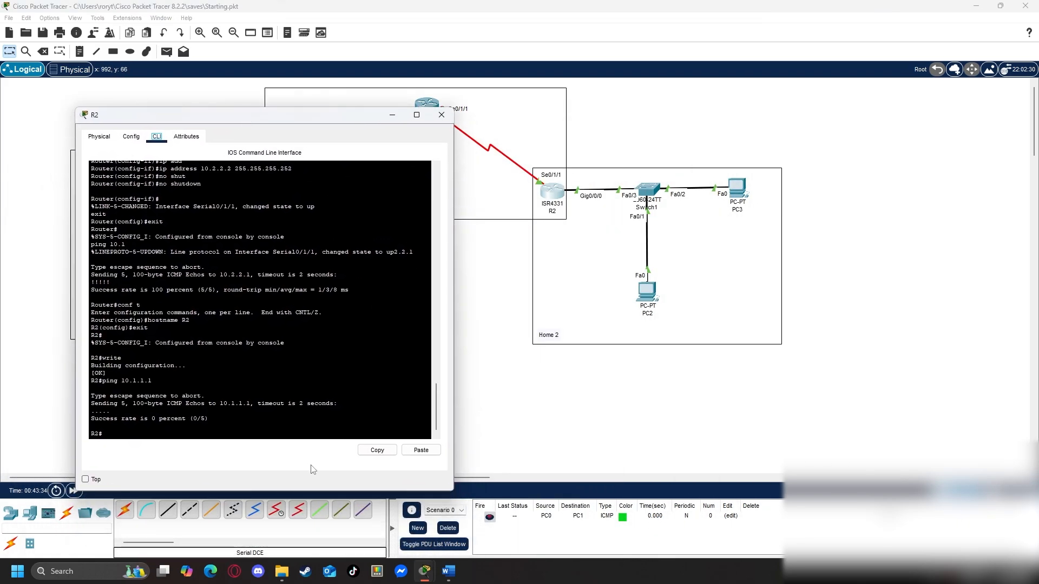
click(256, 422)
key(Return)
key(Return)
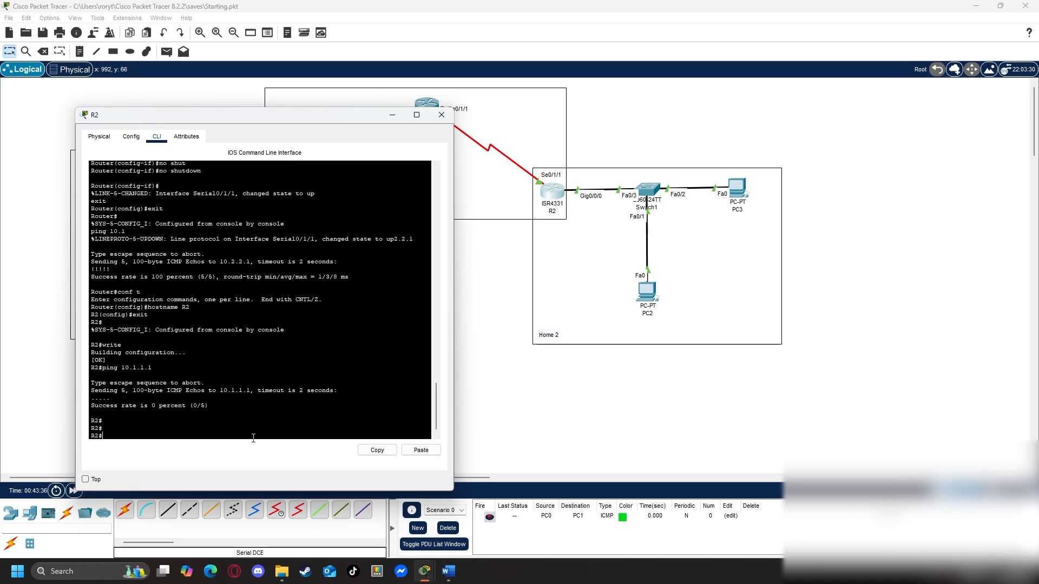
text(sh run)
key(Return)
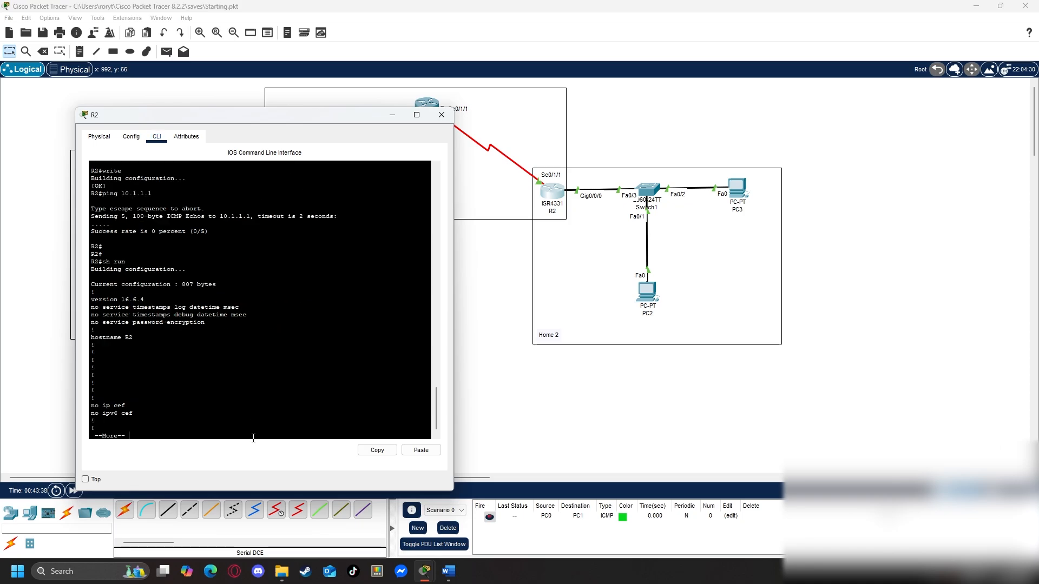
key(space)
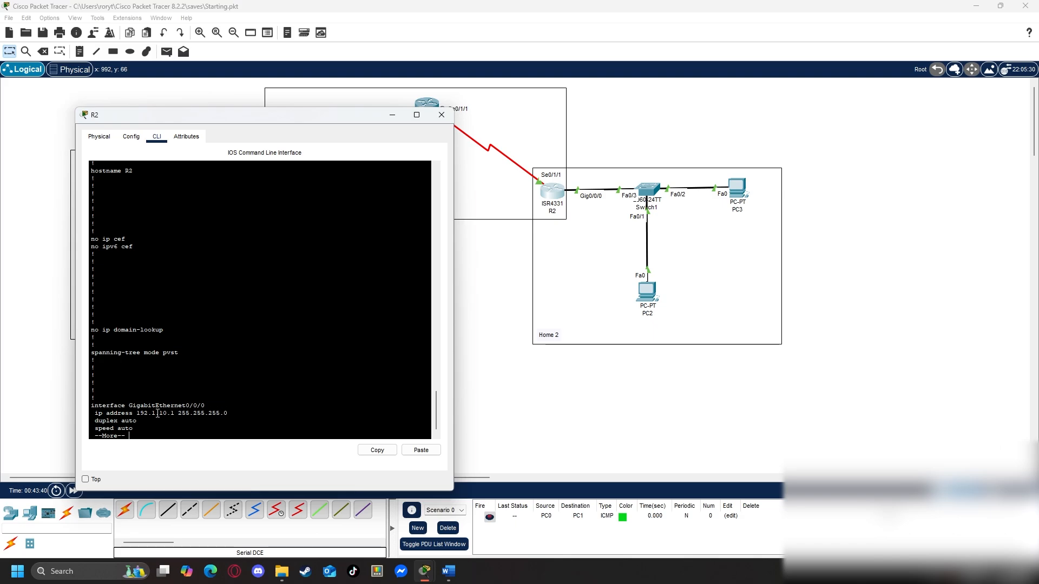
key(space)
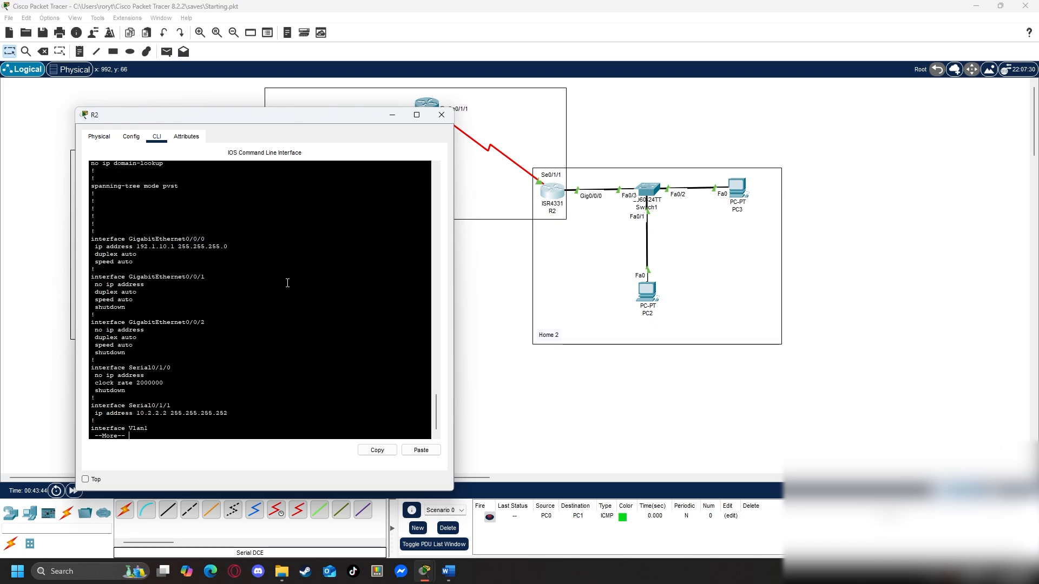
click(442, 114)
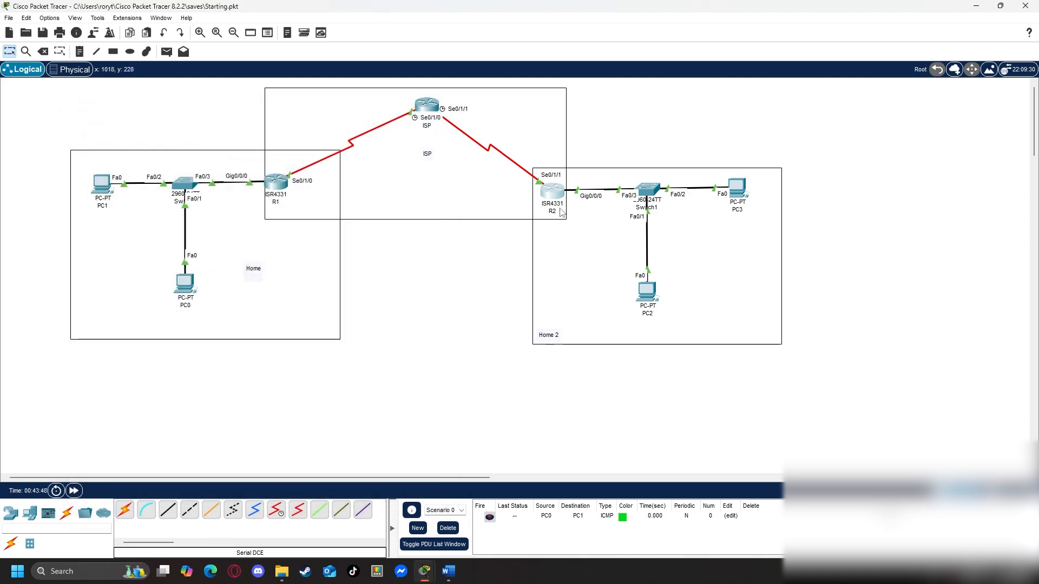
In Simulation mode, add a simple PDU from PC2 to router R2 and play the simulation.
click(649, 293)
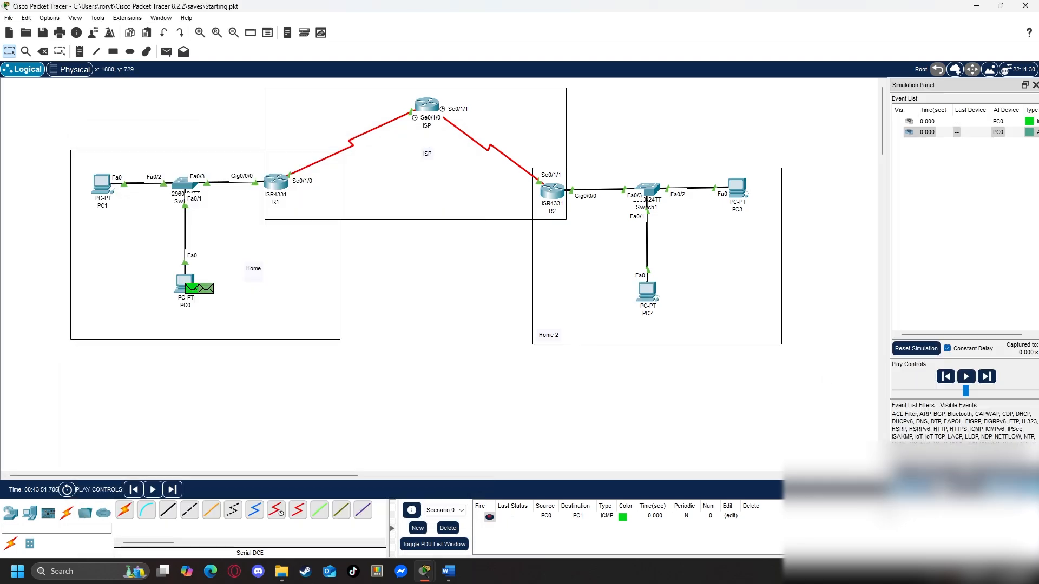
click(167, 52)
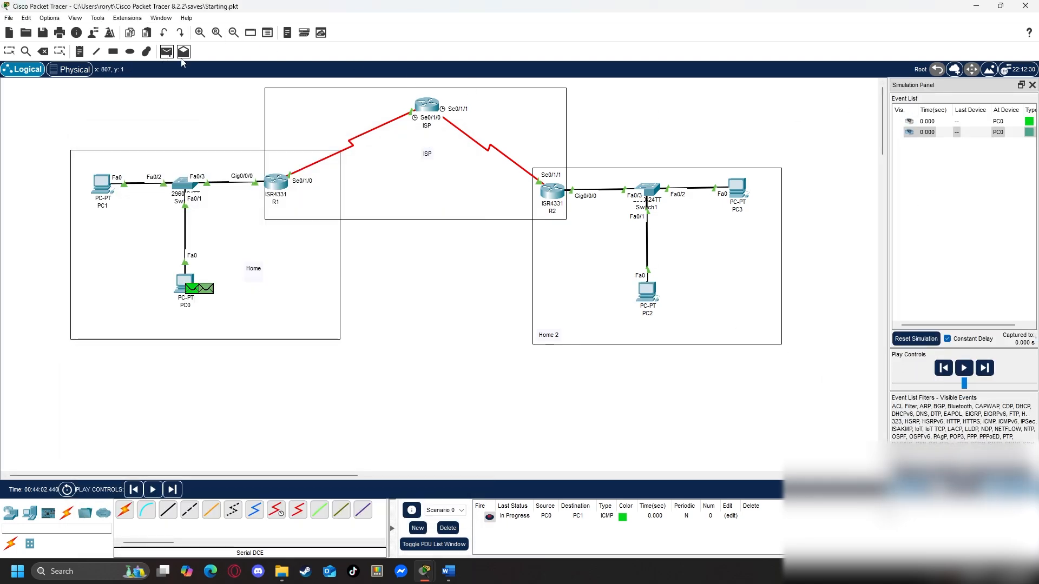
click(640, 291)
click(553, 193)
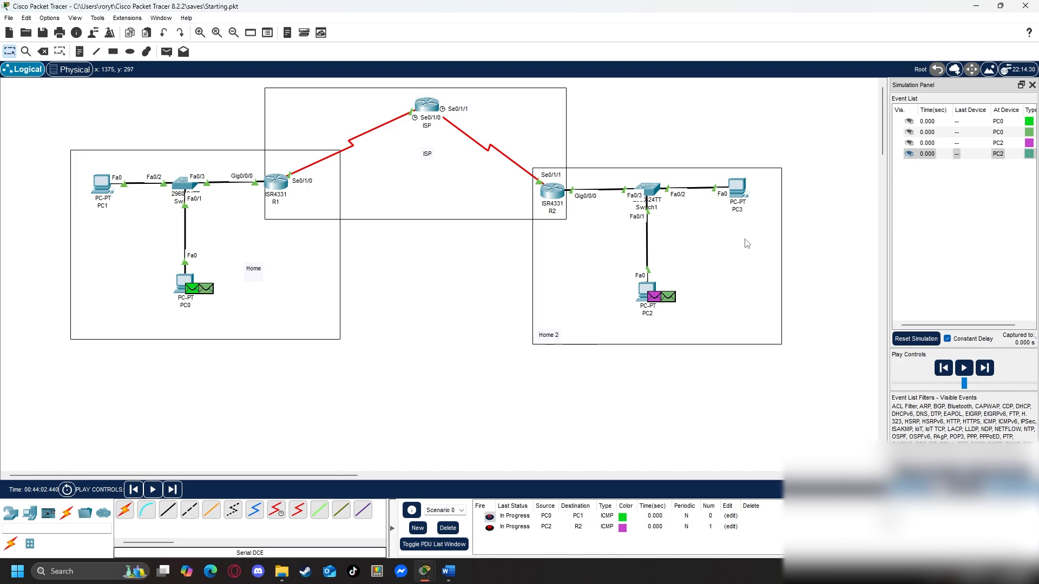
click(963, 368)
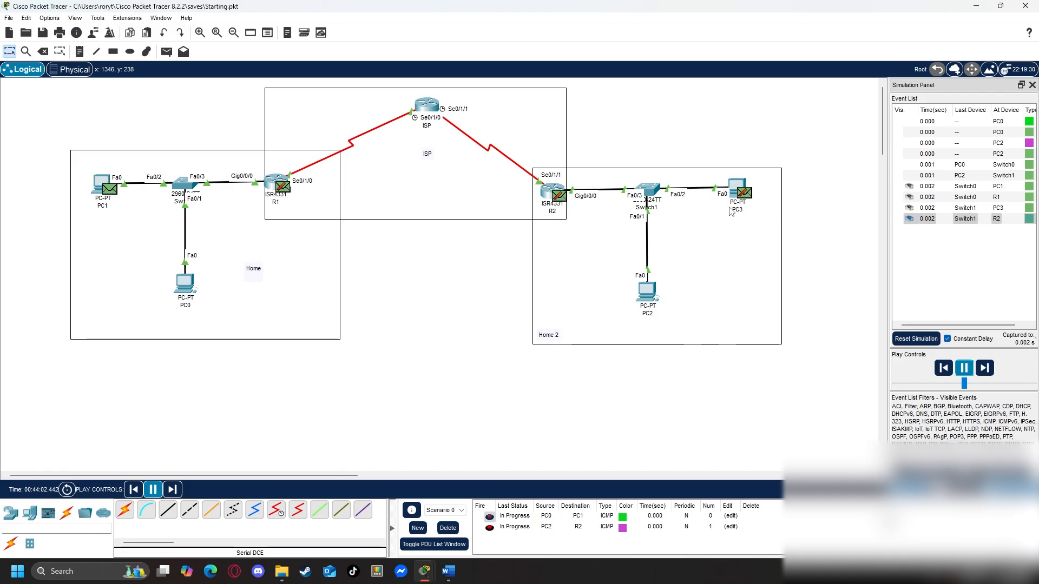
click(1032, 85)
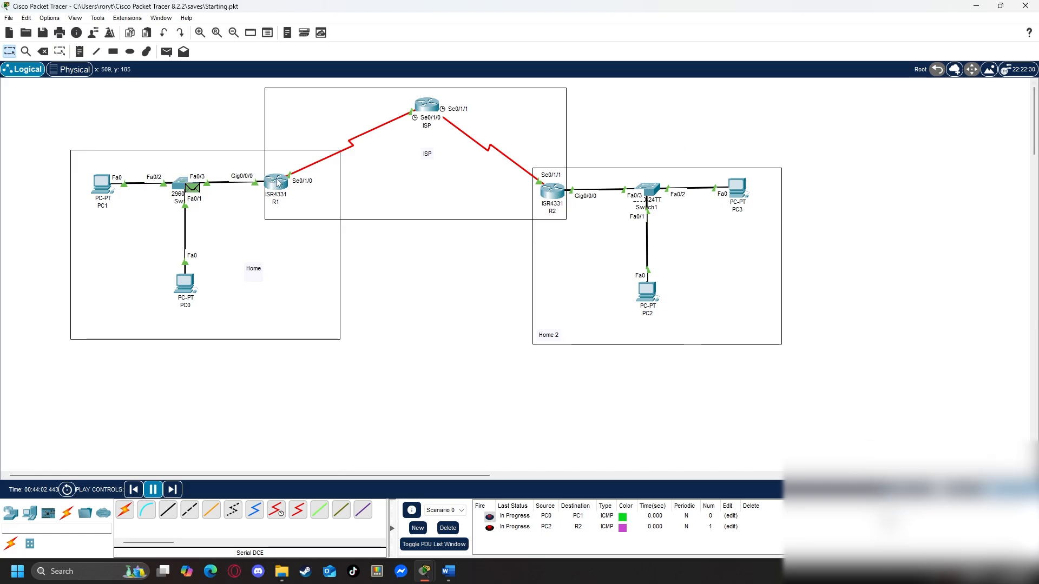
Ping the gateway 192.168.1.1 from PC0's Command Prompt in the Home network.
click(184, 283)
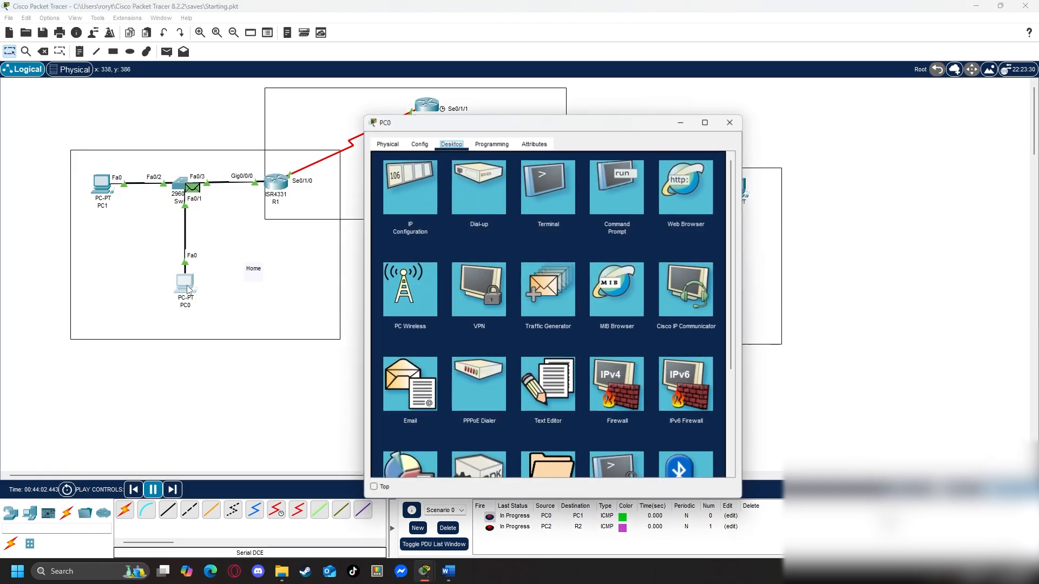
click(573, 194)
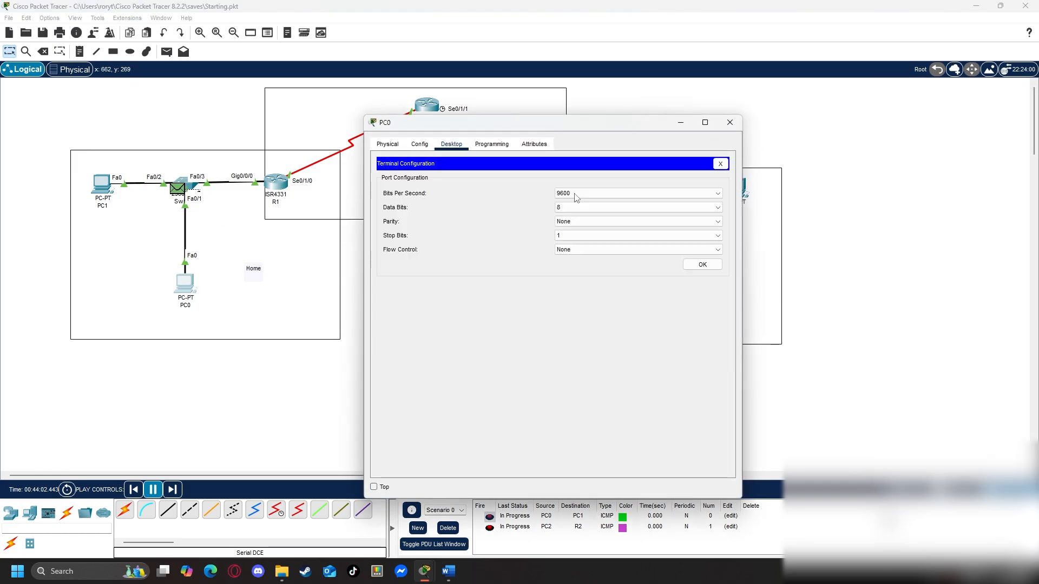
click(724, 165)
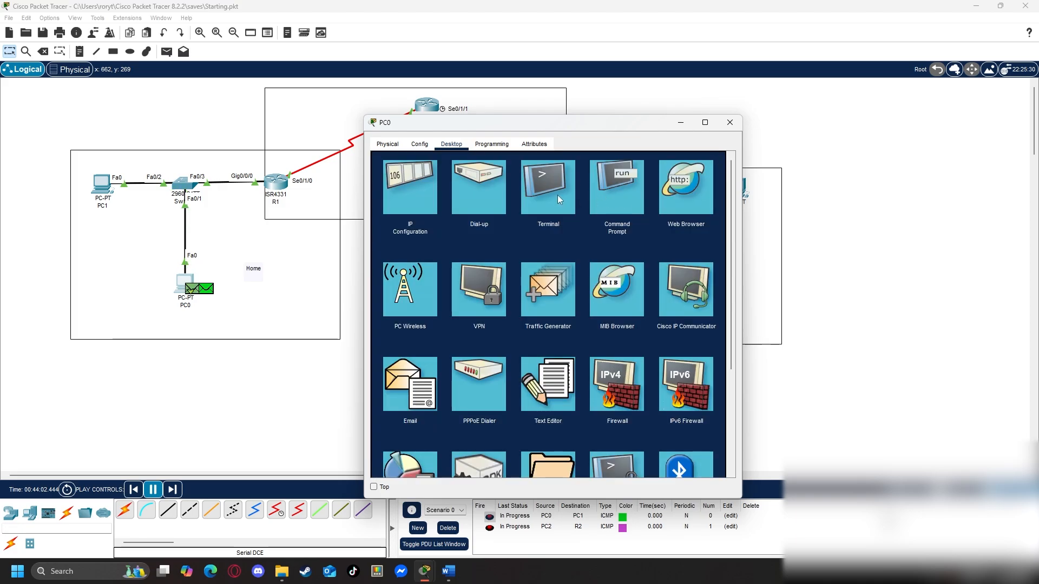
click(616, 187)
text(pi)
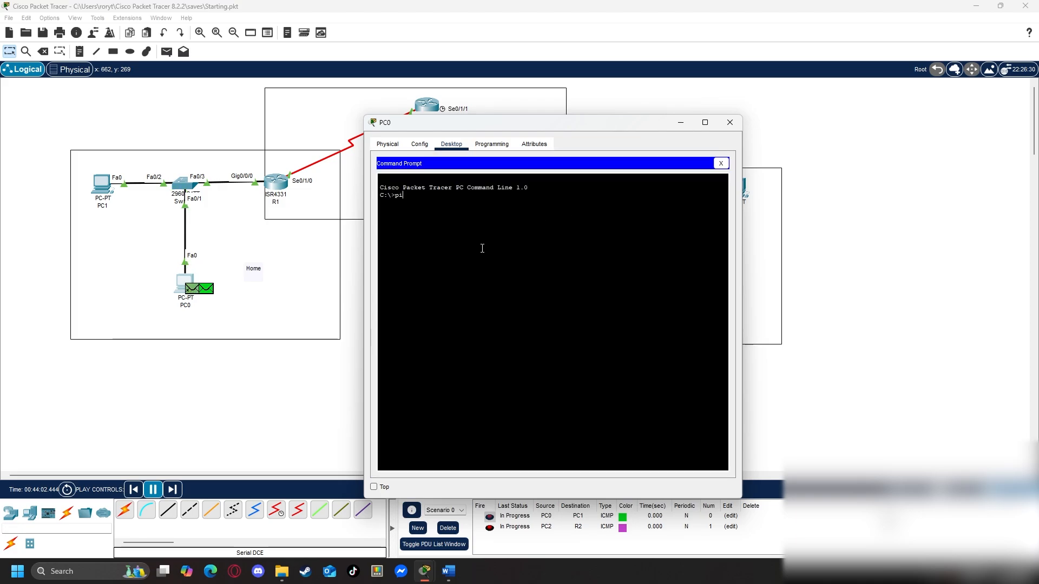
text(ng 192.)
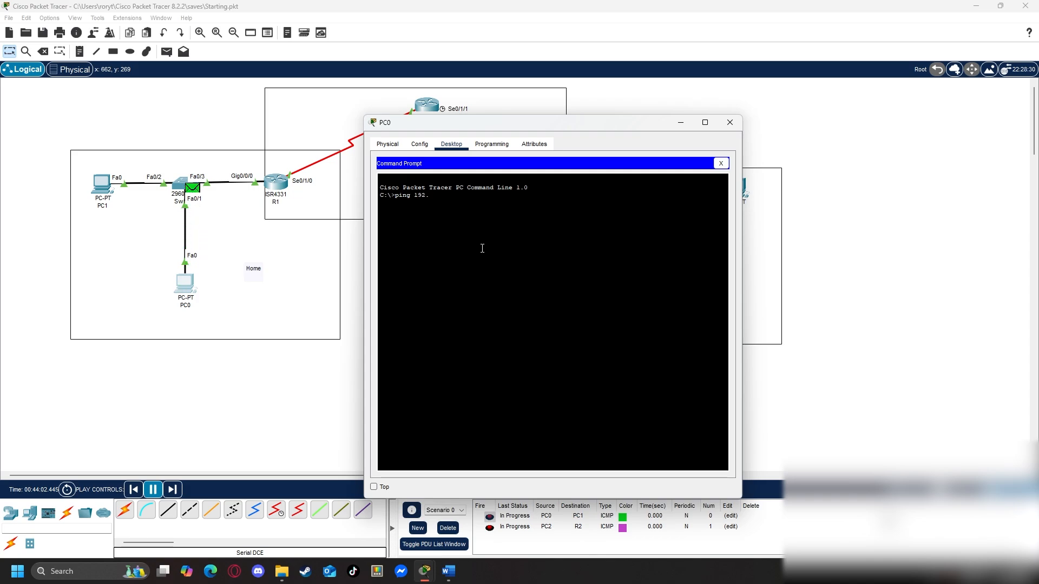
text(016.1.1)
key(Return)
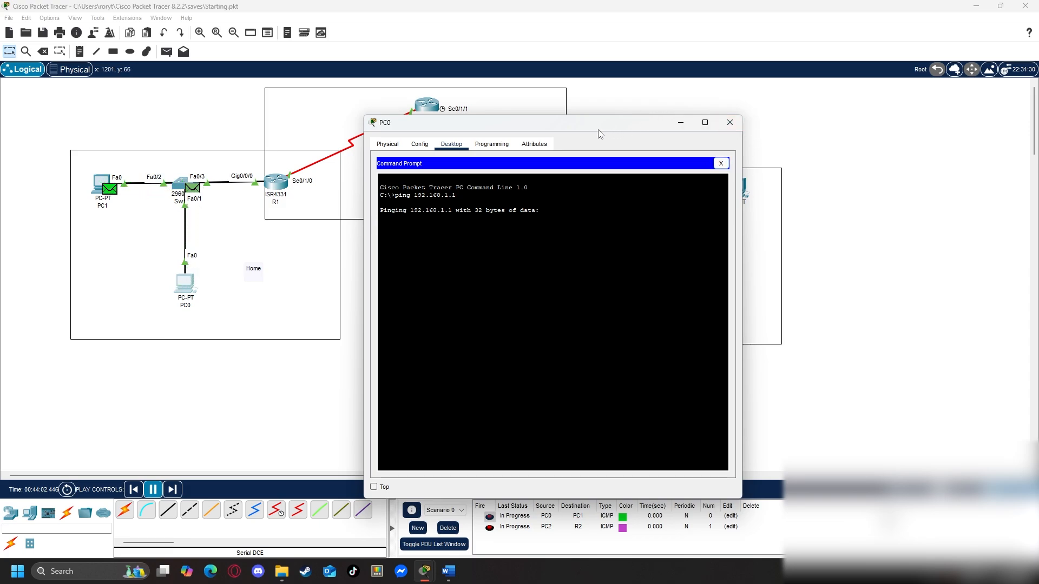
drag(600, 135, 780, 140)
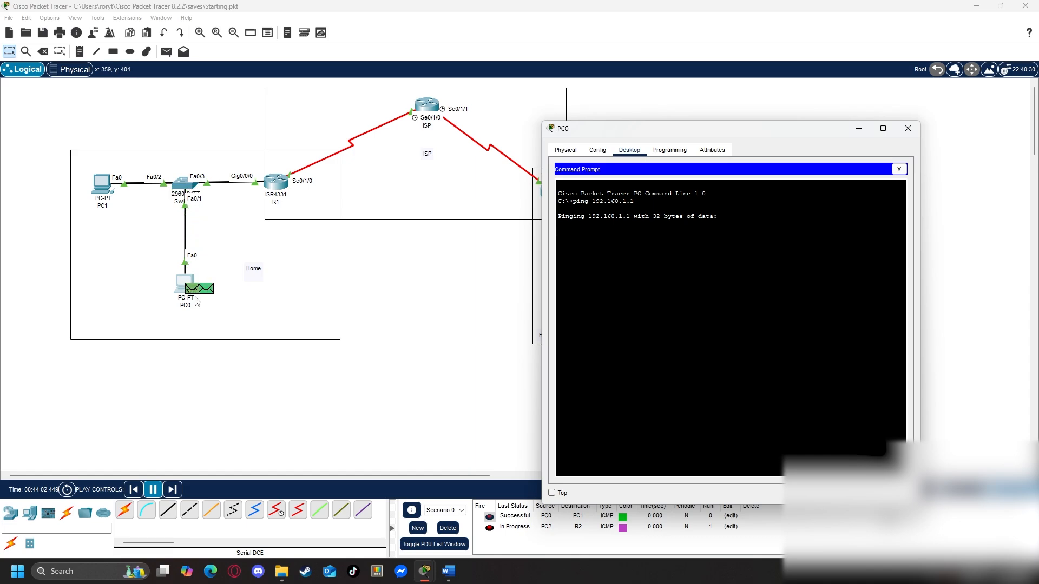
drag(639, 137, 451, 128)
Return to Realtime mode and examine the ping results in the Command Prompts of PC0 and PC2.
click(956, 490)
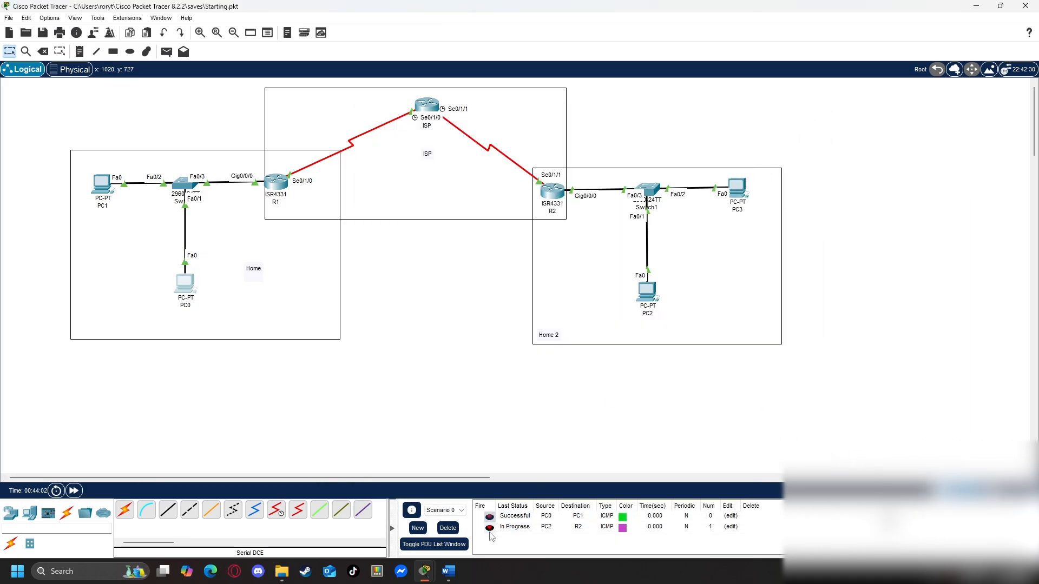
mouse_move(424, 572)
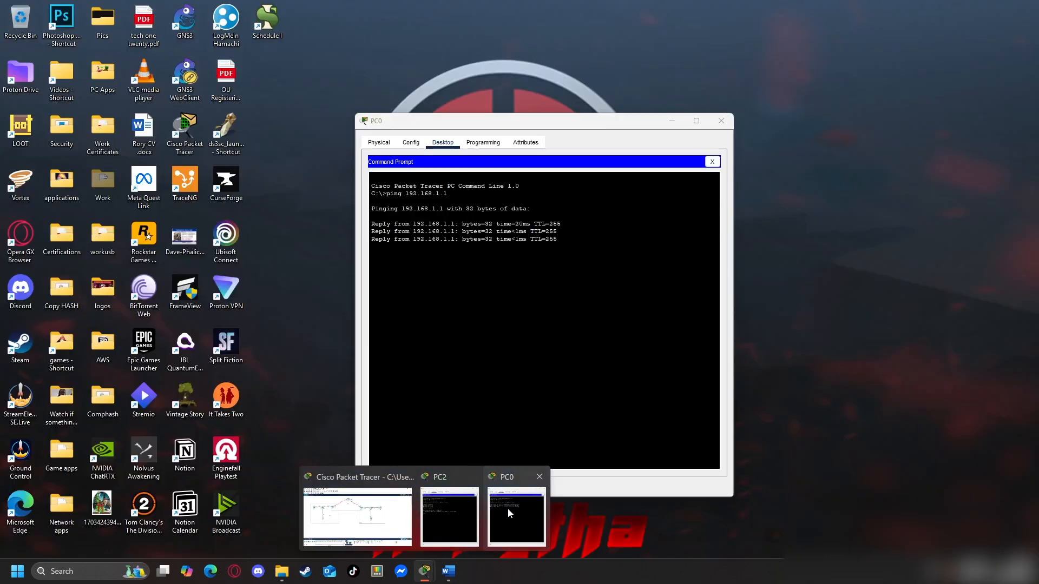
click(508, 512)
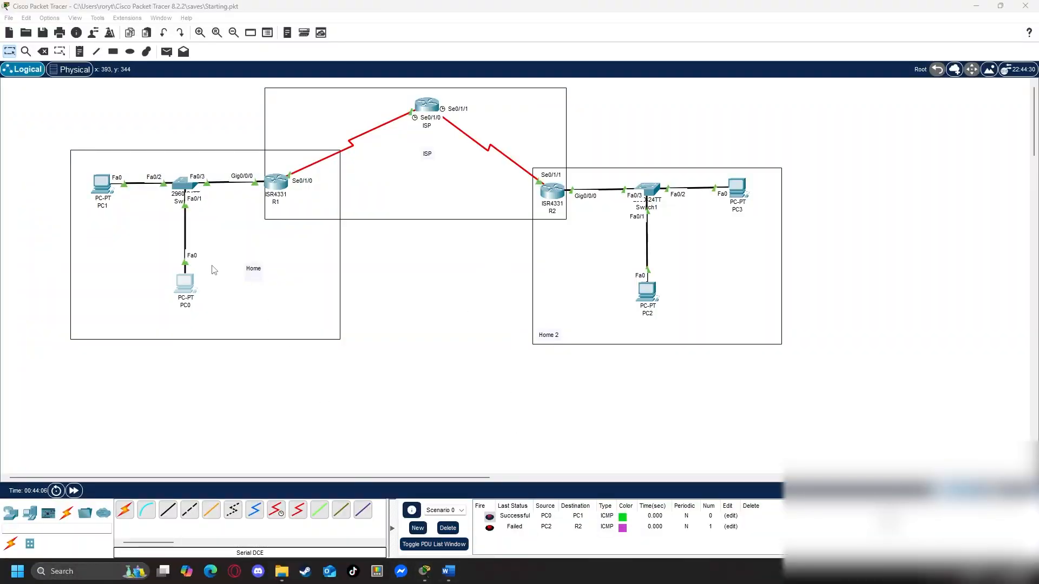
click(185, 280)
drag(537, 122, 276, 109)
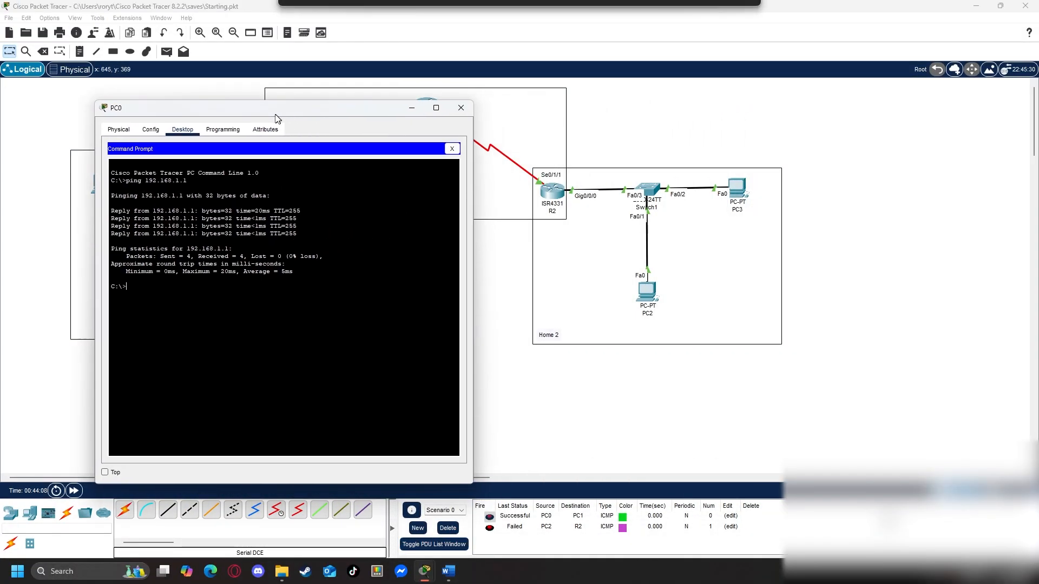
click(653, 300)
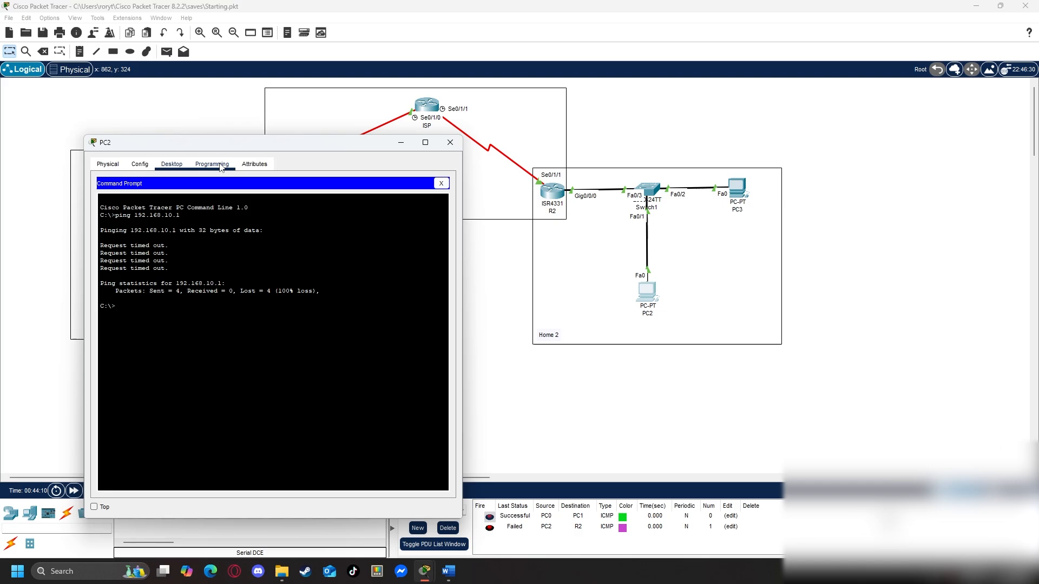
Close PC2's window and ping the gateway 192.168.10.1 from PC3's Command Prompt.
drag(341, 142, 543, 157)
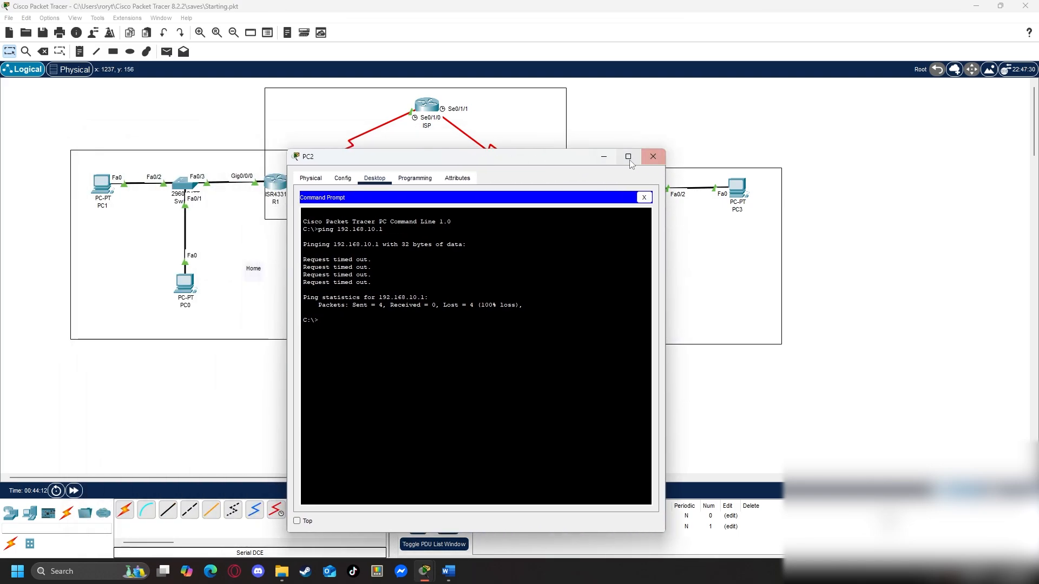
click(653, 157)
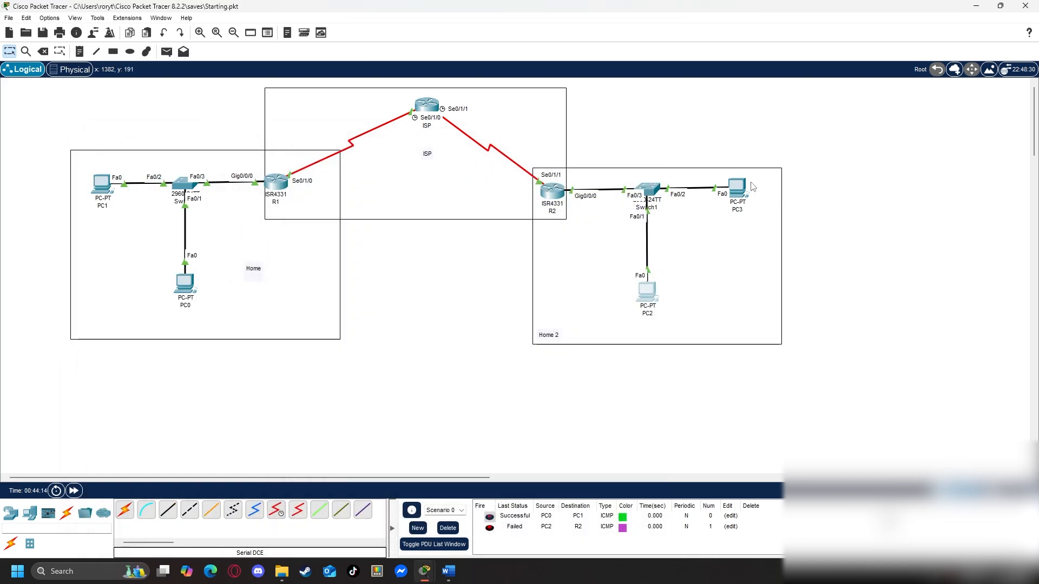
click(737, 189)
click(627, 202)
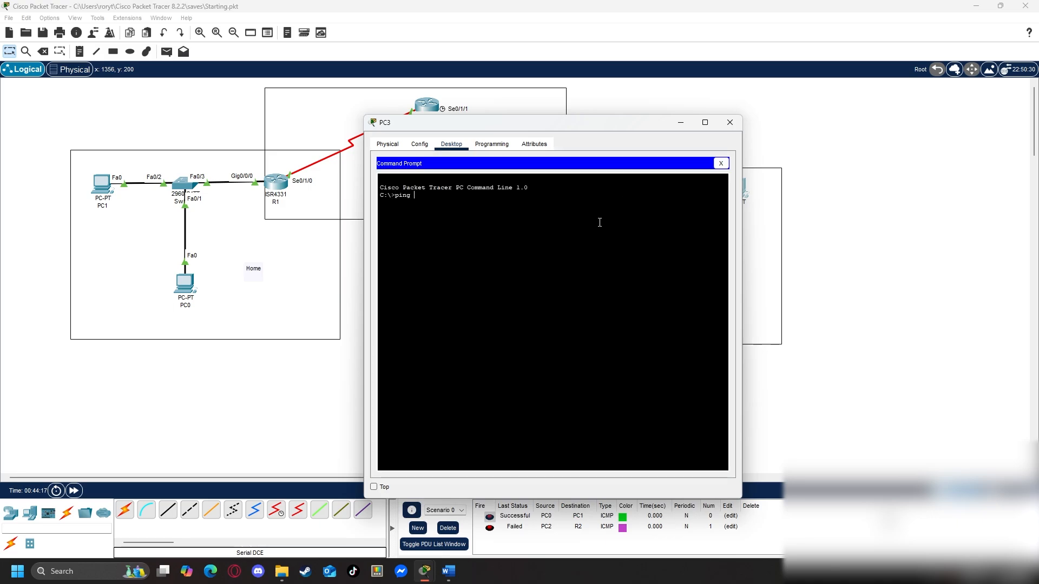
text(ping 192.168.10.1)
key(Return)
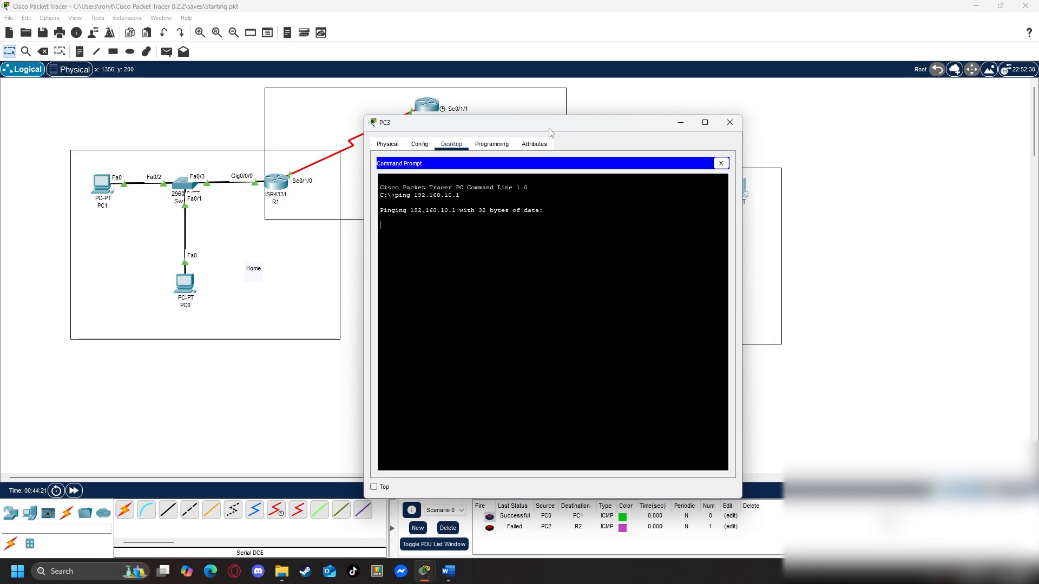
drag(549, 129, 271, 100)
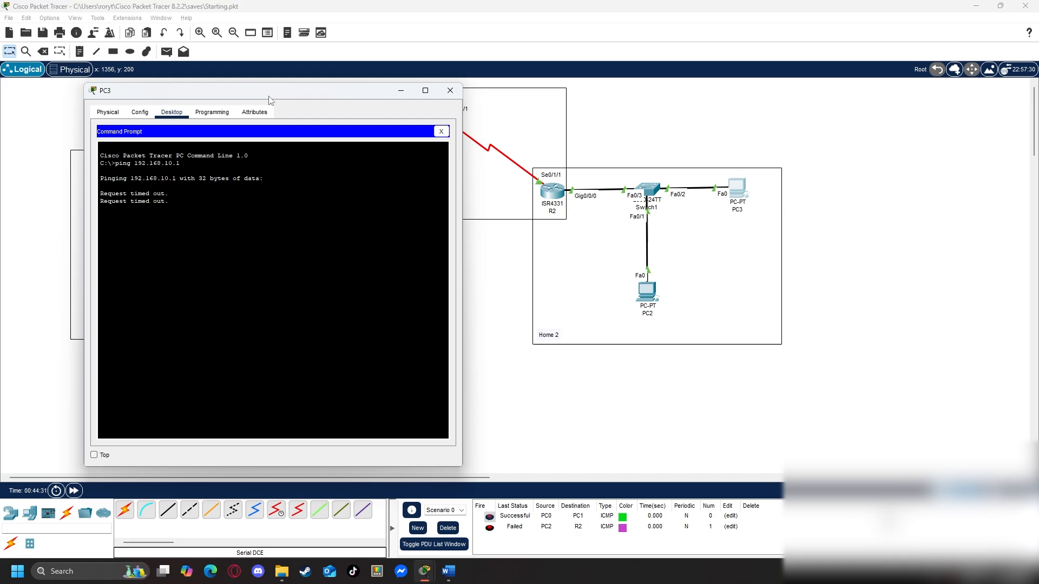
Examine the GigabitEthernet0/0/0 address in R2's running configuration and leave the listing for the privileged prompt.
click(552, 192)
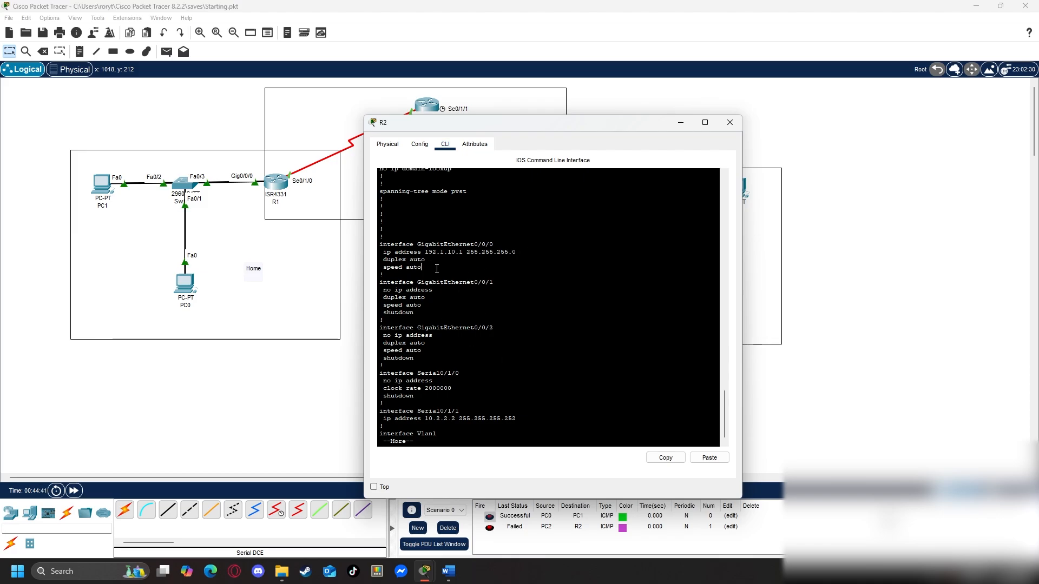
drag(430, 253, 469, 254)
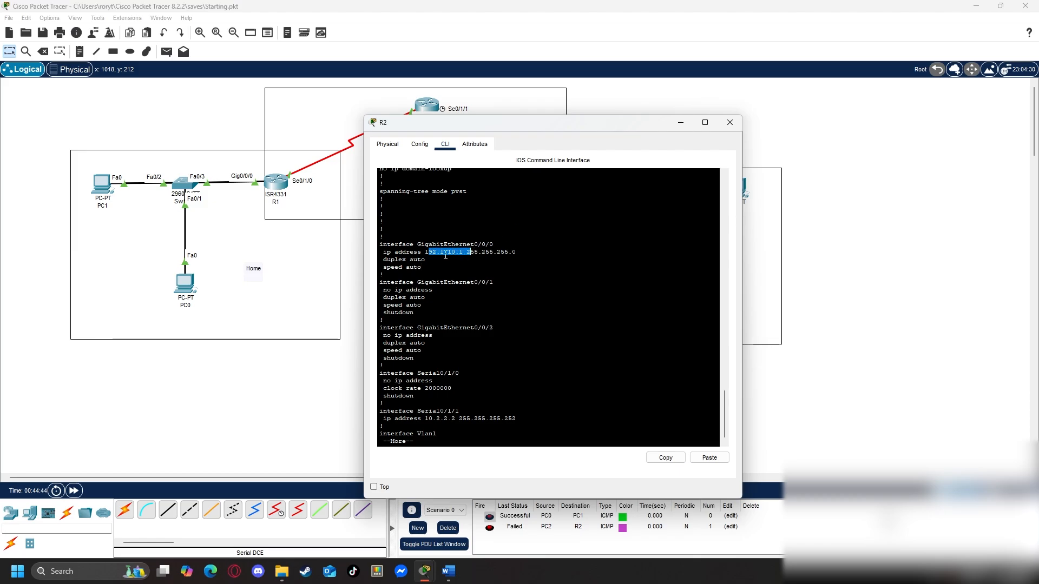
click(445, 255)
key(ctrl+c)
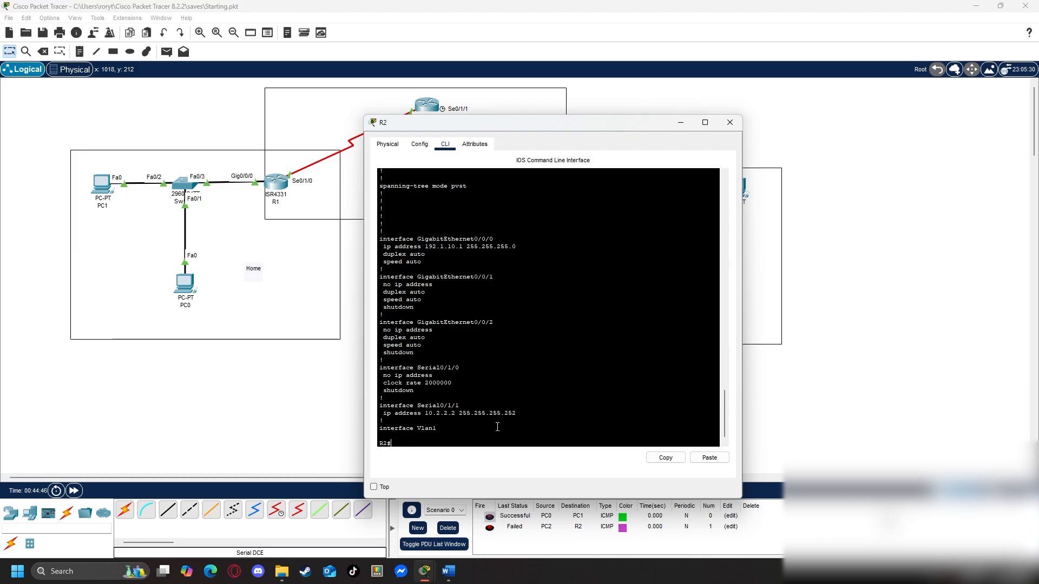
key(Return)
key(Return)
key(Return)
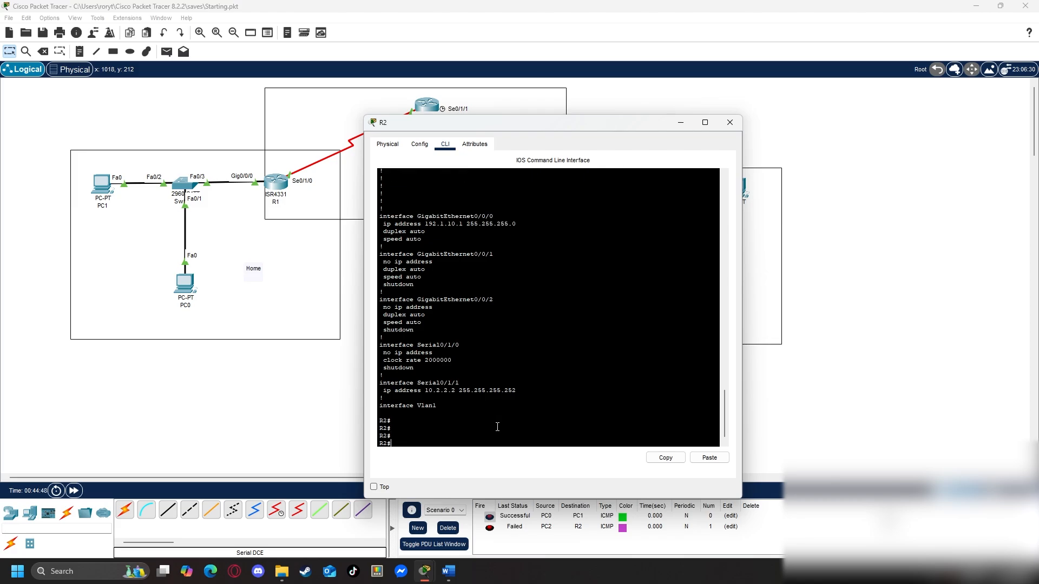
In R2's CLI, assign IP address 192.168.10.1 with mask 255.255.255.0 to interface gigabitEthernet 0/0/0.
text(conf t)
key(Return)
text(int)
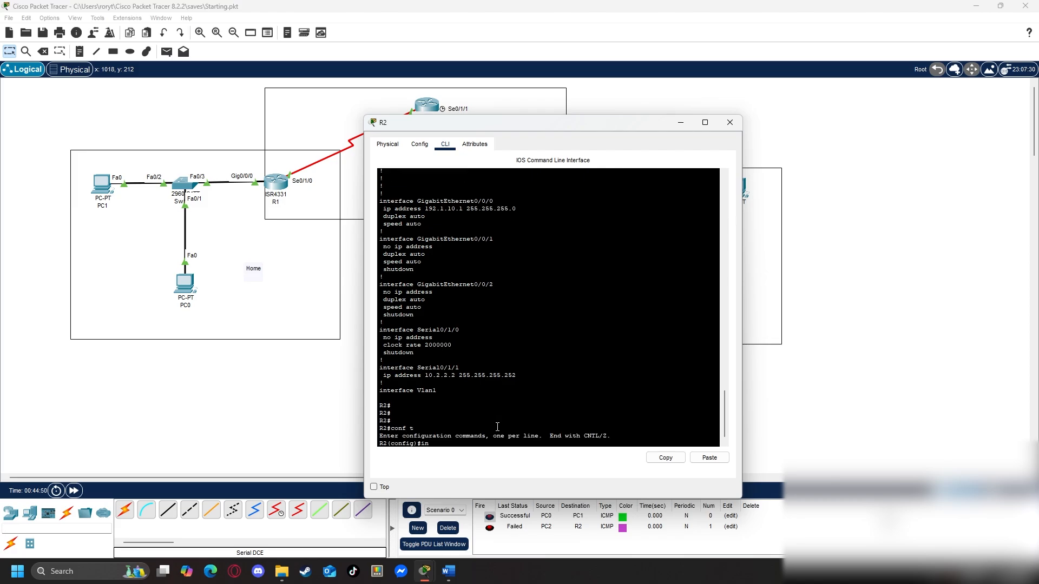
key(Tab)
text(gig)
key(Tab)
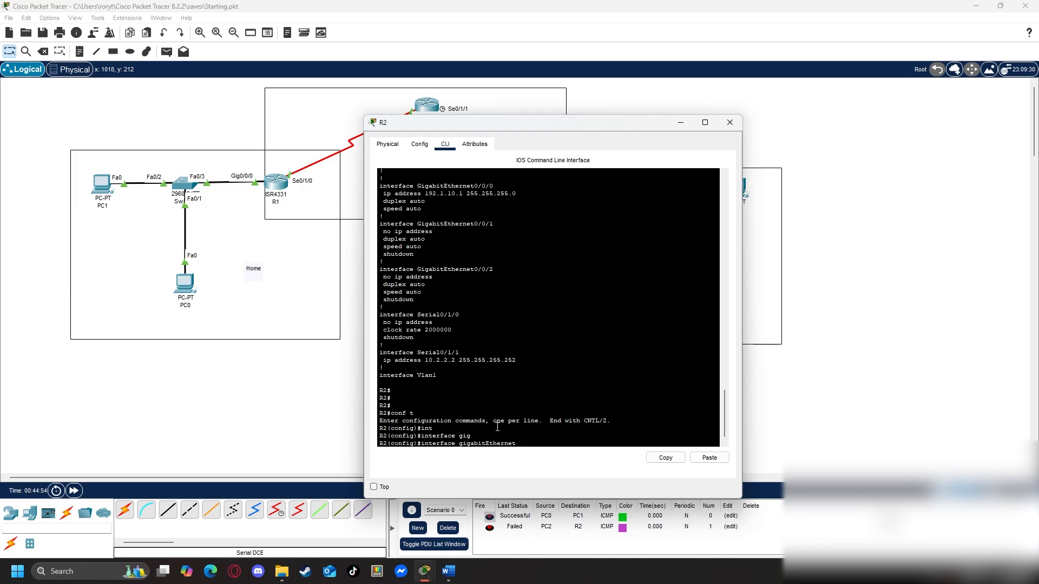
text(0/0/0)
key(Return)
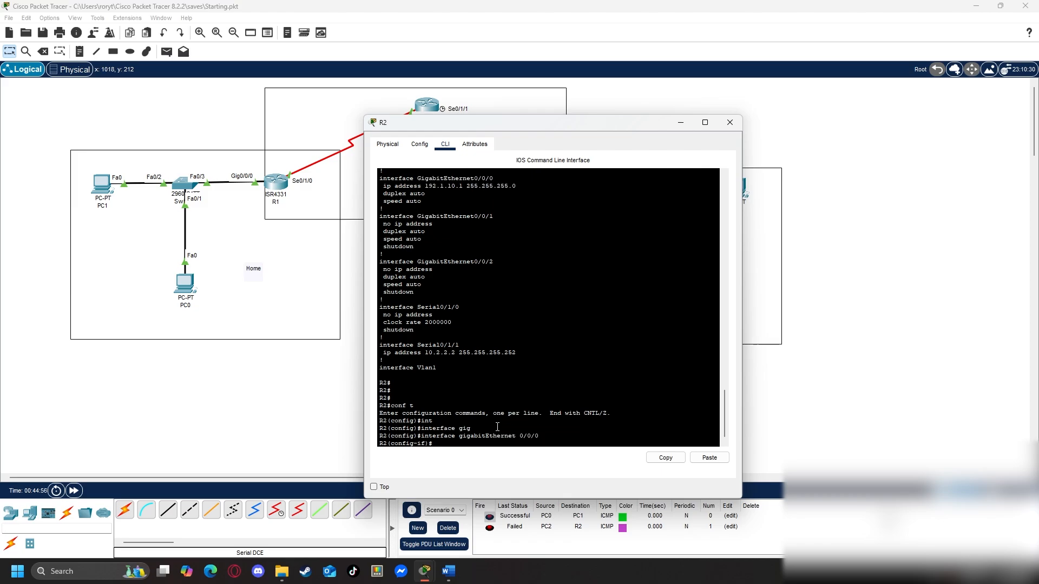
text(ip addre)
key(Tab)
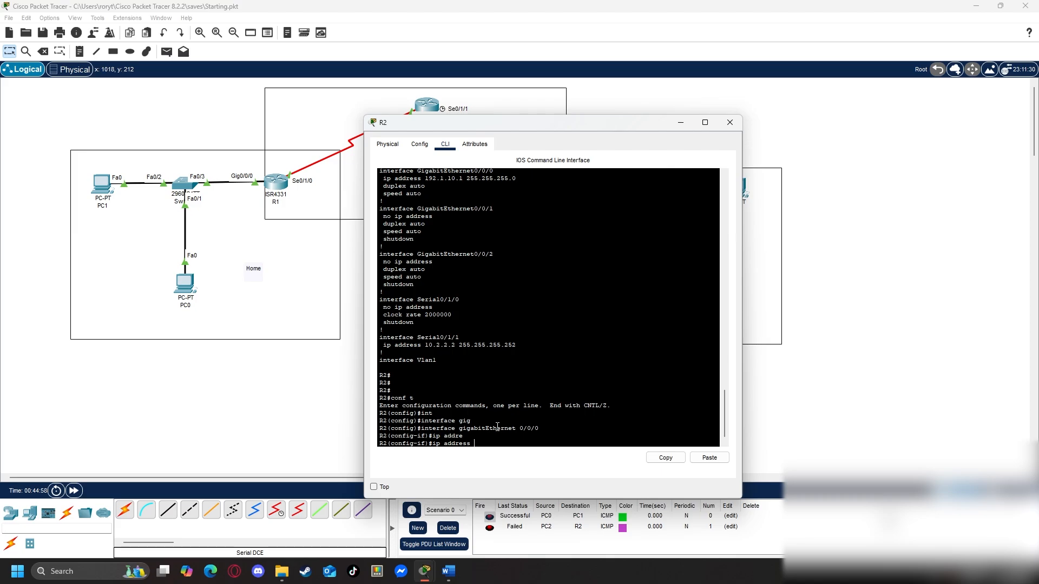
text(192.168.)
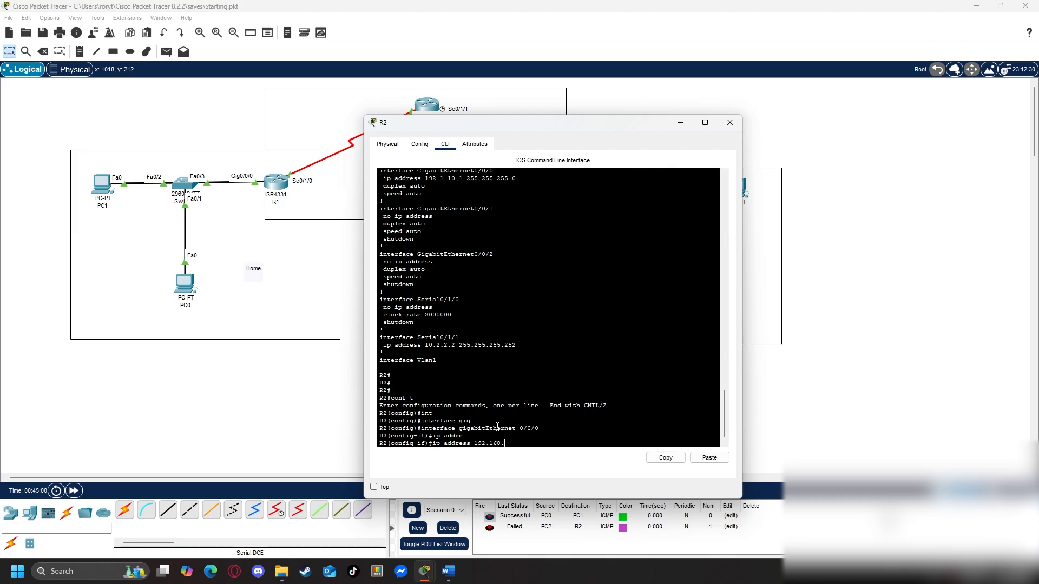
text(10.1 255.255.255.0)
key(Return)
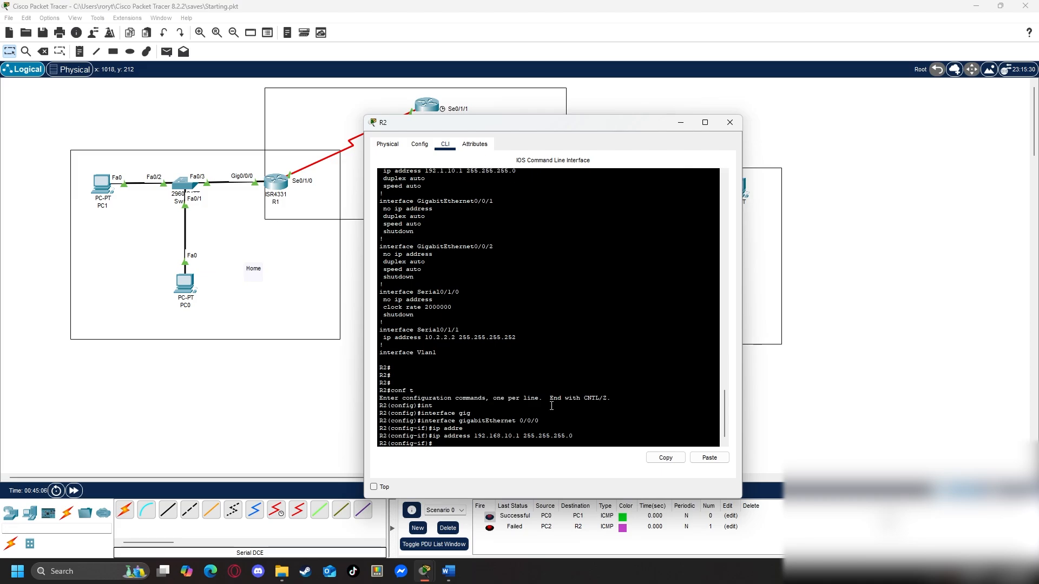
Check the earlier GigabitEthernet0/0/0 address line in R2's CLI output against the newly entered one, and close R2's window.
scroll(537, 367, up, 6)
drag(517, 301, 438, 304)
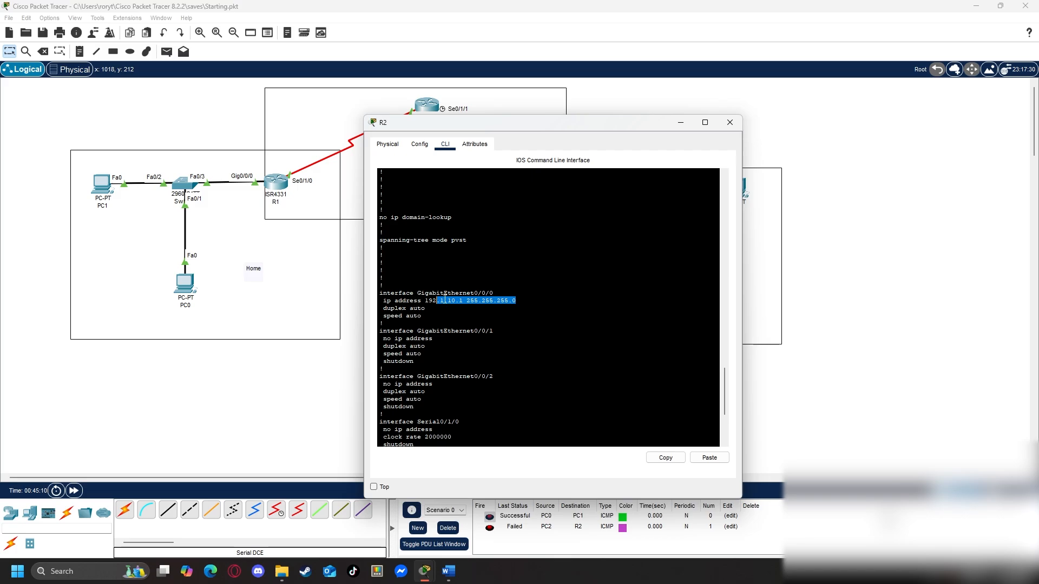
scroll(596, 410, down, 6)
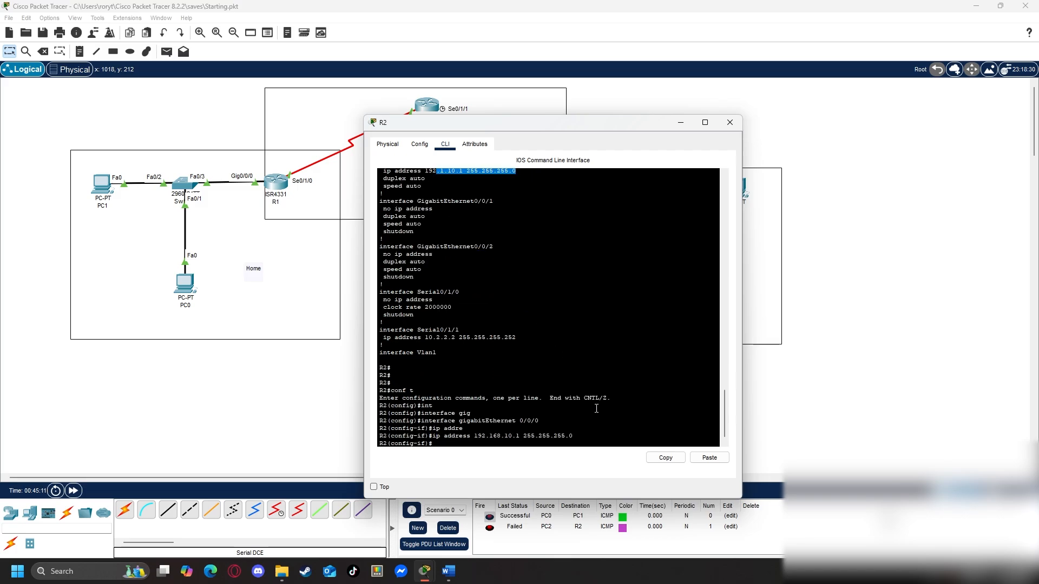
click(586, 442)
click(736, 124)
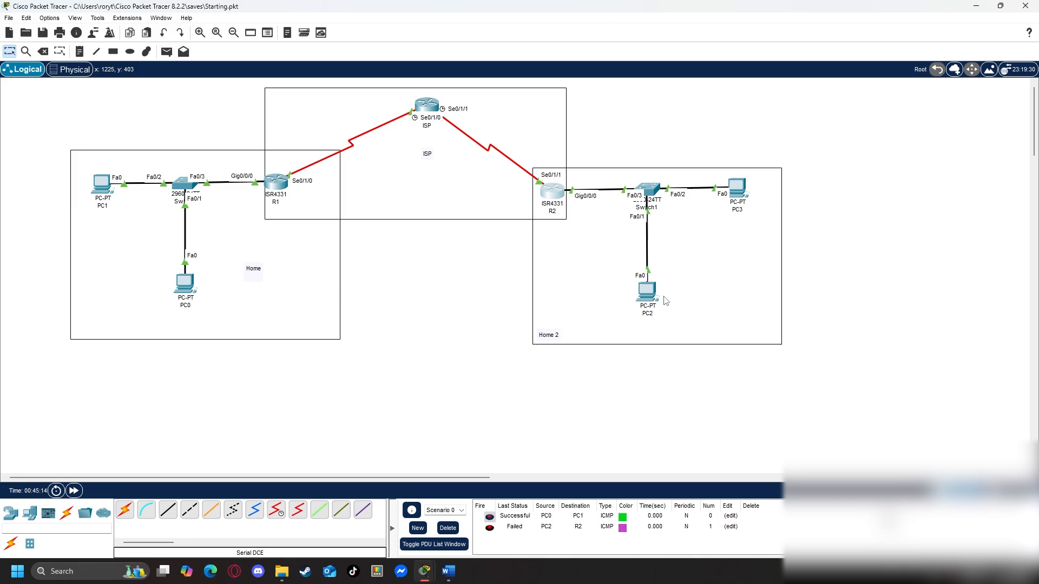
Repeat the ping to the gateway 192.168.10.1 from PC2's Command Prompt.
click(644, 299)
click(619, 201)
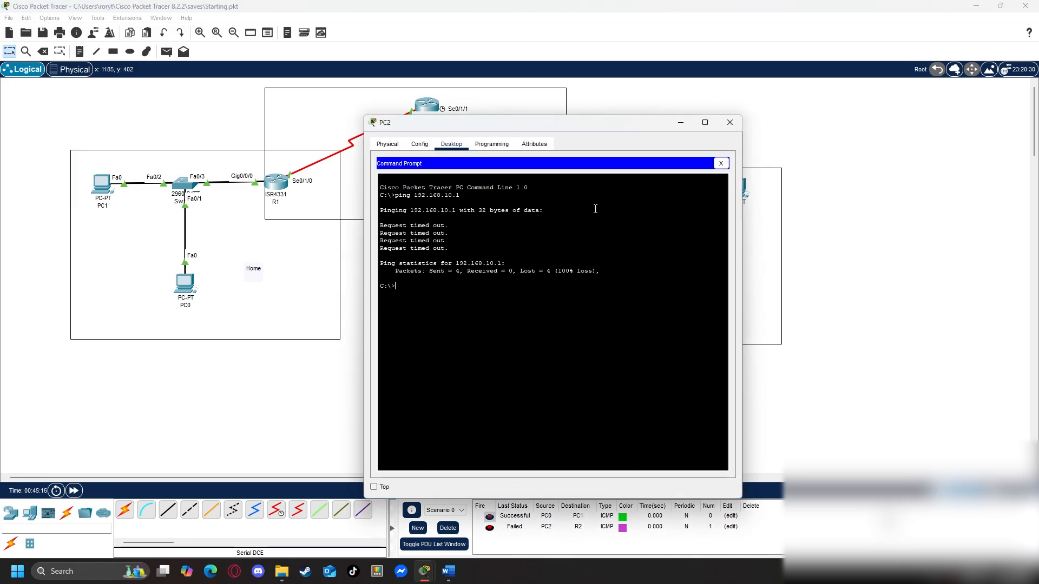
key(Up)
key(Return)
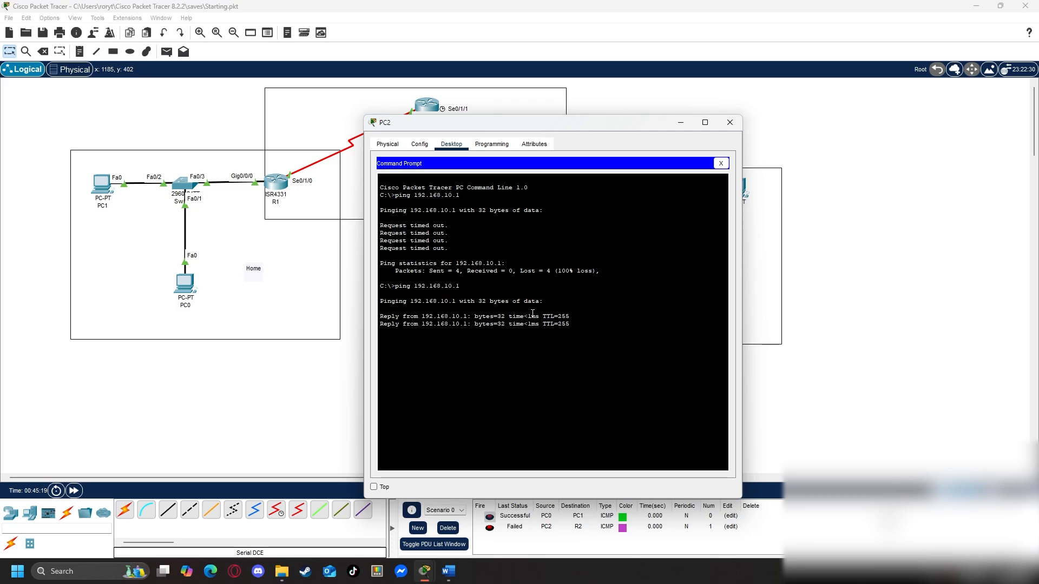
Ping R2's serial interface address 10.2.2.2 from PC2's Command Prompt.
drag(523, 123, 747, 117)
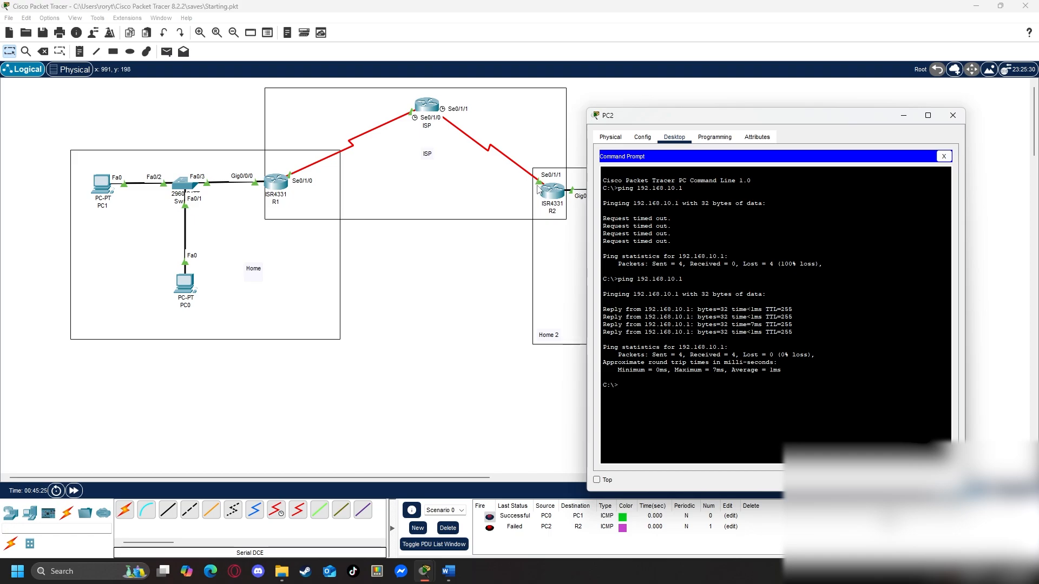
text(ping 10.2.2.2)
key(Return)
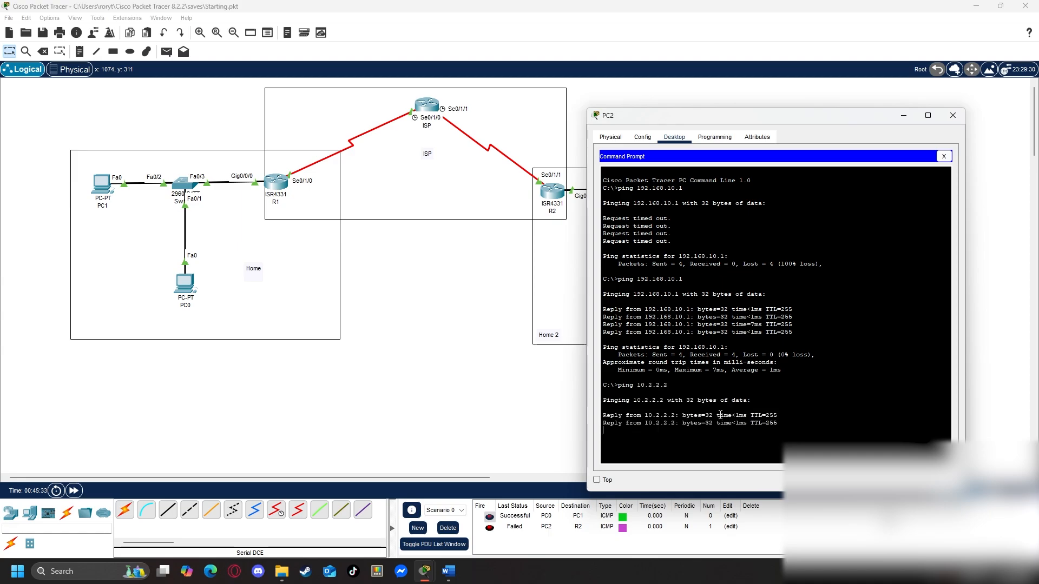
Ping 10.2.2.1, the ISP end of R2's serial link, from PC2 and review the result beside the topology.
drag(741, 115, 403, 118)
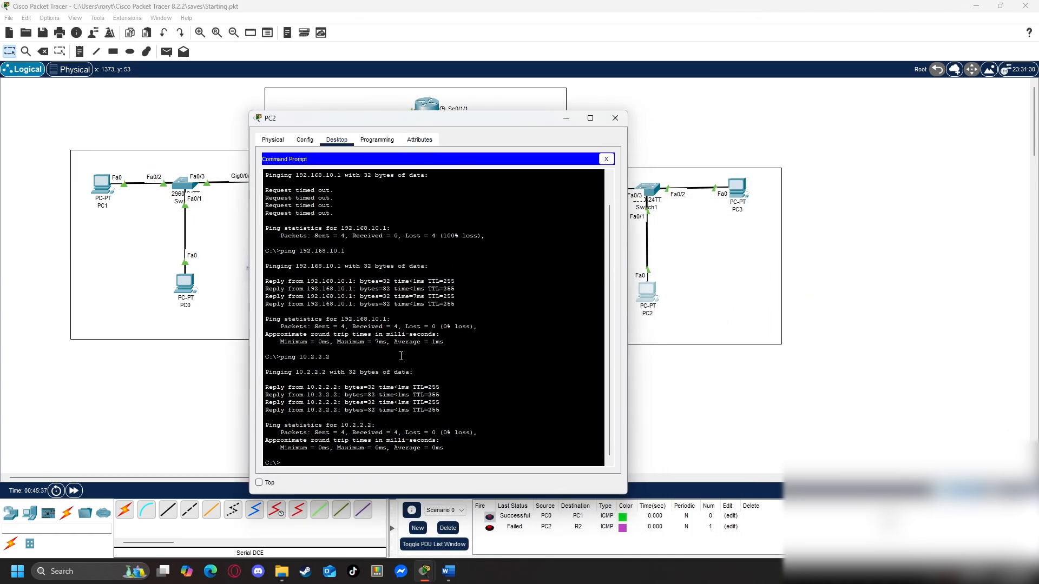
key(Up)
key(BackSpace)
text(10.2.2.1)
drag(430, 124, 617, 141)
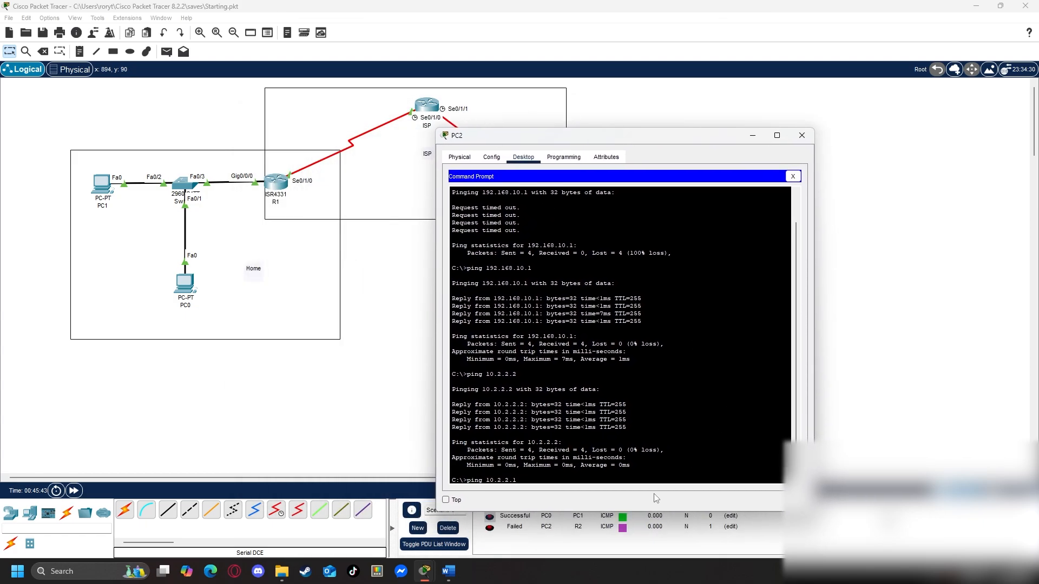
key(Return)
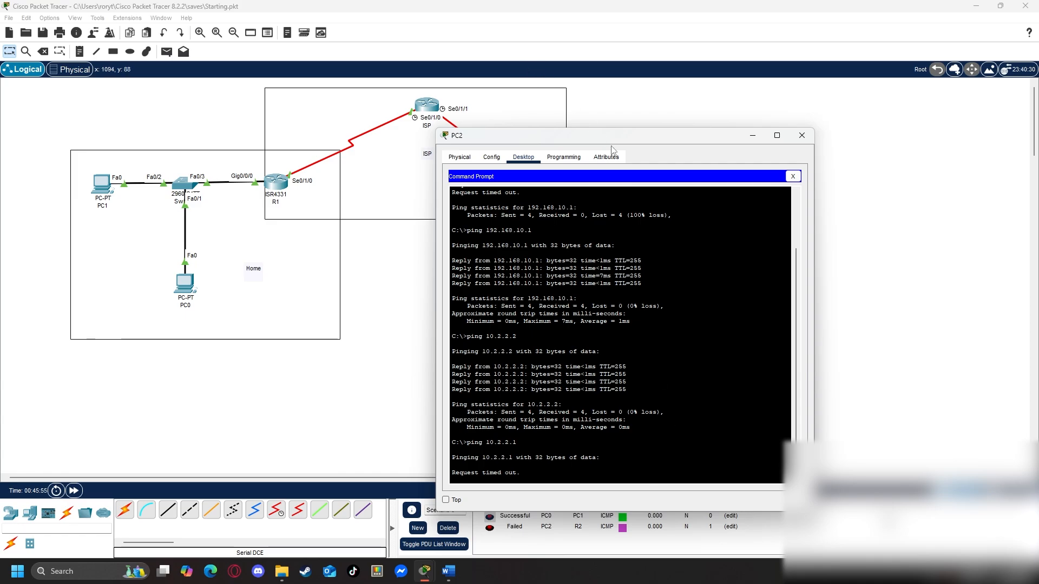
drag(590, 136, 782, 132)
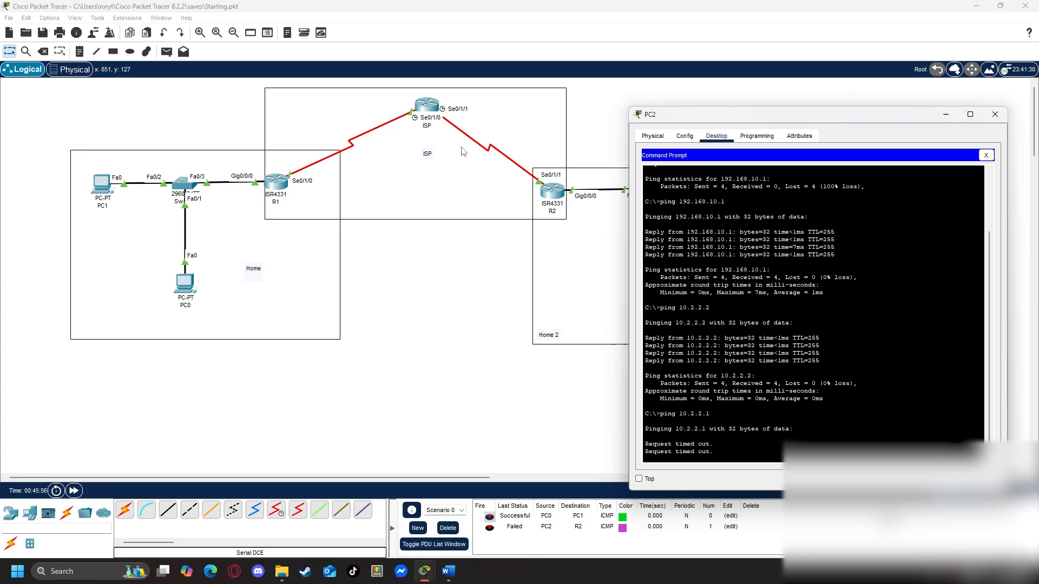
drag(700, 115, 814, 110)
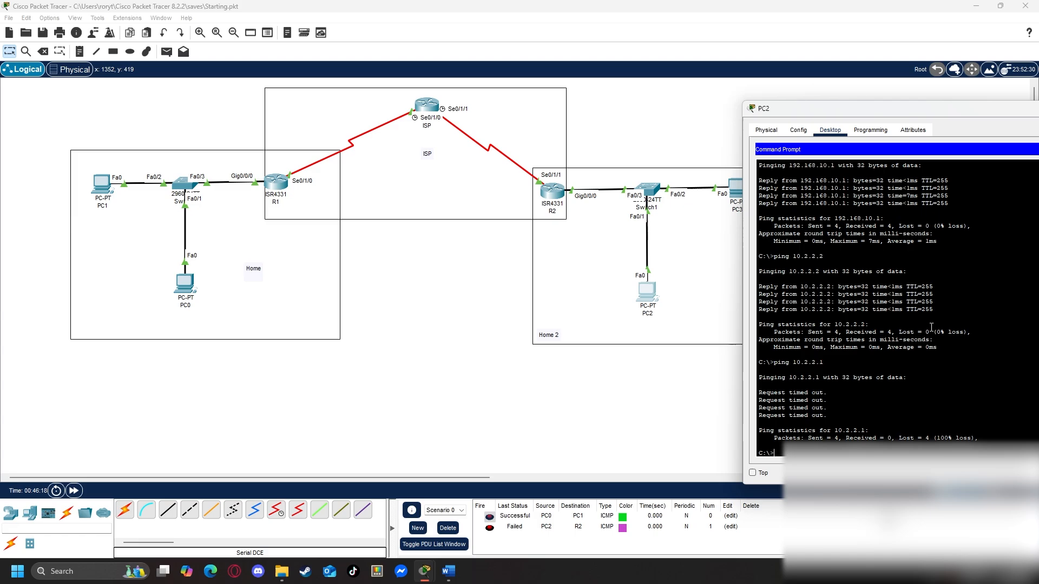
drag(832, 366, 795, 366)
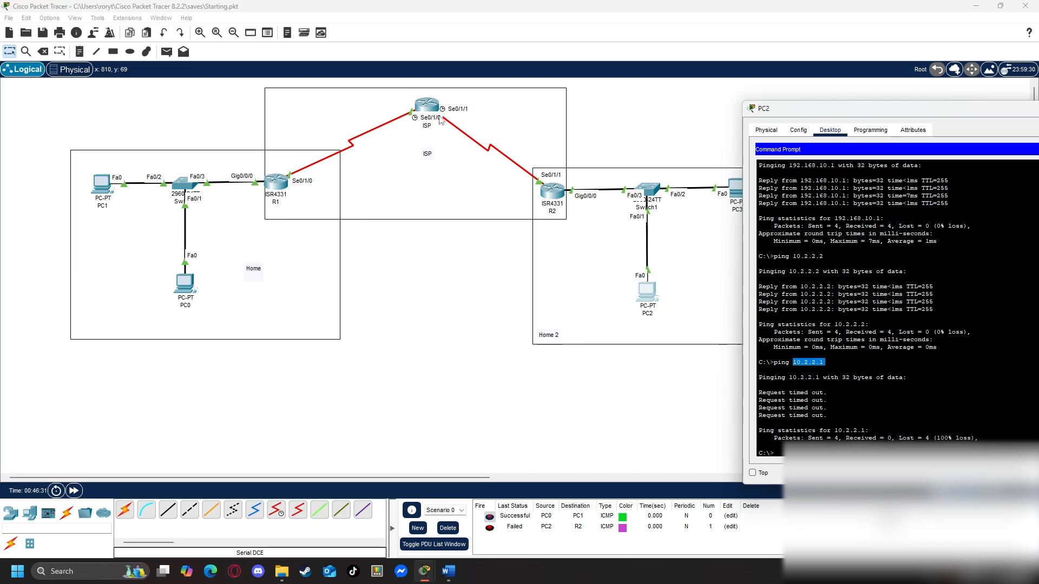
Exit from interface configuration back to privileged EXEC mode in R2's CLI.
click(551, 192)
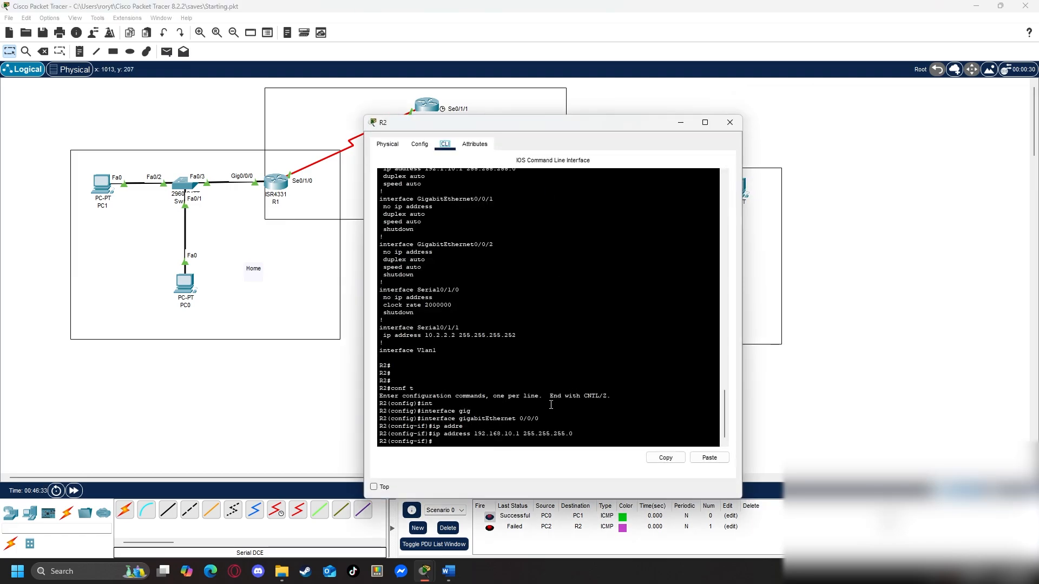
click(552, 431)
key(Return)
key(Return)
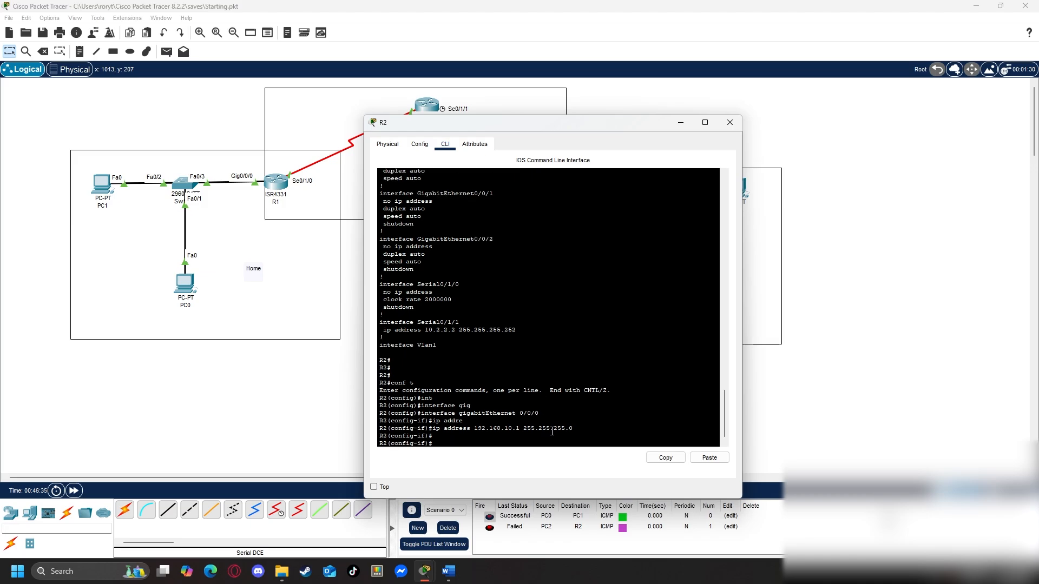
text(exit)
key(Return)
text(exit)
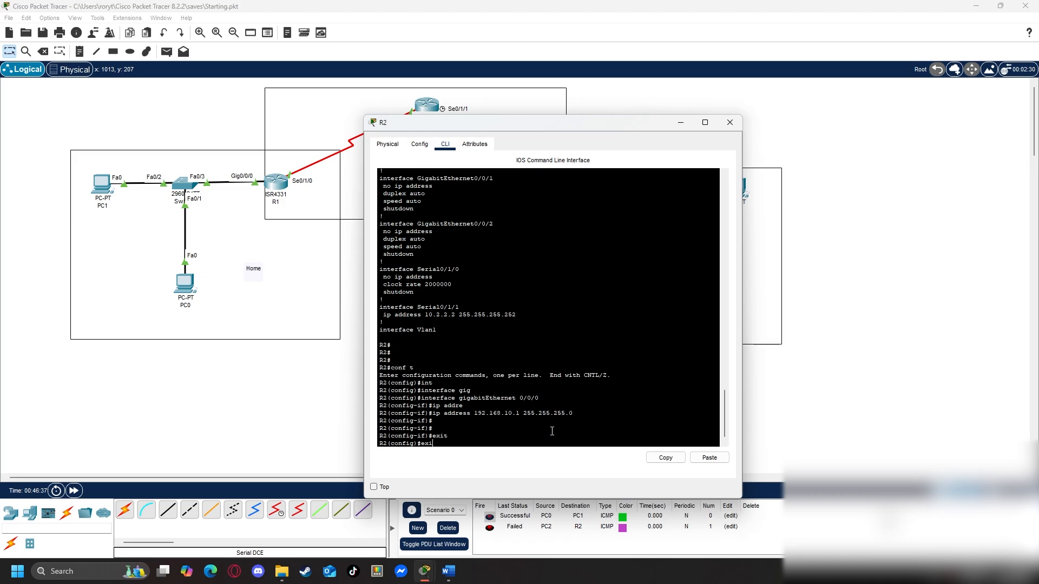
key(Return)
Display R2's running configuration with sh run and examine the Serial0/1/1 address and the other interfaces.
text(sh run)
key(Return)
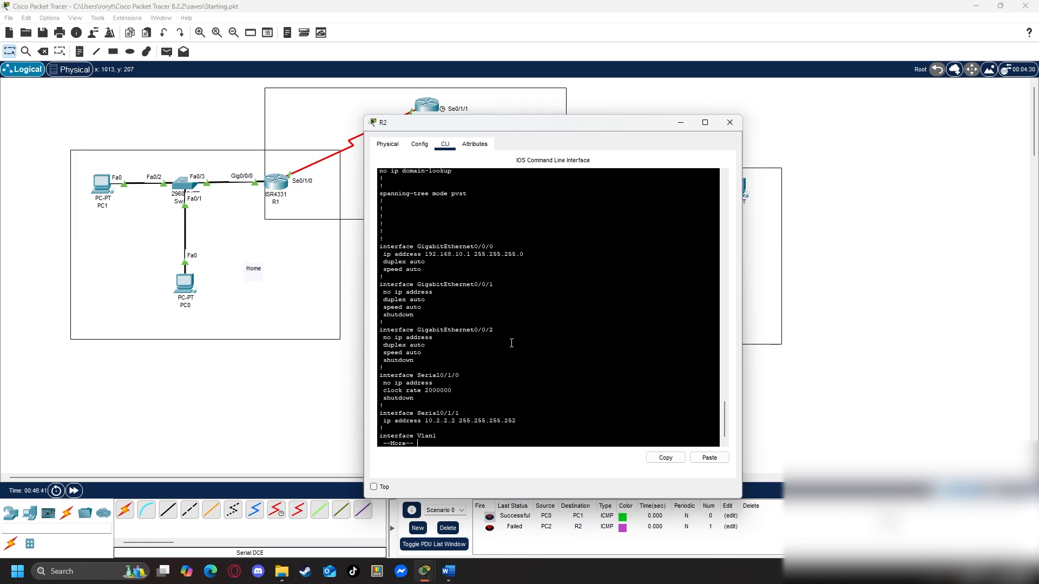
key(space)
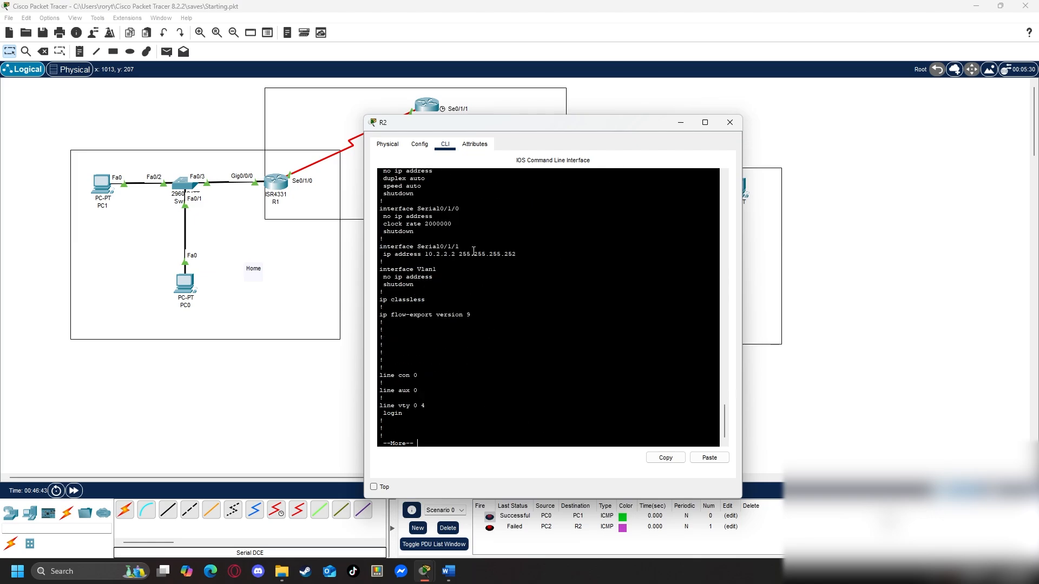
drag(536, 255, 427, 258)
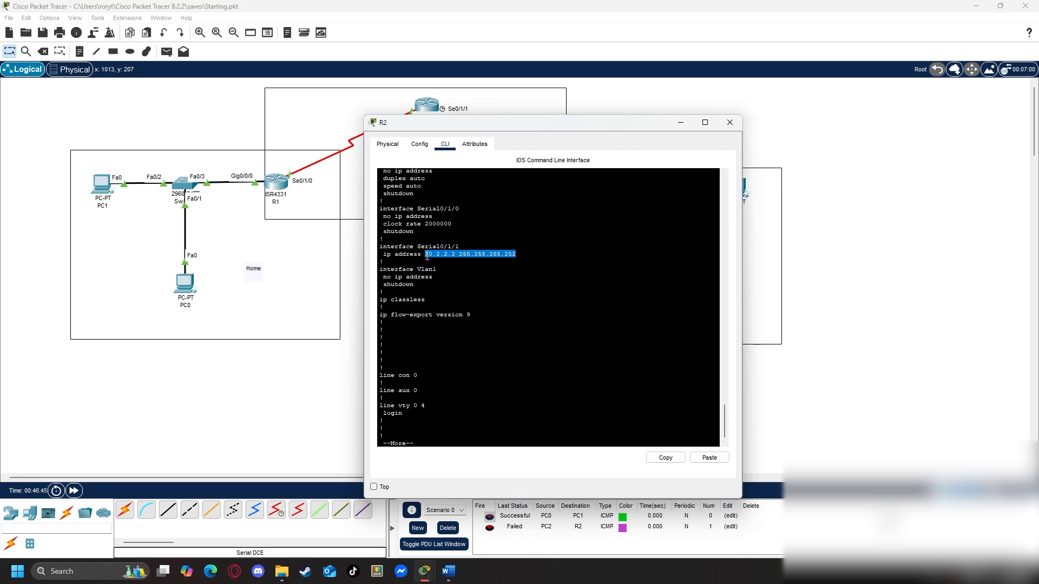
click(496, 260)
scroll(496, 260, up, 10)
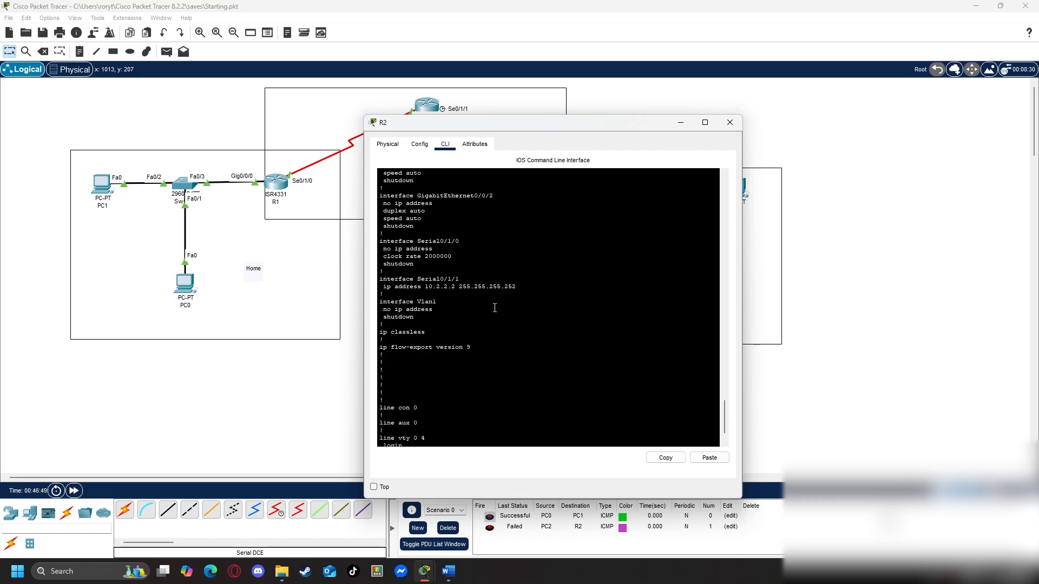
Review the GigabitEthernet and Serial interface sections of R2's running configuration, return to its prompt, and minimize the R2 window.
scroll(459, 376, up, 12)
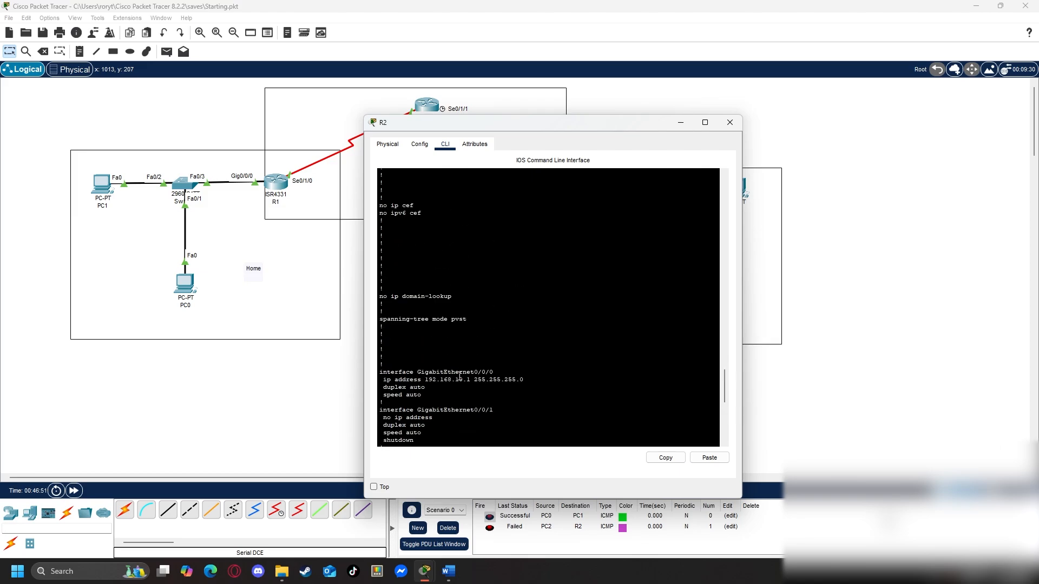
scroll(488, 377, down, 20)
key(space)
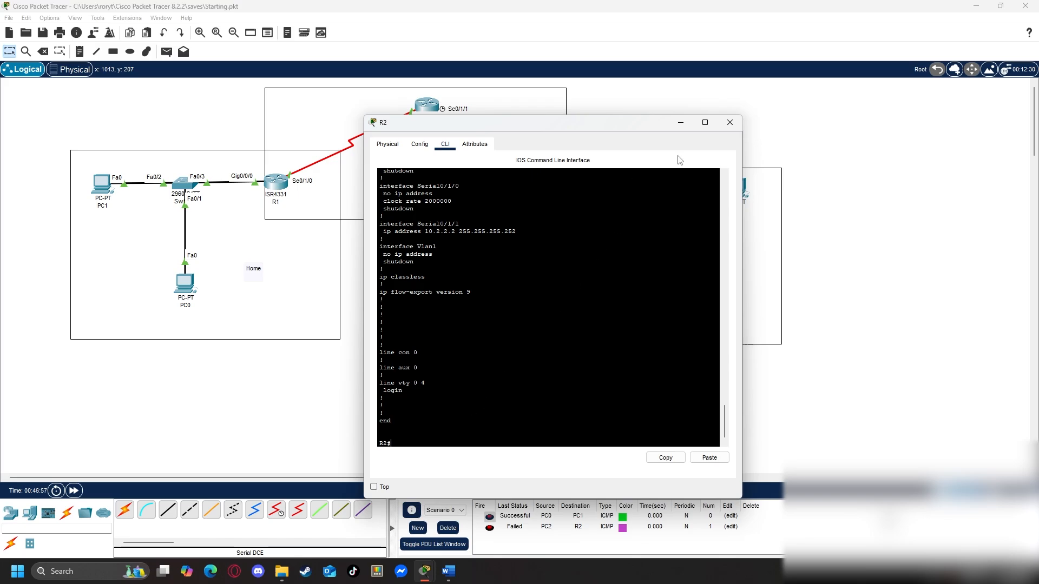
click(680, 122)
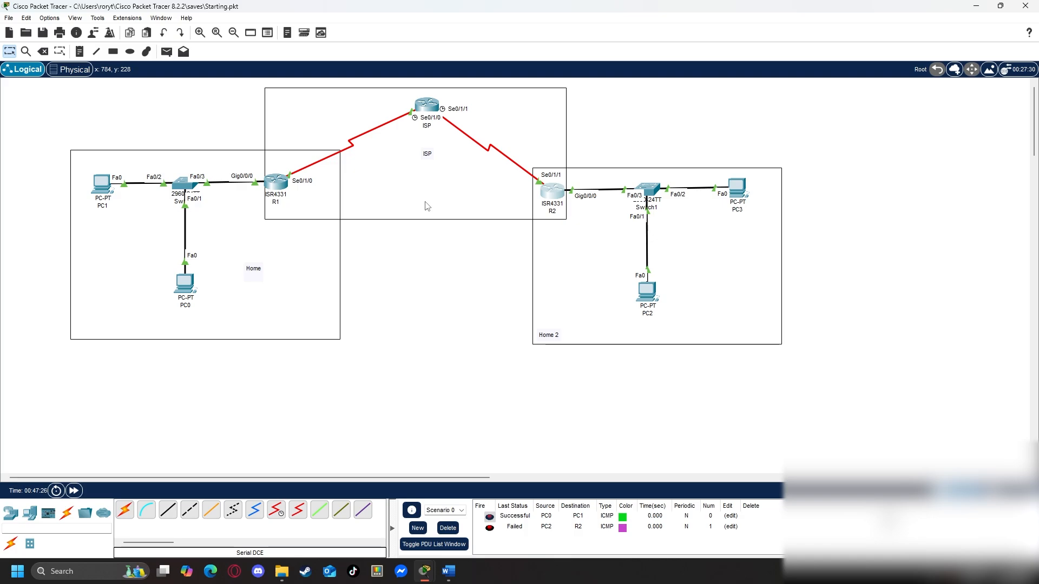
Reopen R2's CLI, enter global configuration mode, and move its window aside to uncover the topology.
click(562, 192)
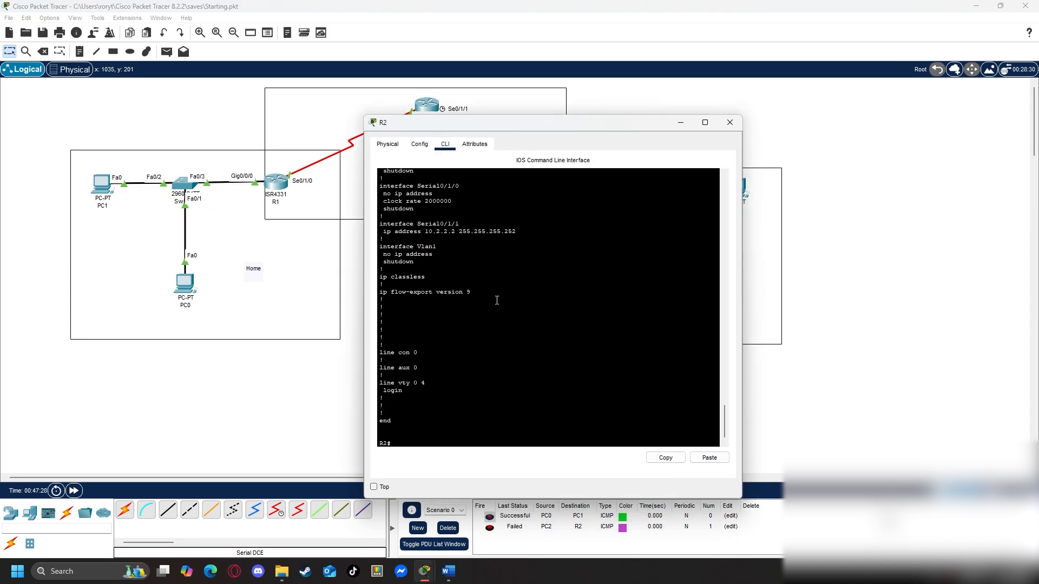
click(465, 443)
text(conf t)
key(Return)
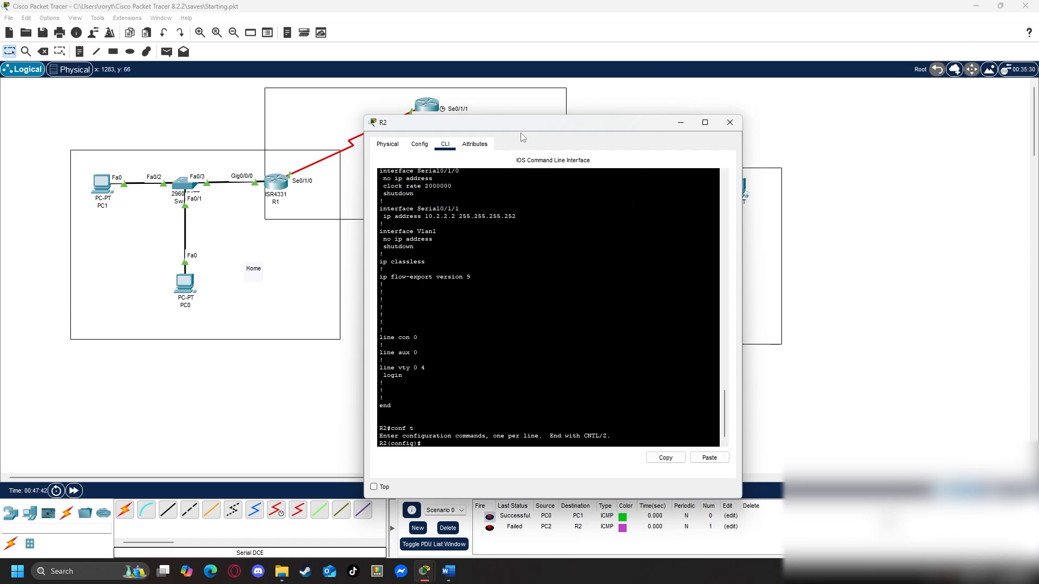
drag(616, 123, 808, 109)
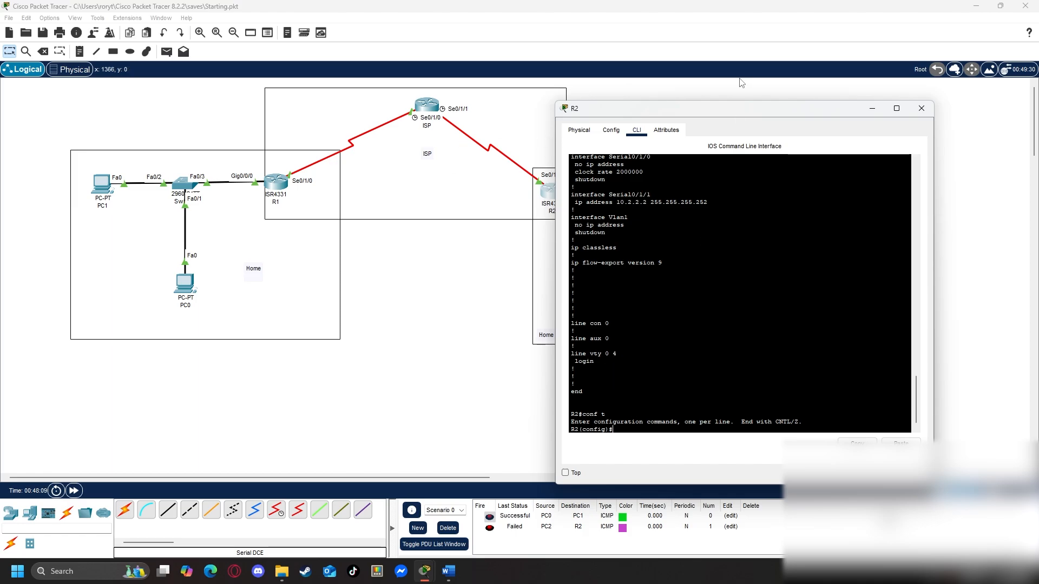
drag(714, 109, 654, 110)
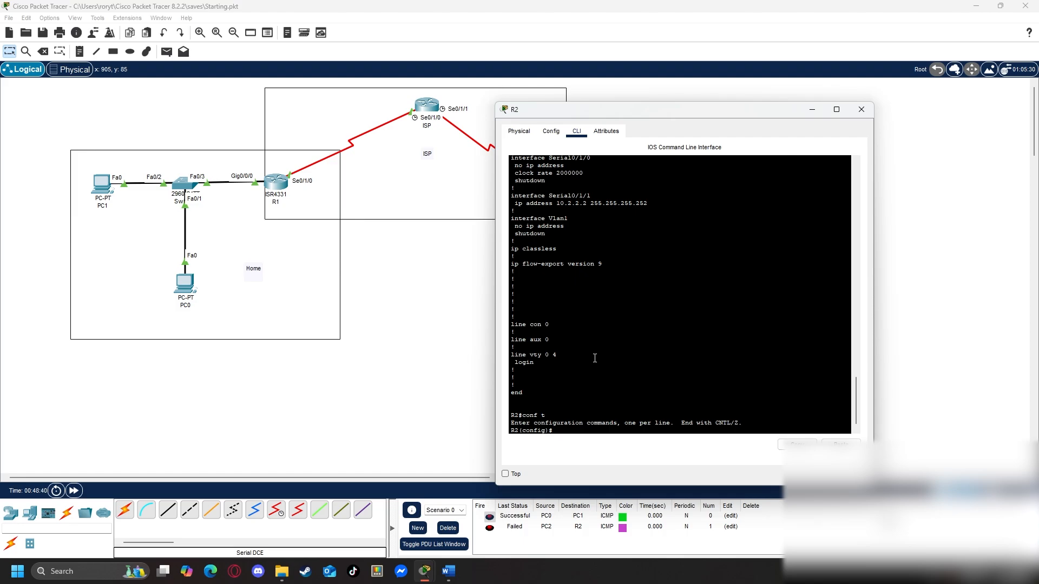
List the routing protocols available to R2's router command and examine the RIP, OSPF, EIGRP and BGP entries.
text(rout)
key(Tab)
text(?)
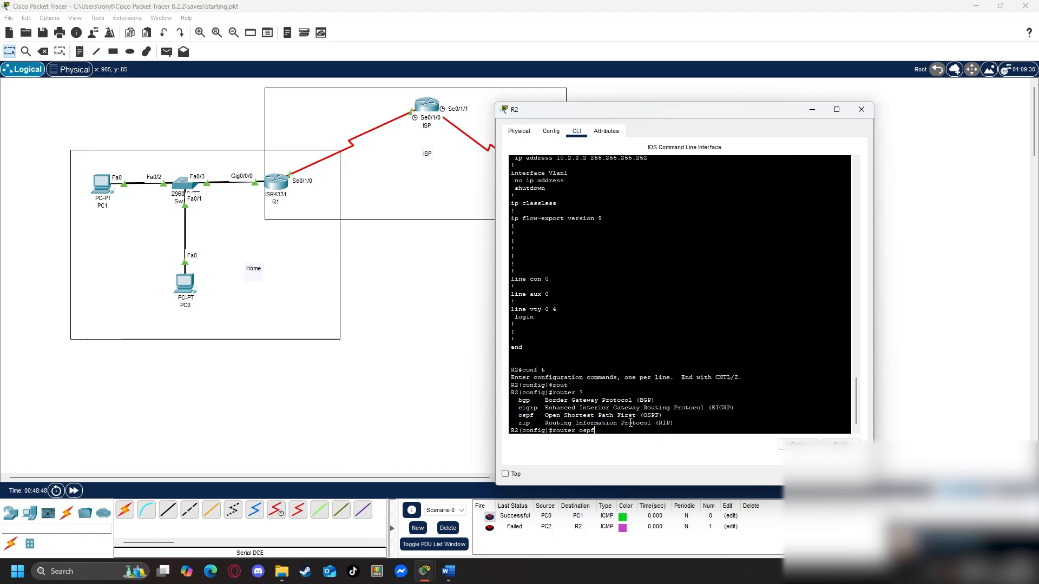
drag(674, 423, 547, 426)
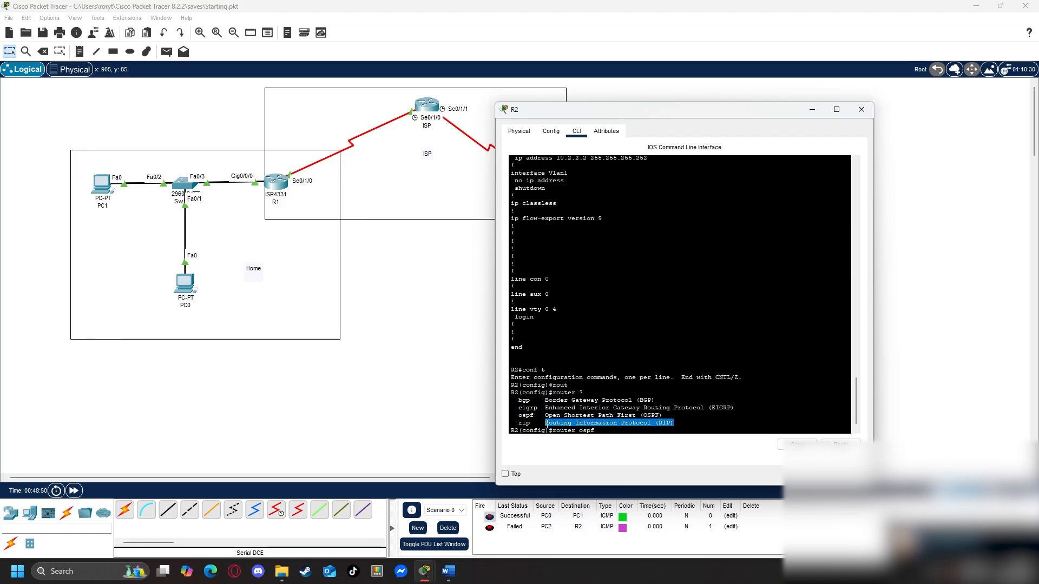
drag(666, 415, 519, 417)
click(757, 403)
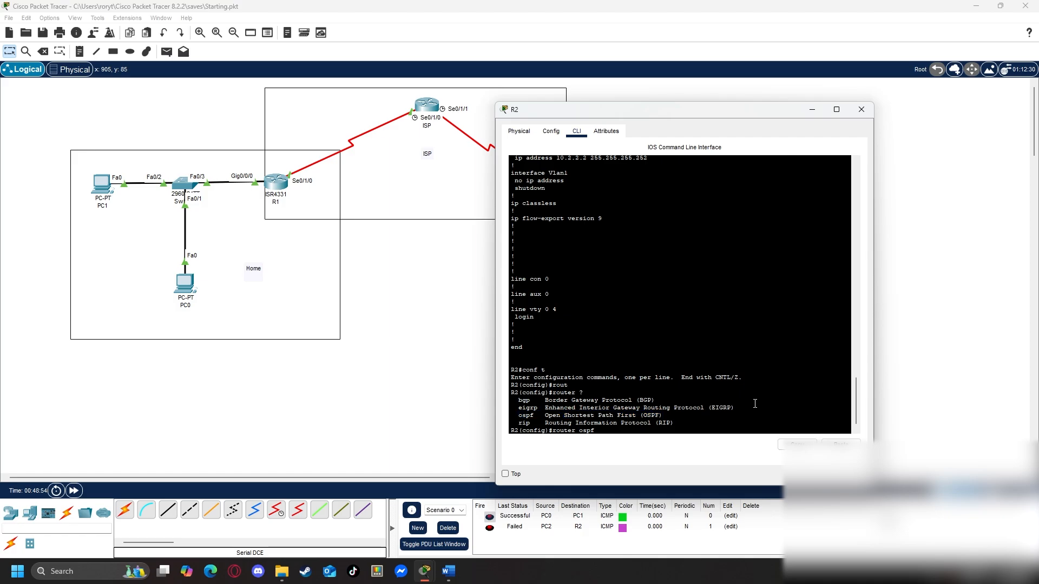
drag(751, 406, 510, 410)
drag(640, 401, 515, 401)
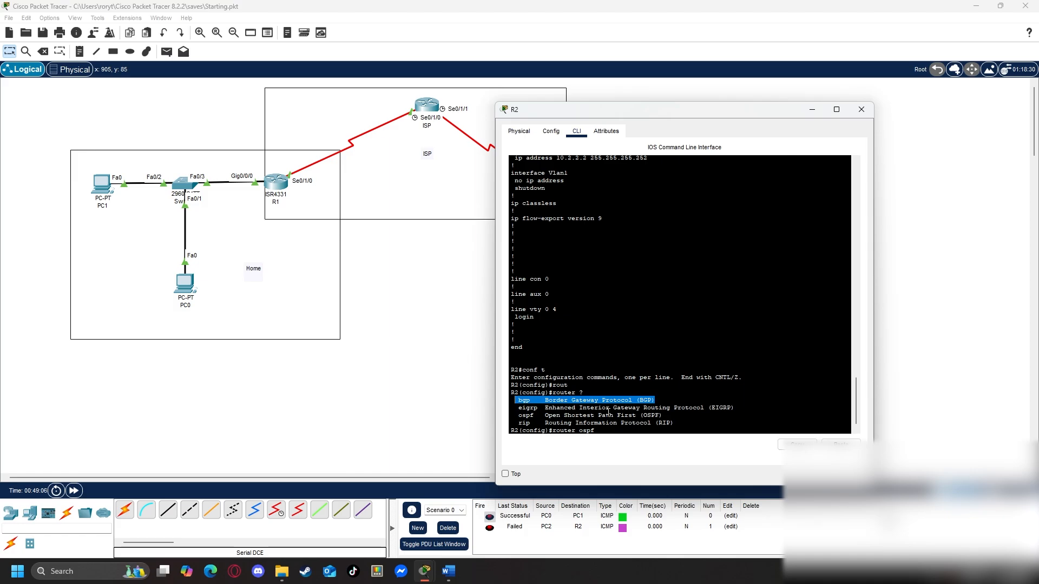
Check the process ID range for router ospf on R2 and start OSPF process 1.
click(601, 432)
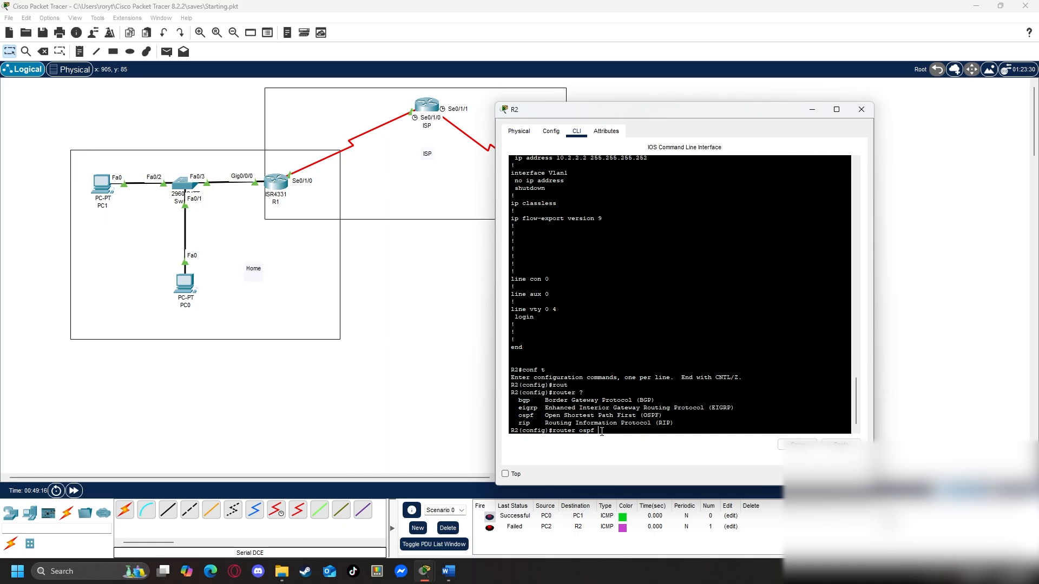
text(?)
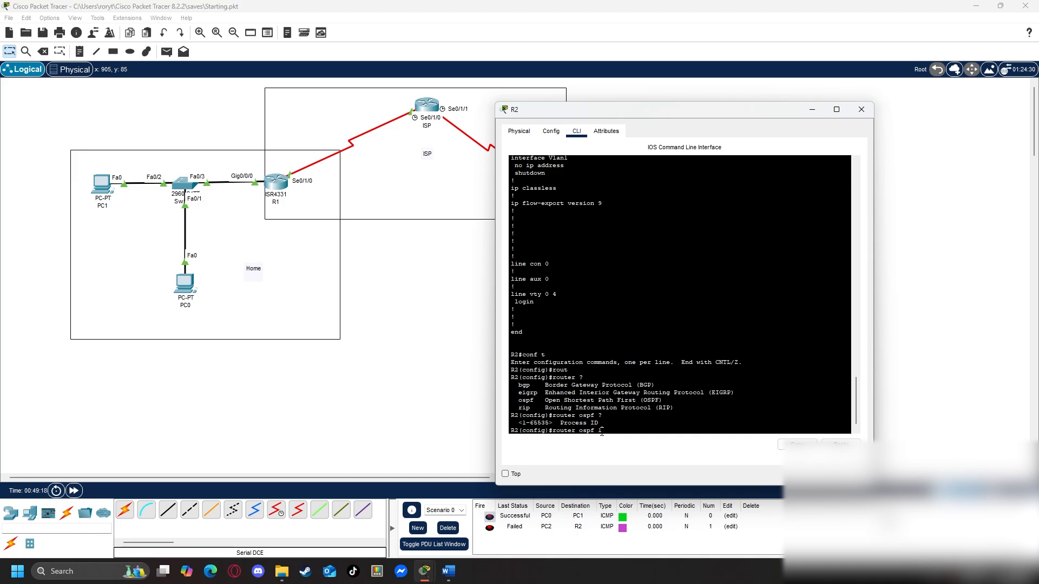
key(Return)
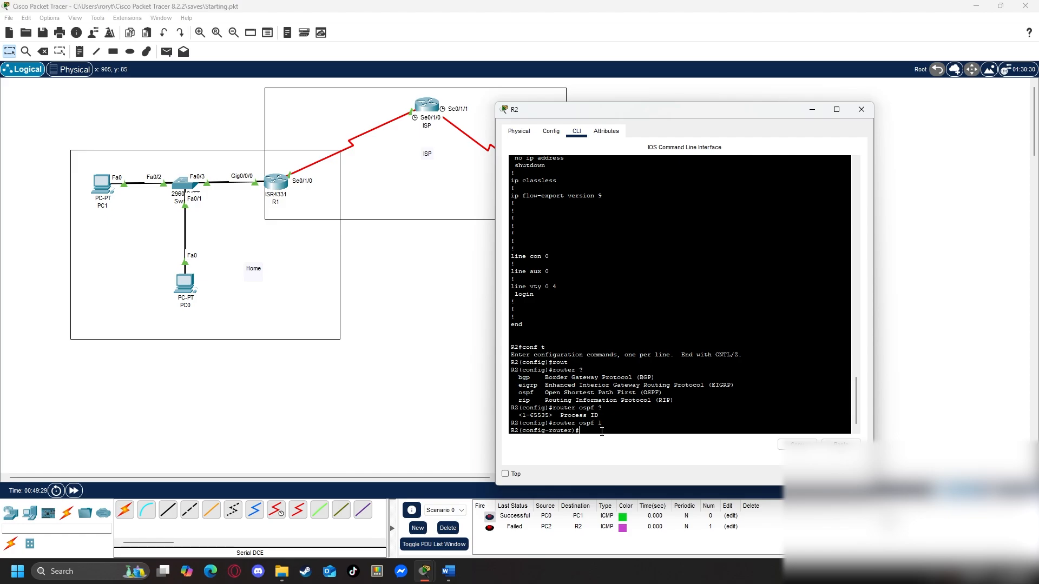
List R2's OSPF configuration commands, examine the network entry, and query the network command's syntax.
text(?)
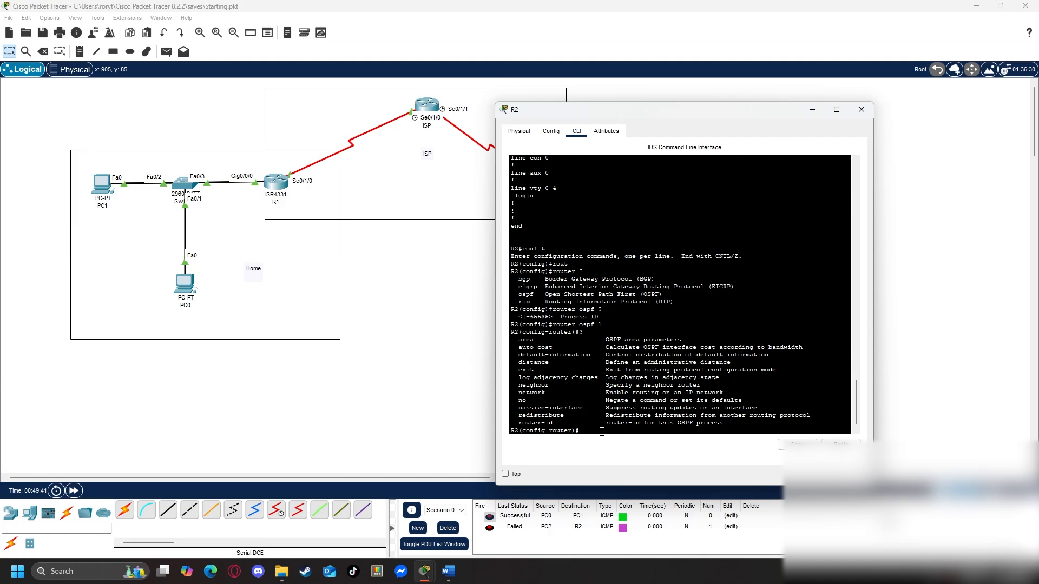
drag(723, 393, 516, 395)
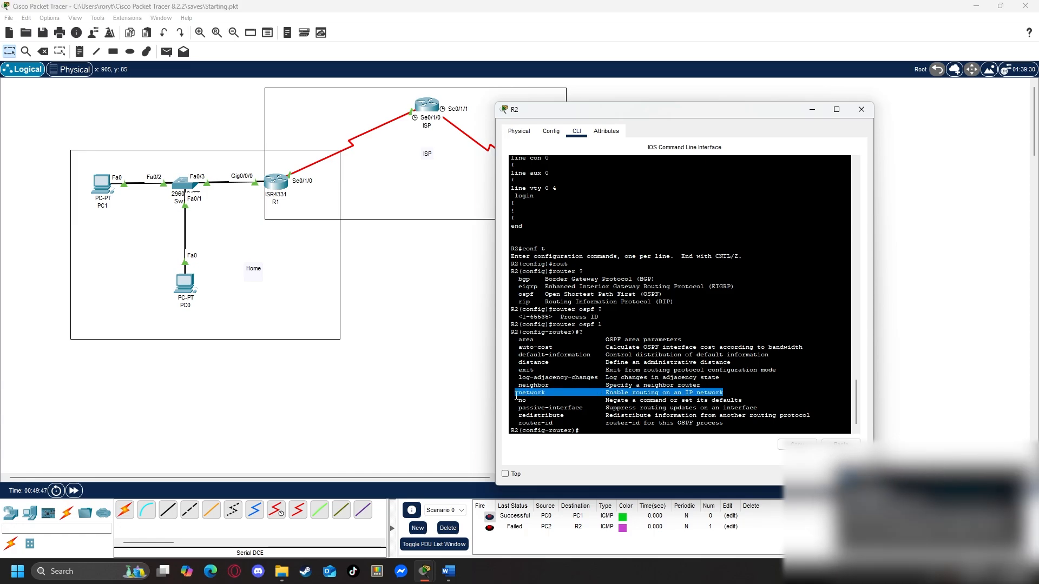
click(601, 430)
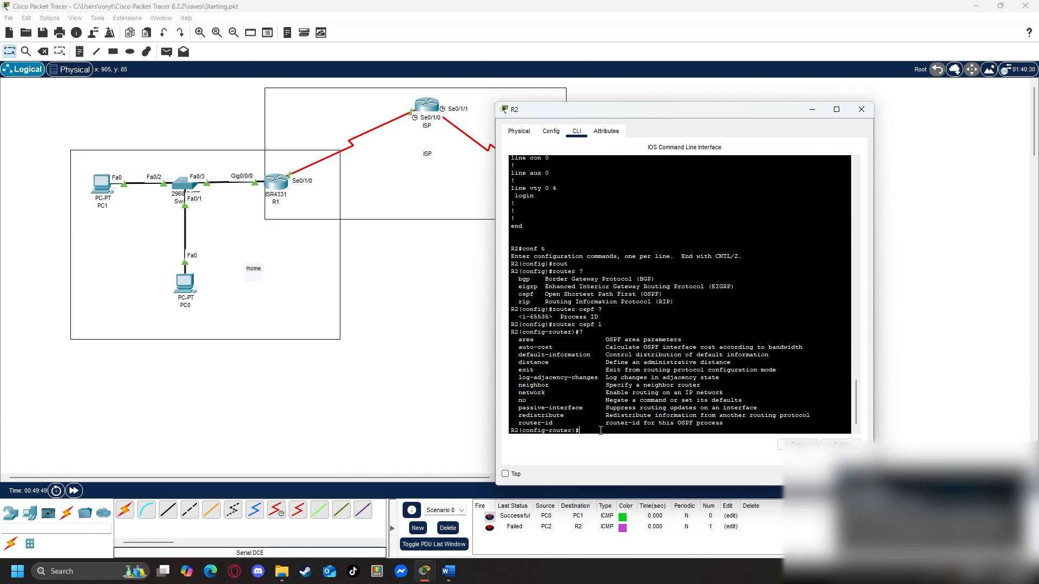
text(network ?)
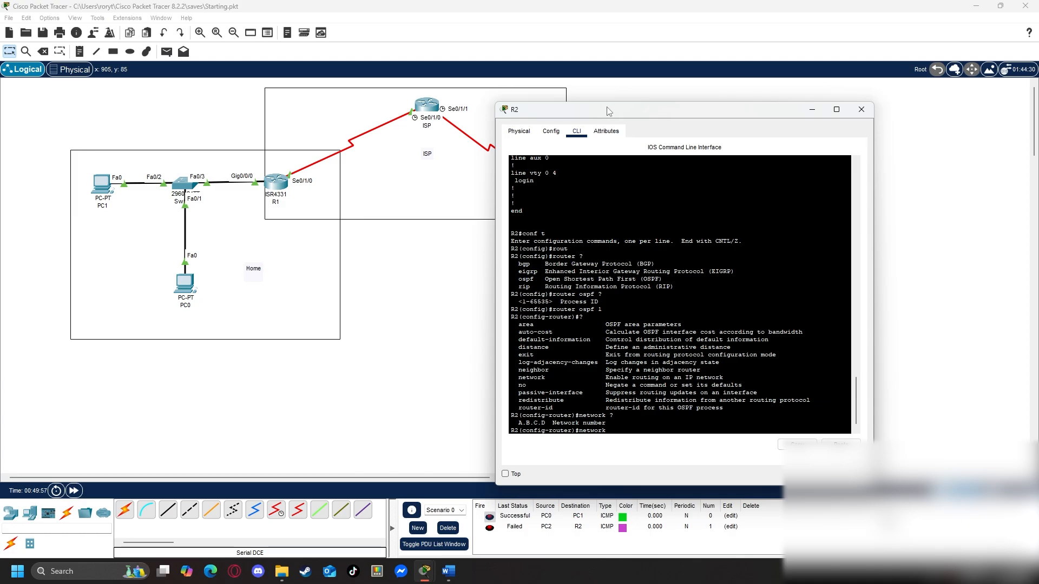
Try to advertise network 10.2.2.0 with wildcard 0.0.0.2 in area 0 on R2, querying the syntax for each argument.
drag(608, 111, 735, 104)
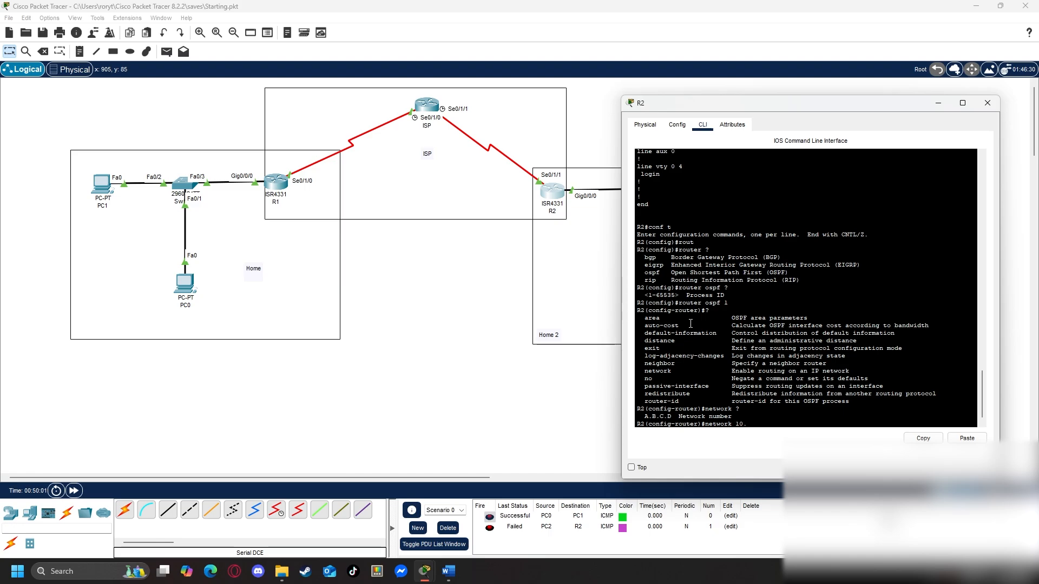
text(2.2.0 ?)
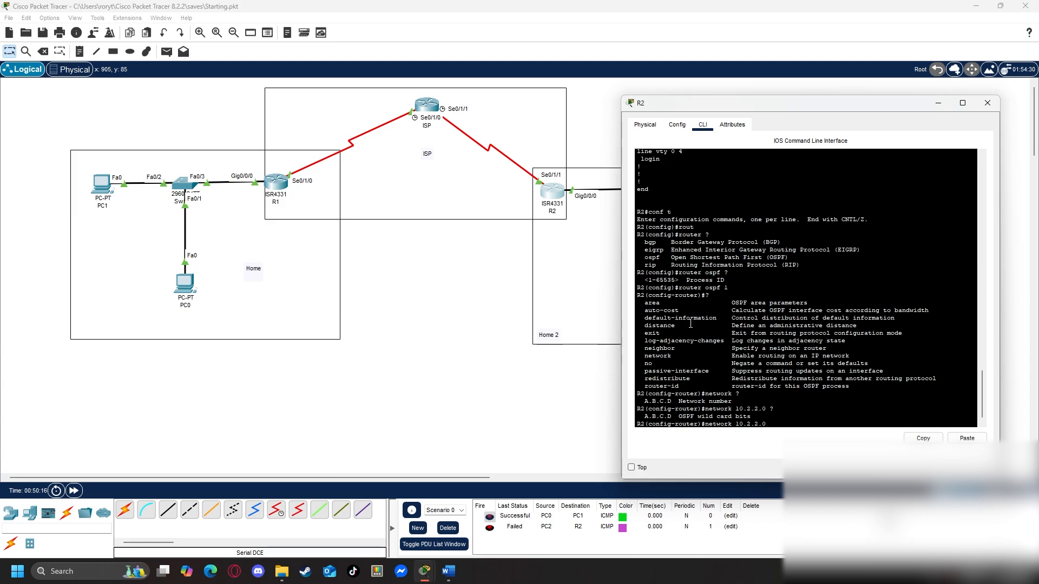
text(.2)
text( ?)
text(ar)
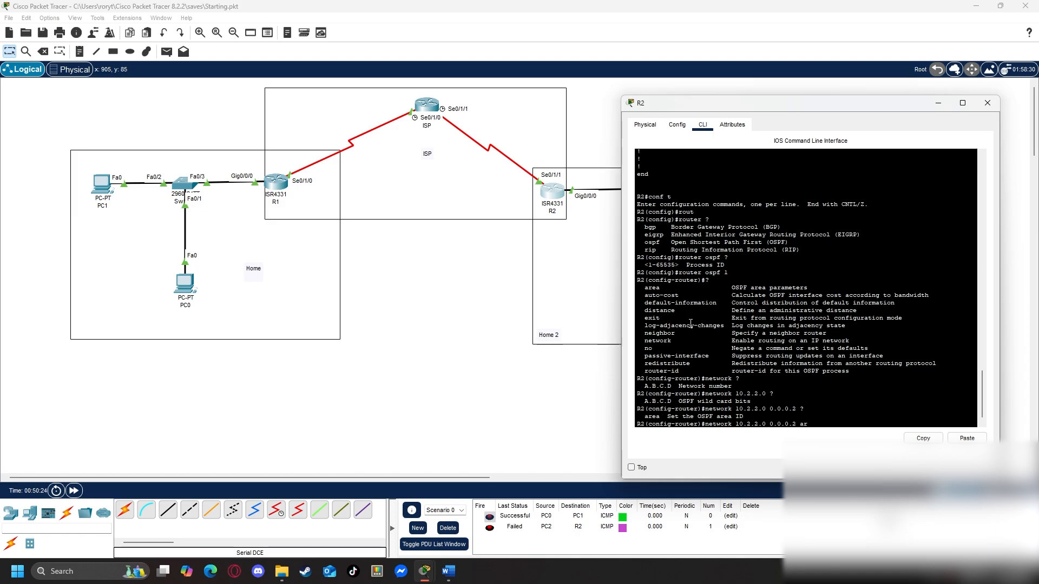
text(ea )
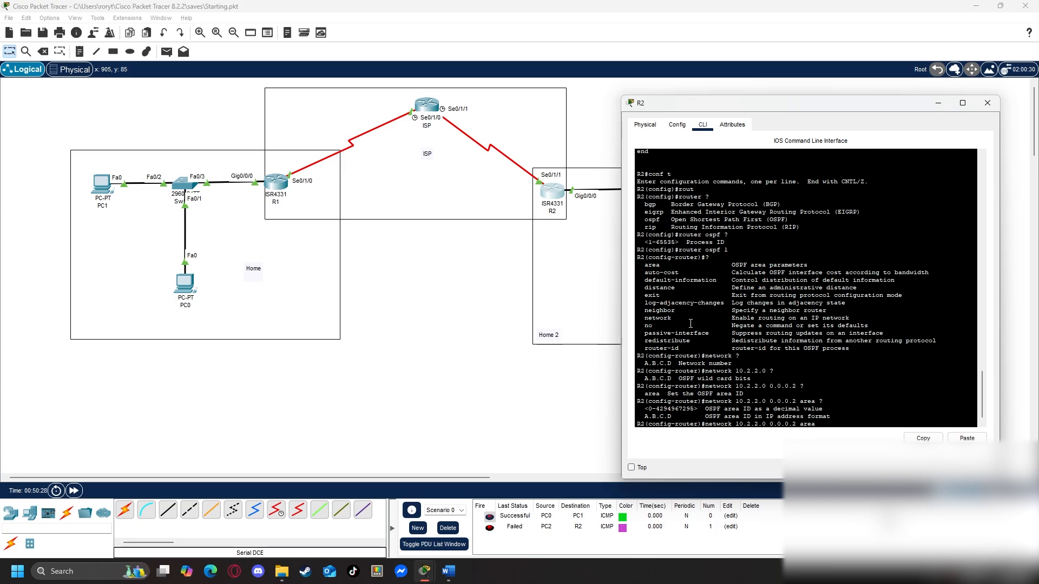
text(?0)
key(Return)
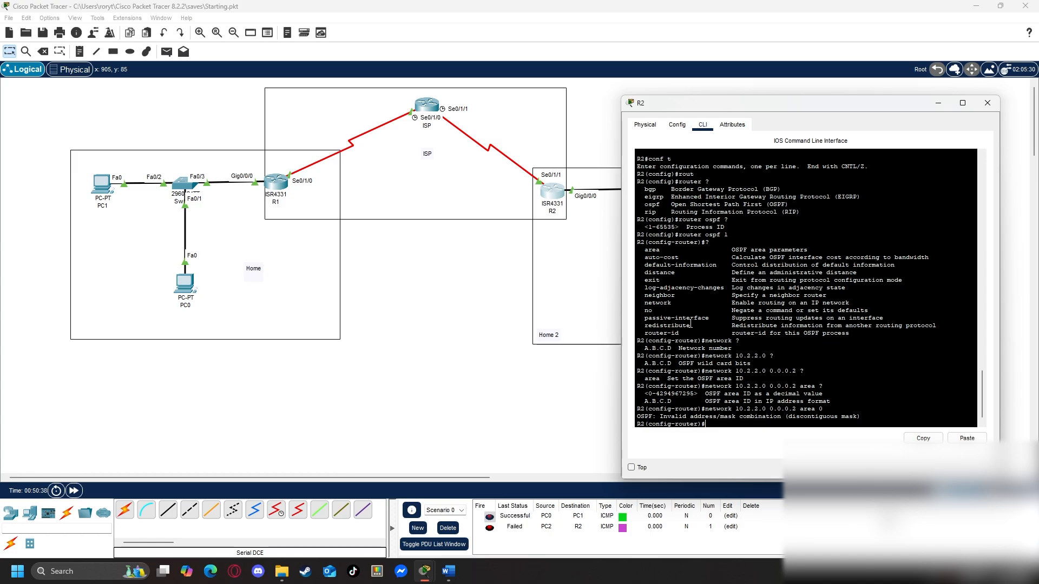
Advertise network 10.2.2.0 in R2's OSPF area 0 with wildcard mask 0.0.0.3 and review the mask in the command.
key(Up)
key(Left)
key(Left)
key(Left)
key(Left)
key(Left)
key(Left)
key(Left)
text(55)
key(BackSpace)
key(BackSpace)
key(BackSpace)
text(3)
key(Return)
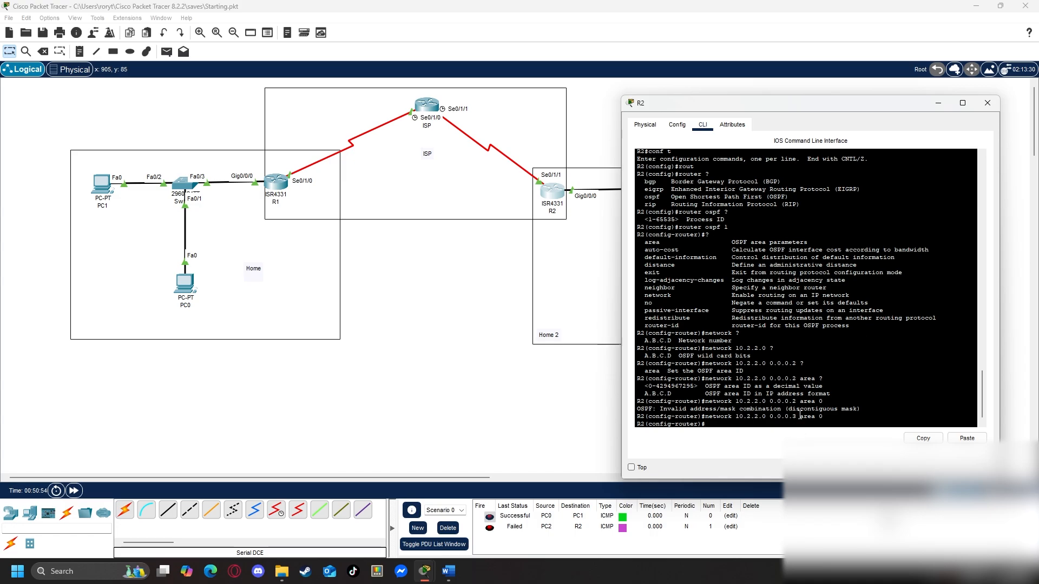
drag(796, 415, 793, 416)
drag(769, 417, 788, 417)
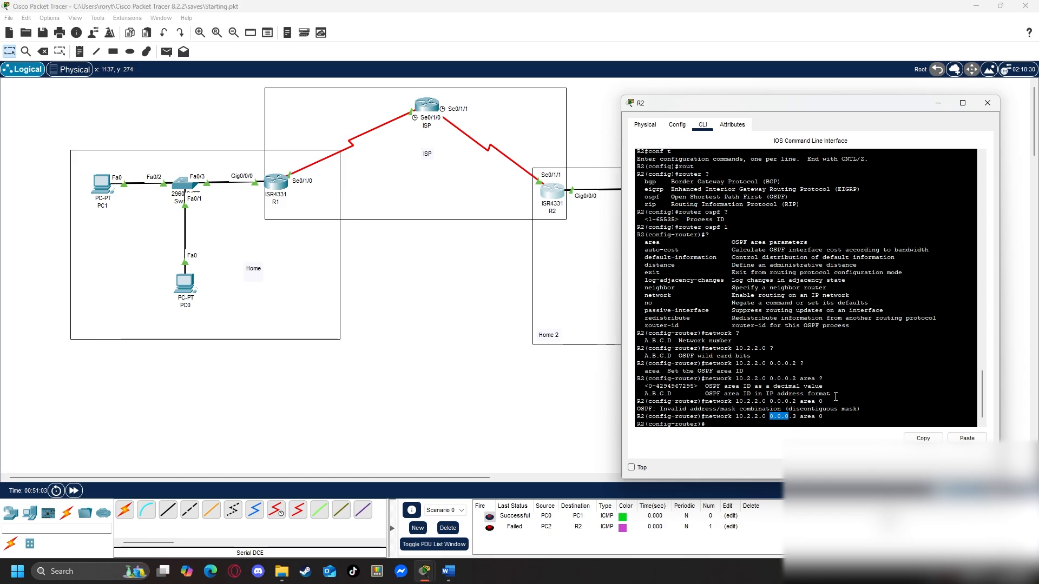
drag(796, 416, 792, 416)
click(819, 416)
Advertise network 192.168.10.0 with wildcard 0.0.0.255 in R2's OSPF area 0 and close the R2 window.
text(network )
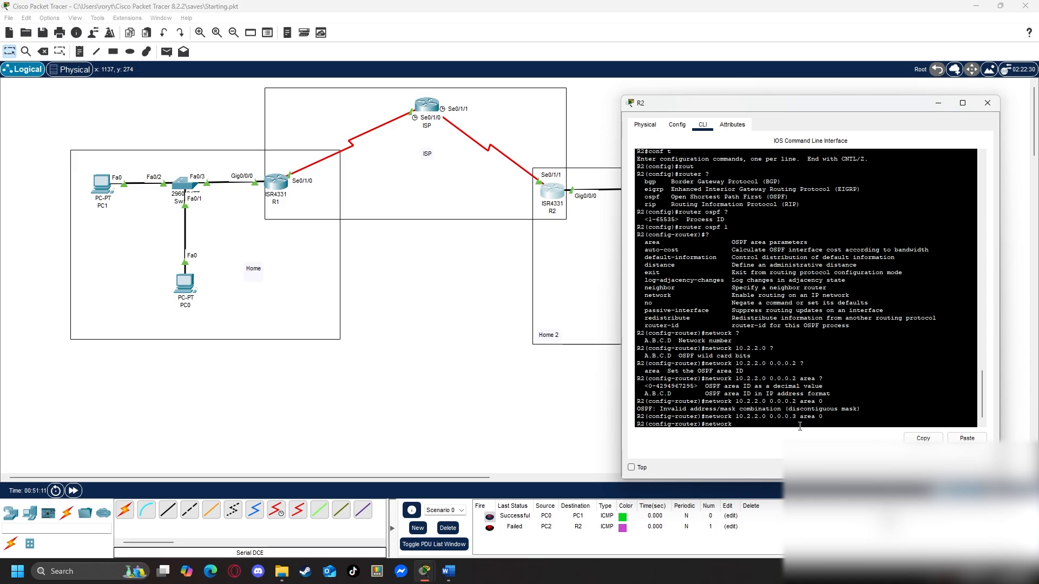
text(192.168.10.0 0.0.0.255)
text(area 0)
key(Return)
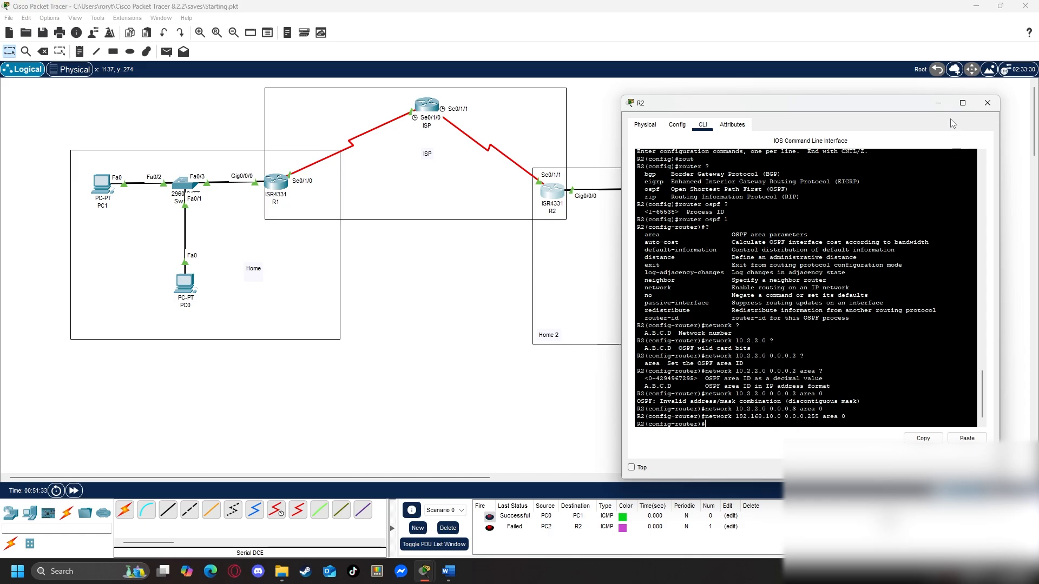
click(986, 108)
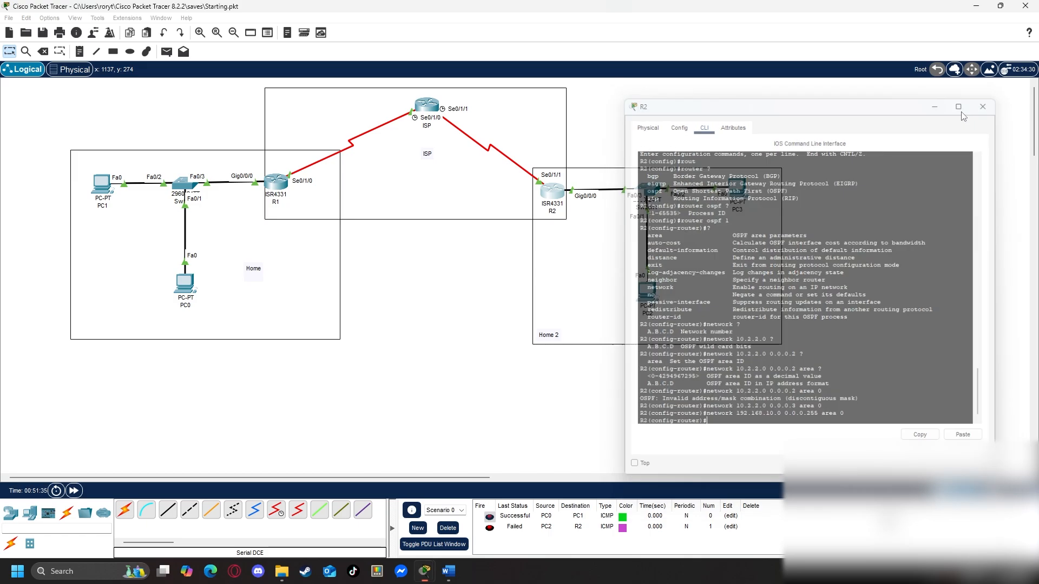
Open the ISP router's CLI and enter privileged mode followed by global configuration mode with ena and conf t.
click(426, 105)
click(533, 311)
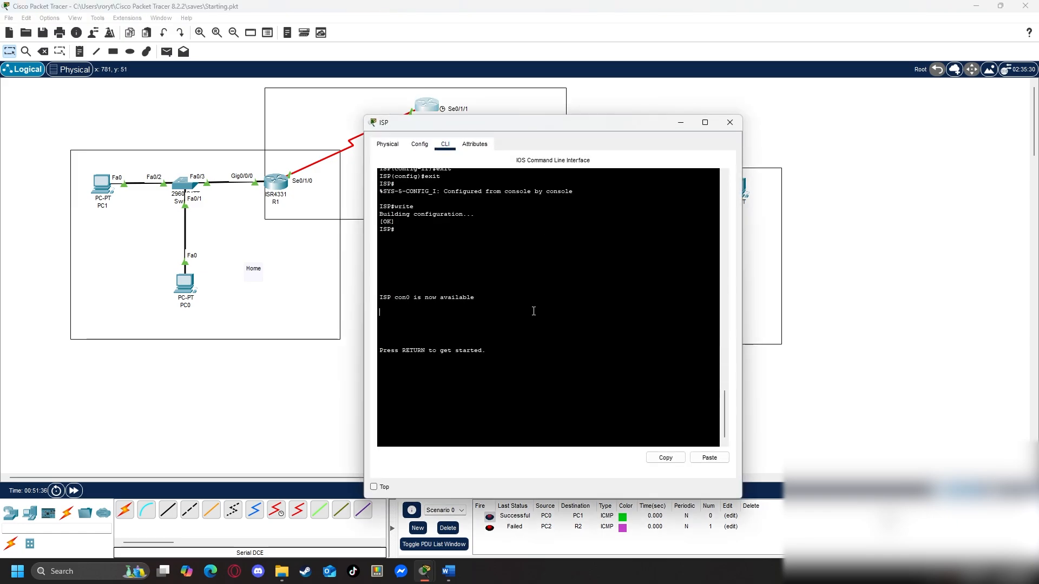
key(Return)
key(Return)
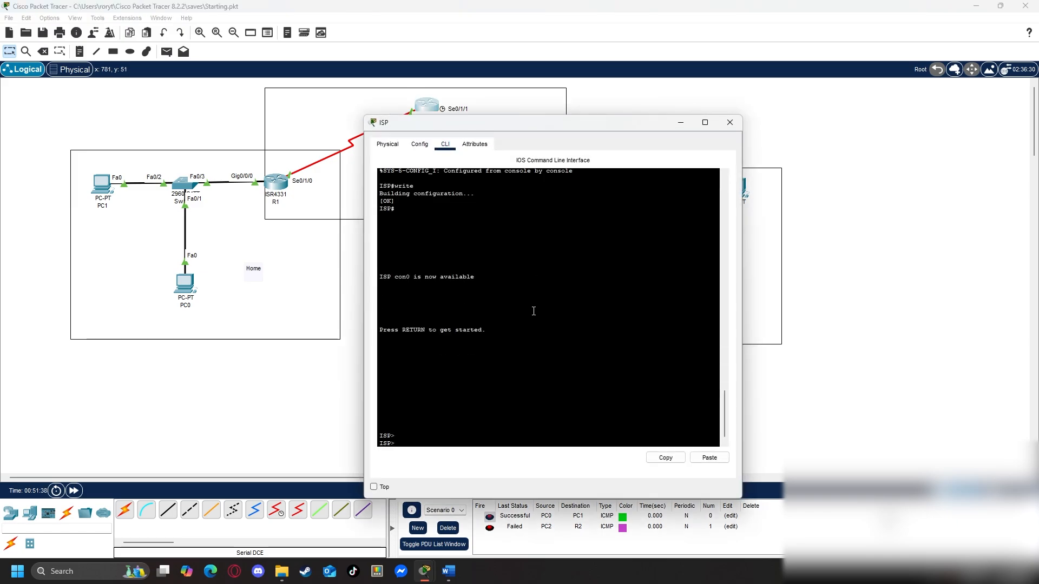
text(ena)
key(Return)
text(conf t)
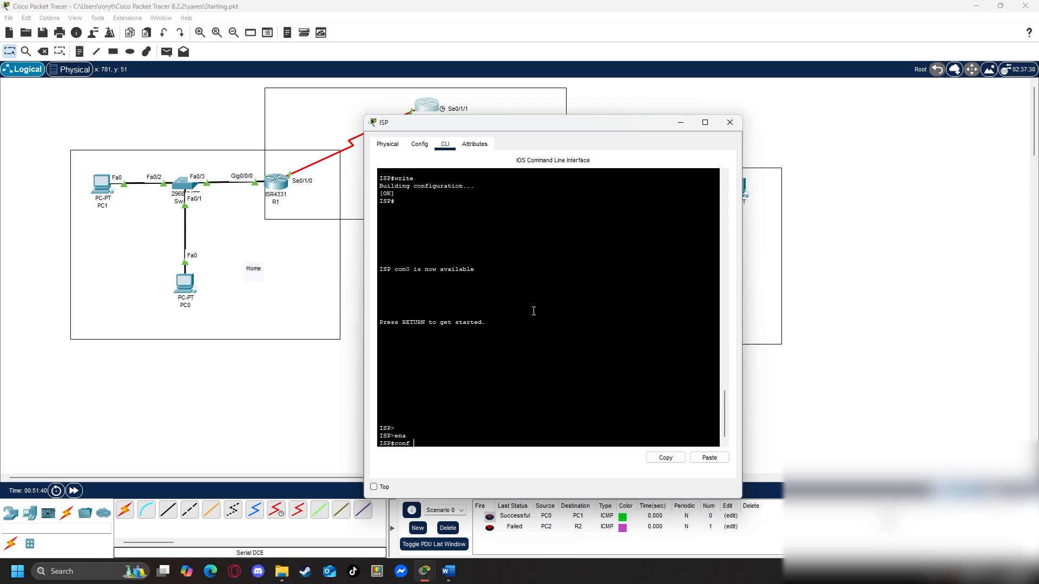
key(Return)
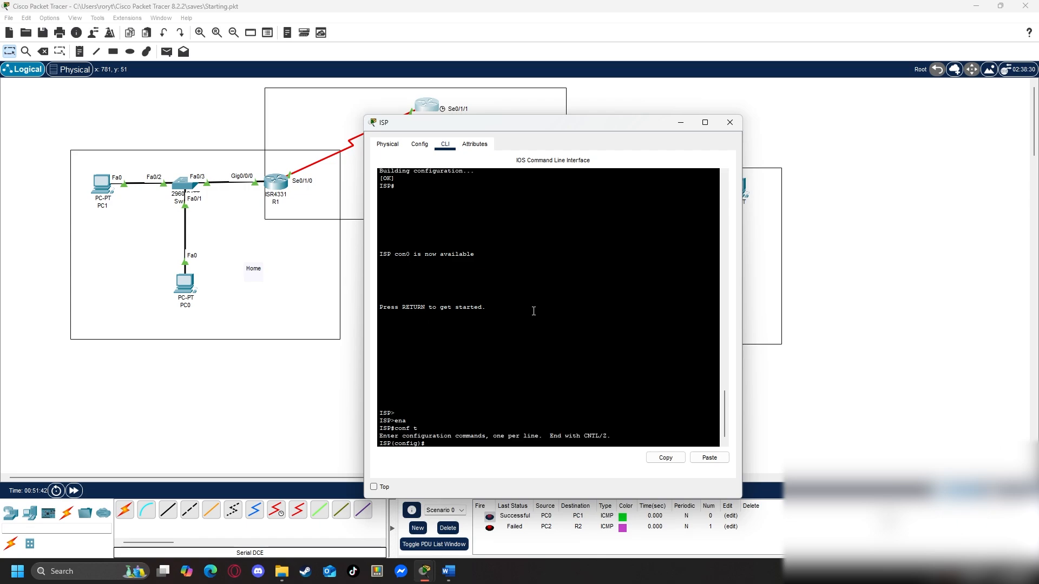
Start OSPF process 1 on the ISP router and list its OSPF configuration commands.
text(rout)
key(Tab)
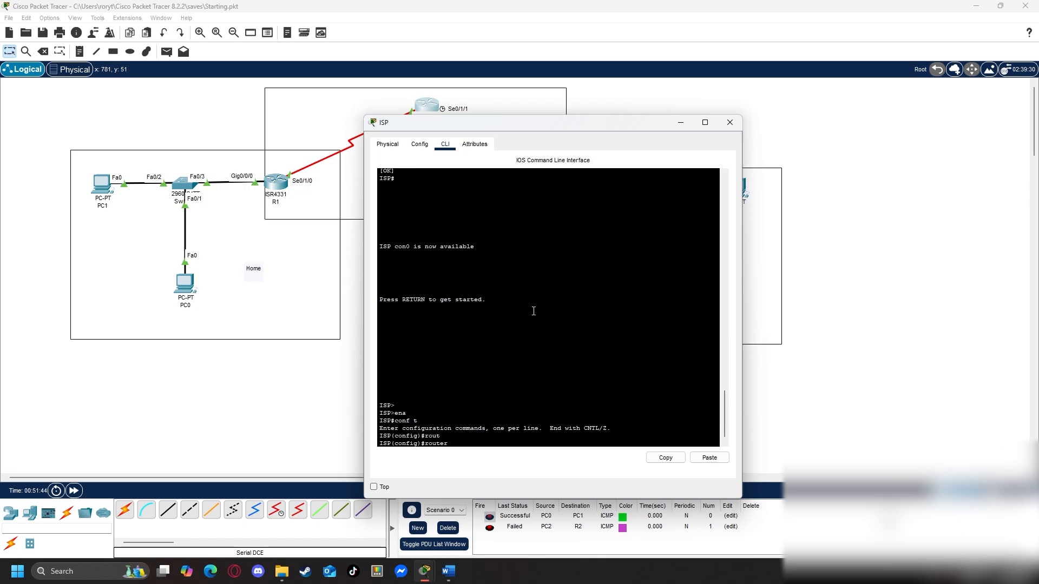
text(ospf ?   <1)
key(Return)
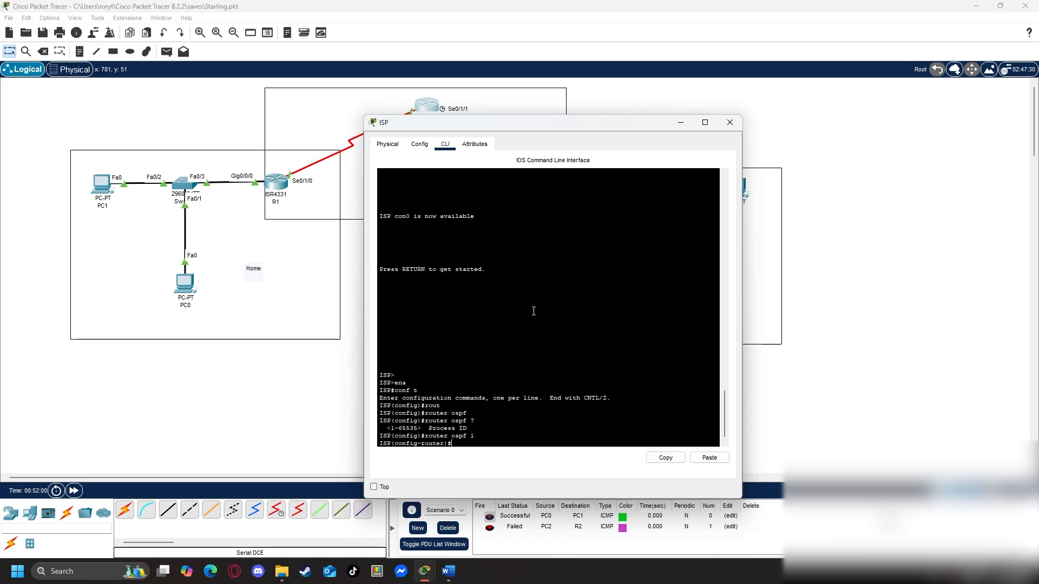
text(?)
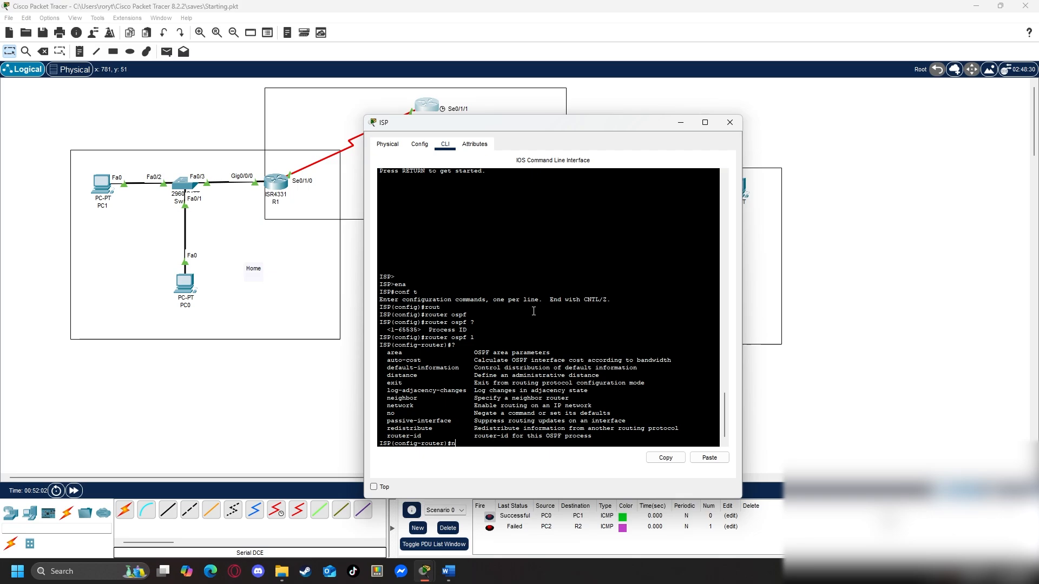
Advertise network 10.1.1.0 with wildcard mask 0.0.0.3 in the ISP router's OSPF area 0.
text(net)
key(Tab)
text(?)
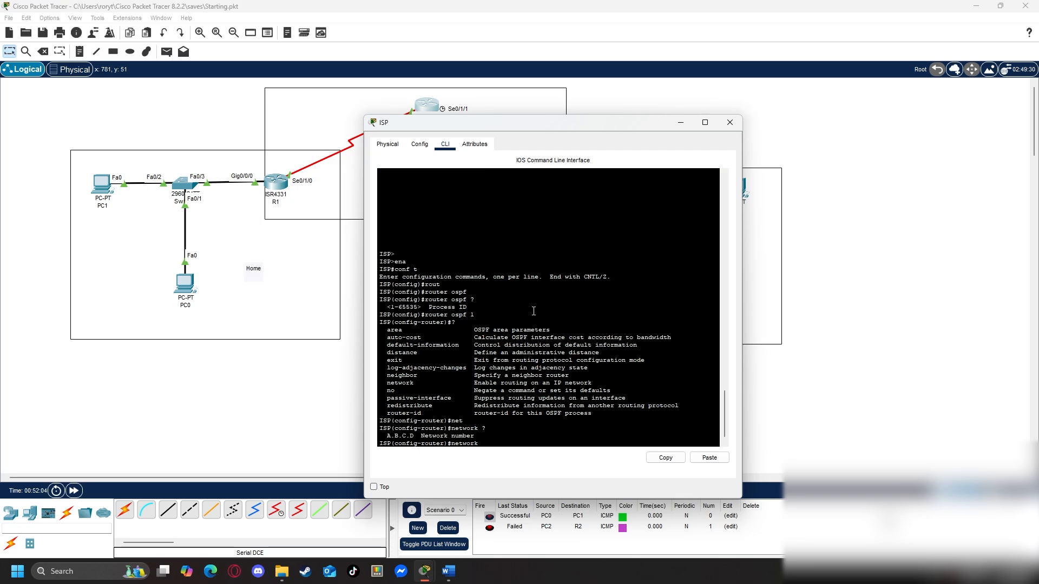
text(192.16)
key(BackSpace)
key(BackSpace)
key(BackSpace)
key(BackSpace)
key(BackSpace)
text(0.1.1.0 0.0.0.3 area 0)
key(Return)
Advertise network 10.2.2.0 with wildcard mask 0.0.0.3 in the ISP router's OSPF area 0, and minimize the ISP window.
key(Up)
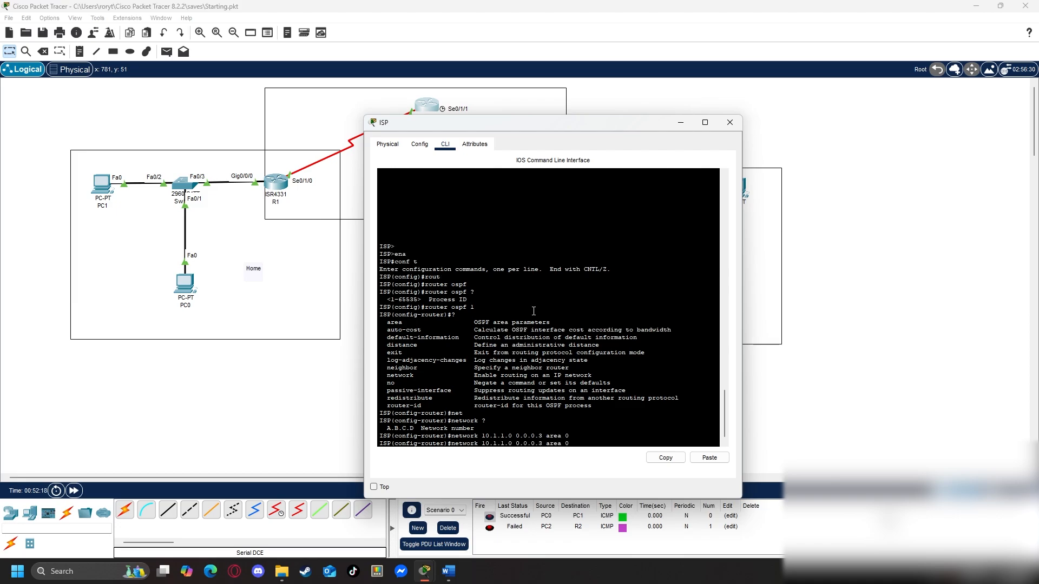
key(BackSpace)
text(2)
key(BackSpace)
text(2)
key(Return)
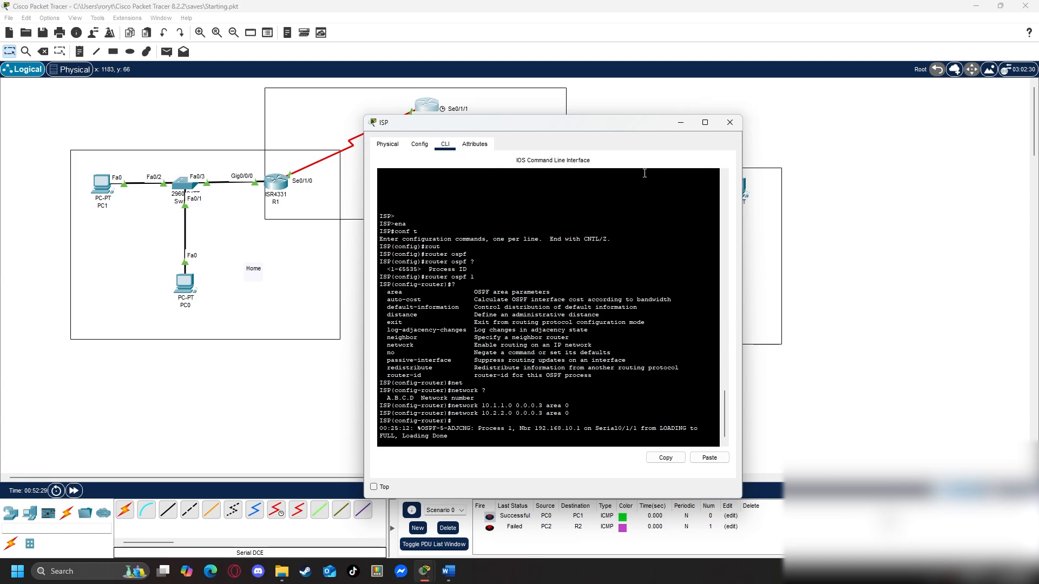
drag(489, 436, 421, 428)
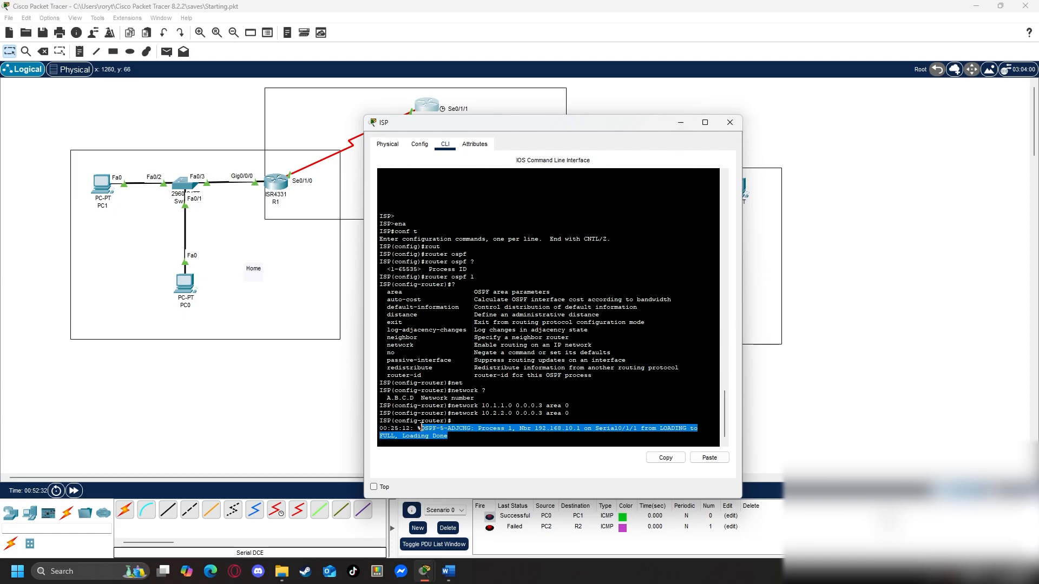
click(681, 123)
Open R1's CLI and enter privileged mode followed by global configuration mode with ena and conf t.
click(272, 185)
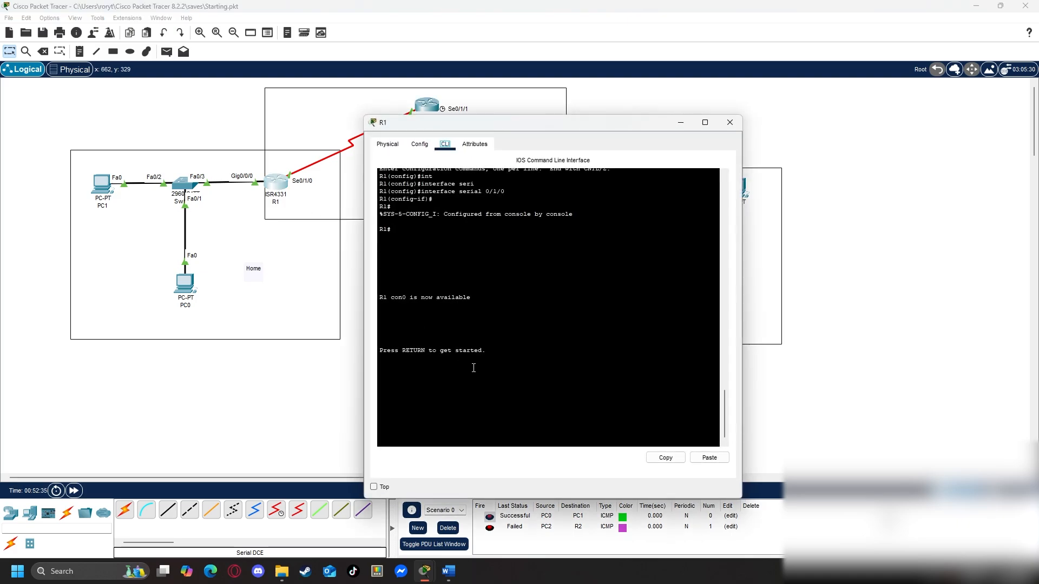
key(Return)
text(ena)
key(Return)
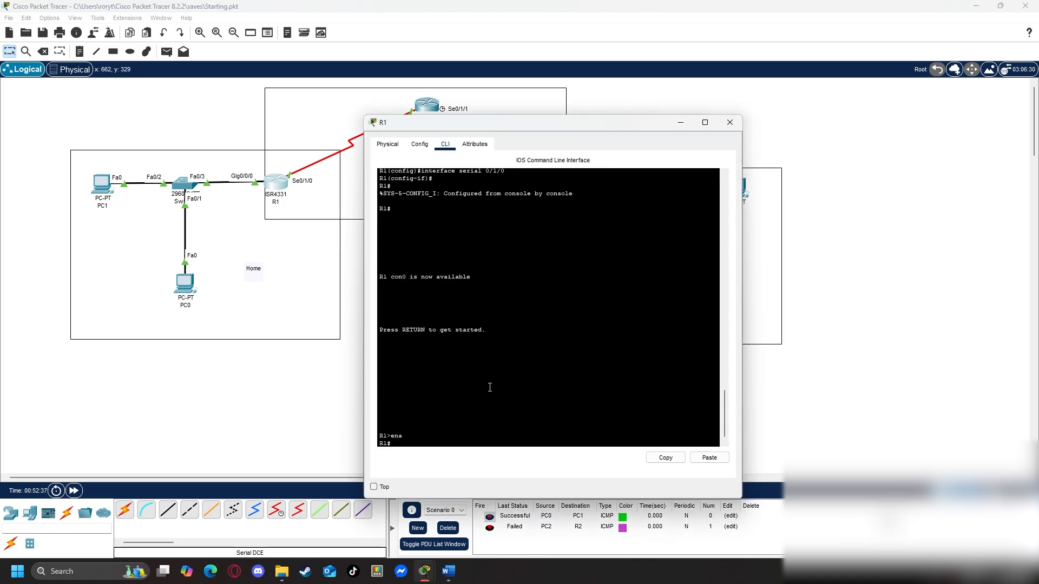
text(conf t)
key(Return)
Start OSPF process 1 on R1 with router ospf 1.
text(router)
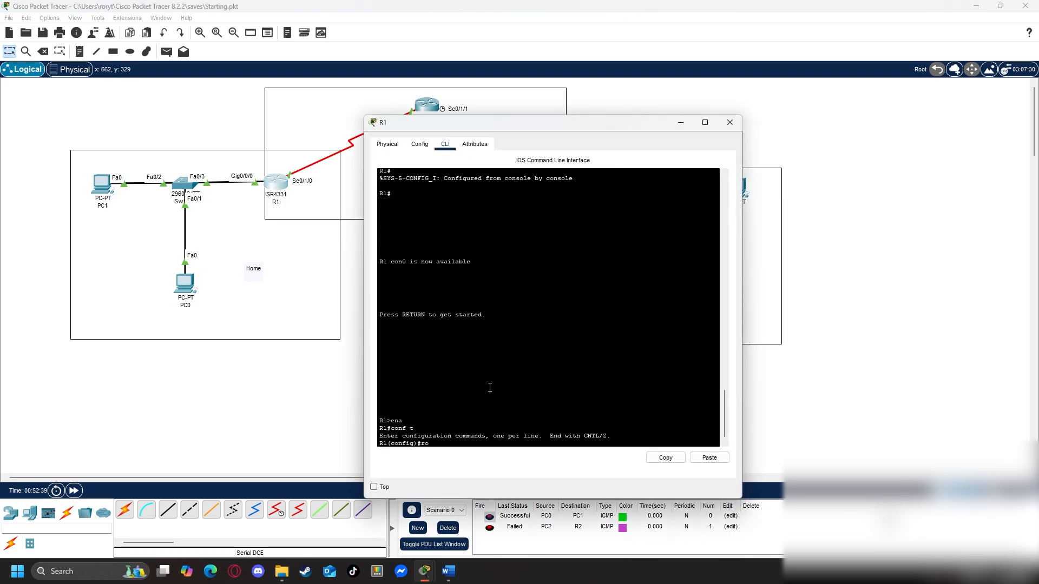
key(Tab)
text(s)
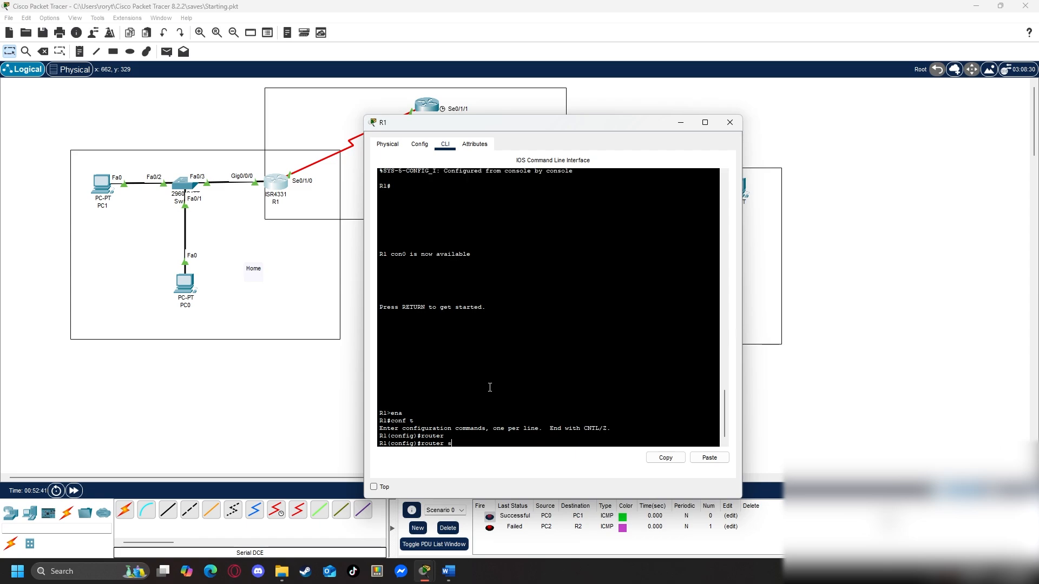
key(BackSpace)
text(os)
key(Tab)
text(1)
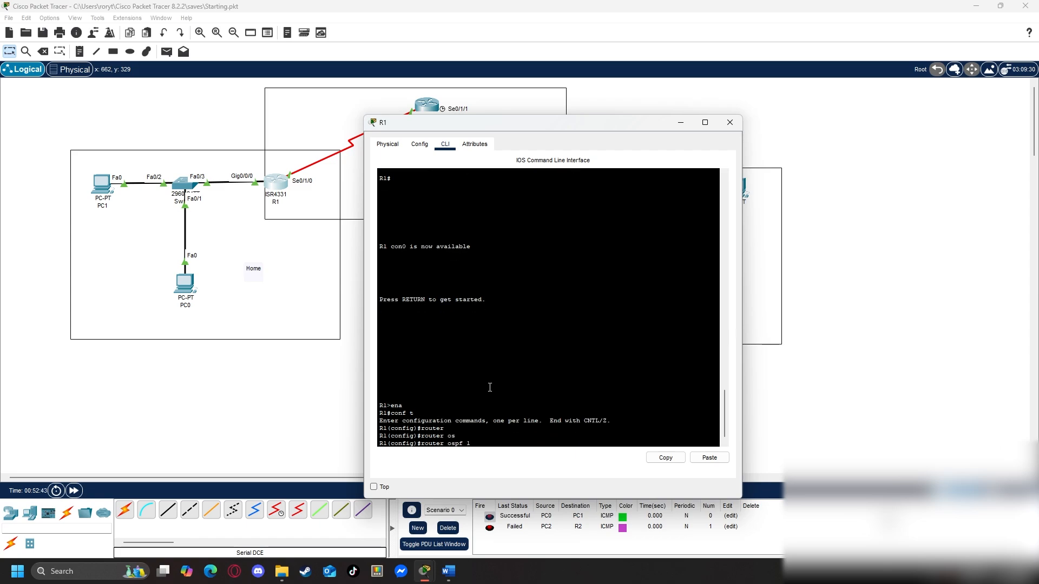
key(Return)
Advertise network 10.1.1.0 with wildcard mask 0.0.0.3 in R1's OSPF area 0.
text(netwo)
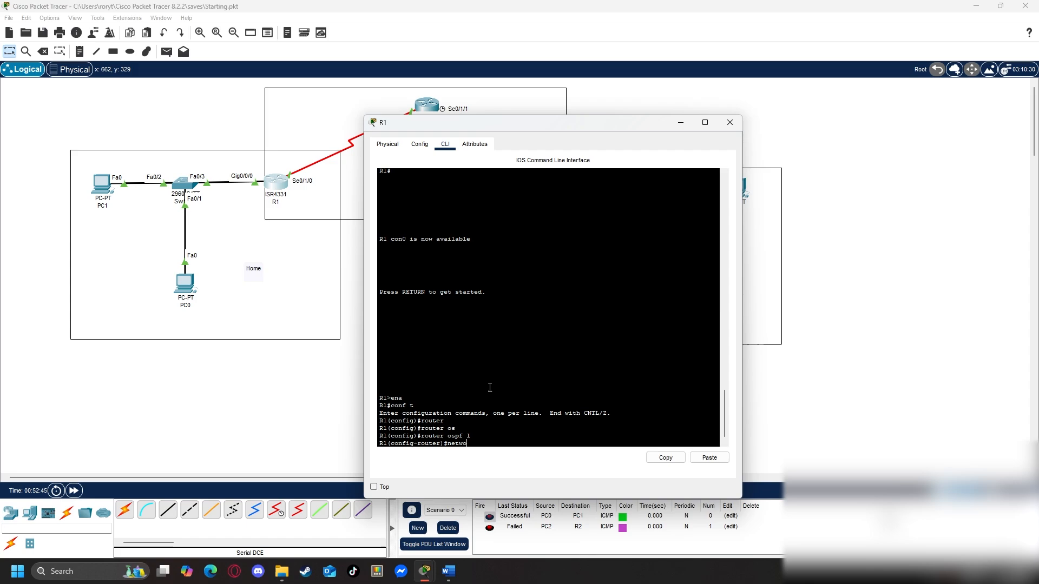
key(Tab)
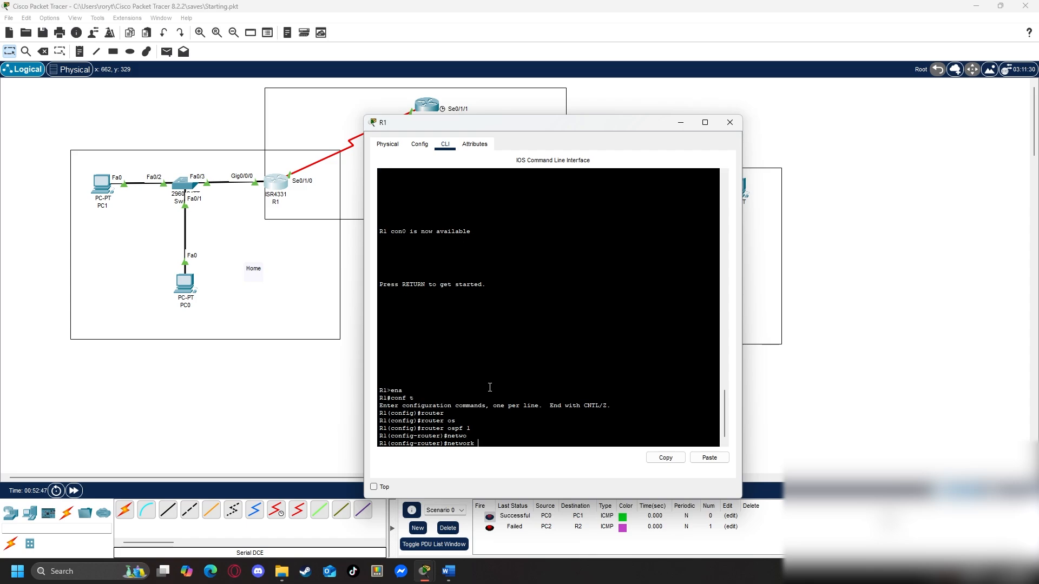
text(10.1.1.0 0.0..)
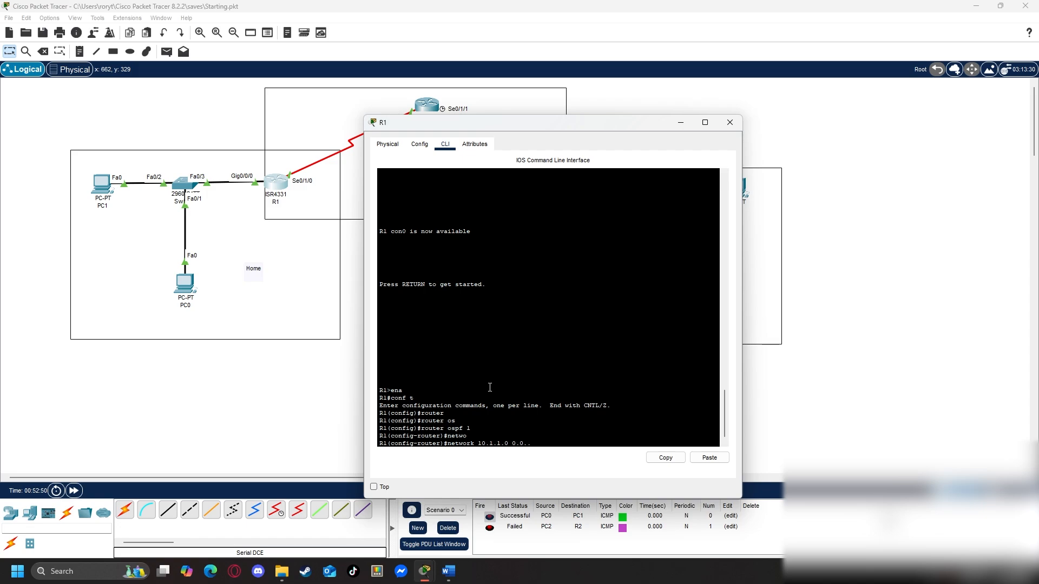
text(0.3 area 0)
key(Return)
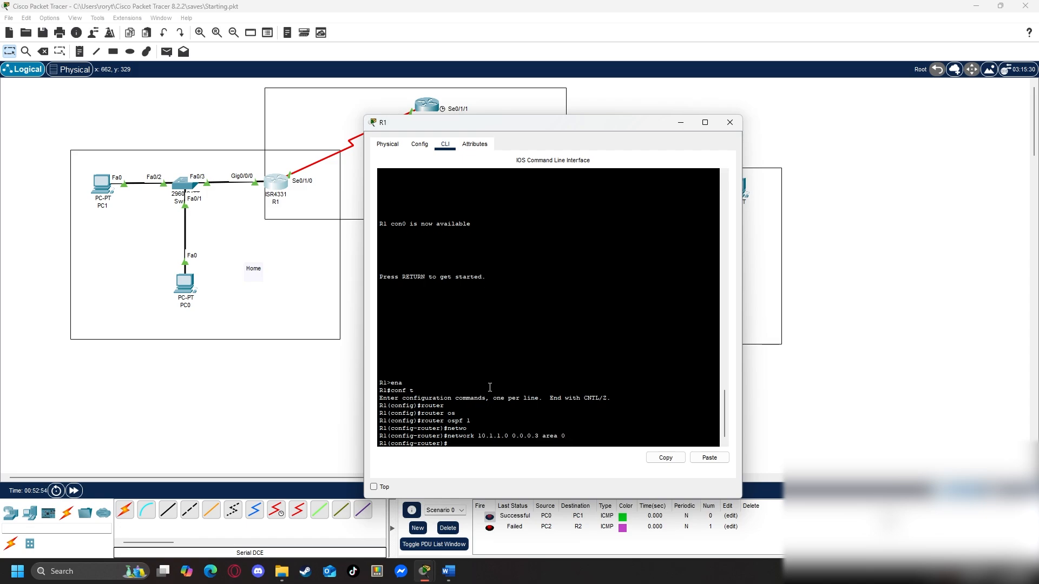
Advertise network 192.168.1.0 with wildcard mask 0.0.0.255 in R1's OSPF area 0.
text(netwo)
key(Tab)
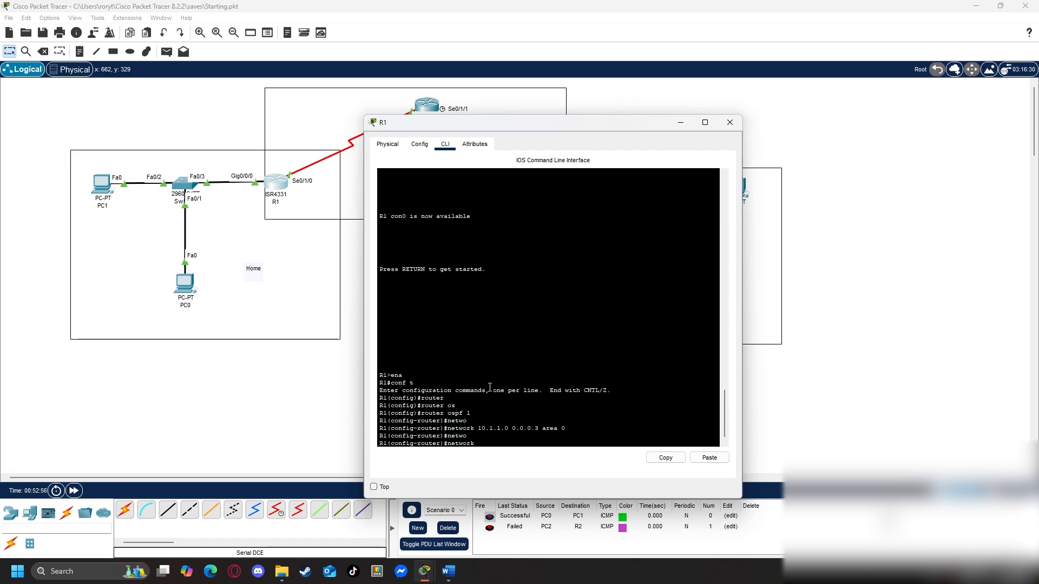
text(192.168)
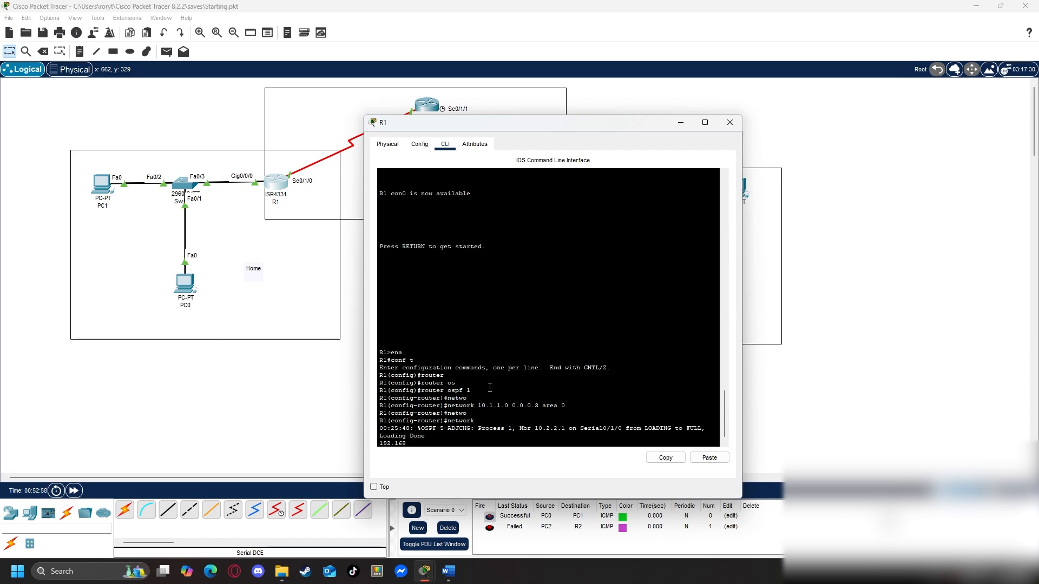
text(.1.)
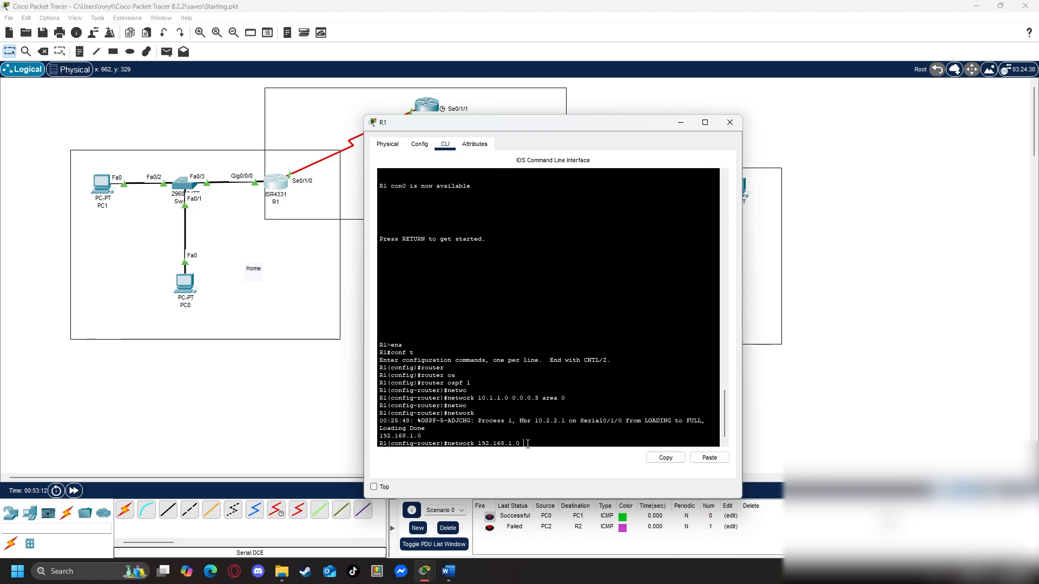
text(0.255 area 0)
key(Return)
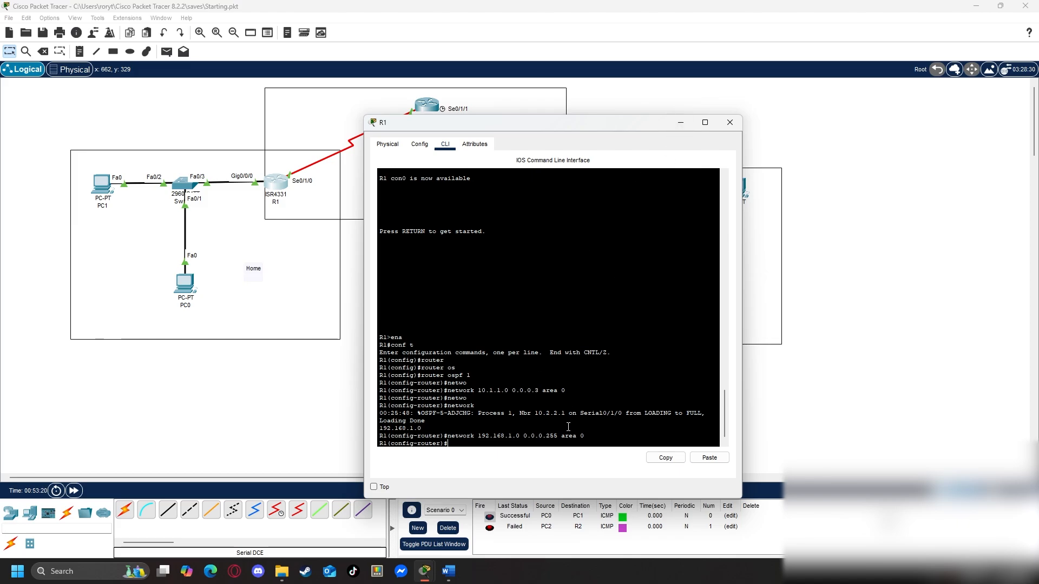
Exit R1's OSPF and global configuration modes to return to the privileged prompt.
text(ping 10.)
key(BackSpace)
key(BackSpace)
key(BackSpace)
key(BackSpace)
key(BackSpace)
key(BackSpace)
text(exit)
key(Return)
text(exit)
key(Return)
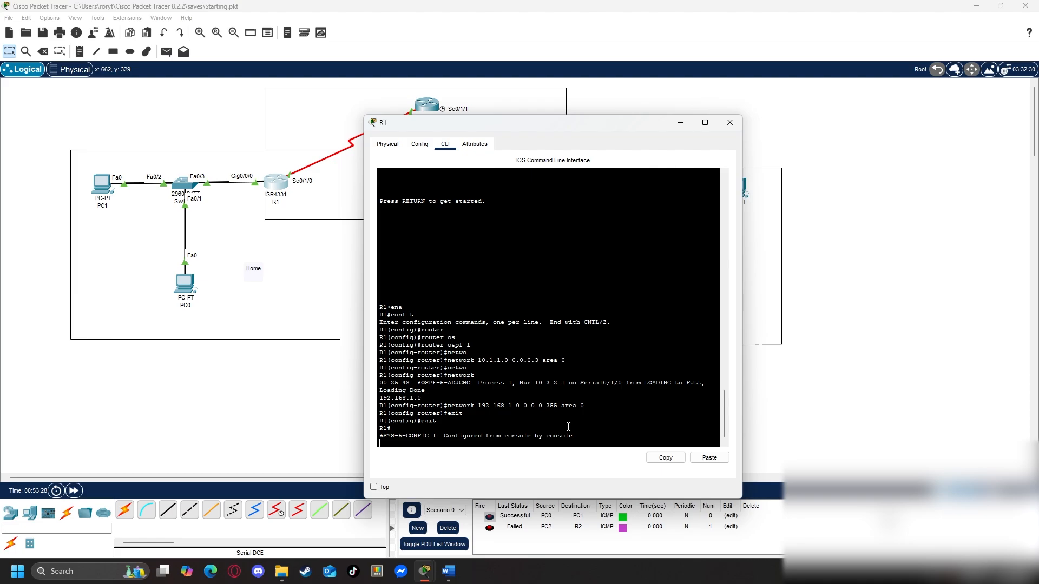
Ping 10.2.2.2 from R1 and review the success rate.
key(Return)
text(ping)
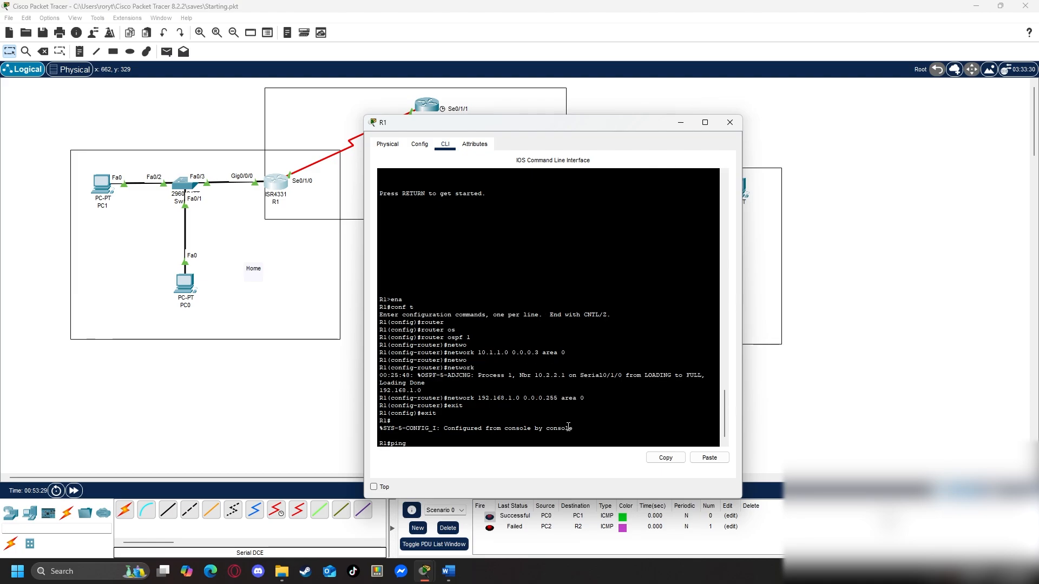
text( 10.2.2.2)
key(Return)
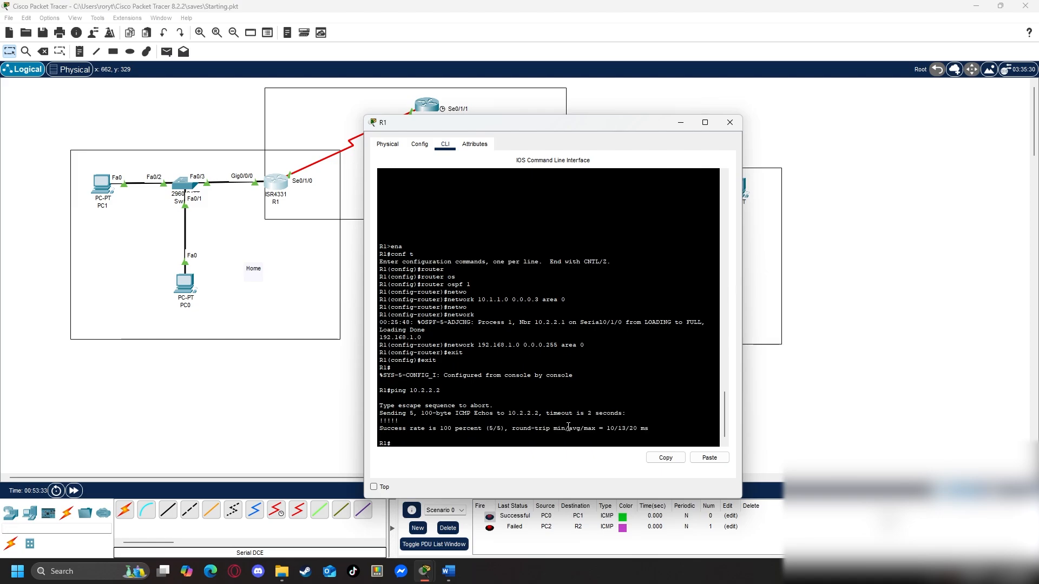
drag(481, 428, 645, 429)
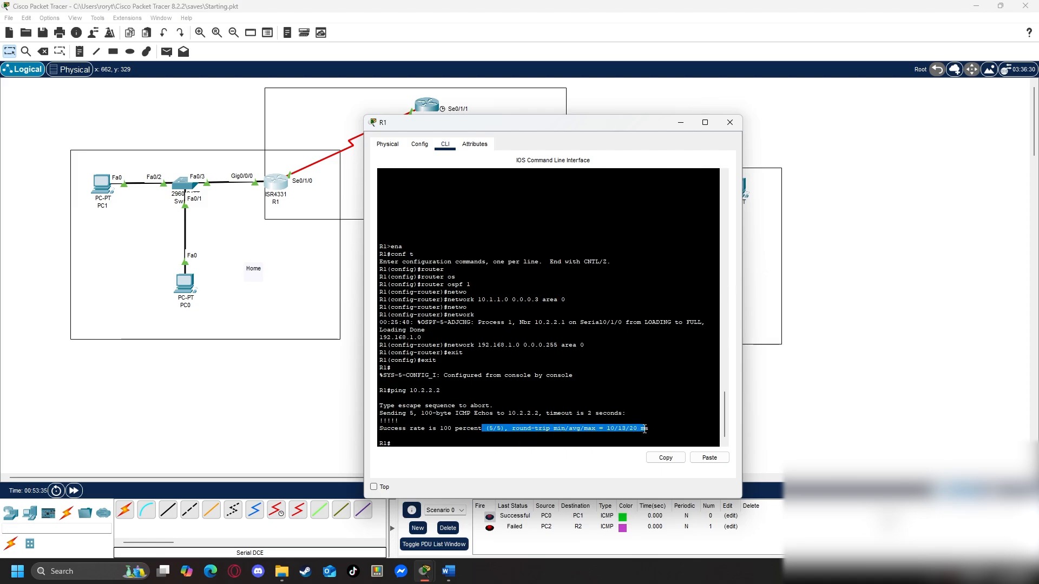
Ping 192.168.10.11 in the second home from R1, and close the R1 window.
drag(567, 121, 440, 137)
click(450, 441)
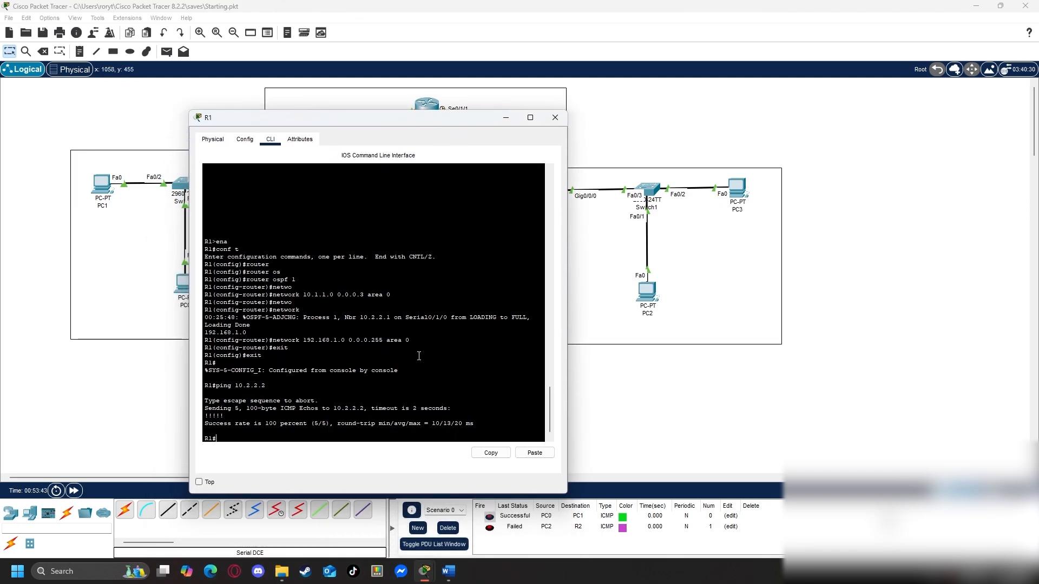
text(ping 192.168.)
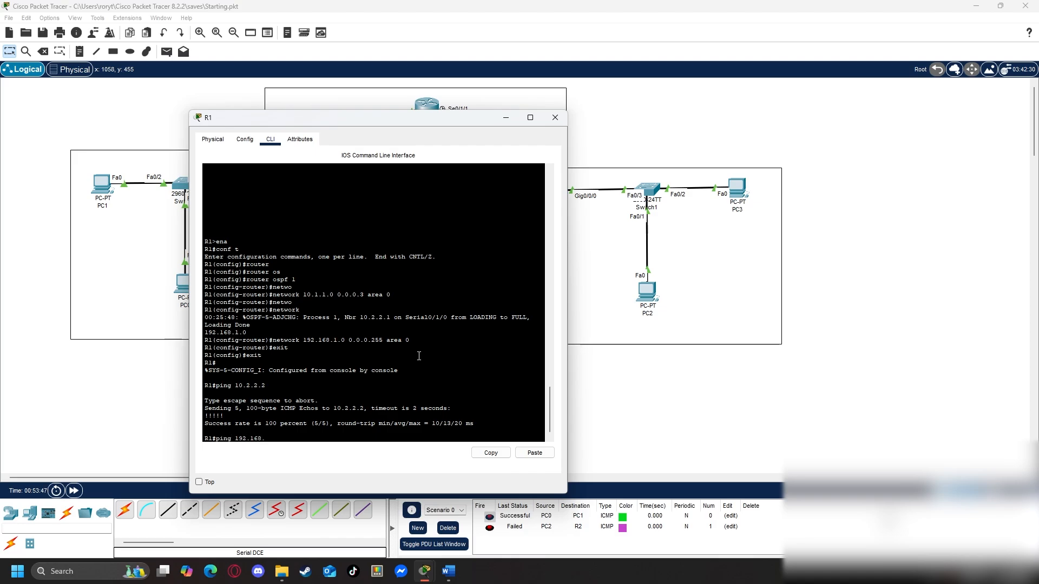
text(10.11)
key(Return)
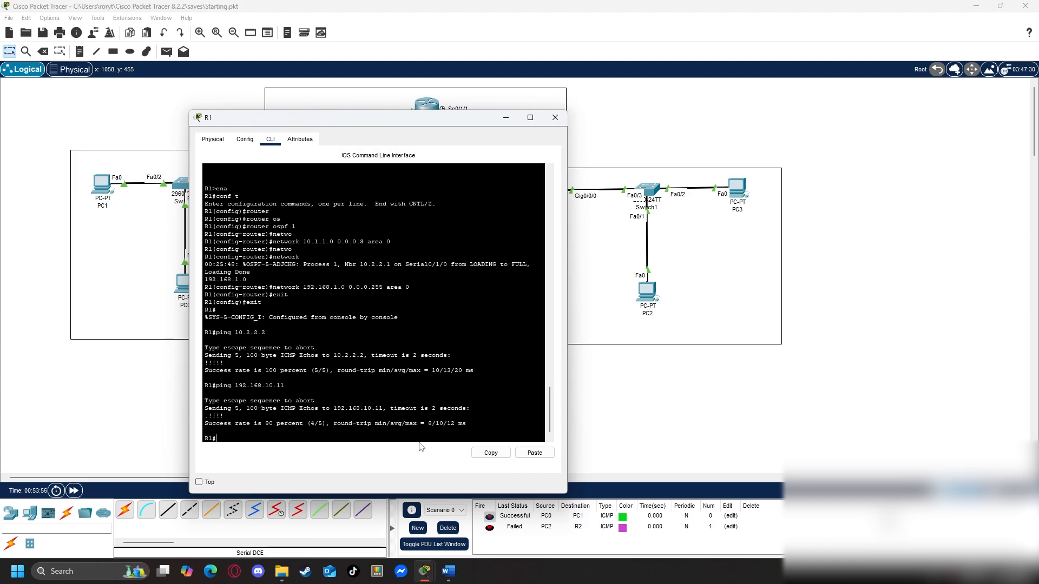
click(551, 123)
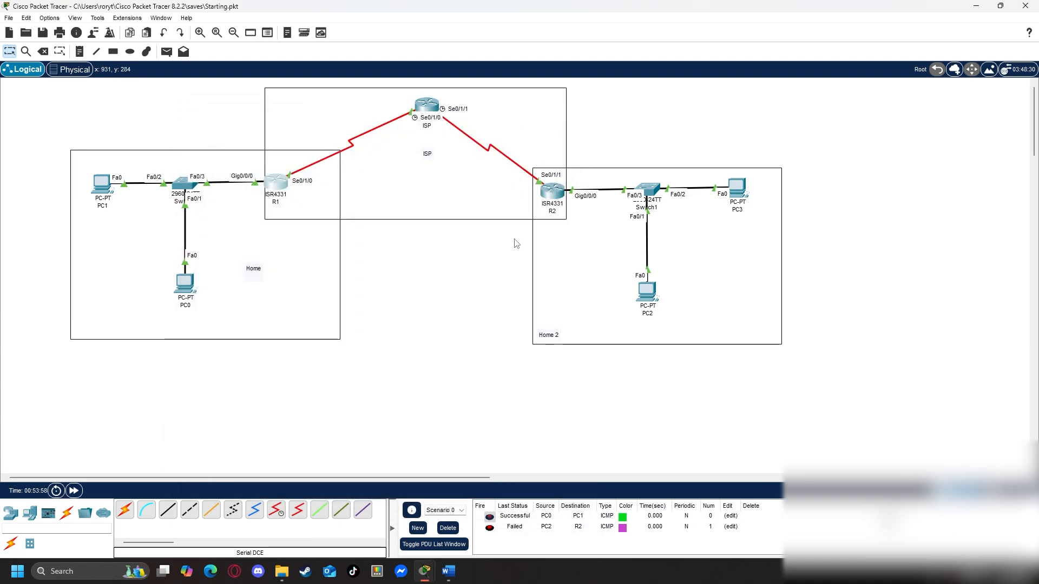
click(652, 288)
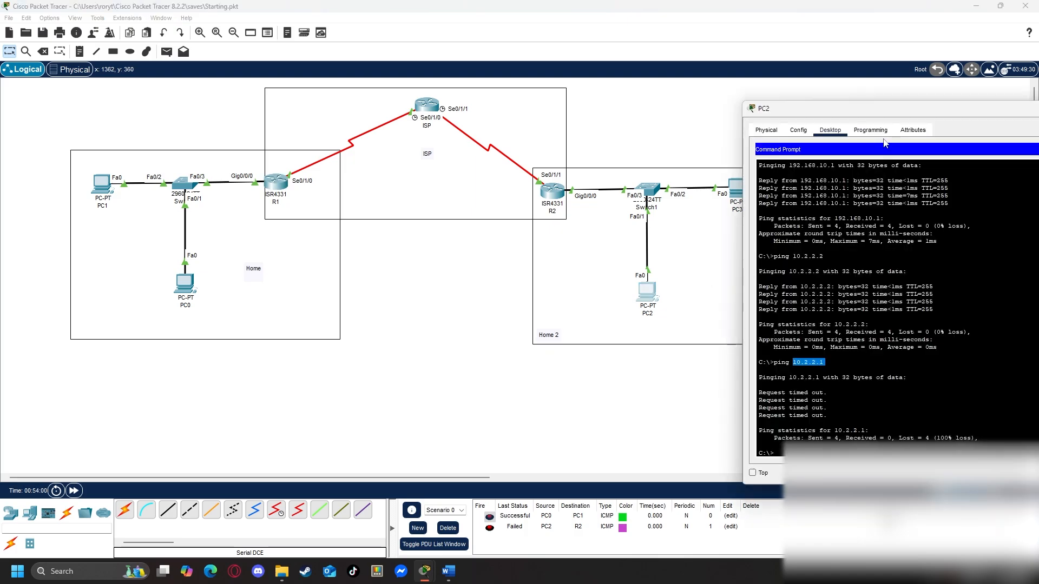
drag(895, 112, 624, 131)
click(559, 465)
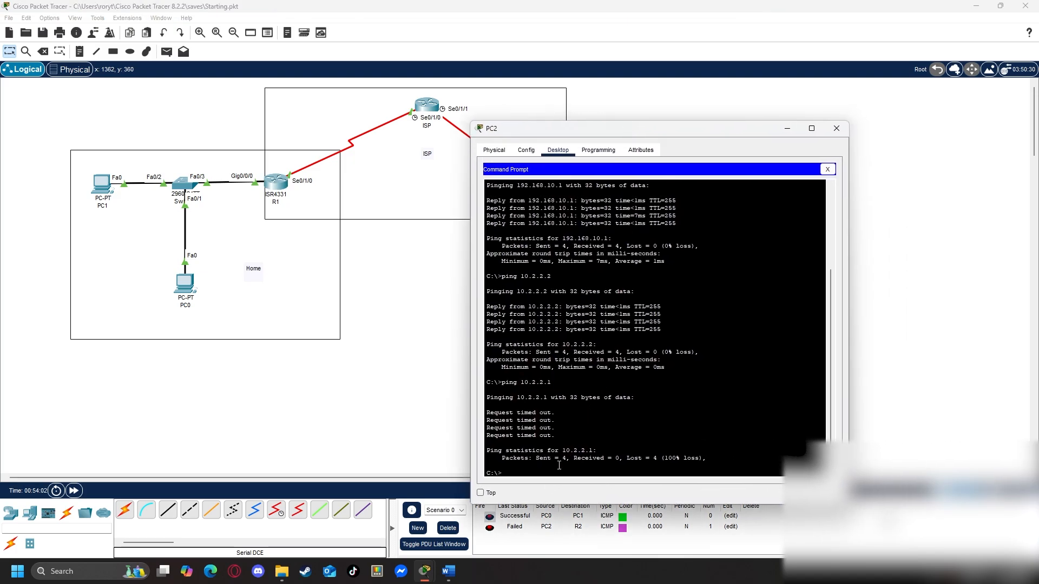
click(836, 128)
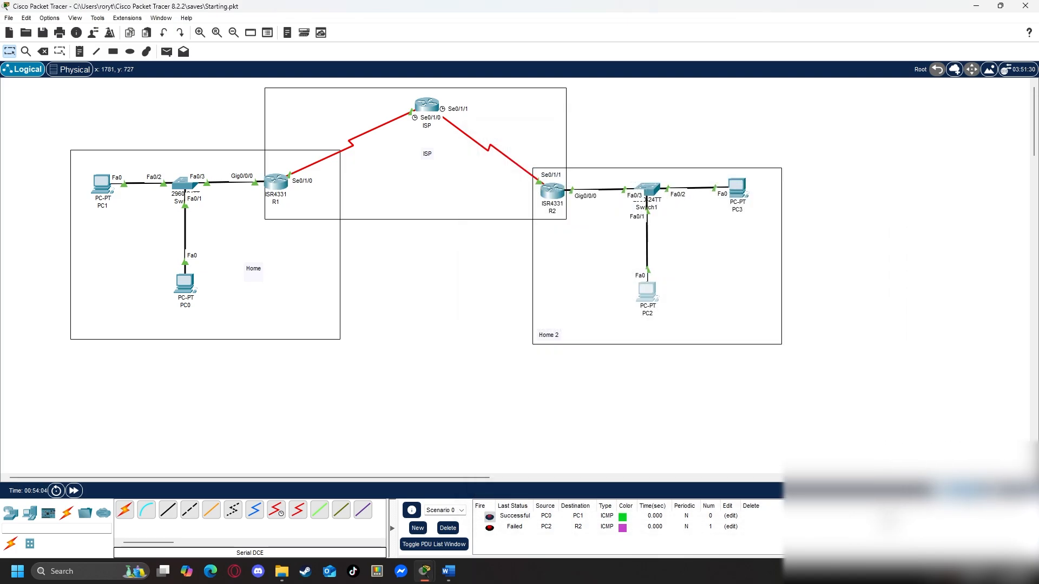
Switch to simulation mode and add a simple PDU from PC3 to PC1.
click(1013, 491)
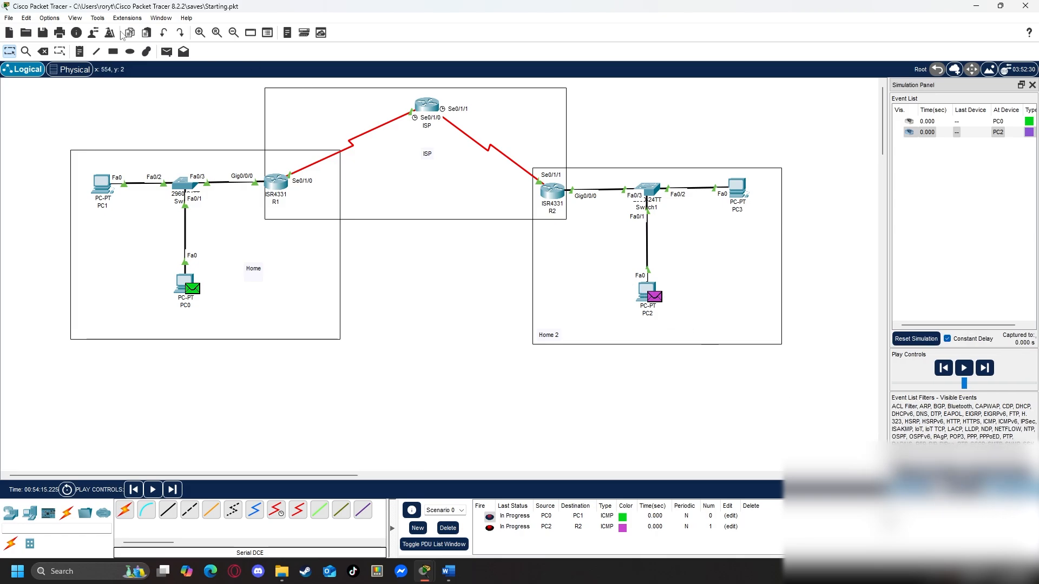
click(167, 51)
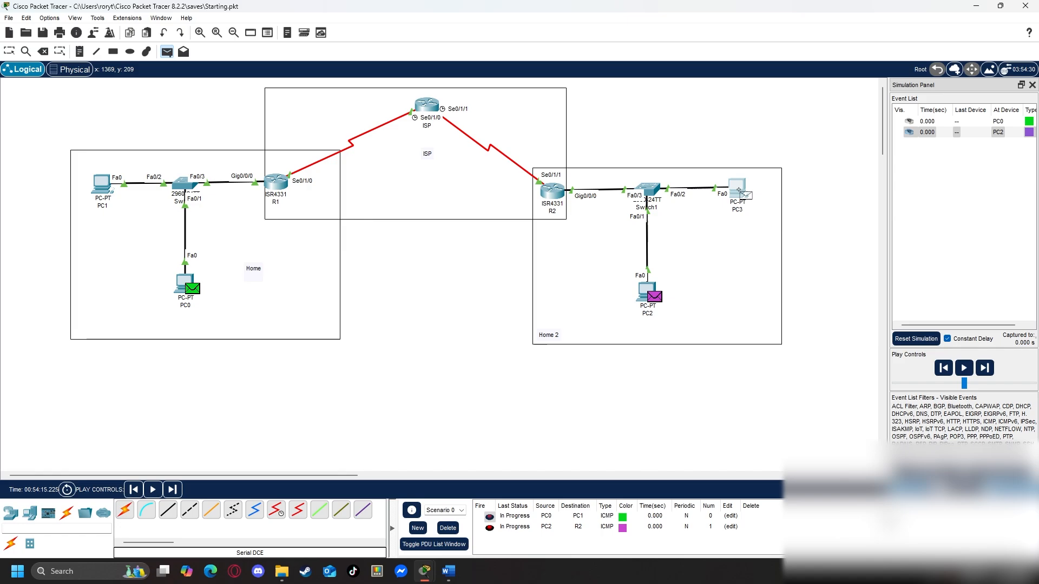
click(737, 188)
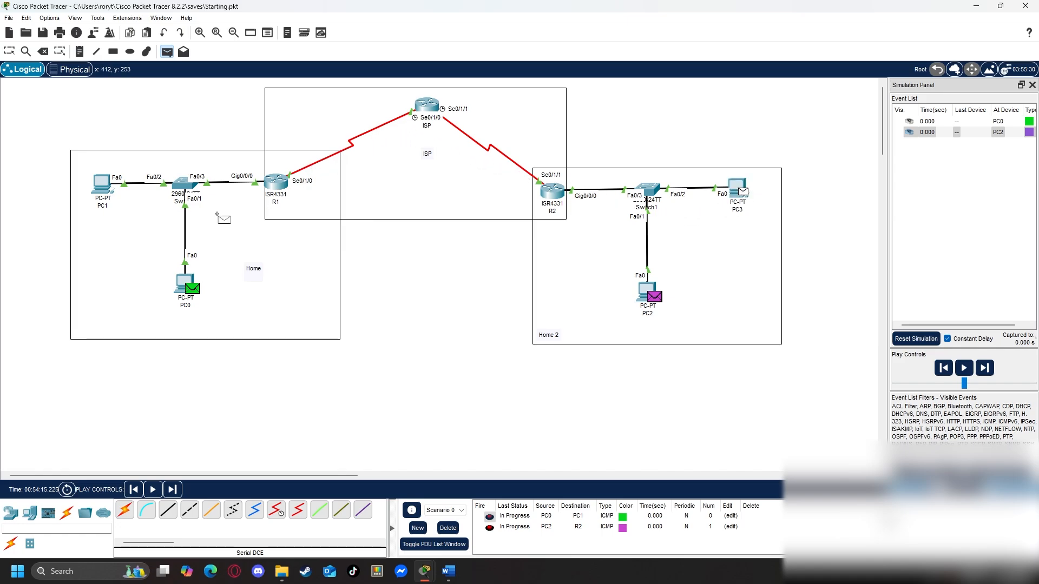
click(101, 185)
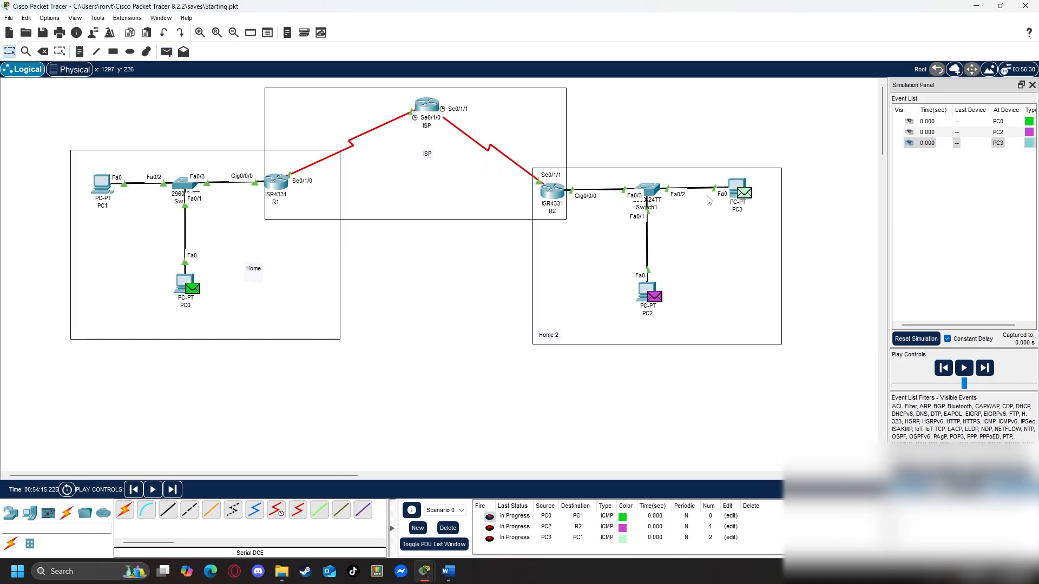
Play the simulation and step it forward to follow the PC3 packet across the routers toward PC1.
click(963, 372)
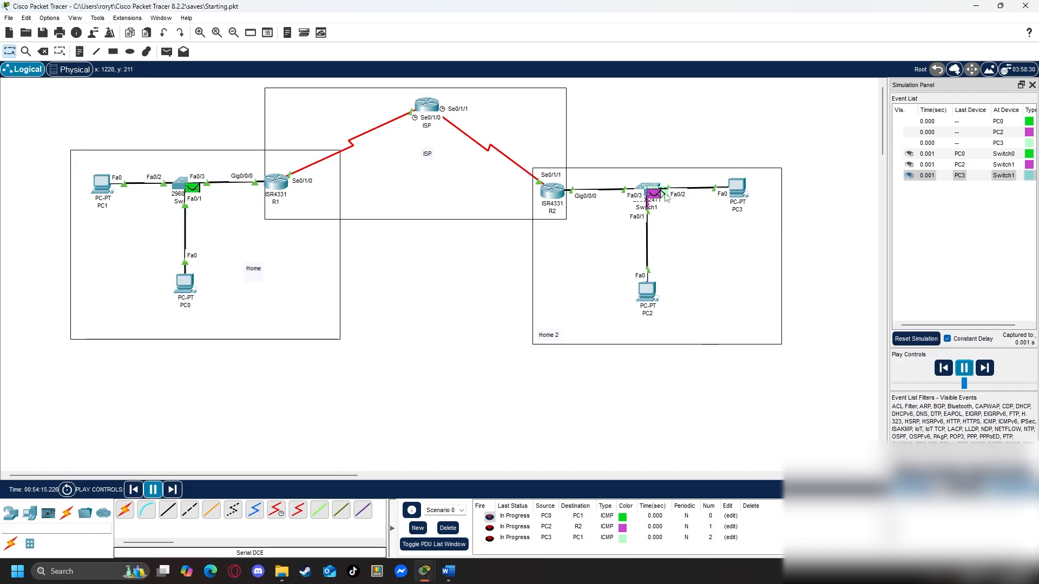
mouse_move(664, 195)
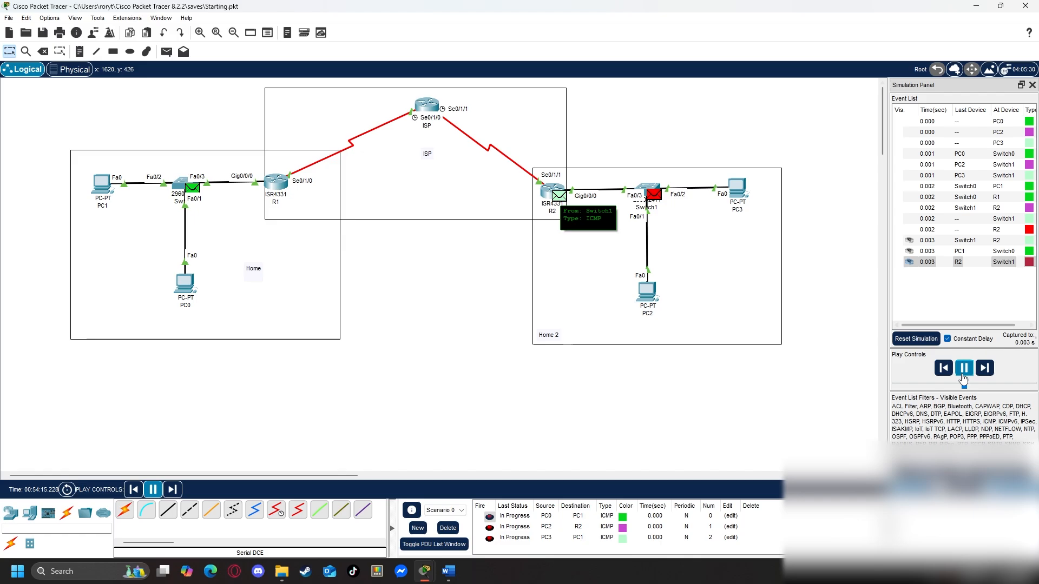
click(982, 371)
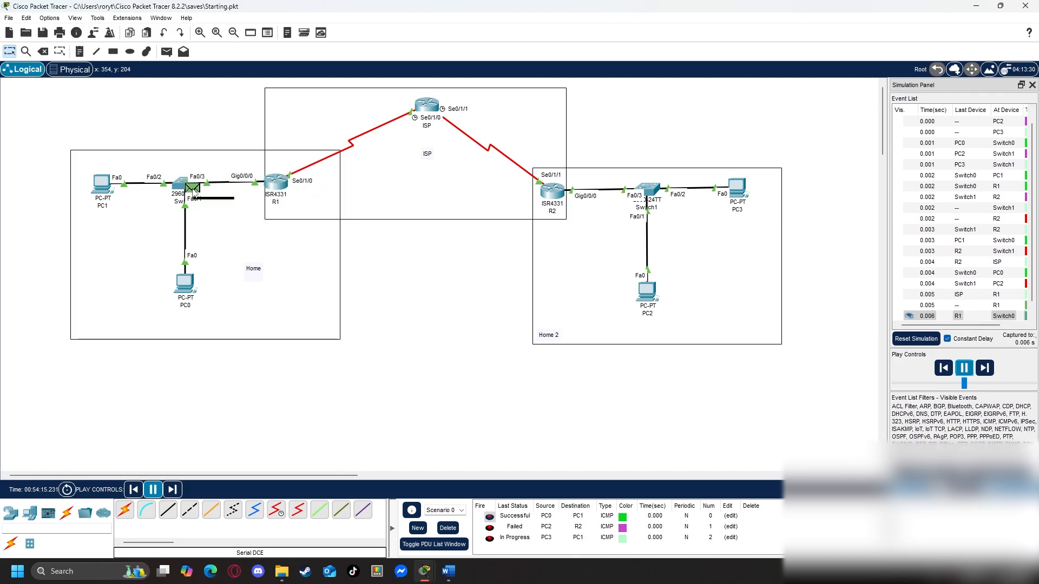
Follow the PC3 packet through Switch0 to PC1, close the ISP window, and return to realtime mode.
mouse_move(193, 192)
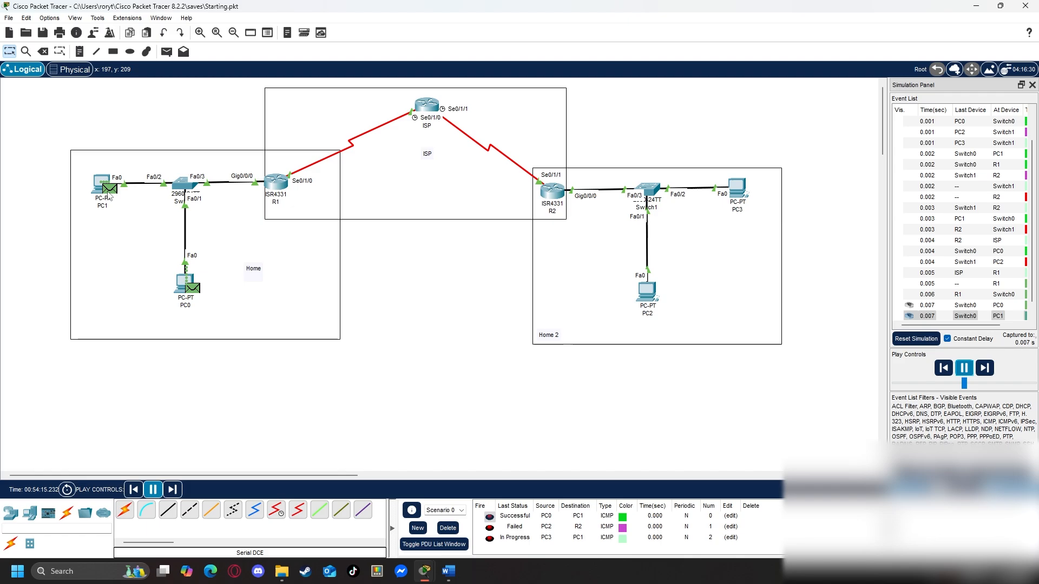
mouse_move(108, 193)
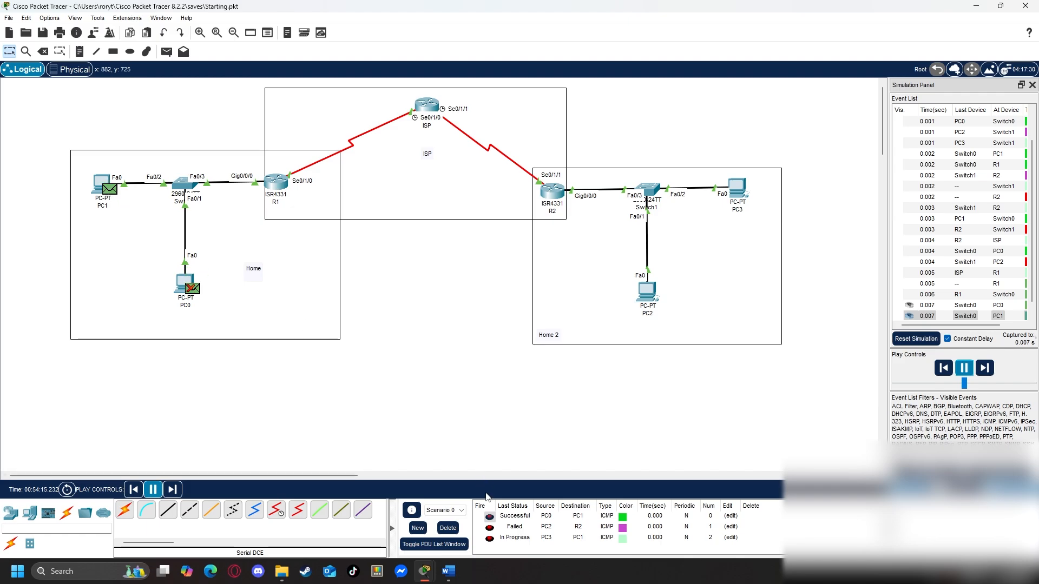
mouse_move(426, 577)
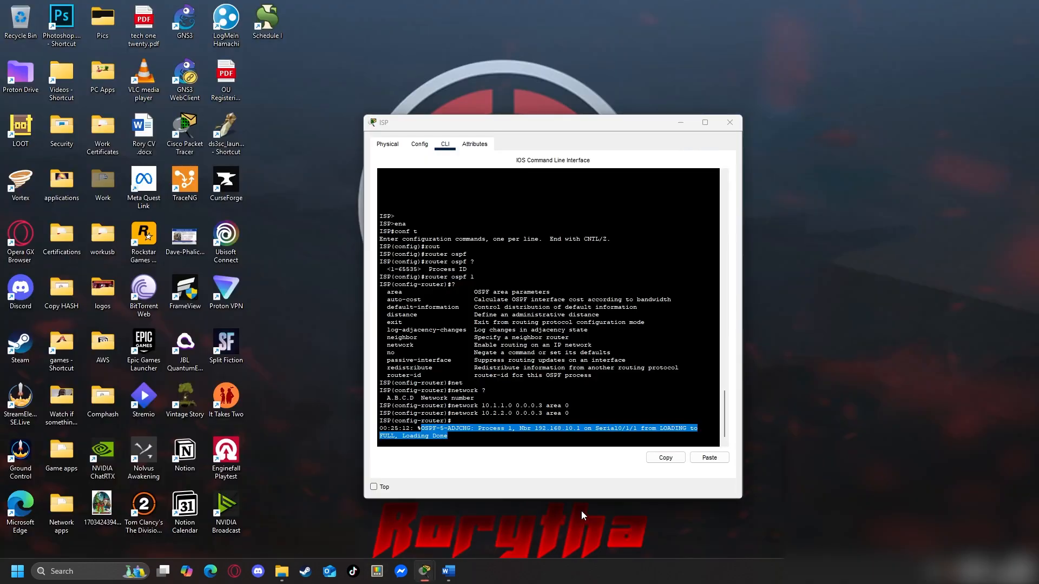
click(581, 511)
click(729, 123)
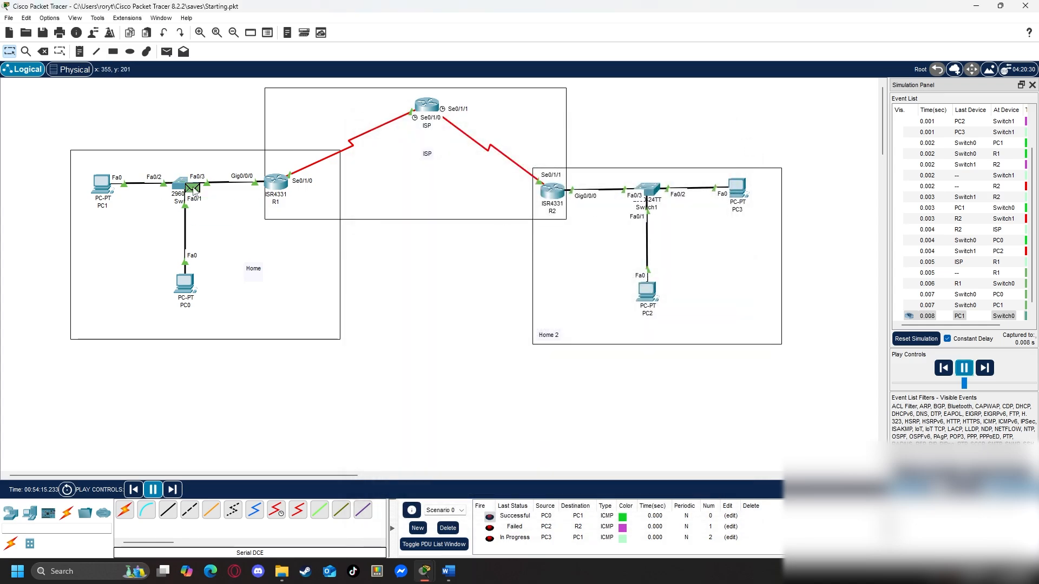
click(959, 490)
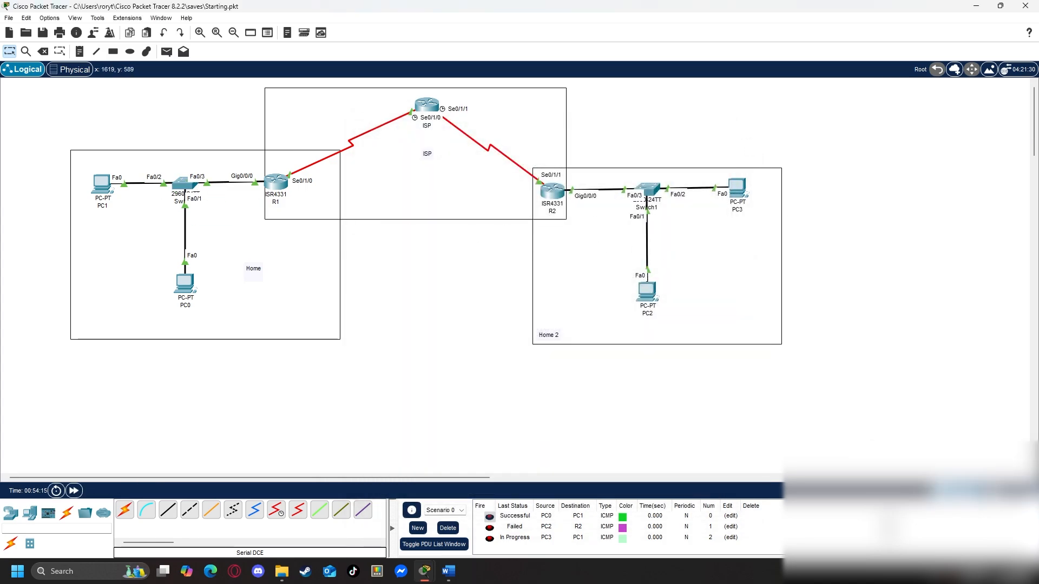
Ping the gateway 192.168.10.1 again from the PC3 command prompt, and move its window aside.
click(733, 187)
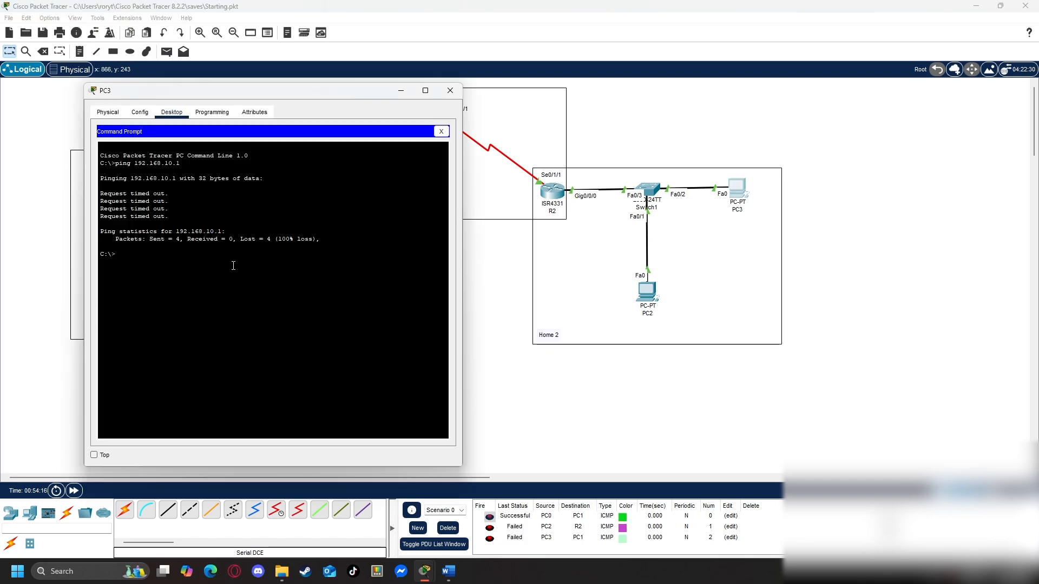
key(Up)
key(Return)
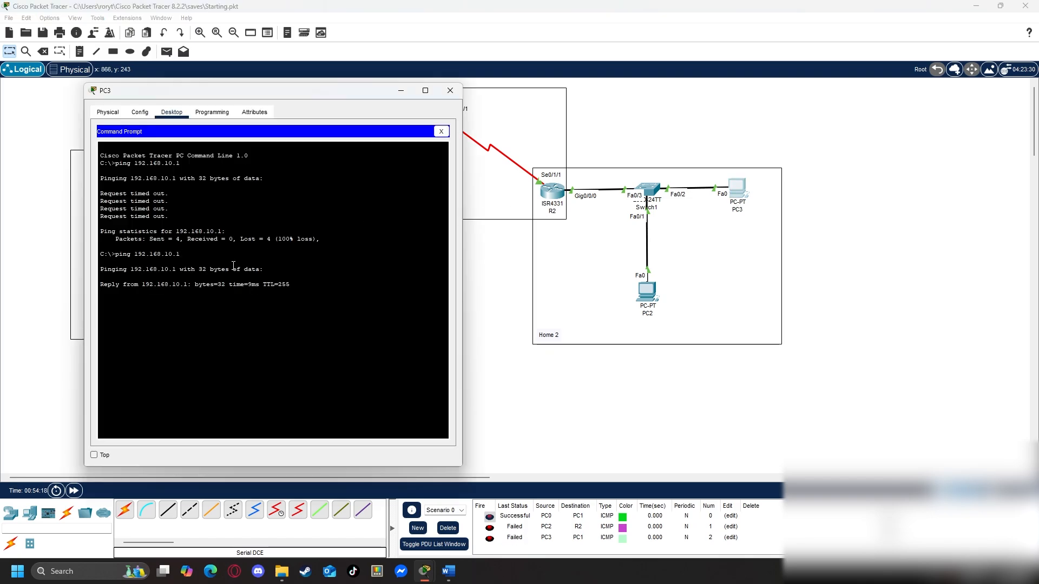
drag(270, 91, 588, 87)
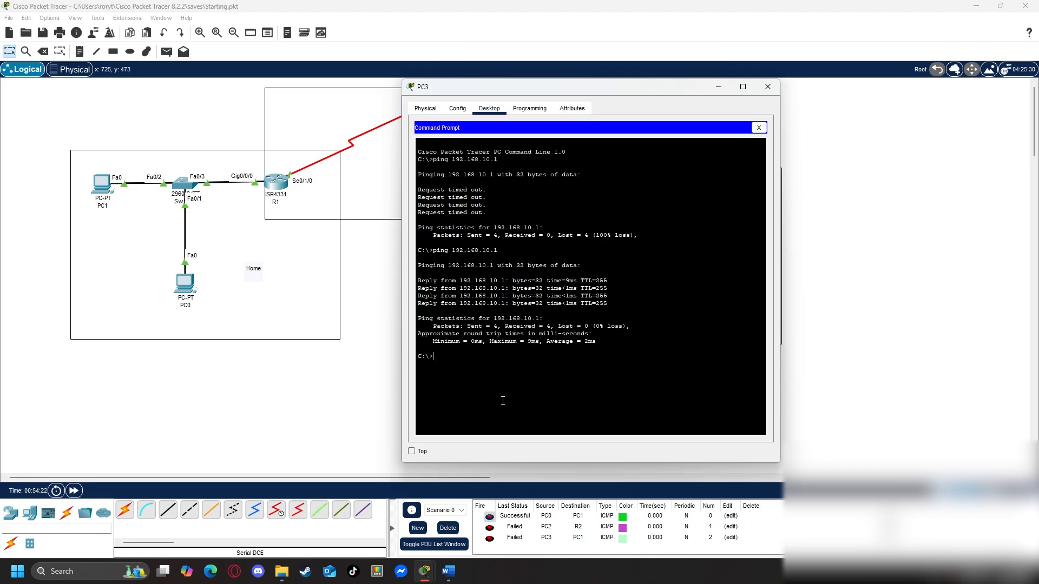
Ping R1's LAN address 192.168.1.1 from PC3, and shift its window to uncover more of the topology.
key(Up)
key(BackSpace)
key(BackSpace)
key(BackSpace)
text(.1)
key(Return)
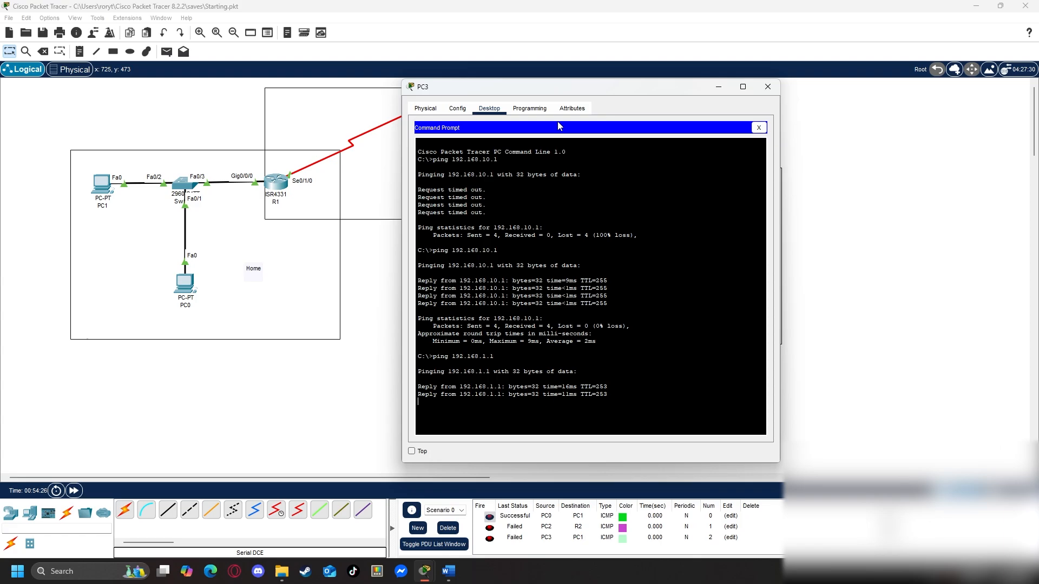
mouse_move(584, 85)
mouse_down()
mouse_move(785, 110)
mouse_move(995, 221)
mouse_move(745, 210)
mouse_move(737, 223)
mouse_move(583, 95)
mouse_up()
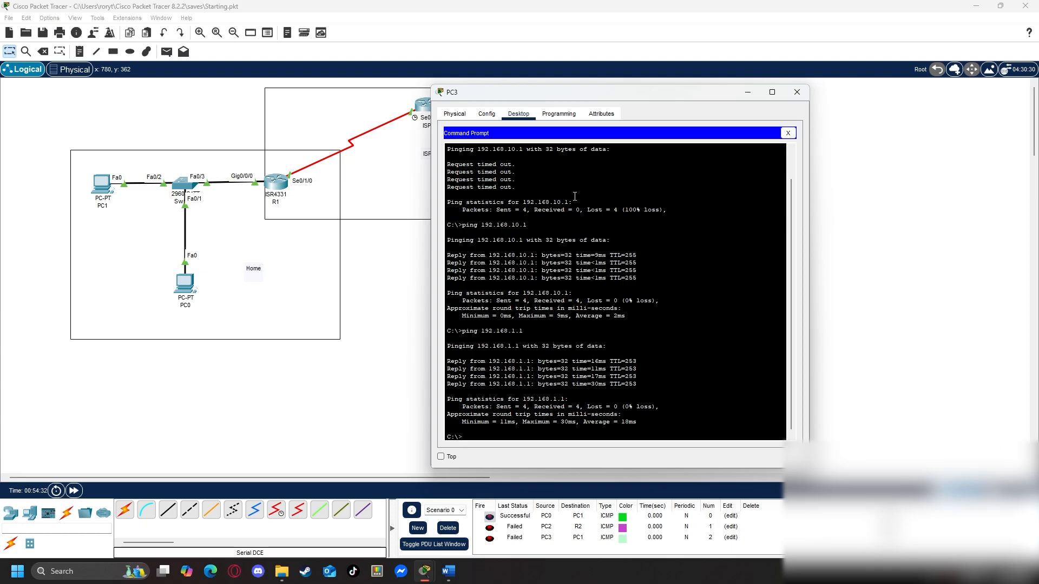
Ping the first home's PCs at 192.168.1.10 and 192.168.1.11 from PC3, and close the PC3 window.
key(Up)
key(Return)
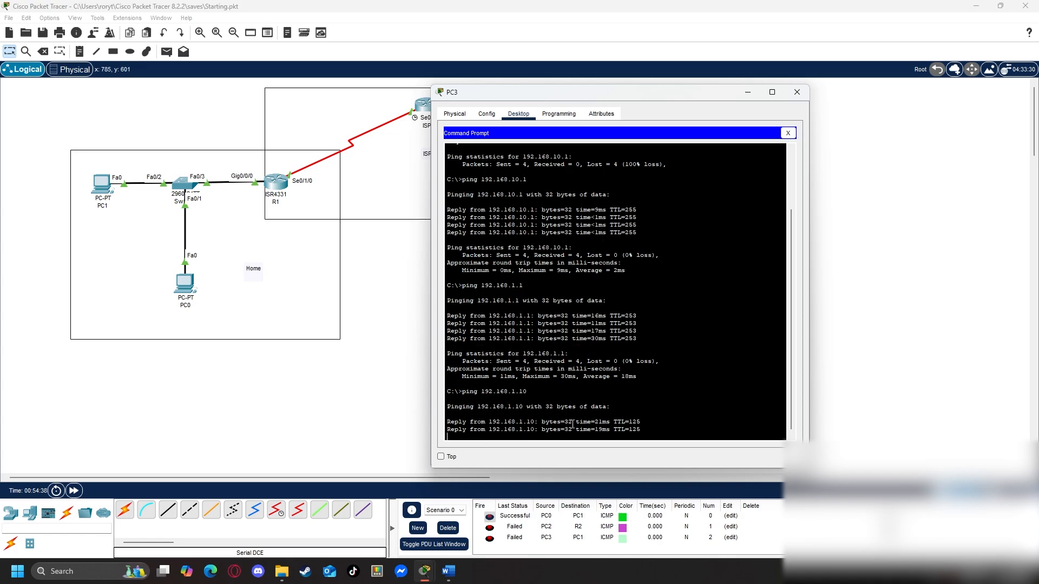
key(Up)
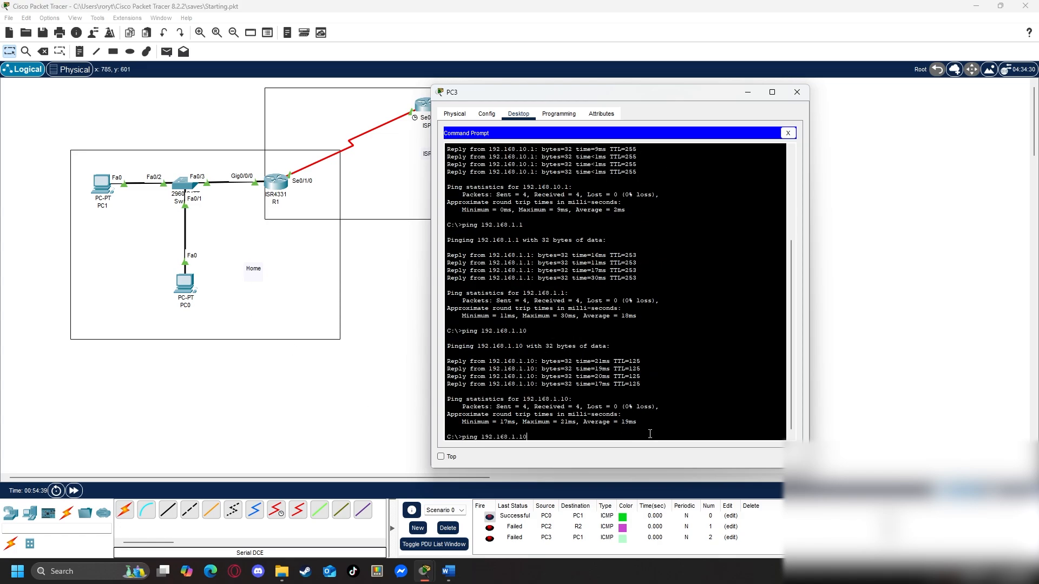
key(Return)
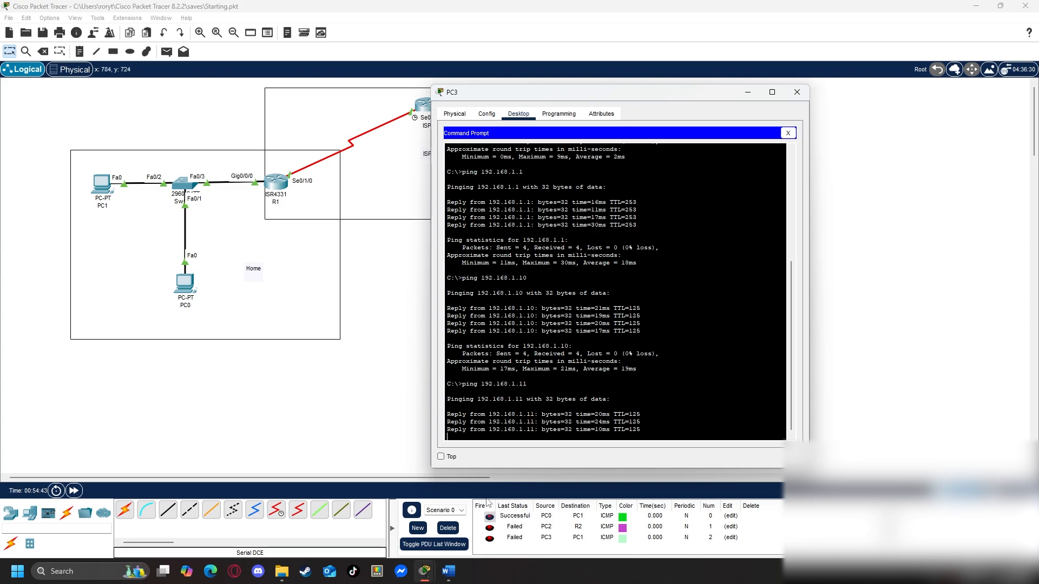
click(796, 93)
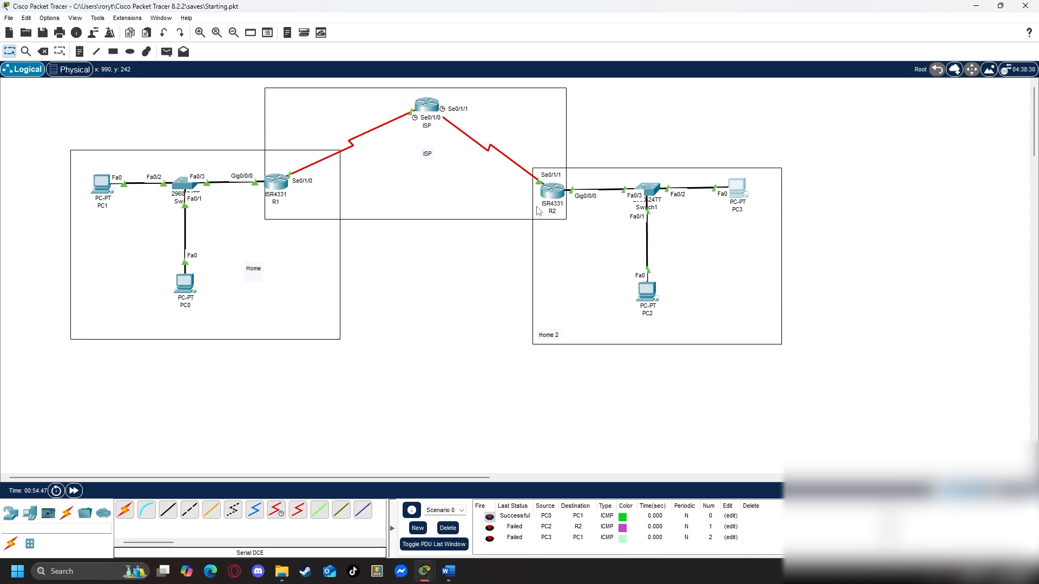
Shift the rectangle around the ISP area slightly down and to the left, and clear the selection.
mouse_move(525, 153)
mouse_down()
mouse_move(573, 310)
mouse_move(539, 170)
mouse_move(543, 147)
mouse_move(522, 157)
mouse_up()
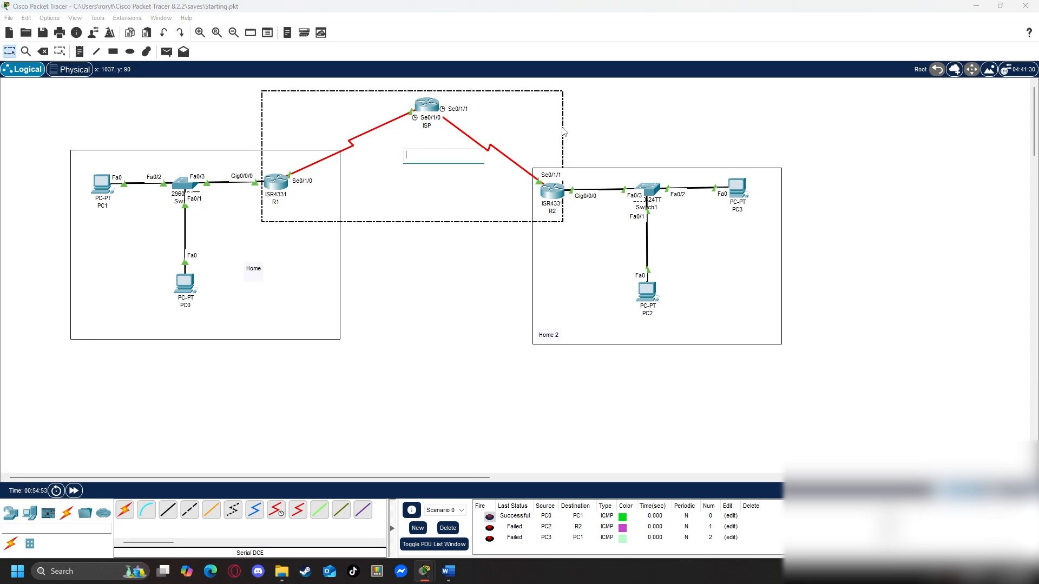
click(655, 123)
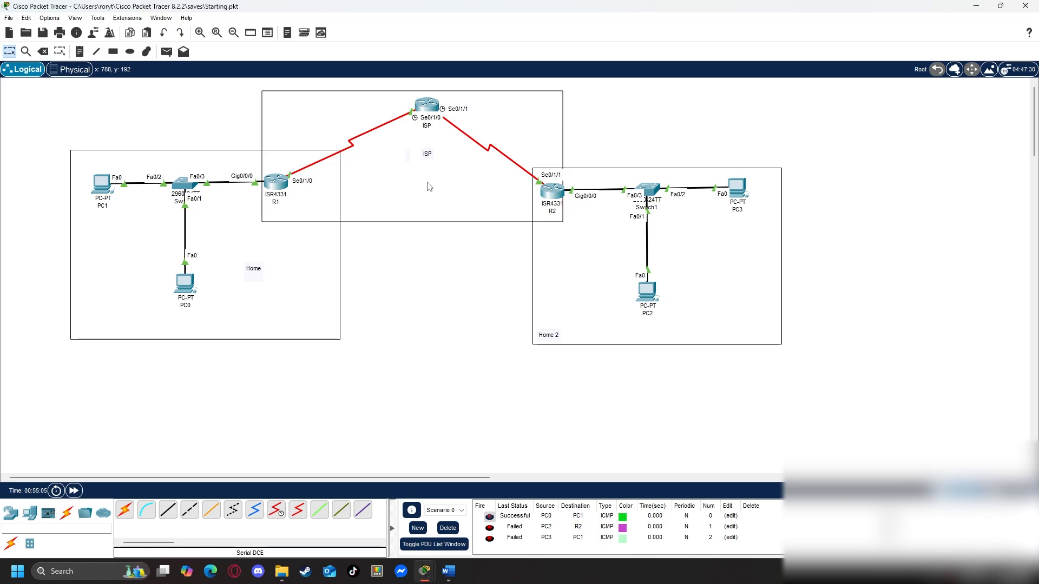
Exit OSPF and global configuration mode on R2, save its configuration with write, and close its window.
click(552, 189)
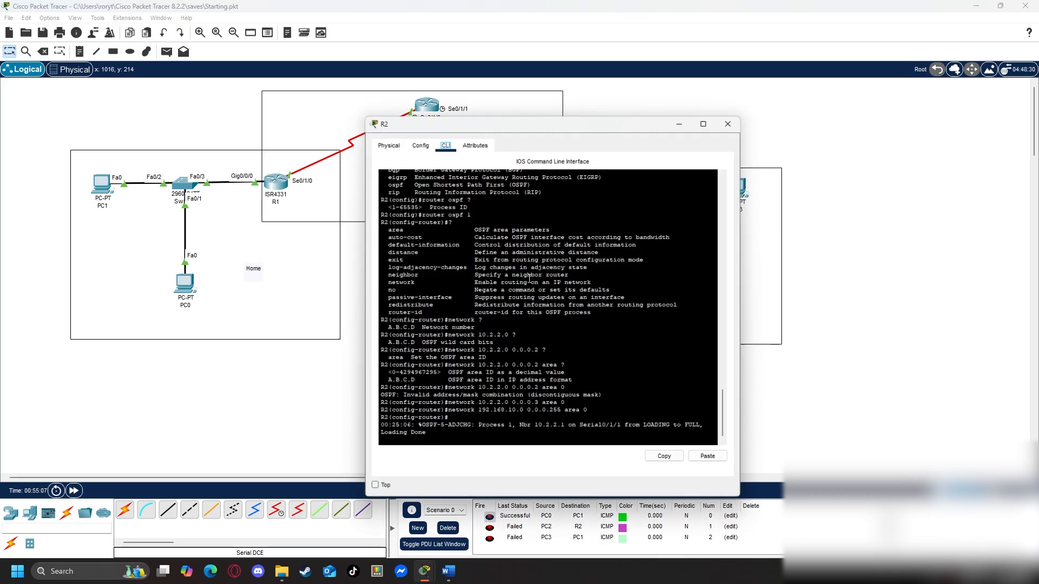
click(490, 426)
key(Return)
key(Return)
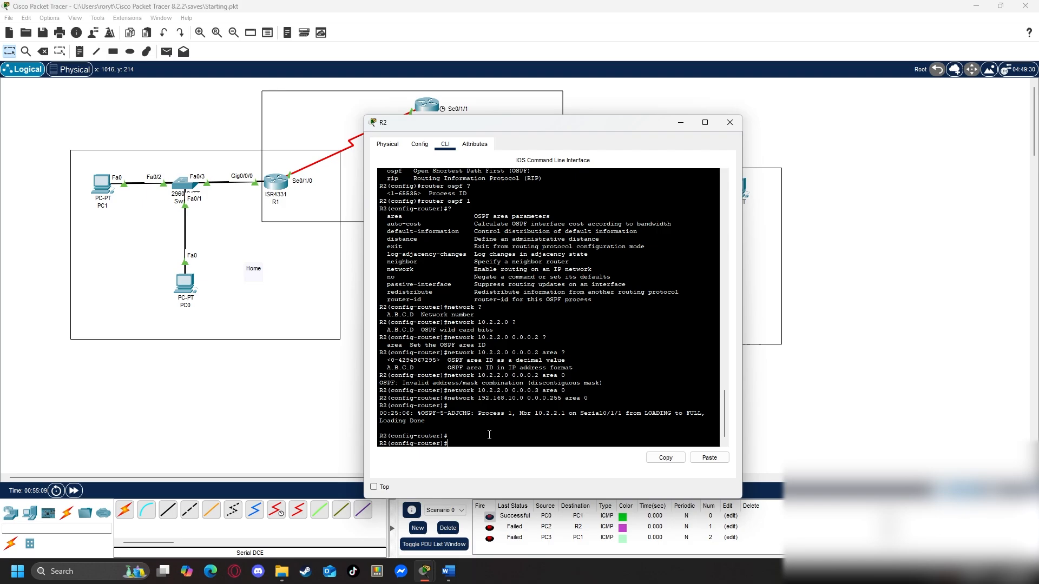
text(exit)
key(Return)
text(exit)
key(Return)
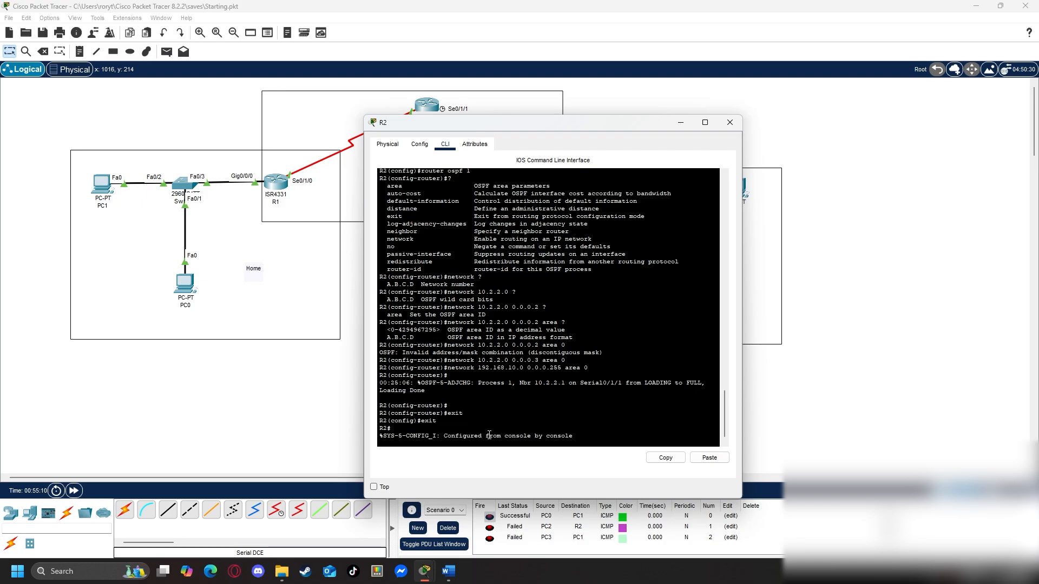
text(write)
key(Return)
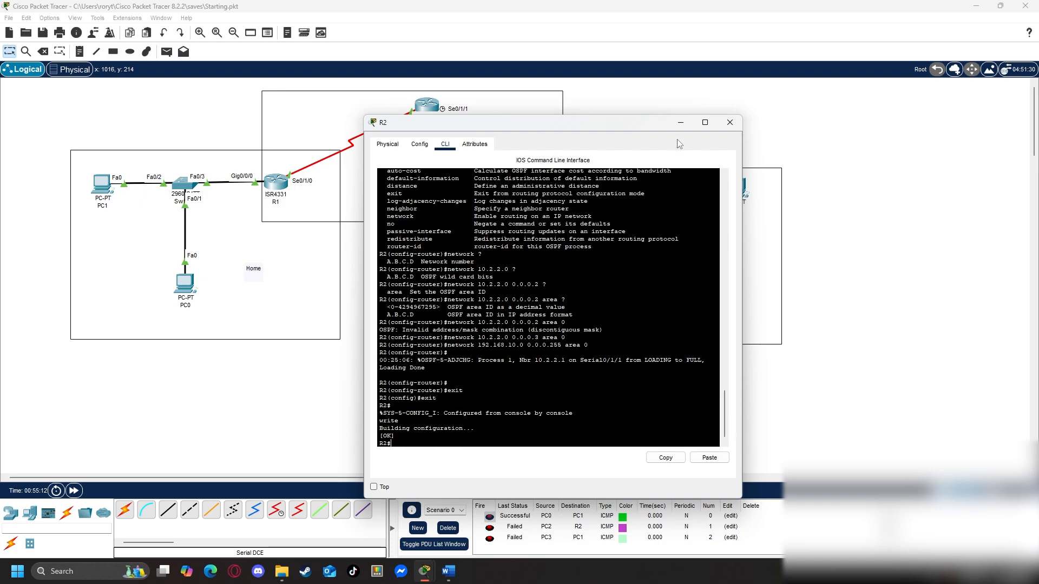
click(728, 122)
Exit OSPF and global configuration mode on the ISP router, save its configuration with write, and close its window.
click(427, 105)
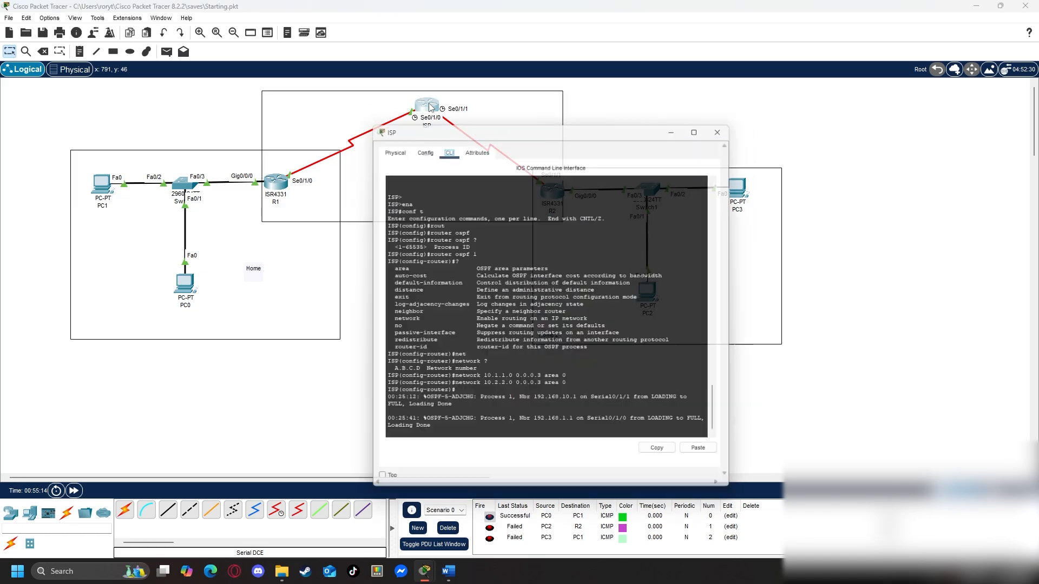
click(502, 436)
key(Return)
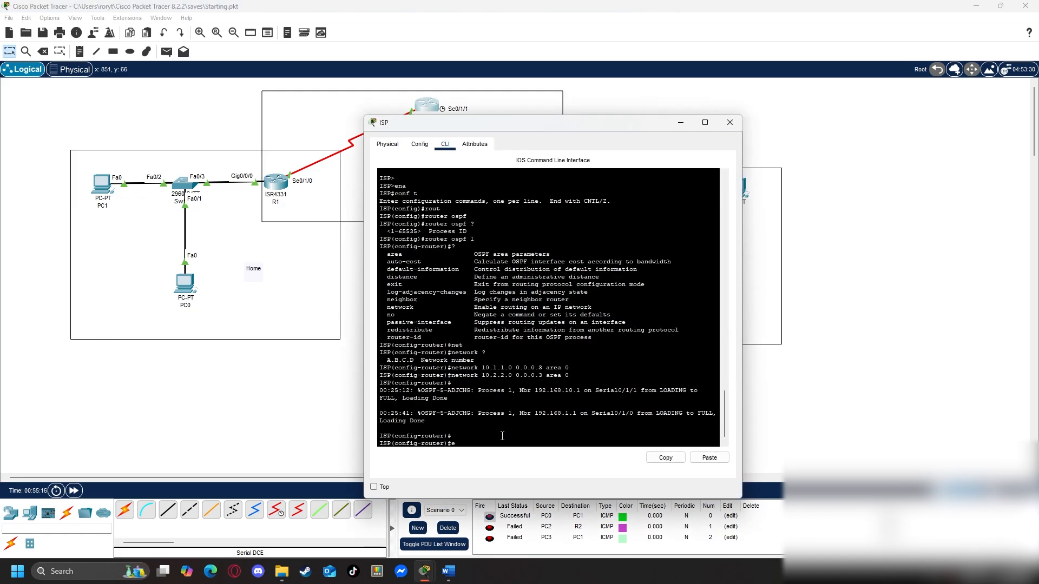
text(exit)
key(Return)
text(exit)
key(Return)
text(write)
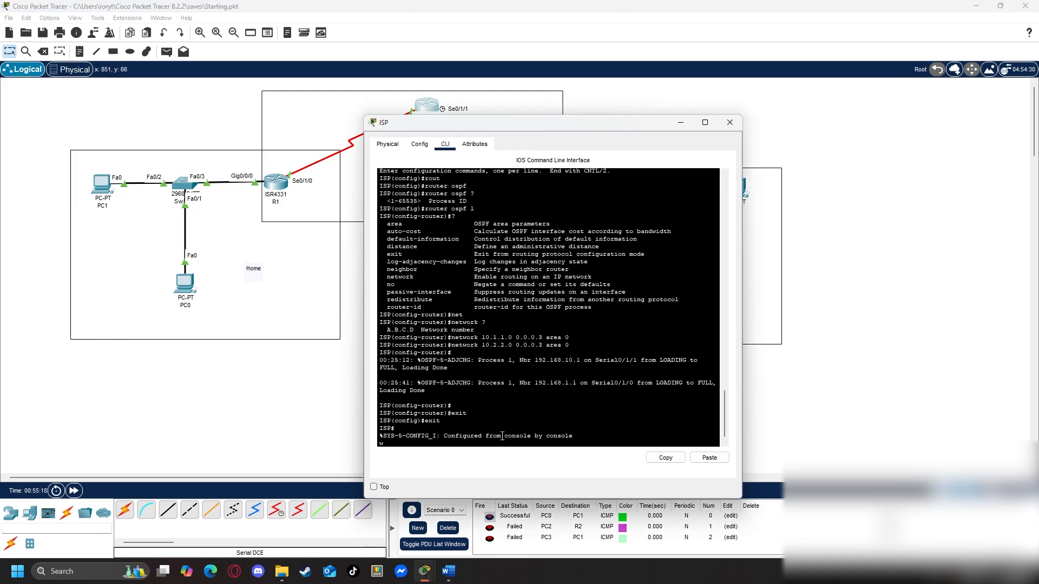
key(Return)
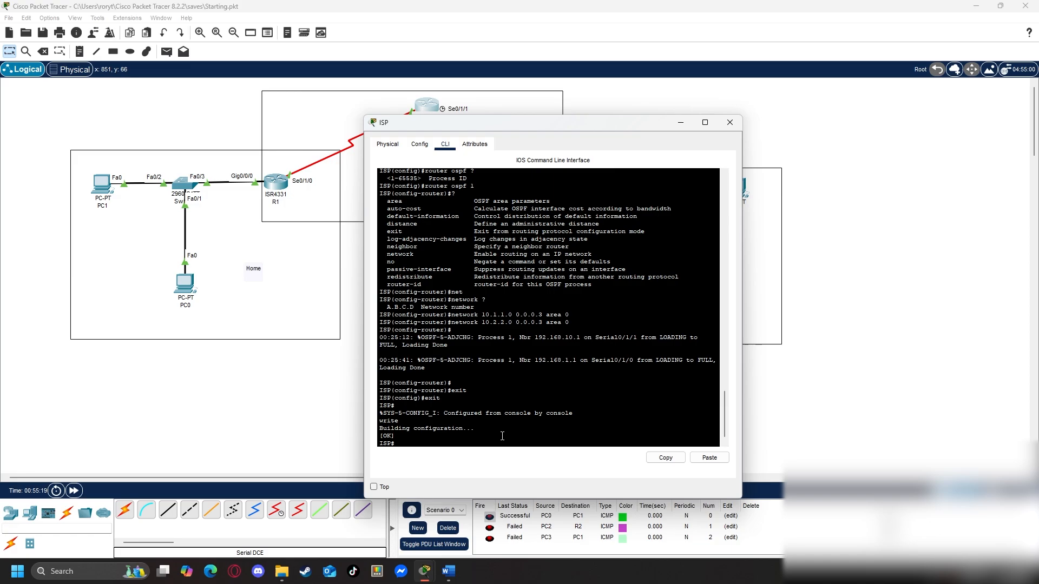
click(730, 122)
Save R1's configuration with the write command, and close its window.
click(277, 189)
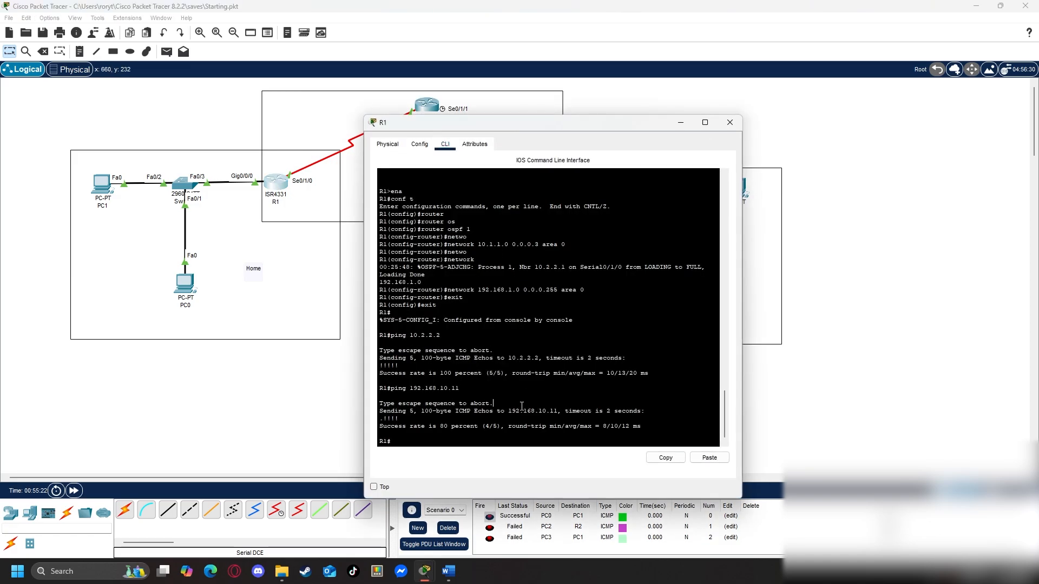
key(Return)
text(write)
key(Return)
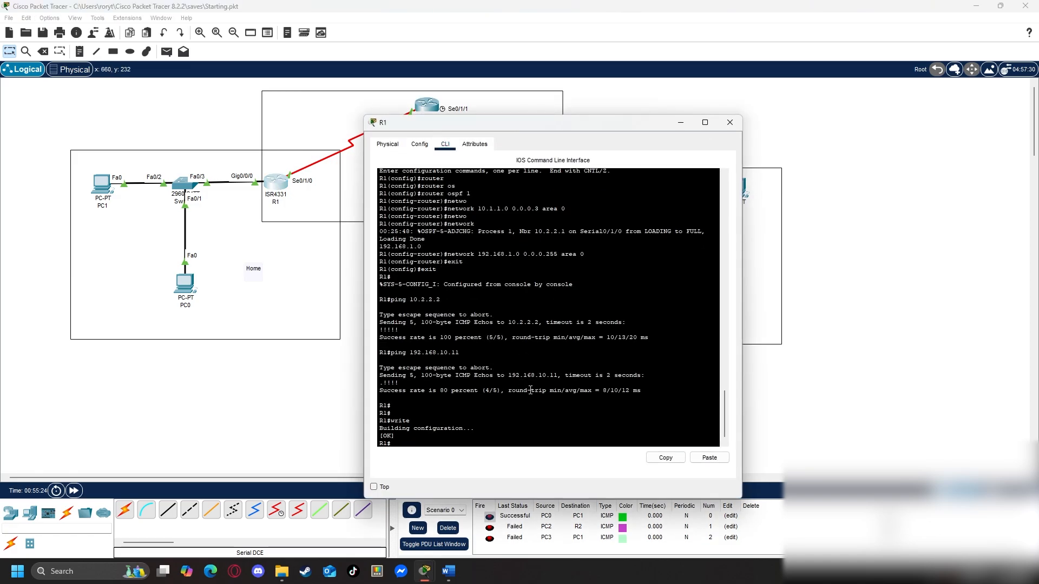
click(729, 123)
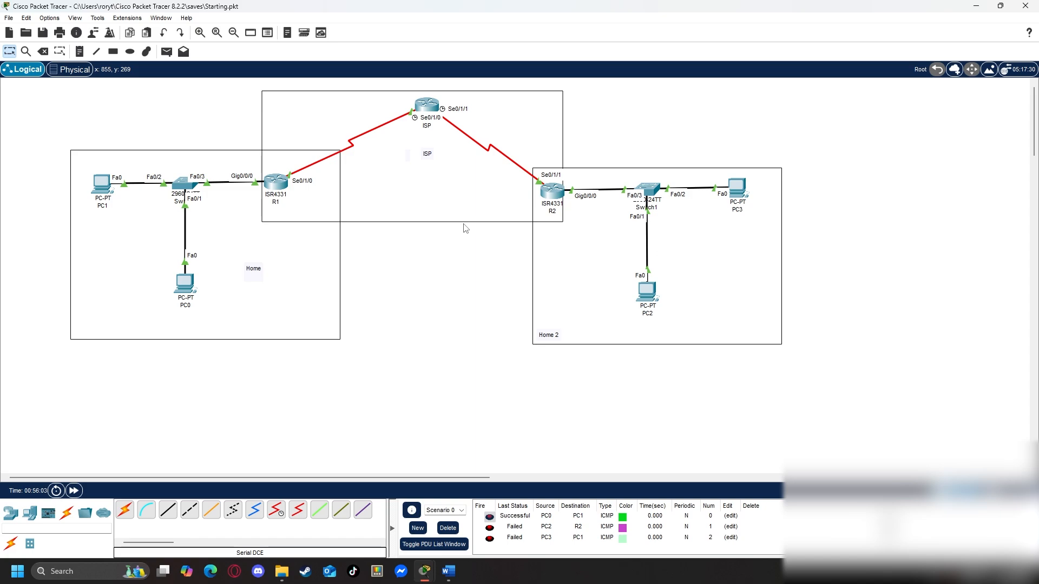
Save the network file Starting.pkt, and nudge the ISP router slightly upward in its area.
drag(790, 367, 39, 81)
click(898, 366)
click(12, 21)
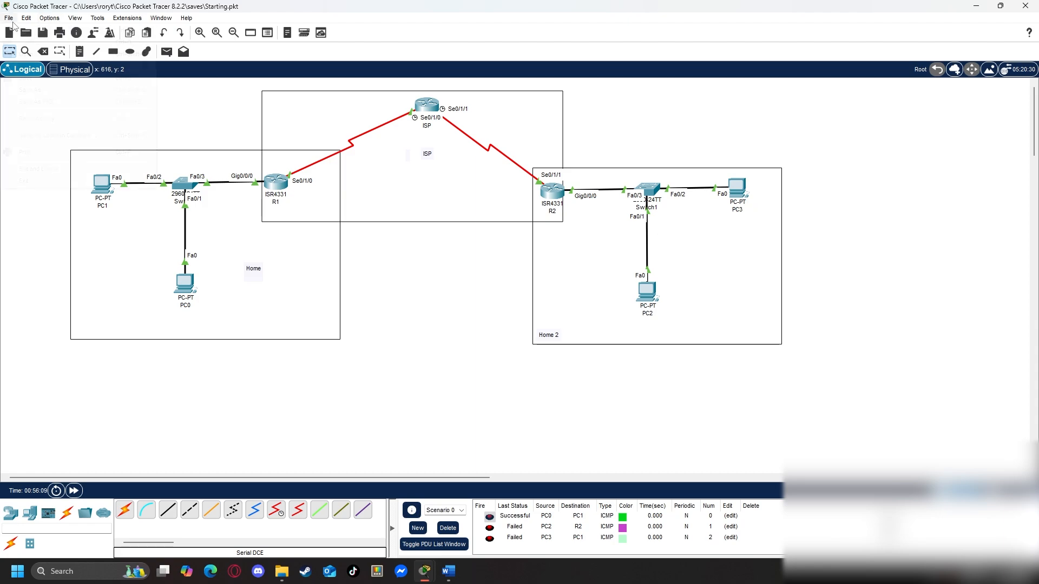
click(46, 78)
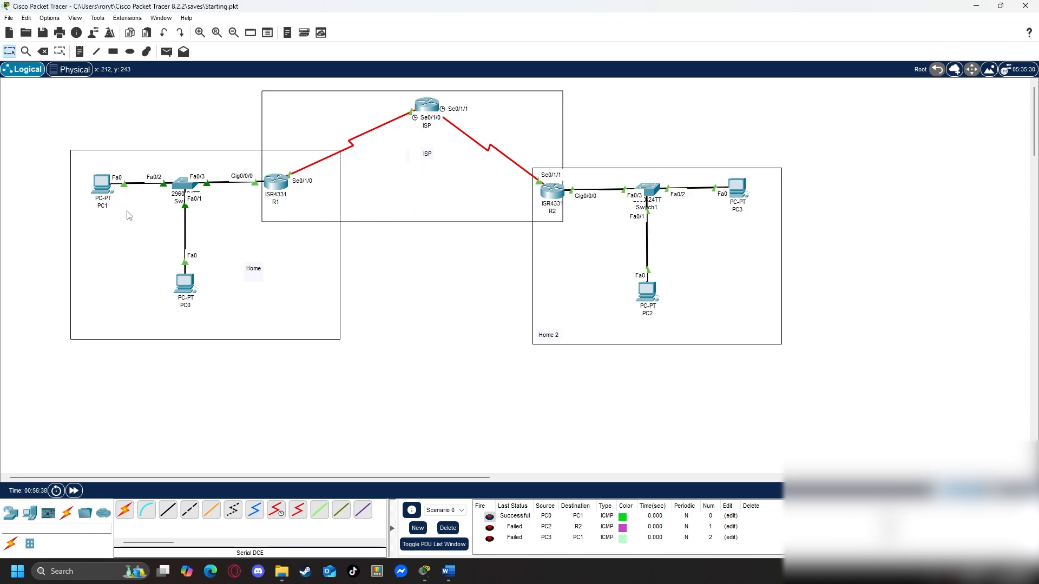
drag(423, 108, 423, 106)
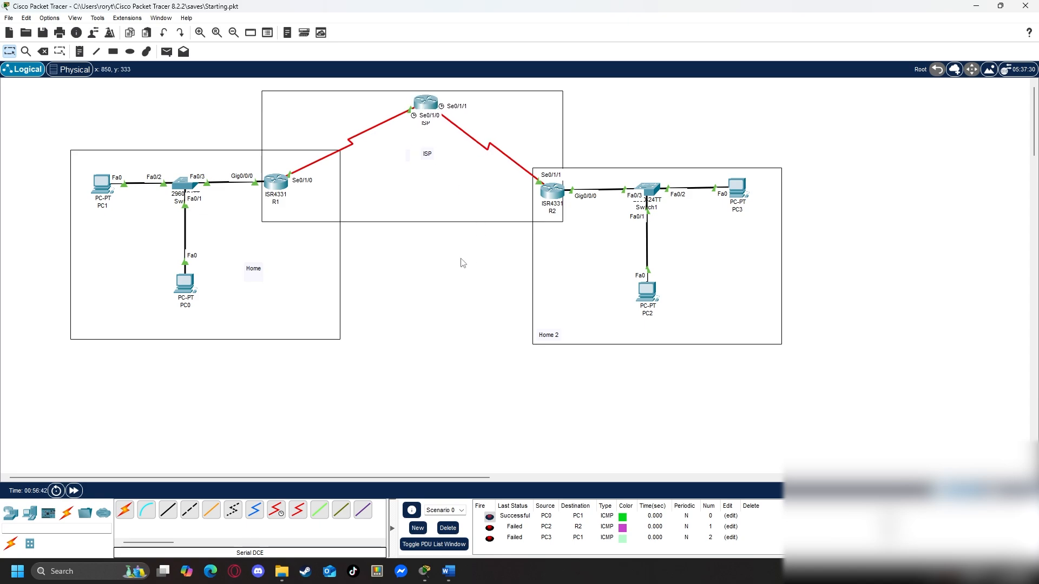